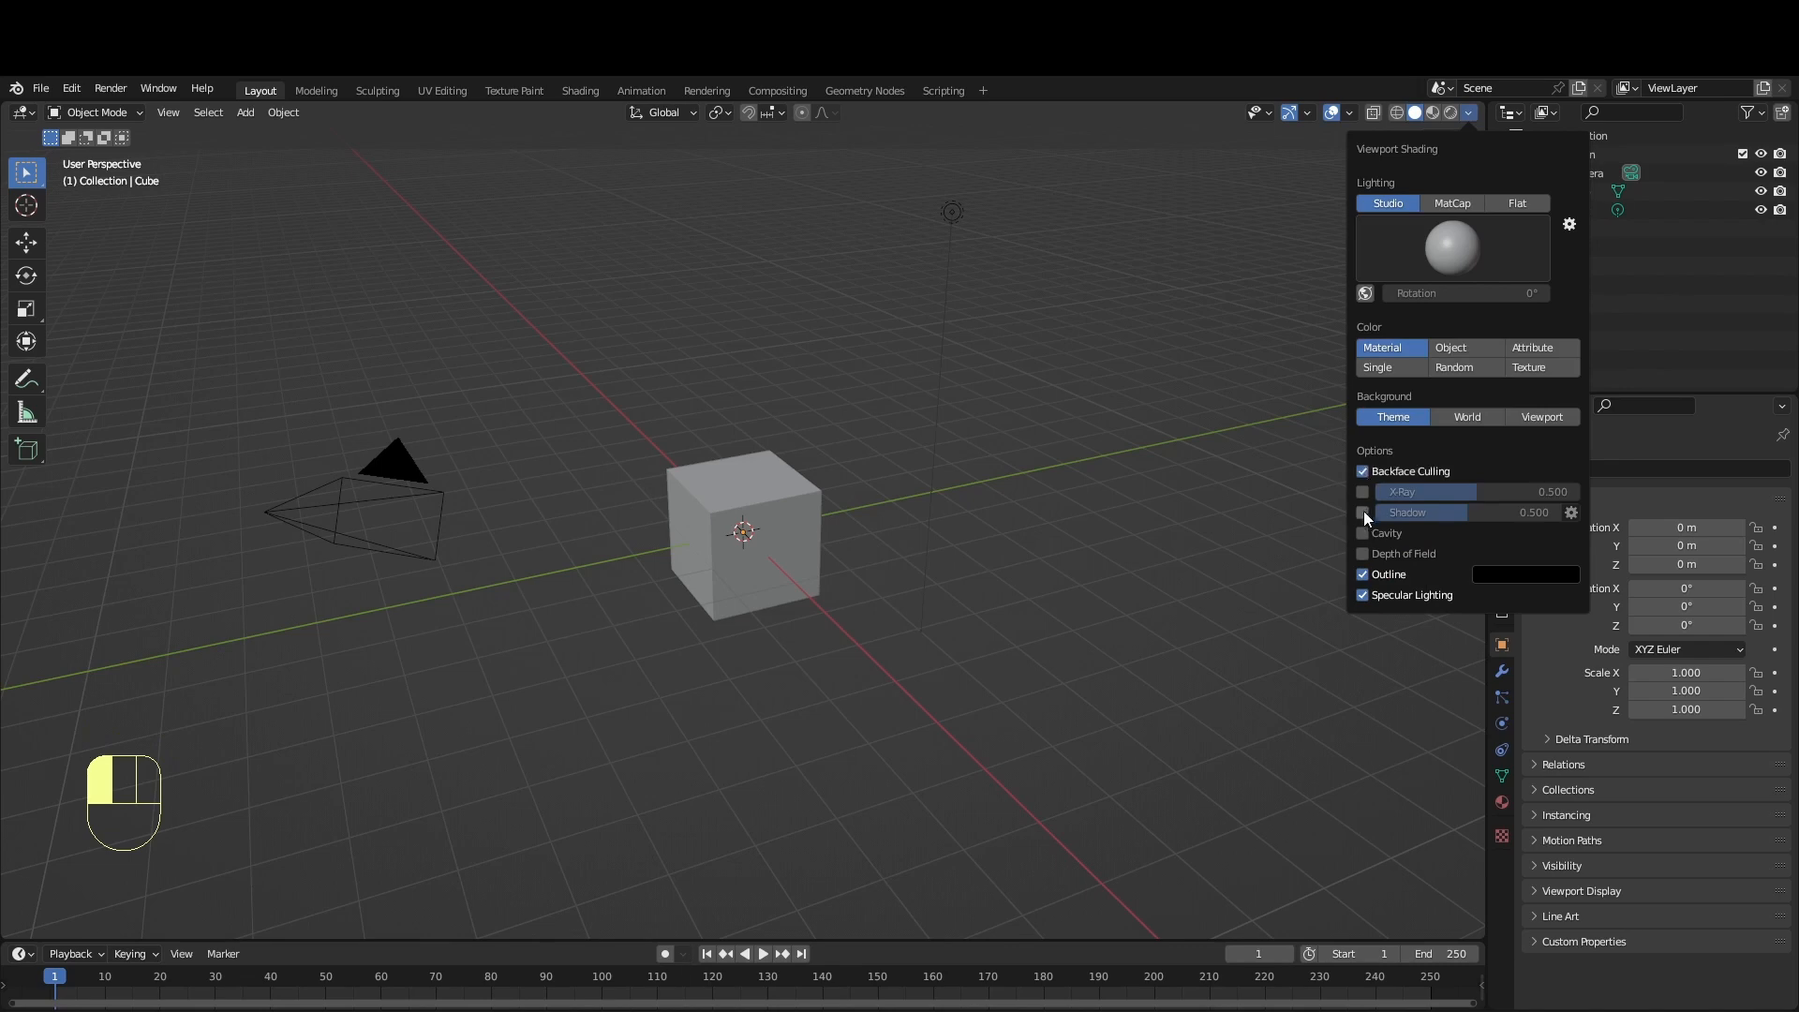
Enable shadow and cavity in the viewport shading, with cavity type Both and a higher screen-space valley strength
{"action": "left_click", "coordinate": [1364, 513]}
{"action": "left_click", "coordinate": [1363, 533]}
{"action": "left_click", "coordinate": [1537, 533]}
{"action": "left_click", "coordinate": [1541, 595]}
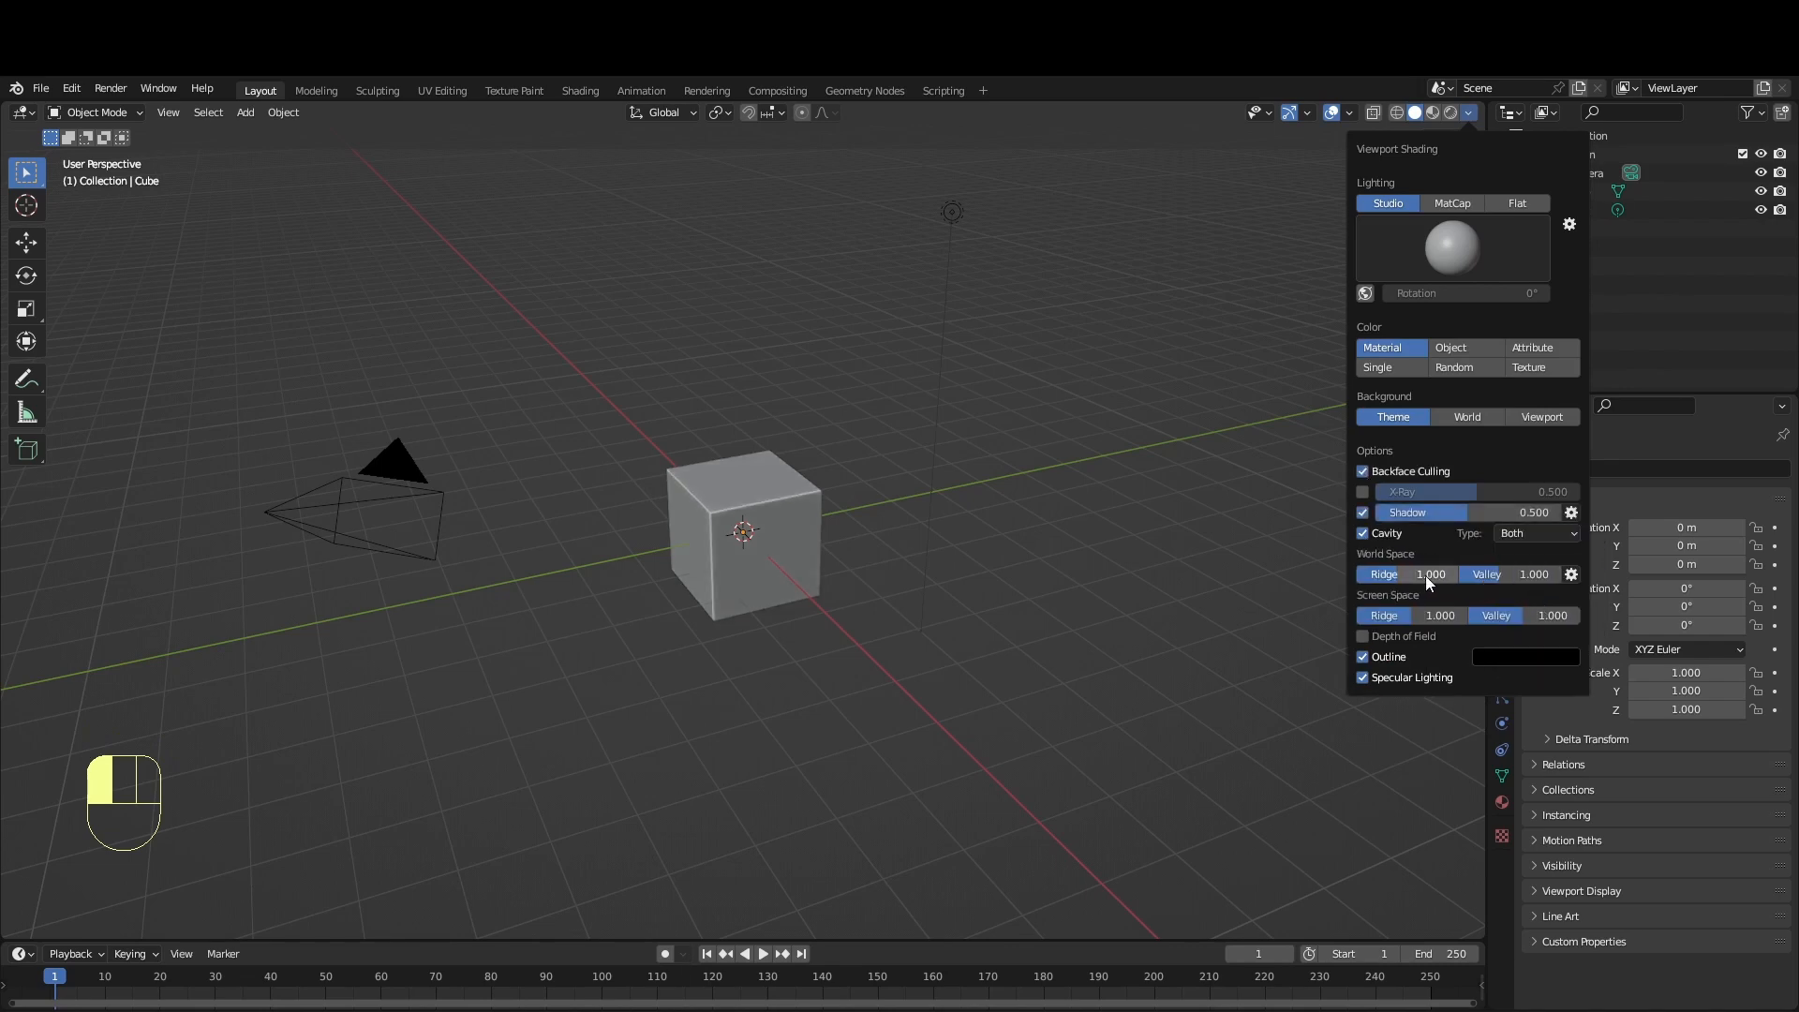
{"action": "left_click_drag", "start_coordinate": [1523, 616], "coordinate": [1584, 615]}
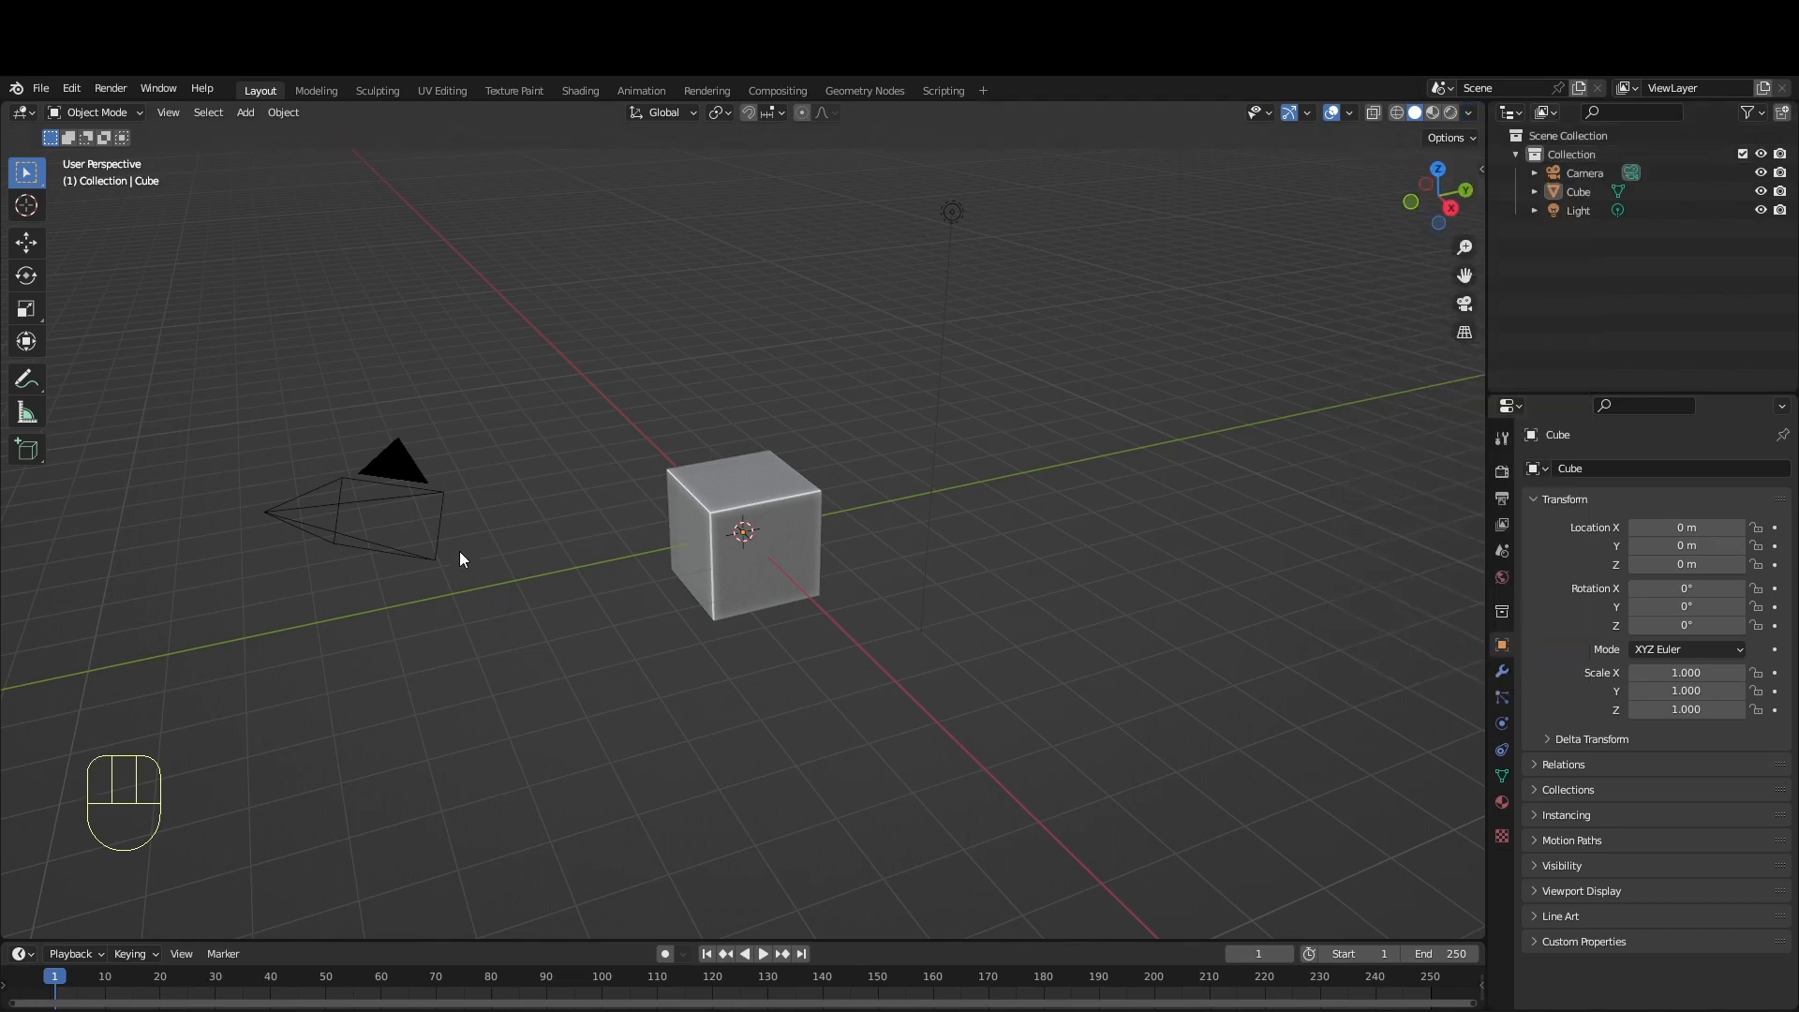
Delete all the default objects from the scene: the camera, cube and light
{"action": "key", "text": "a"}
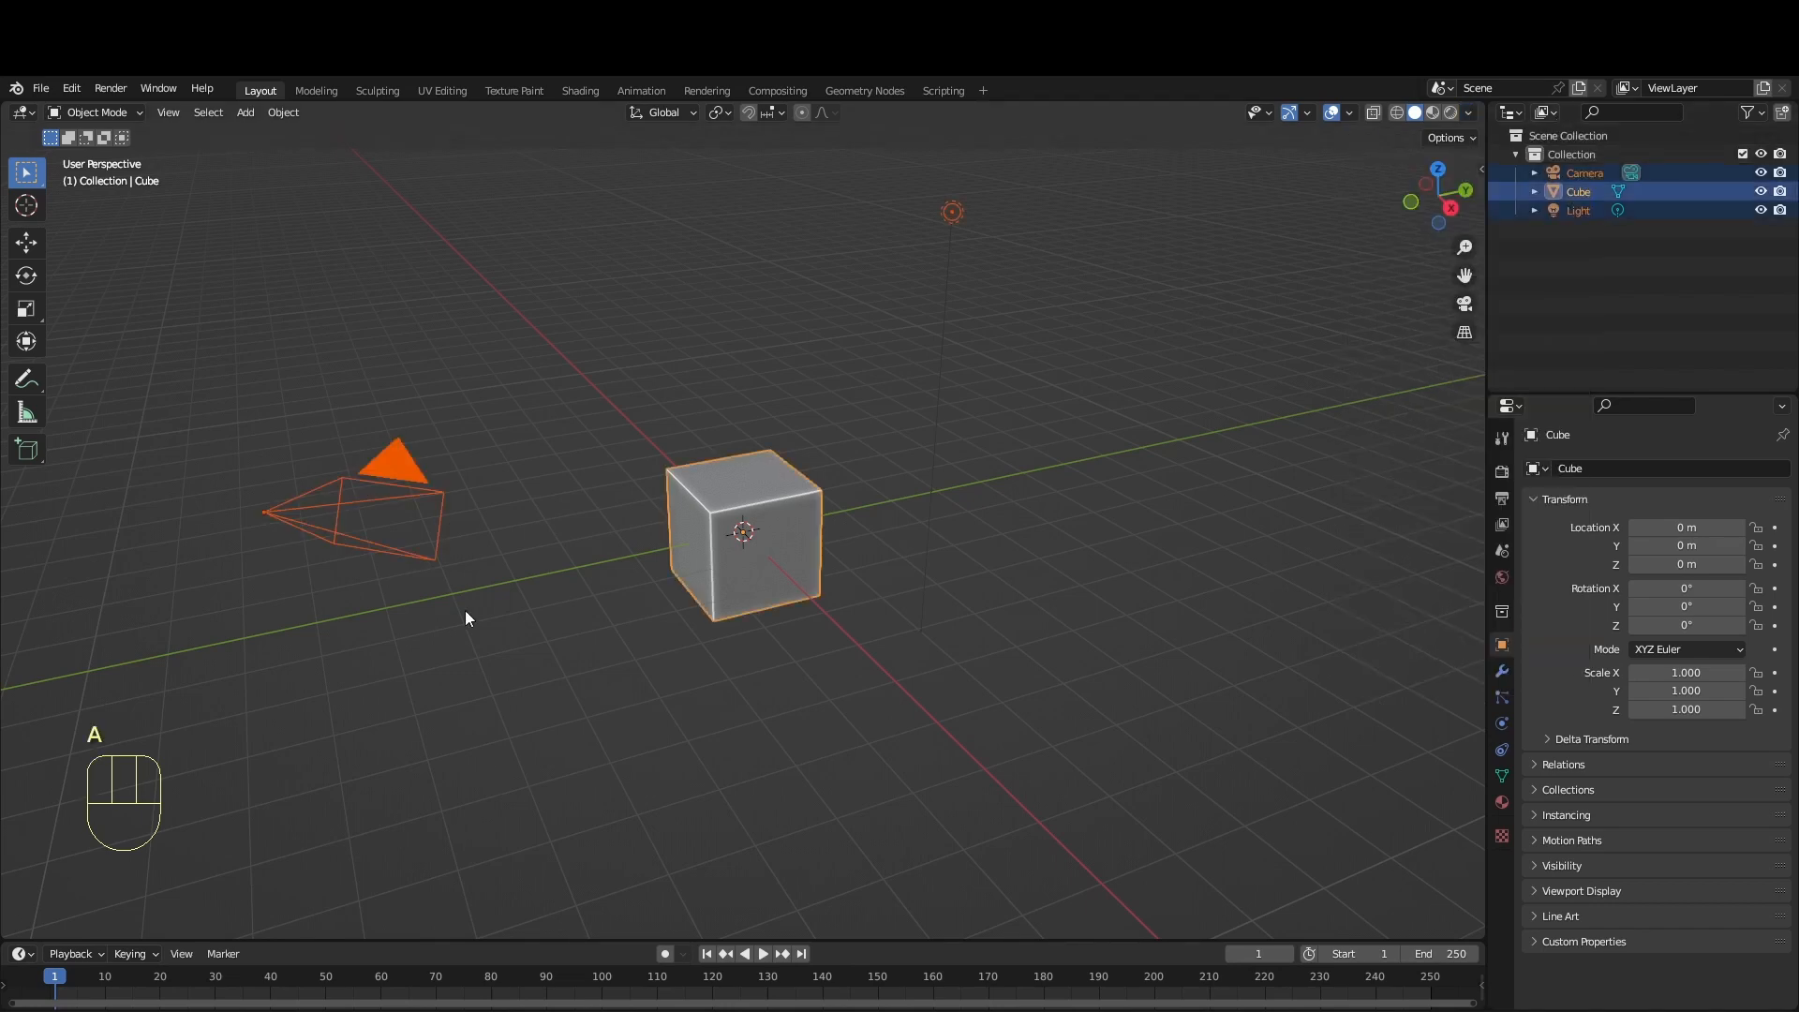
{"action": "key", "text": "x"}
{"action": "left_click", "coordinate": [464, 610]}
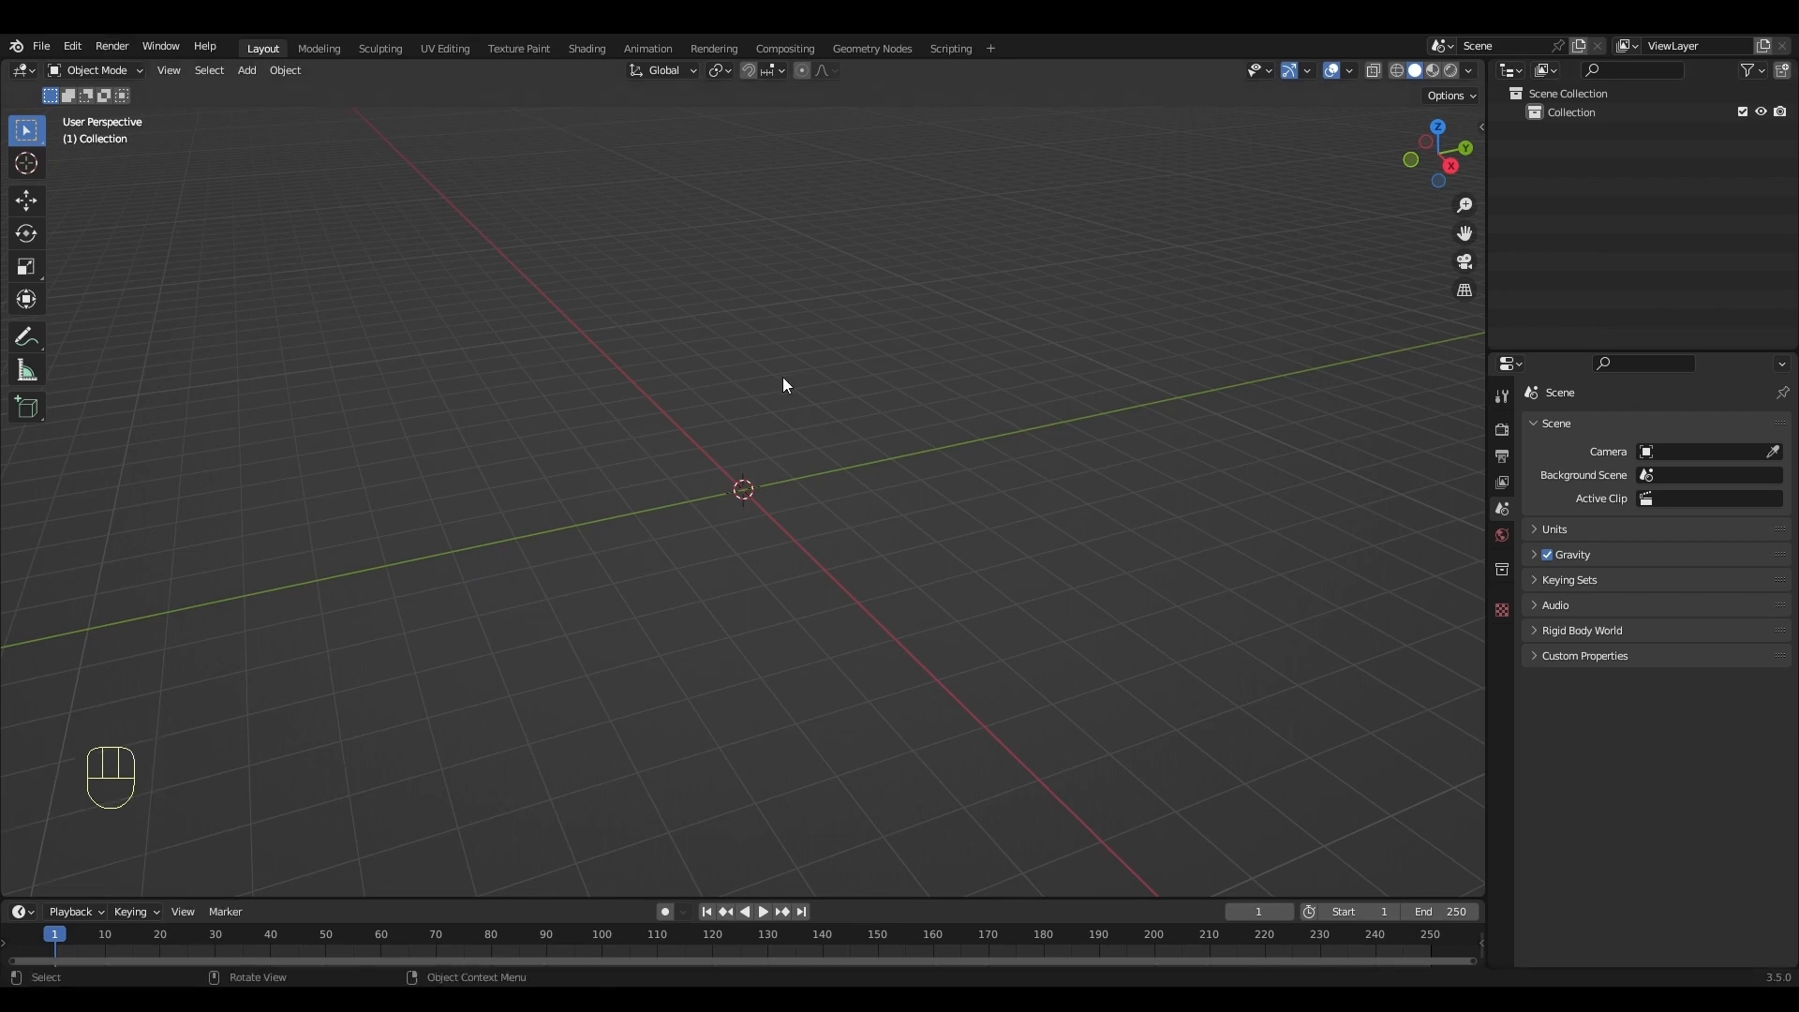
Add a UV sphere with 32 segments, 16 rings and a 1 m radius at the origin
{"action": "key", "text": "shift+a"}
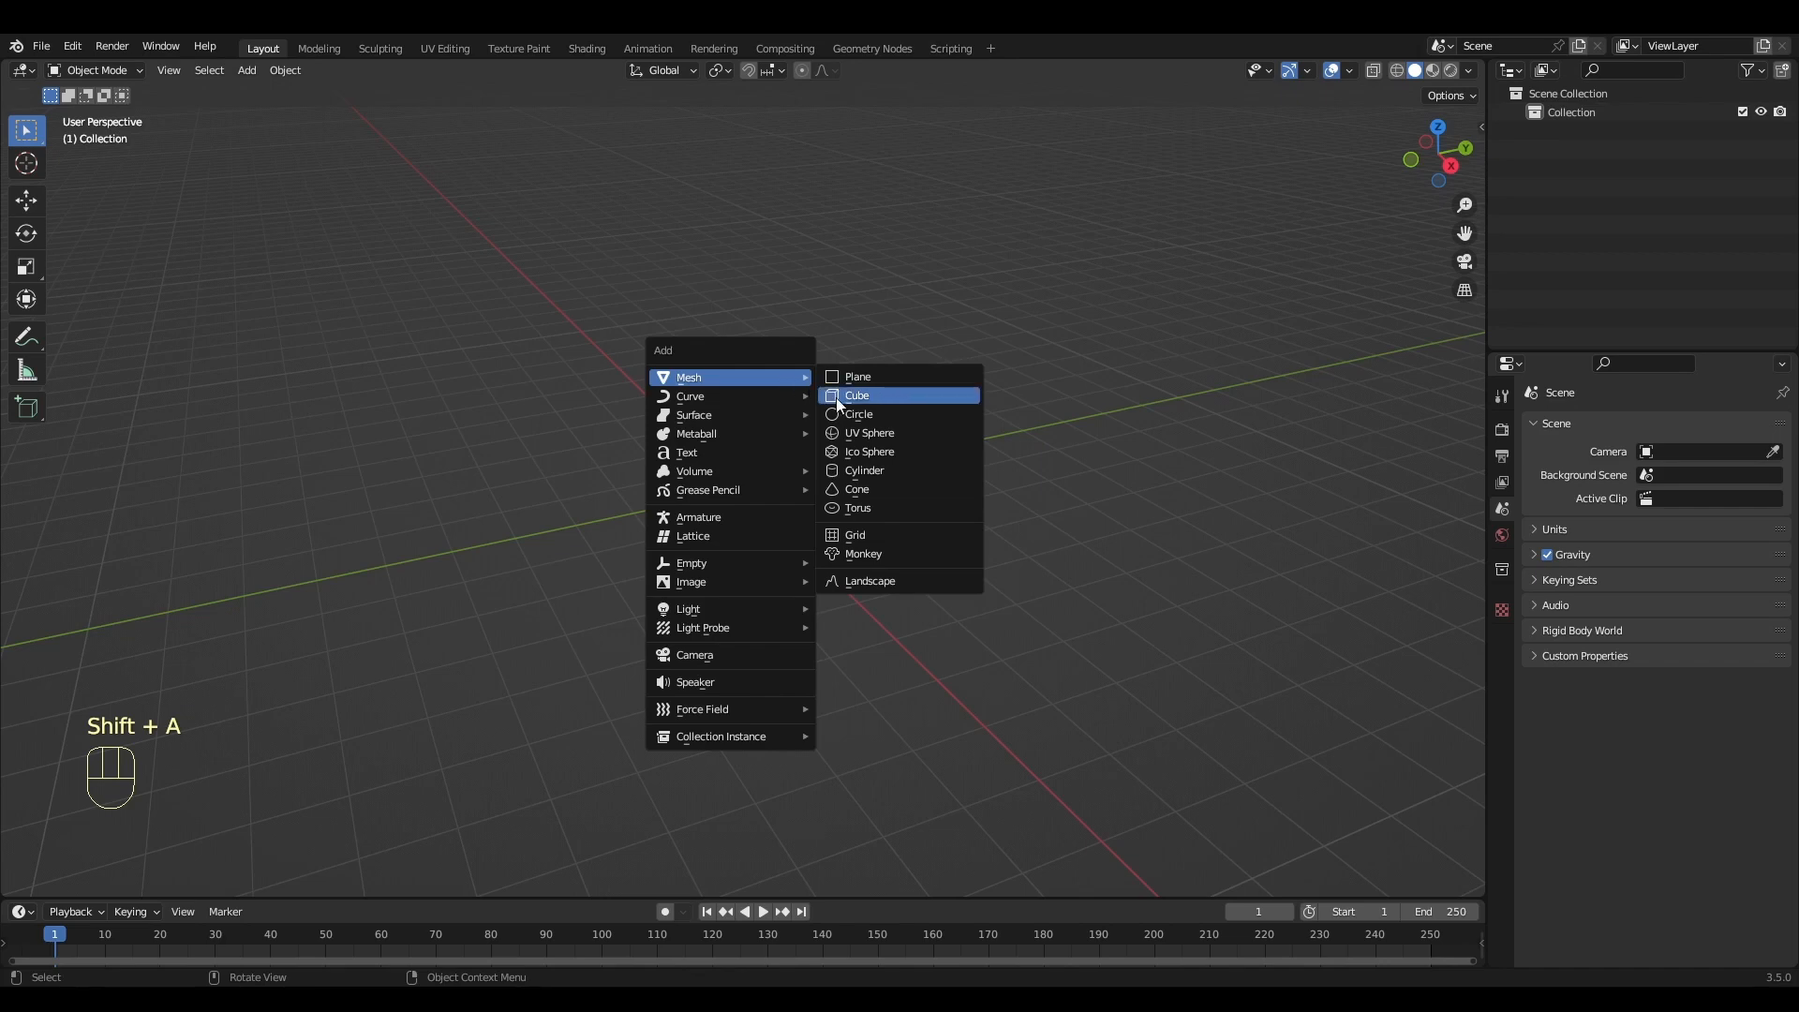
{"action": "left_click", "coordinate": [857, 439]}
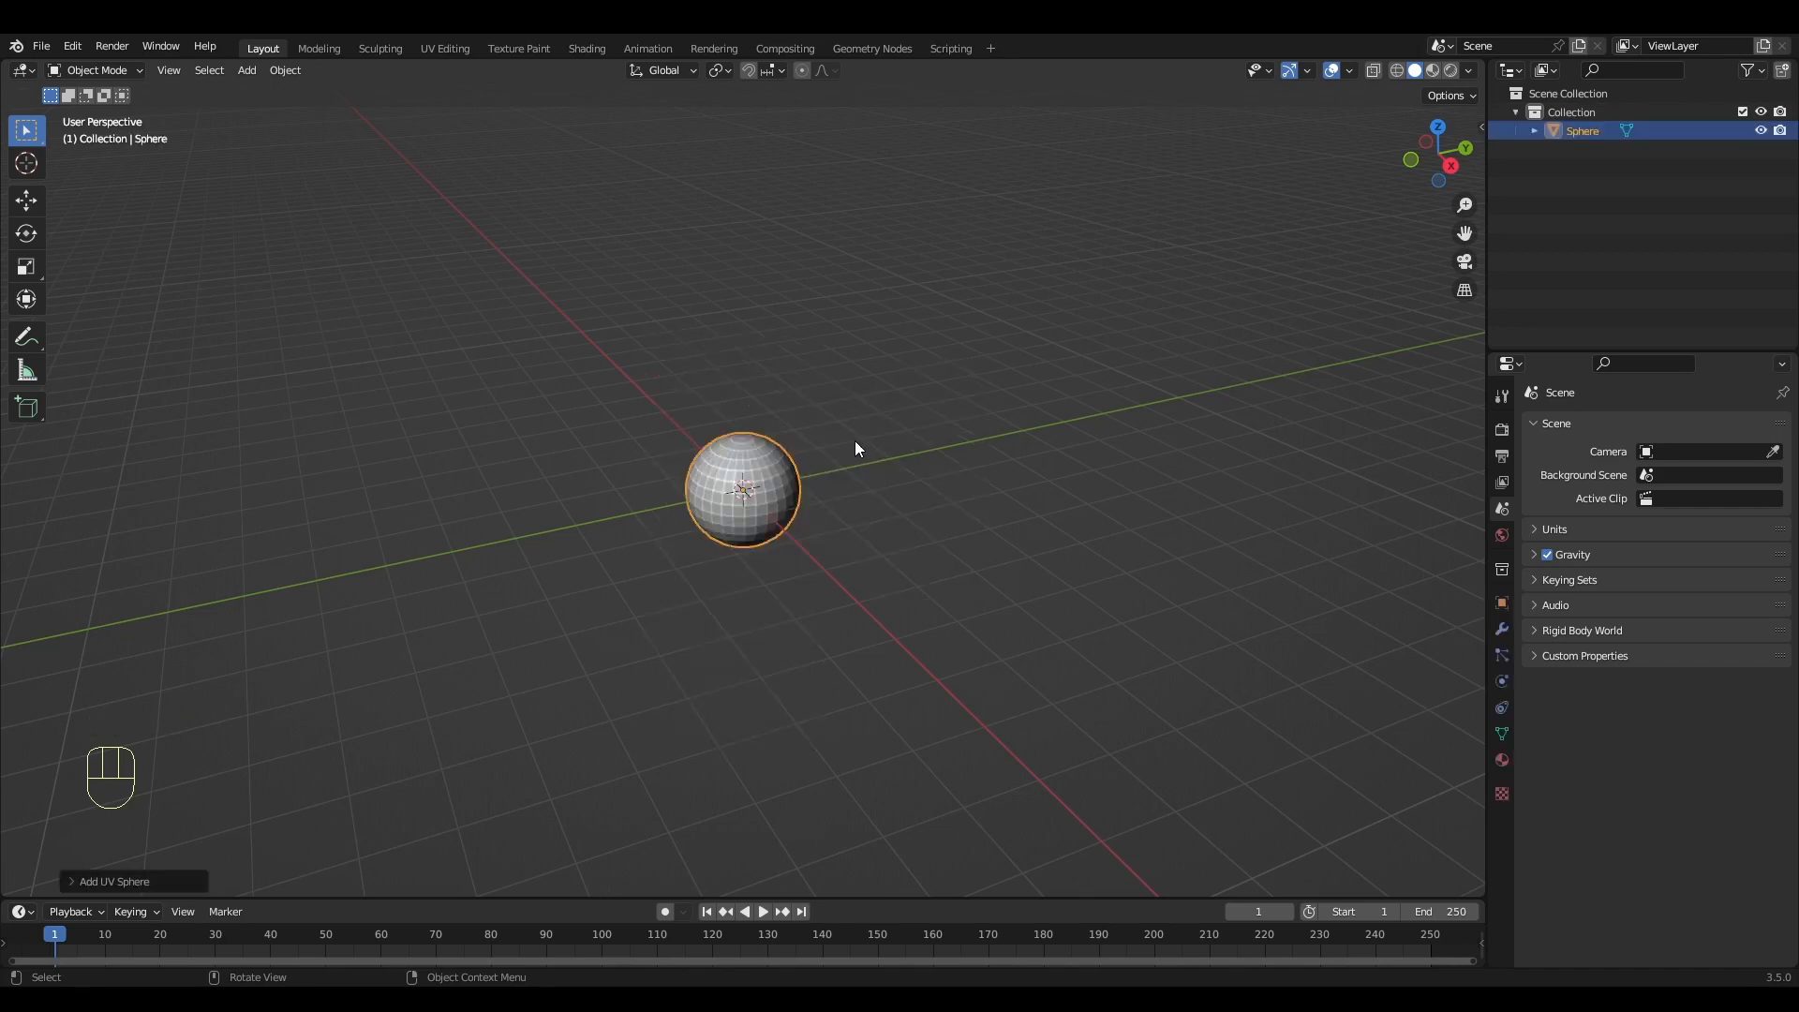
{"action": "left_click", "coordinate": [131, 879]}
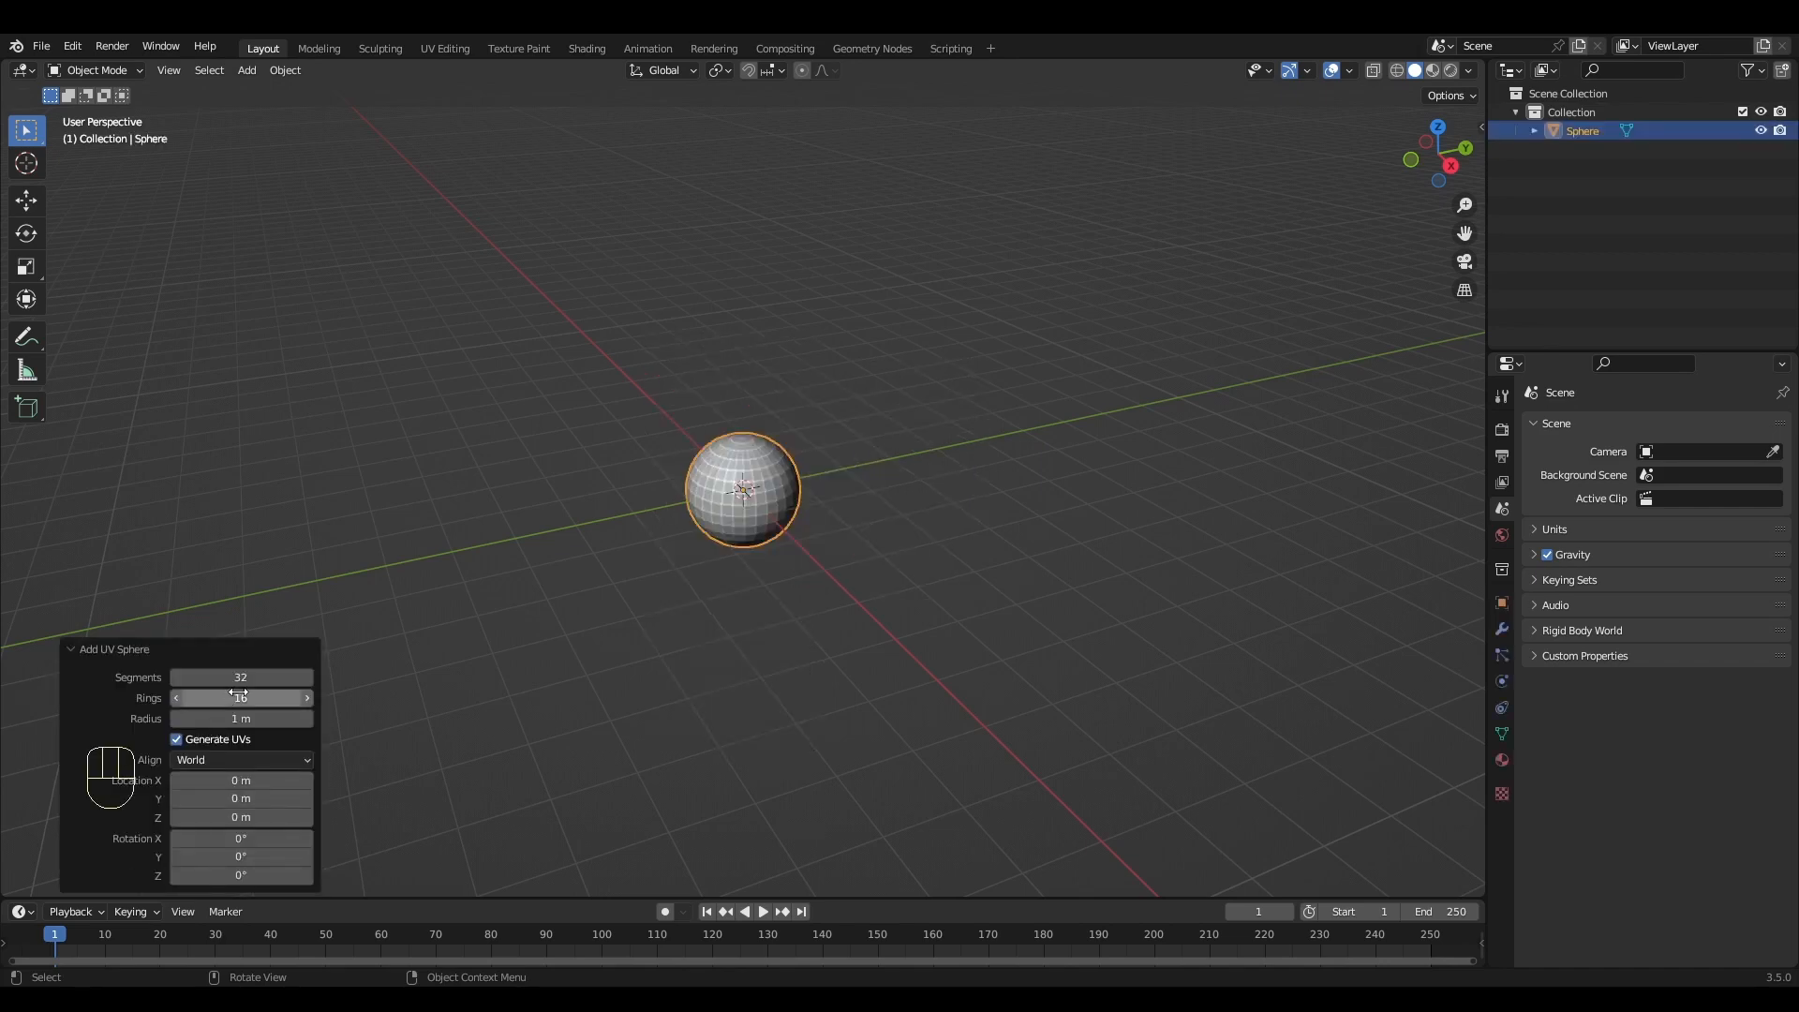
{"action": "left_click", "coordinate": [87, 650]}
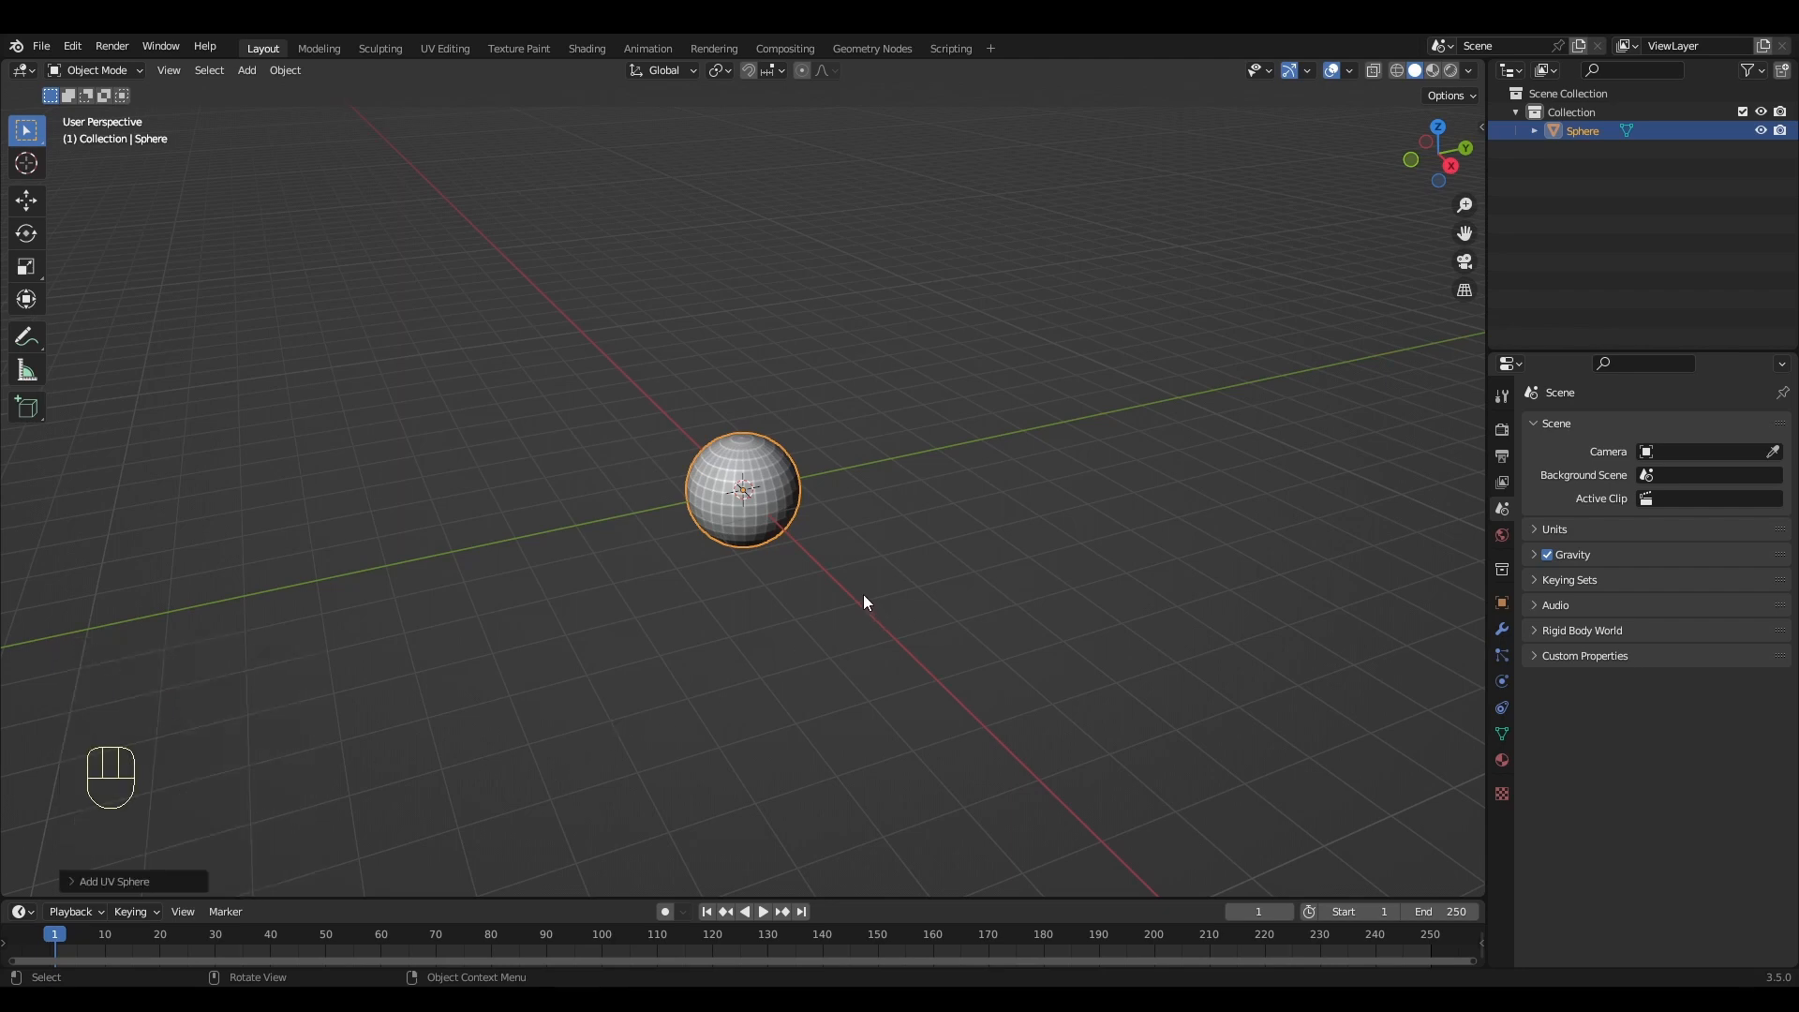
Move the sphere's top pole vertex up along Z in Edit Mode with smooth proportional editing, stretching the mesh into a teardrop
{"action": "key", "text": "KP_1"}
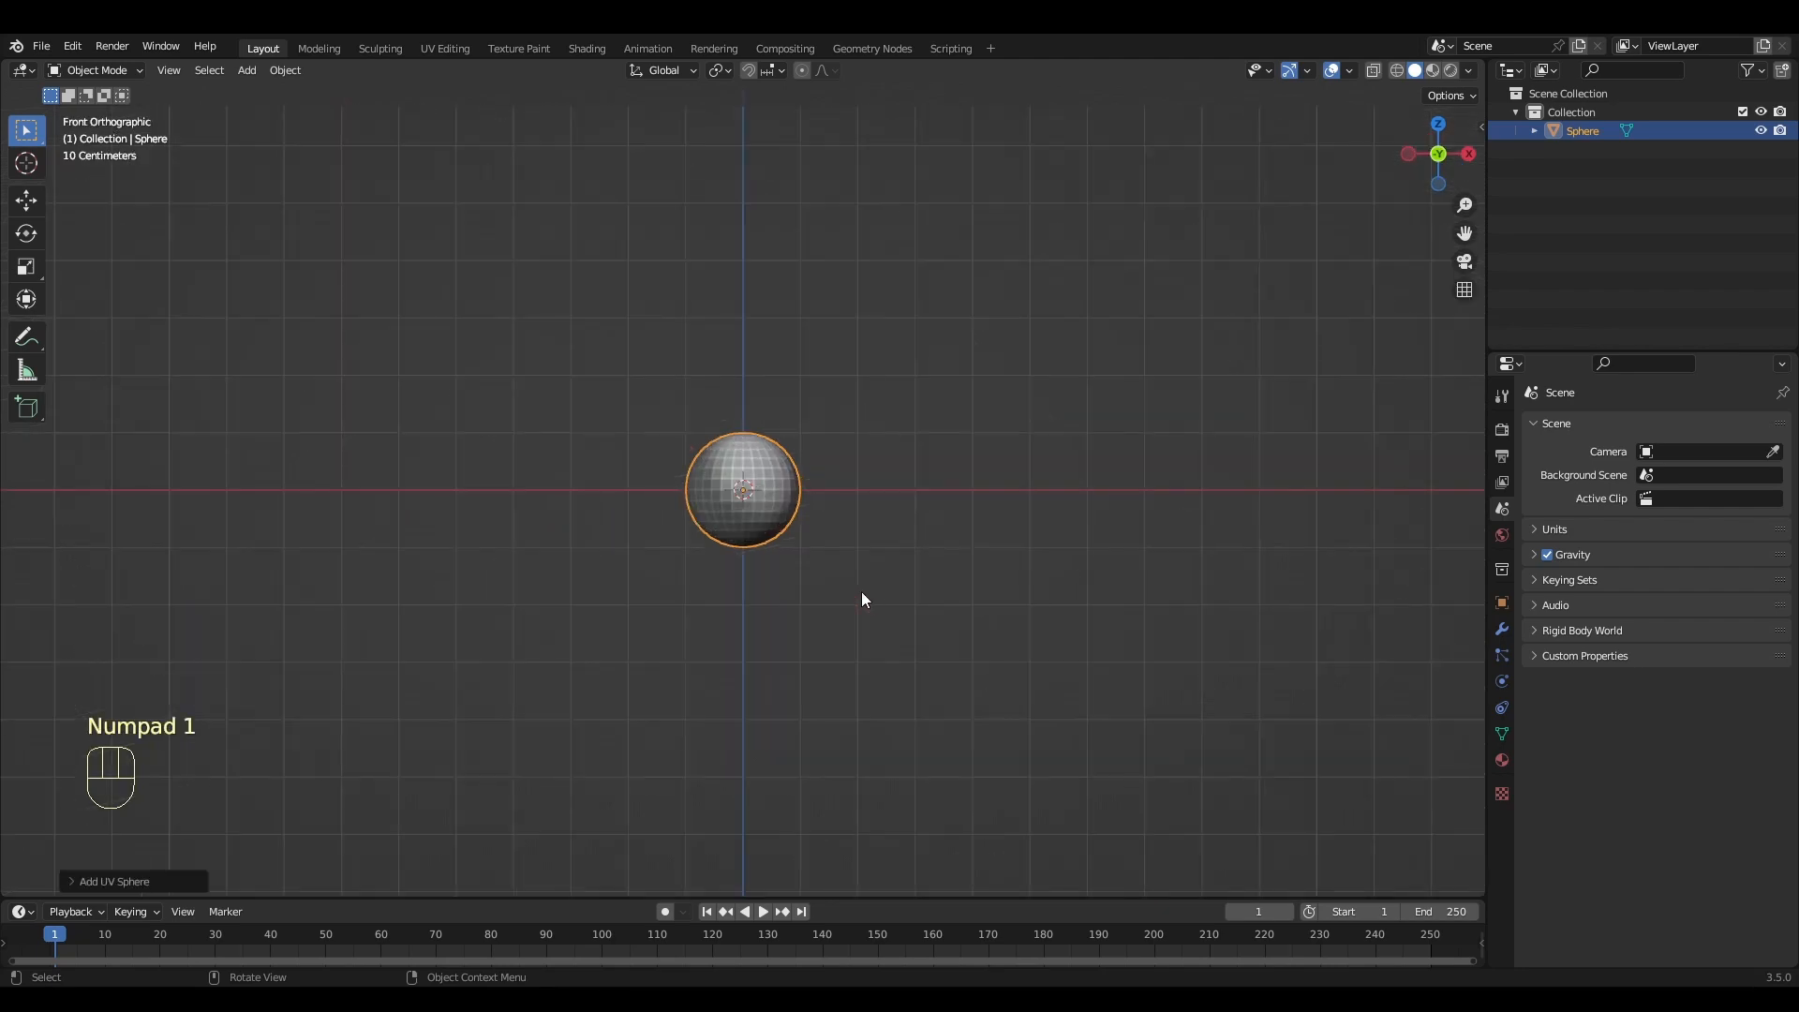
{"action": "key", "text": "Tab"}
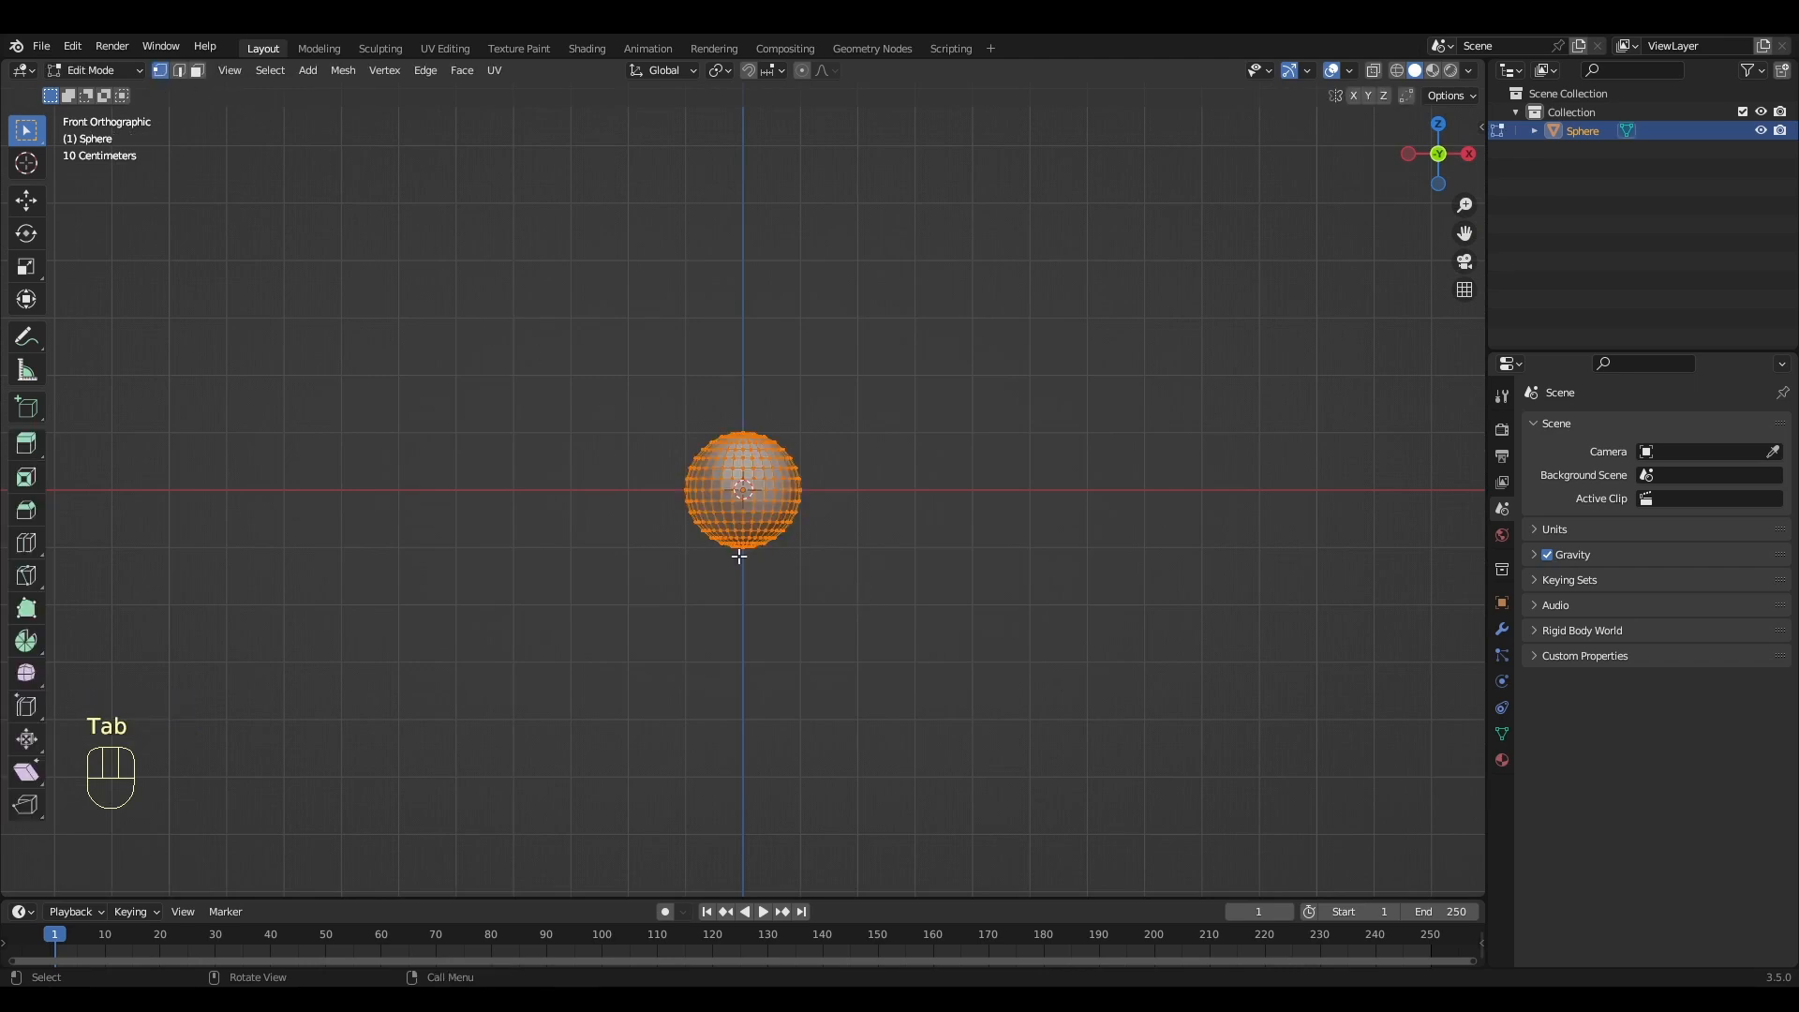
{"action": "middle_click_drag", "start_coordinate": [799, 571], "coordinate": [843, 524]}
{"action": "left_click", "coordinate": [744, 362]}
{"action": "scroll", "coordinate": [877, 563], "scroll_direction": "down", "scroll_amount": 5}
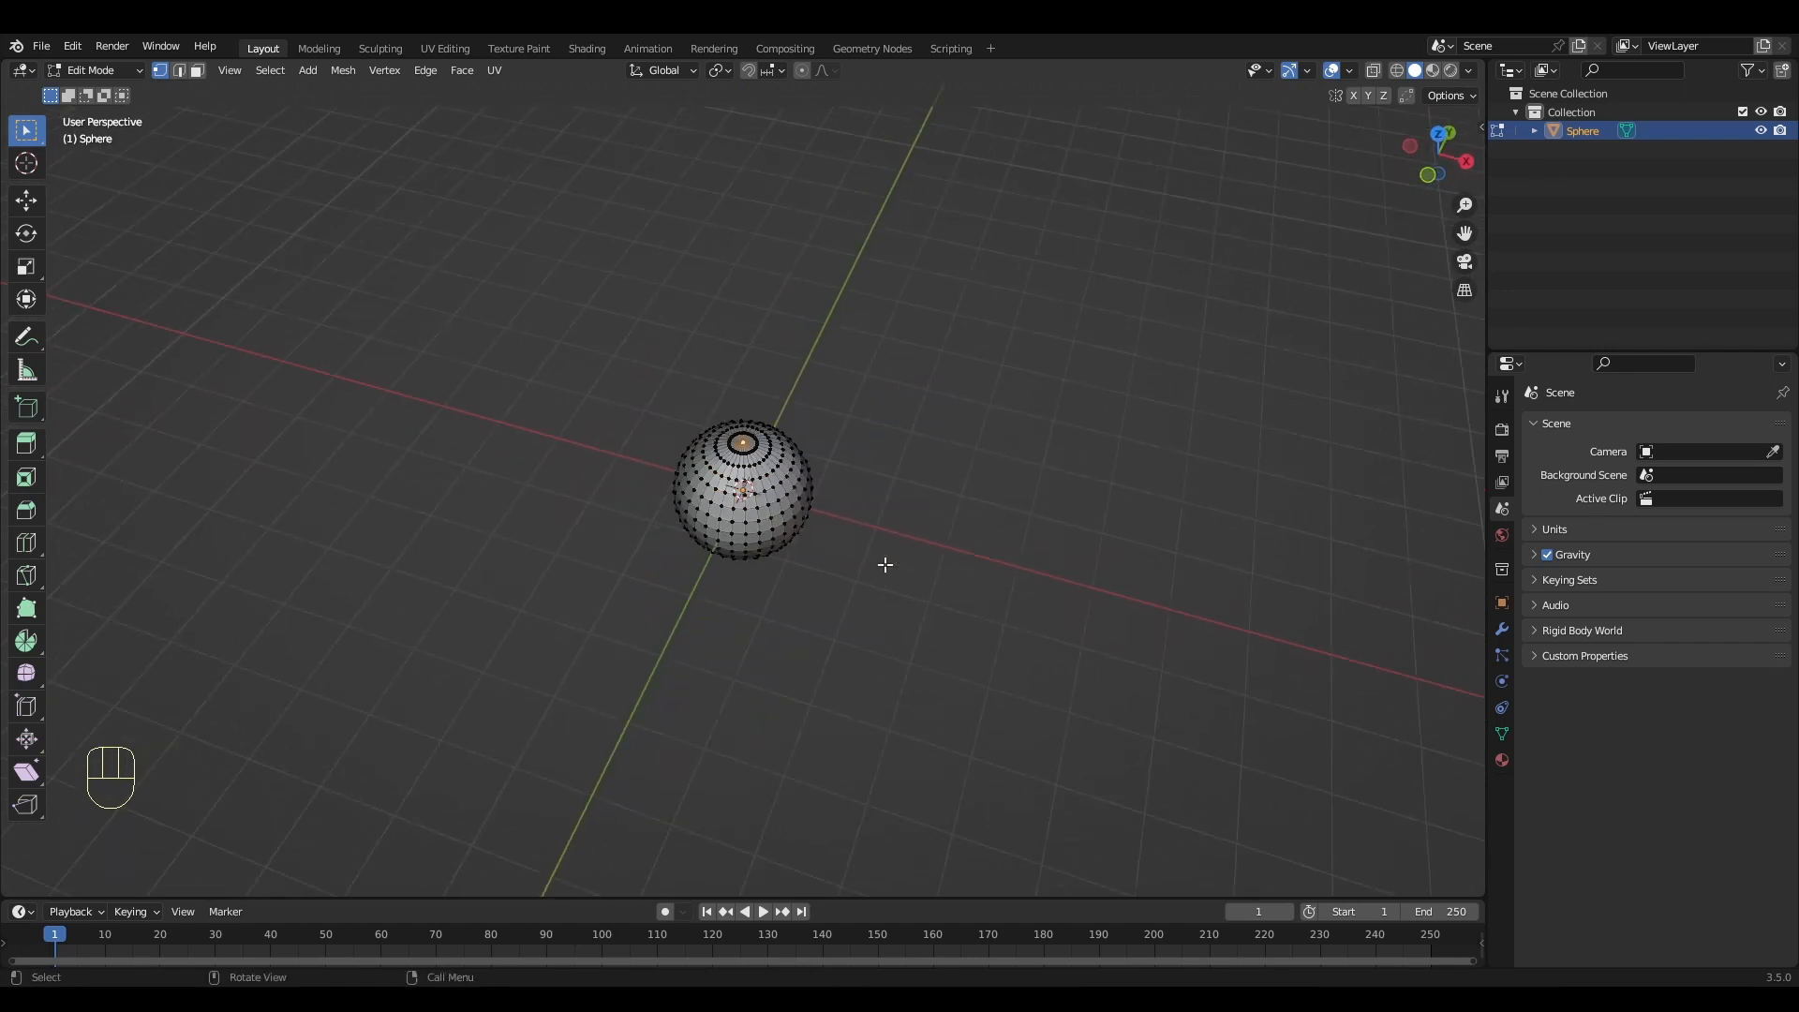
{"action": "key", "text": "KP_1"}
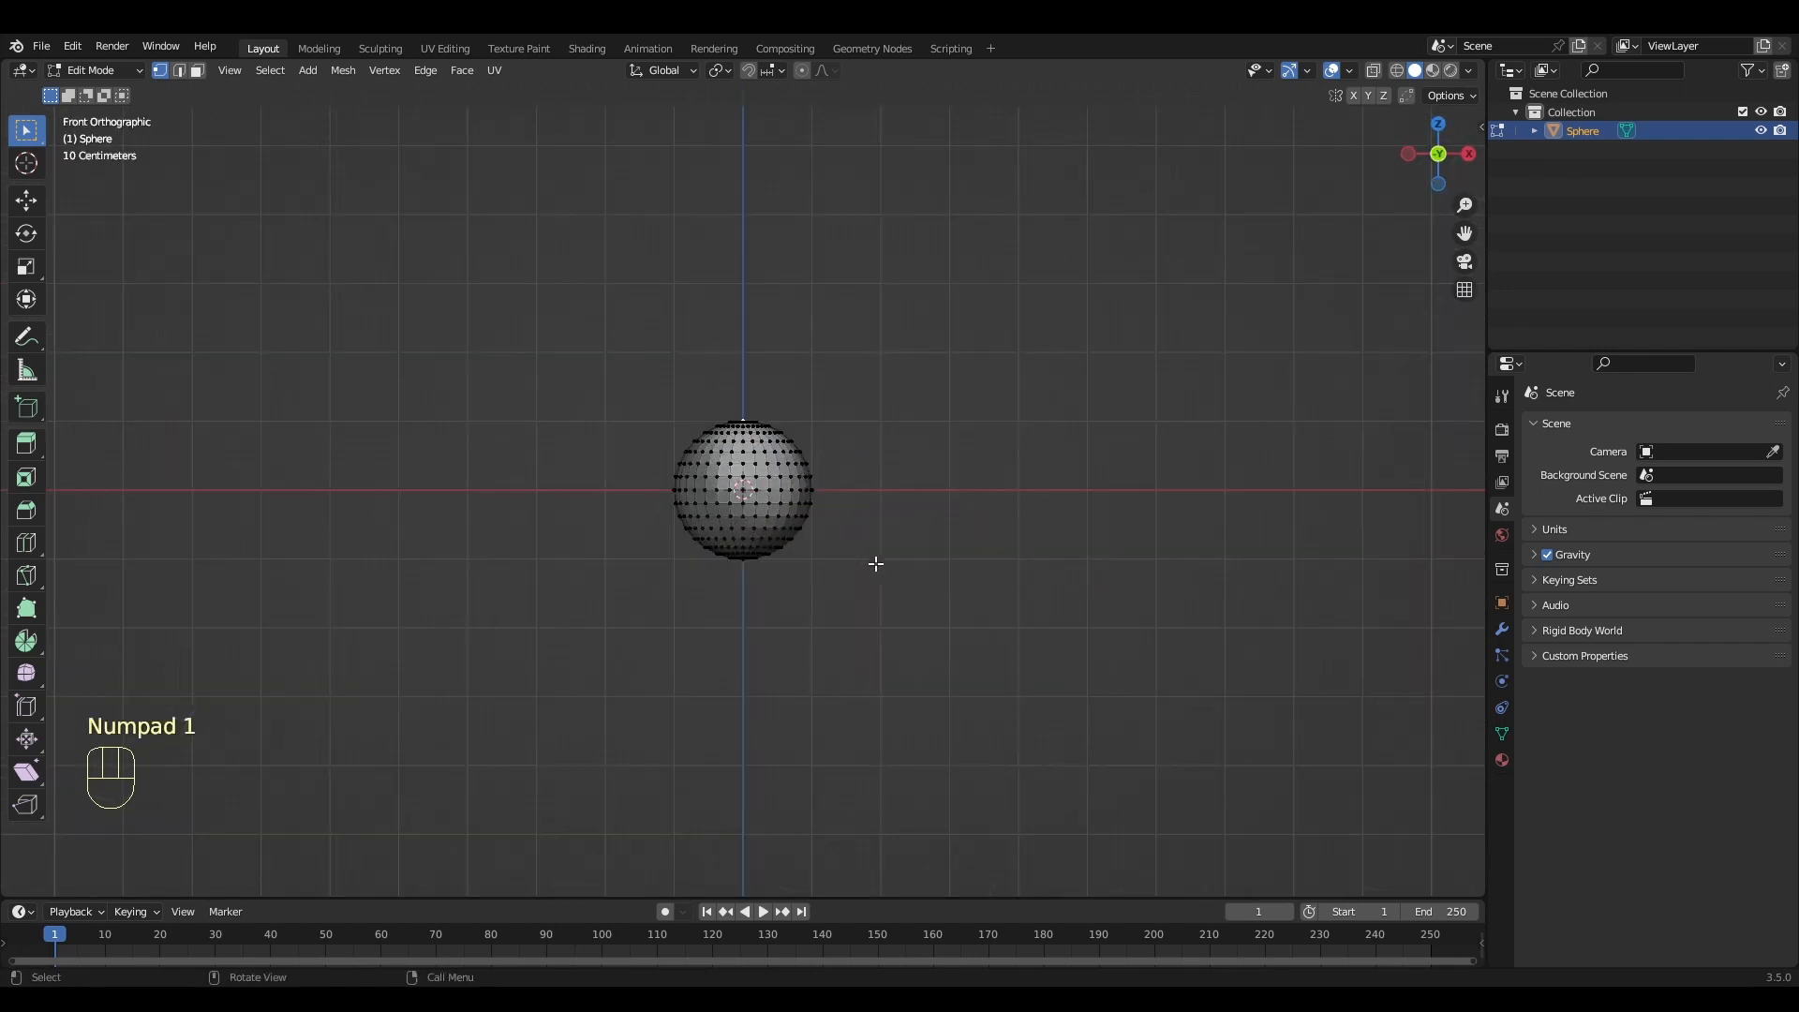
{"action": "left_click", "coordinate": [802, 70]}
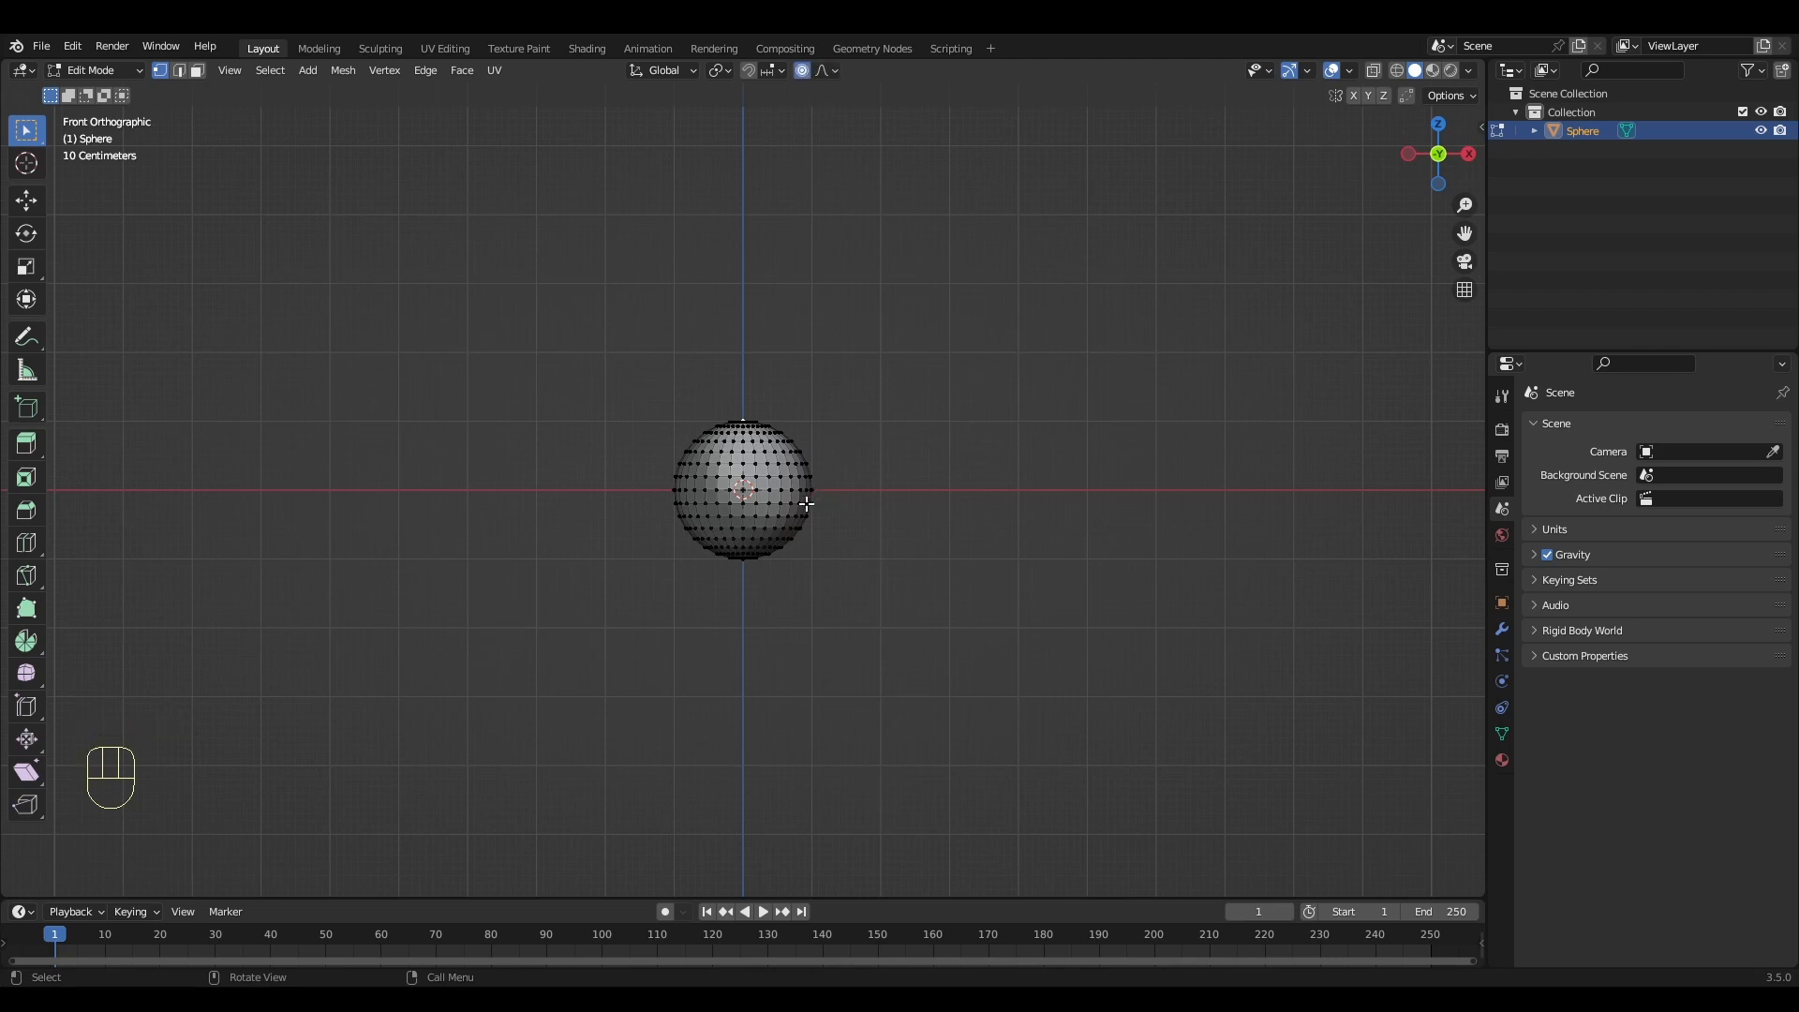
{"action": "key", "text": "g"}
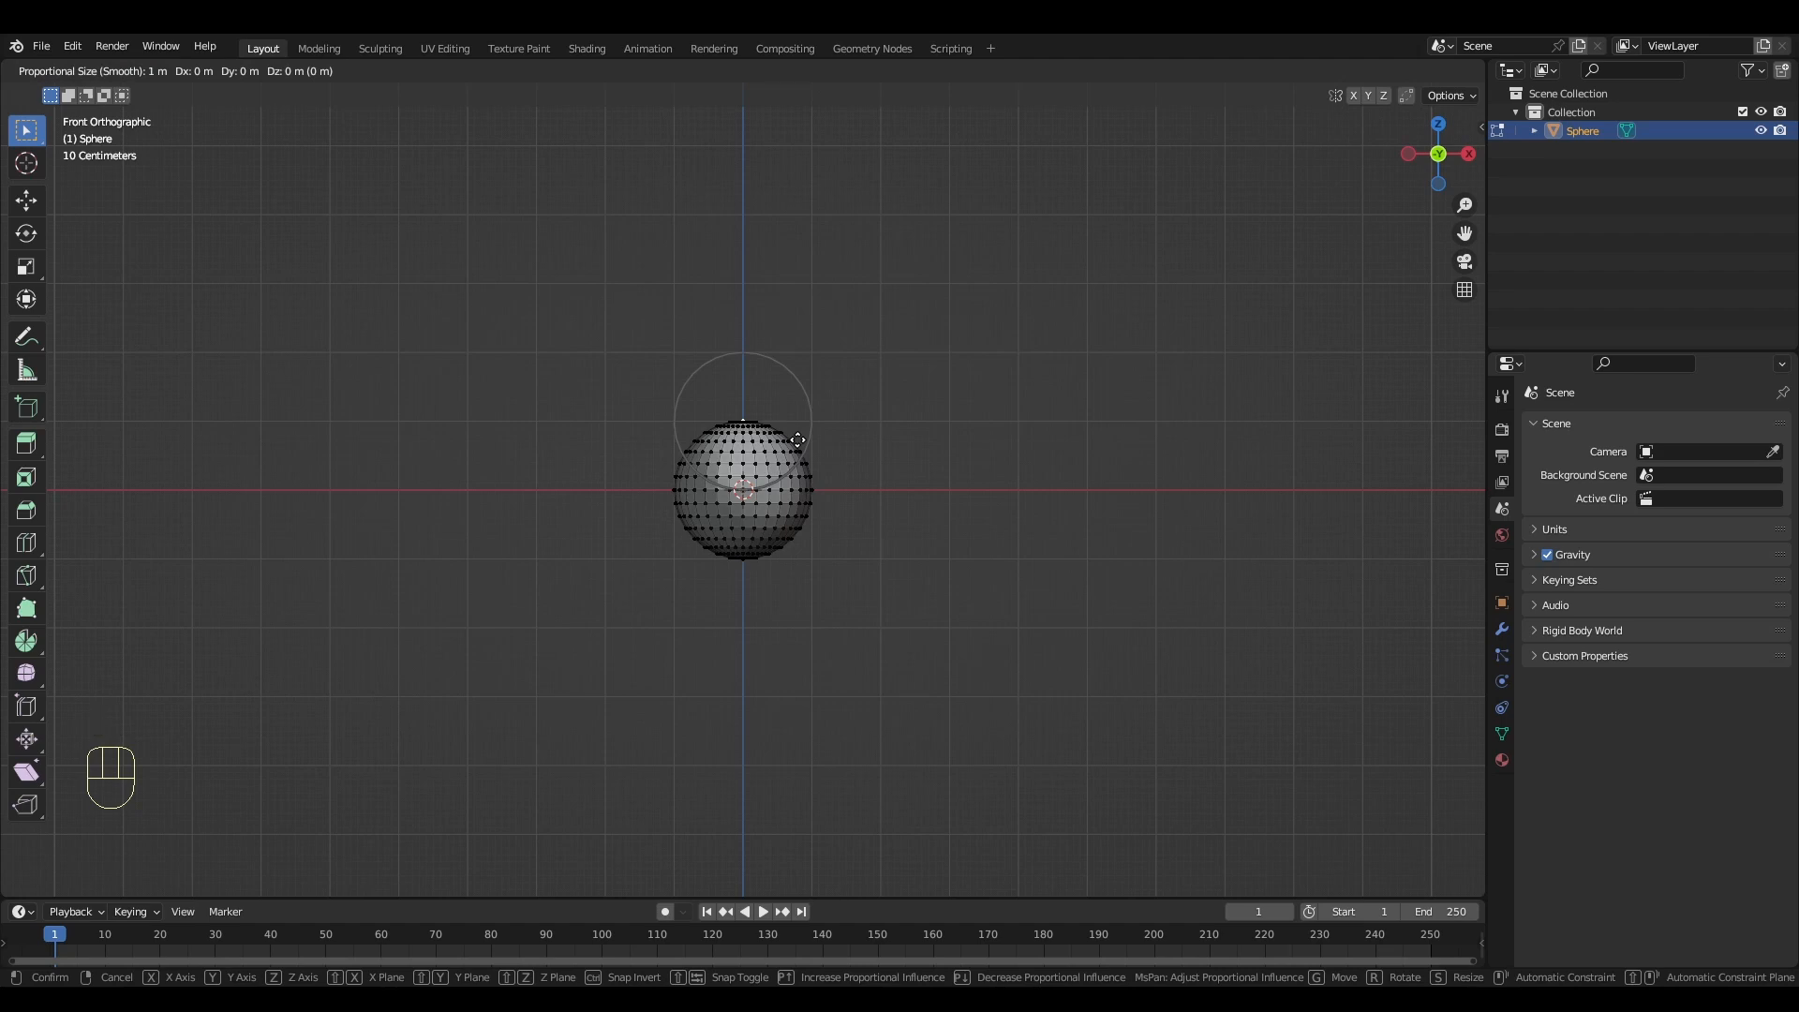
{"action": "key", "text": "z"}
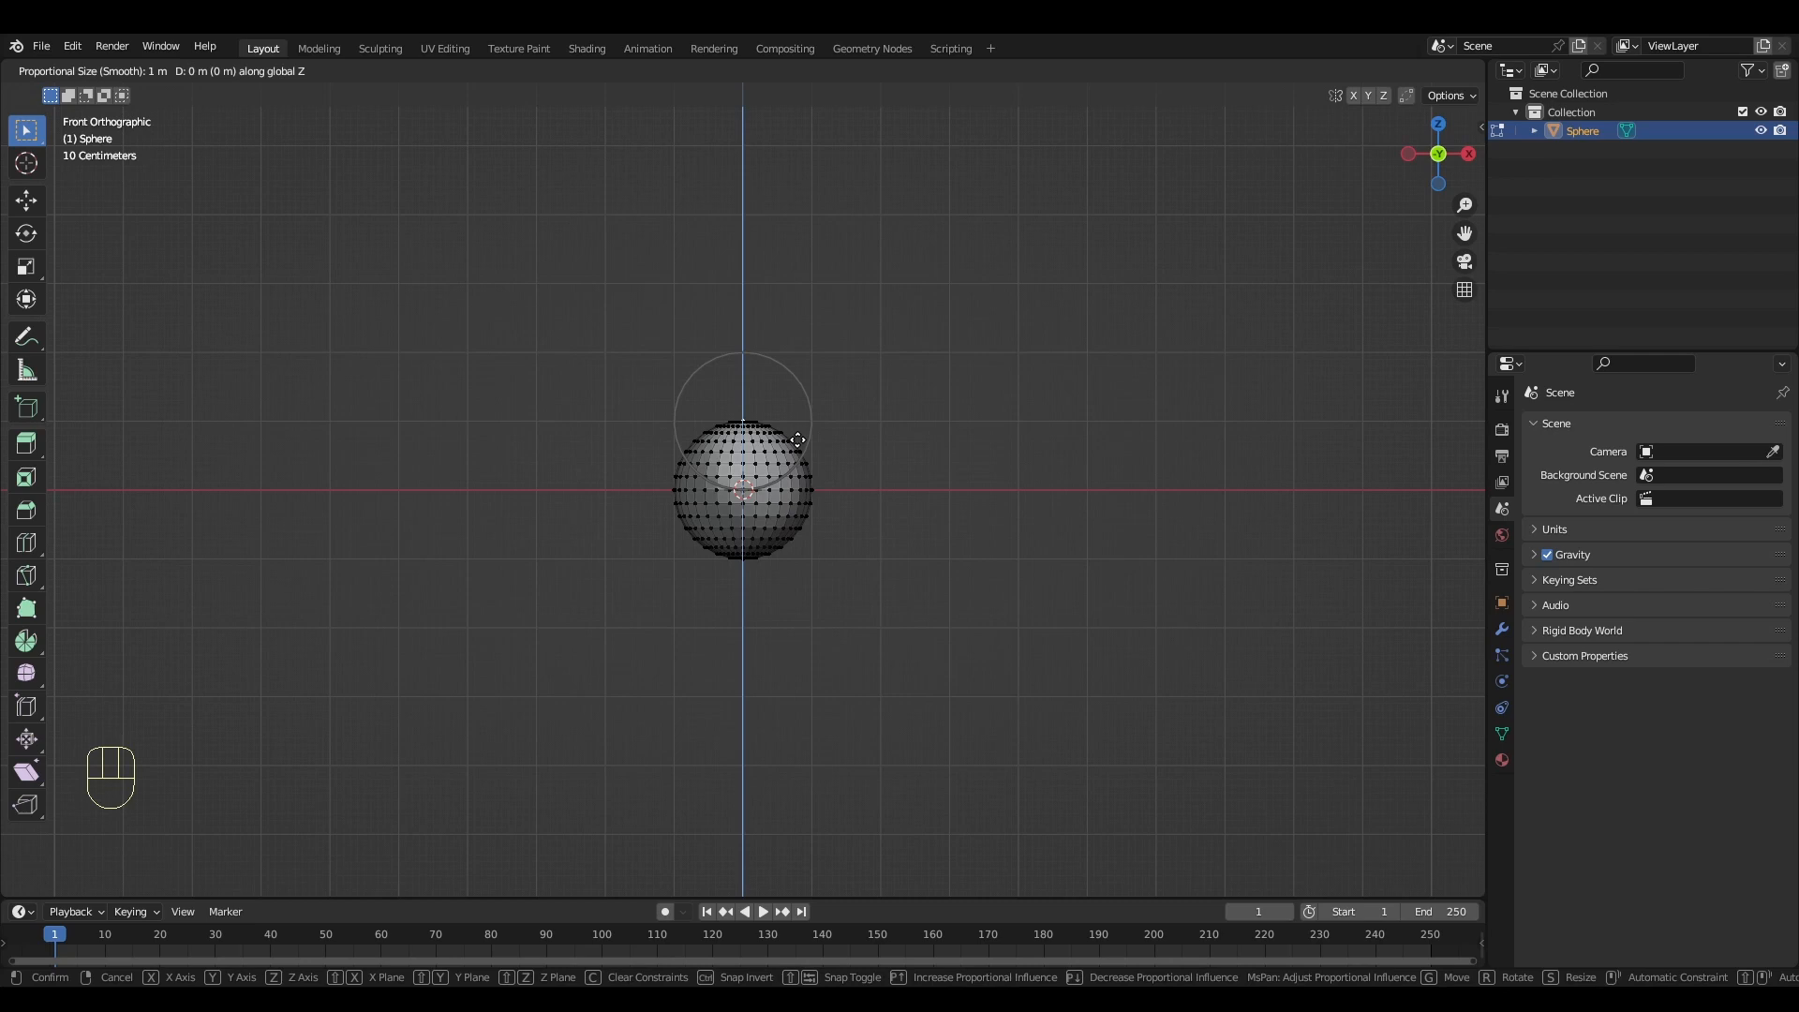
{"action": "scroll", "coordinate": [797, 440], "scroll_direction": "down", "scroll_amount": 4}
{"action": "scroll", "coordinate": [797, 440], "scroll_direction": "up", "scroll_amount": 4}
{"action": "left_click", "coordinate": [798, 372]}
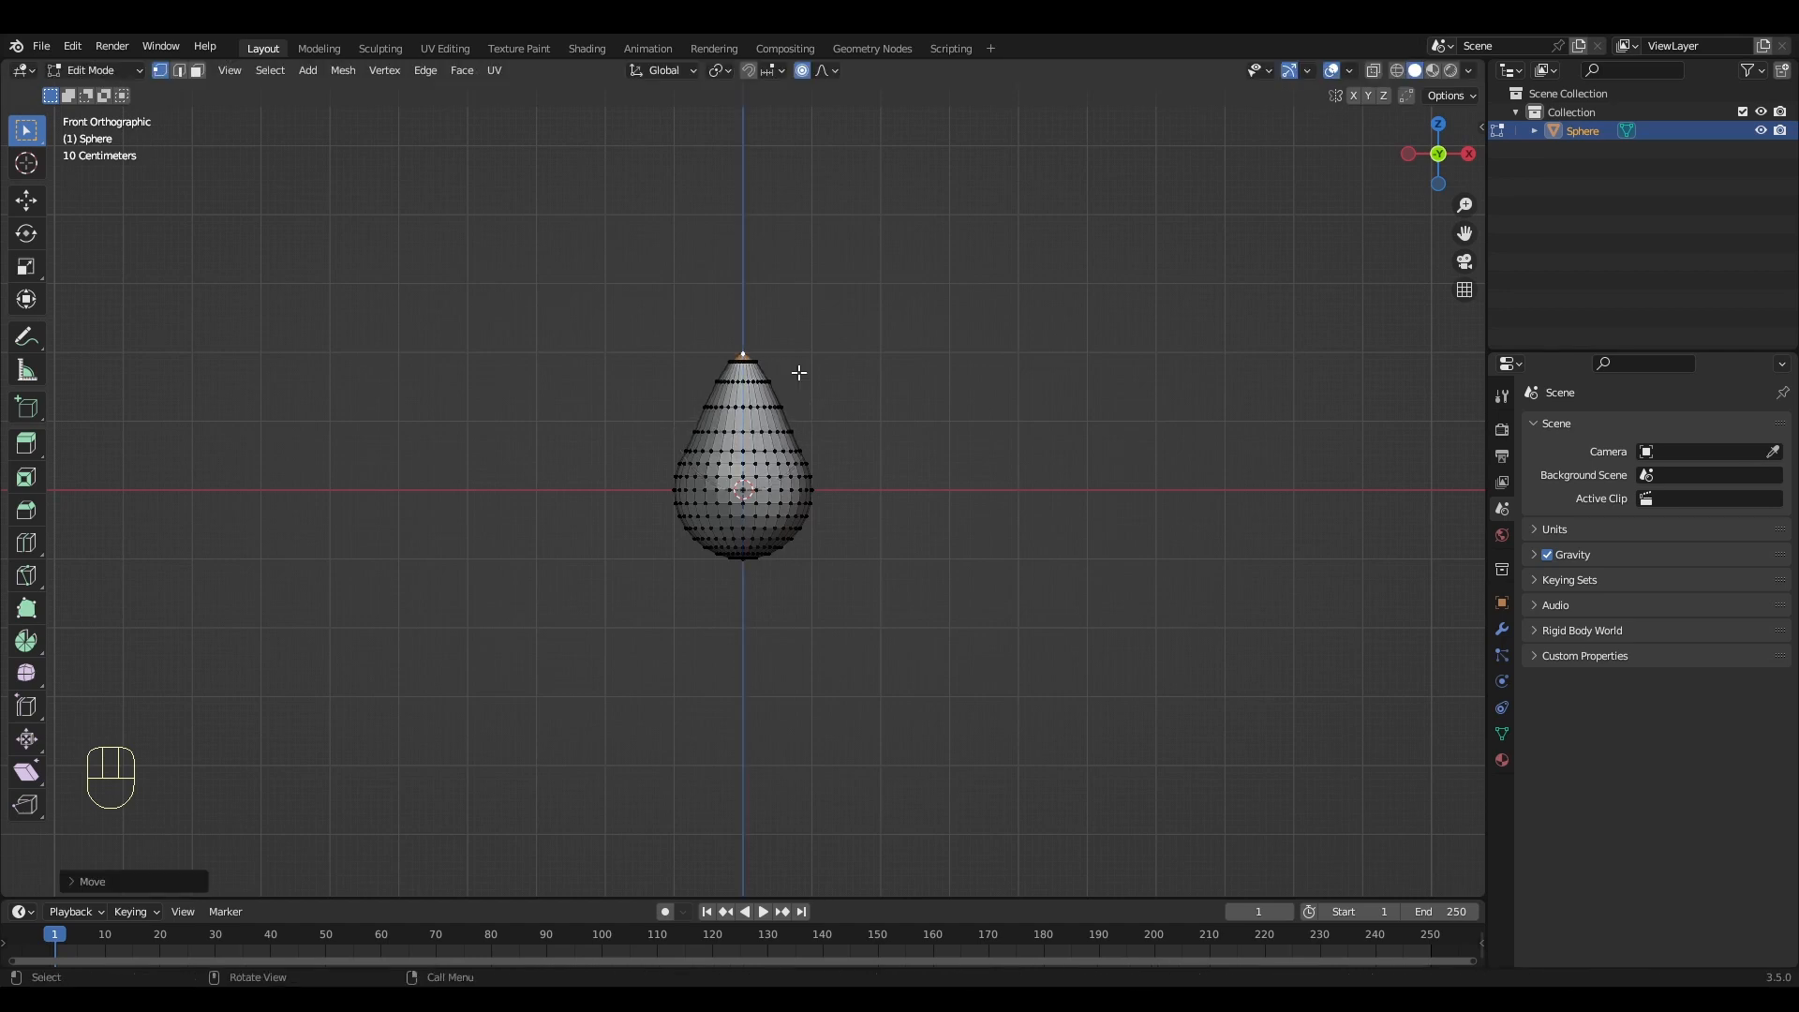
Move the bottom pole vertex down about 4.44 m along Z with a proportional size of about 1.95 m
{"action": "middle_click_drag", "start_coordinate": [771, 599], "coordinate": [752, 532]}
{"action": "left_click", "coordinate": [744, 542]}
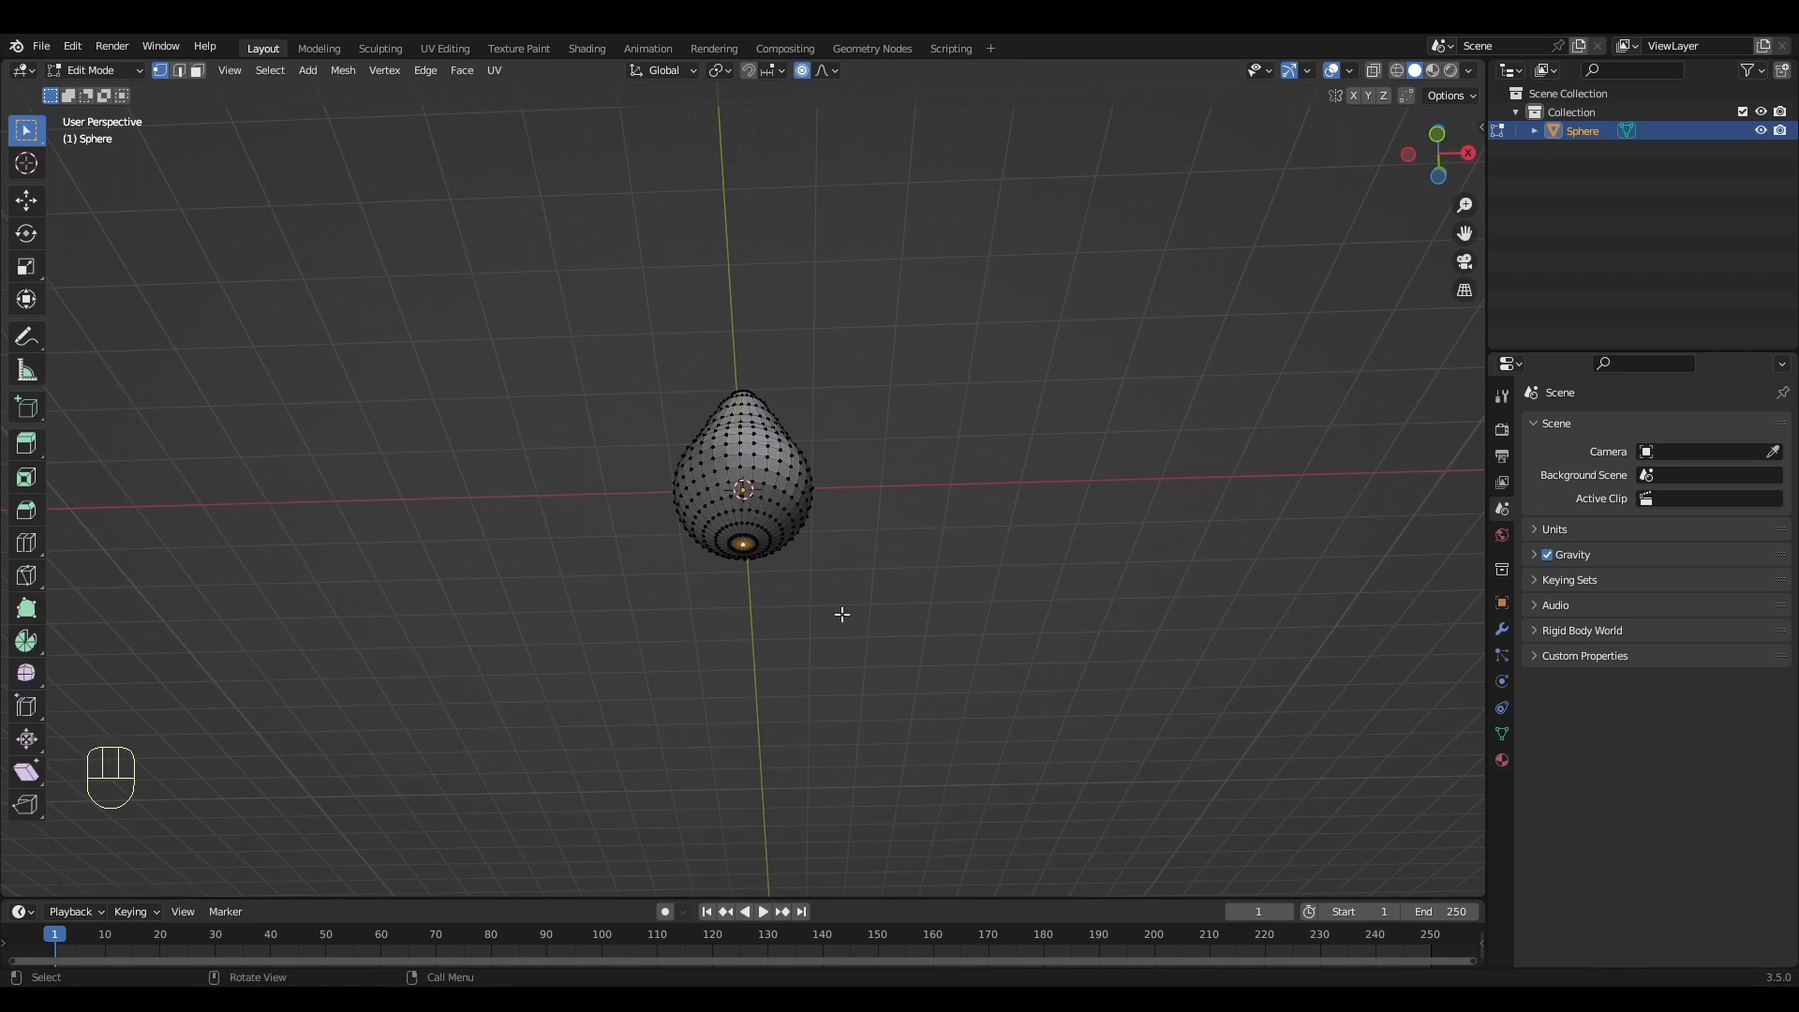
{"action": "key", "text": "KP_1"}
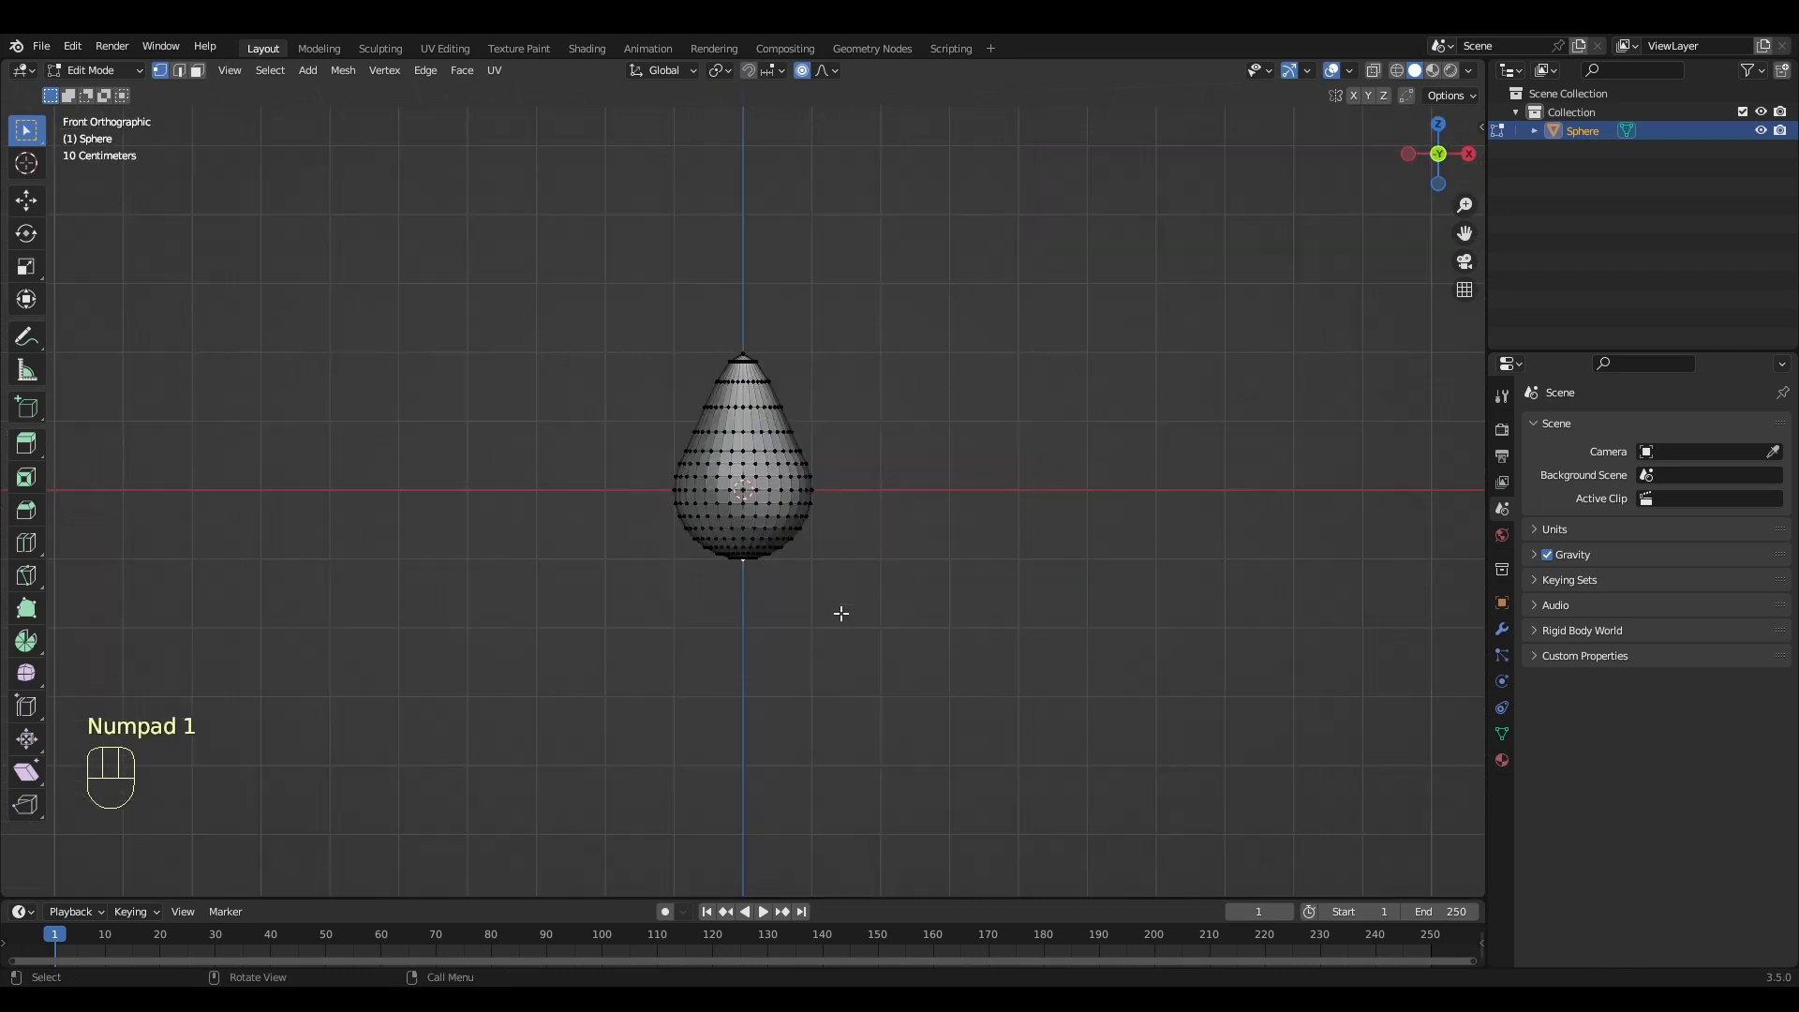
{"action": "key", "text": "g"}
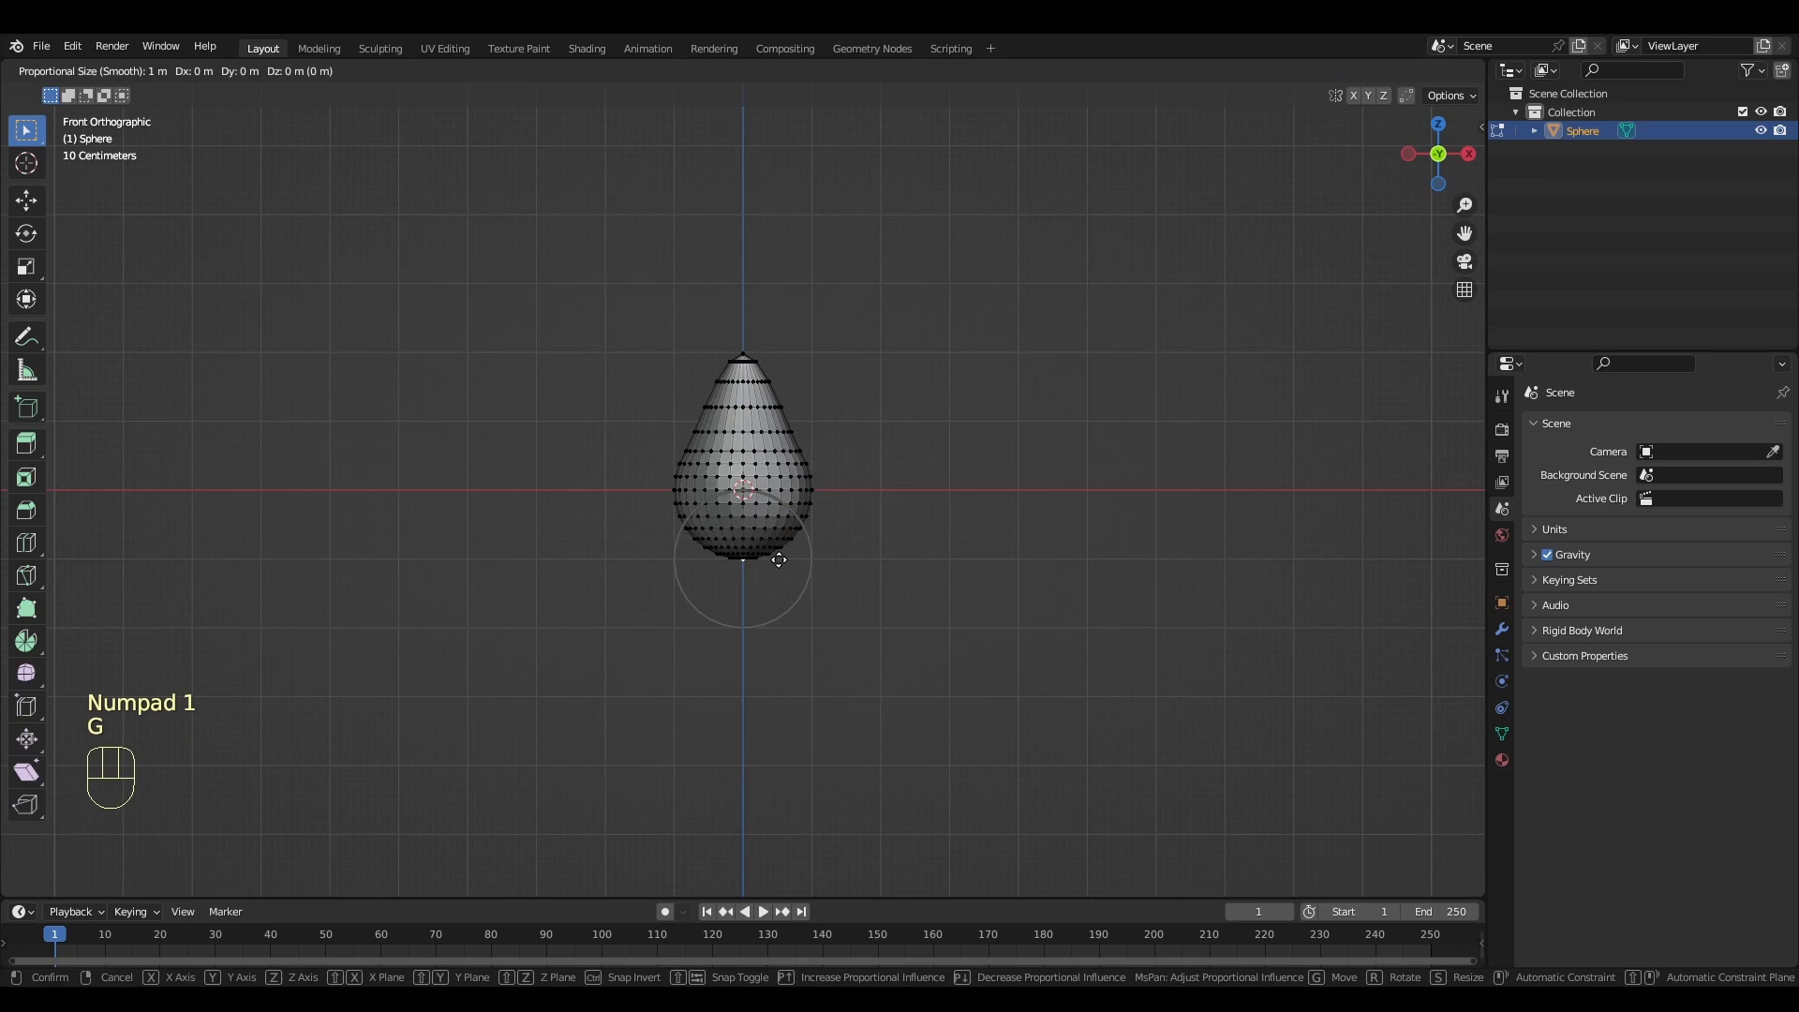
{"action": "key", "text": "z"}
{"action": "scroll", "coordinate": [779, 559], "scroll_direction": "down", "scroll_amount": 5}
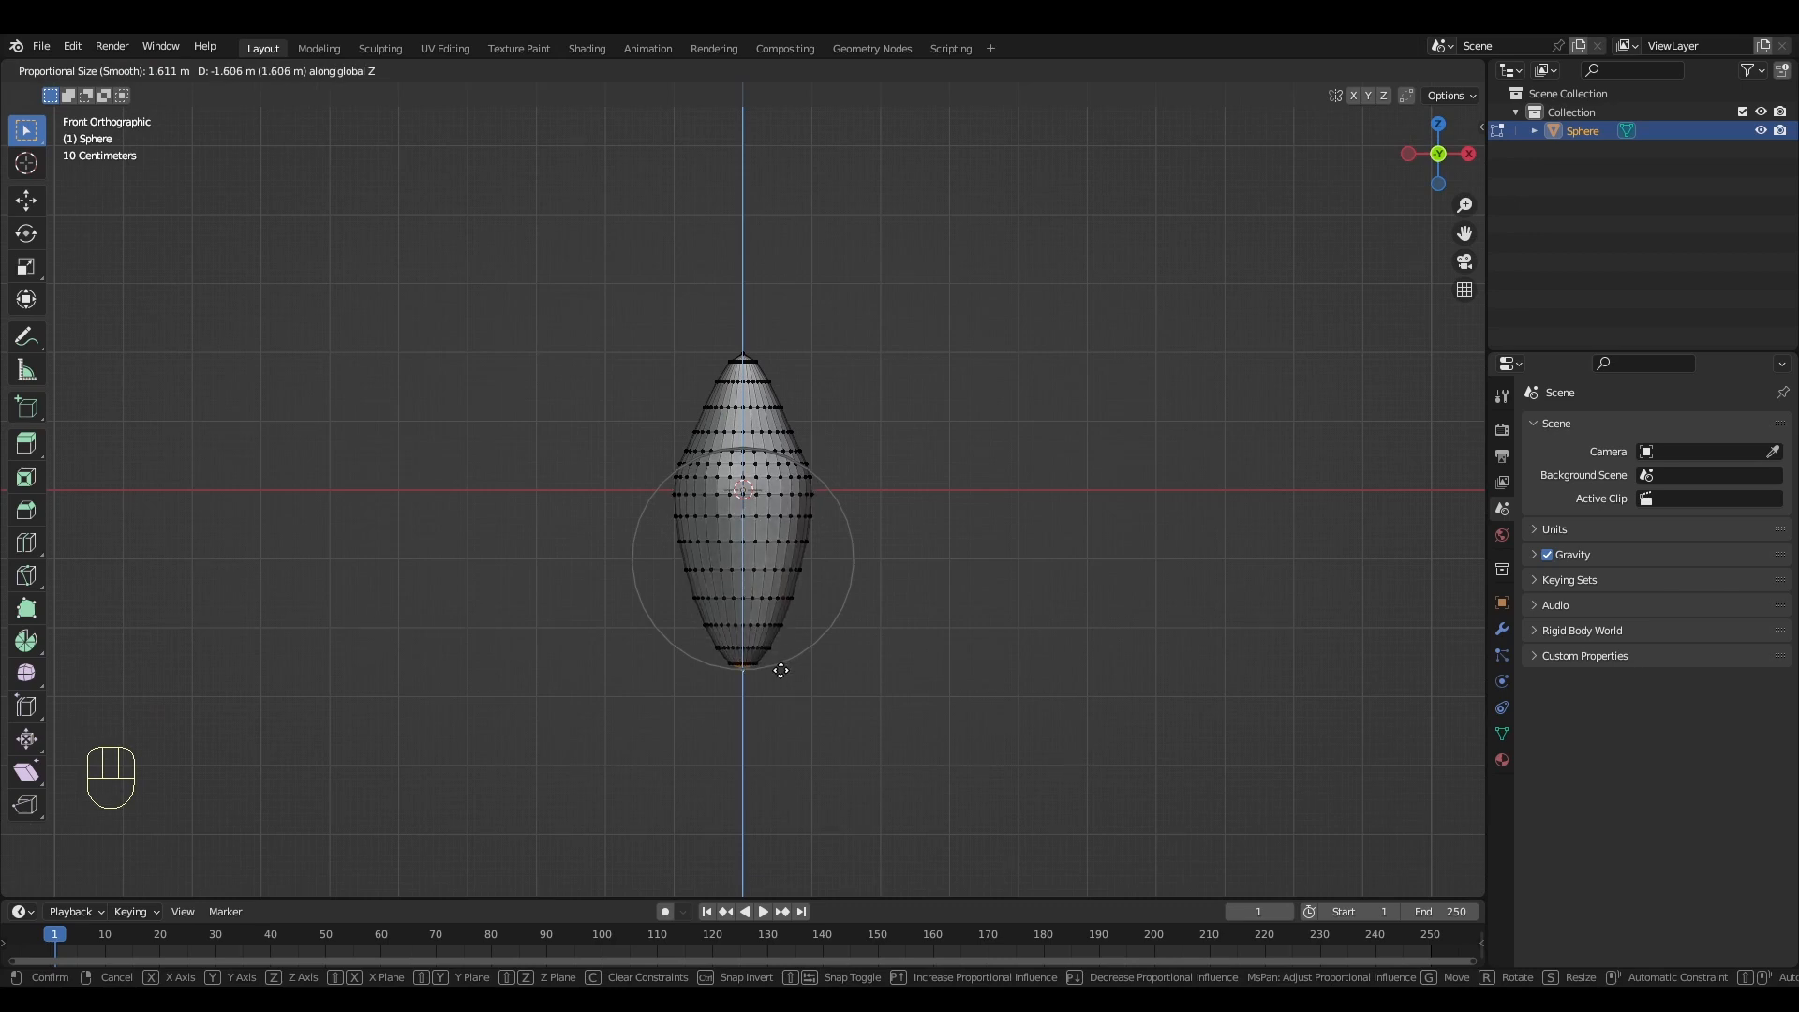
{"action": "scroll", "coordinate": [781, 670], "scroll_direction": "down", "scroll_amount": 2}
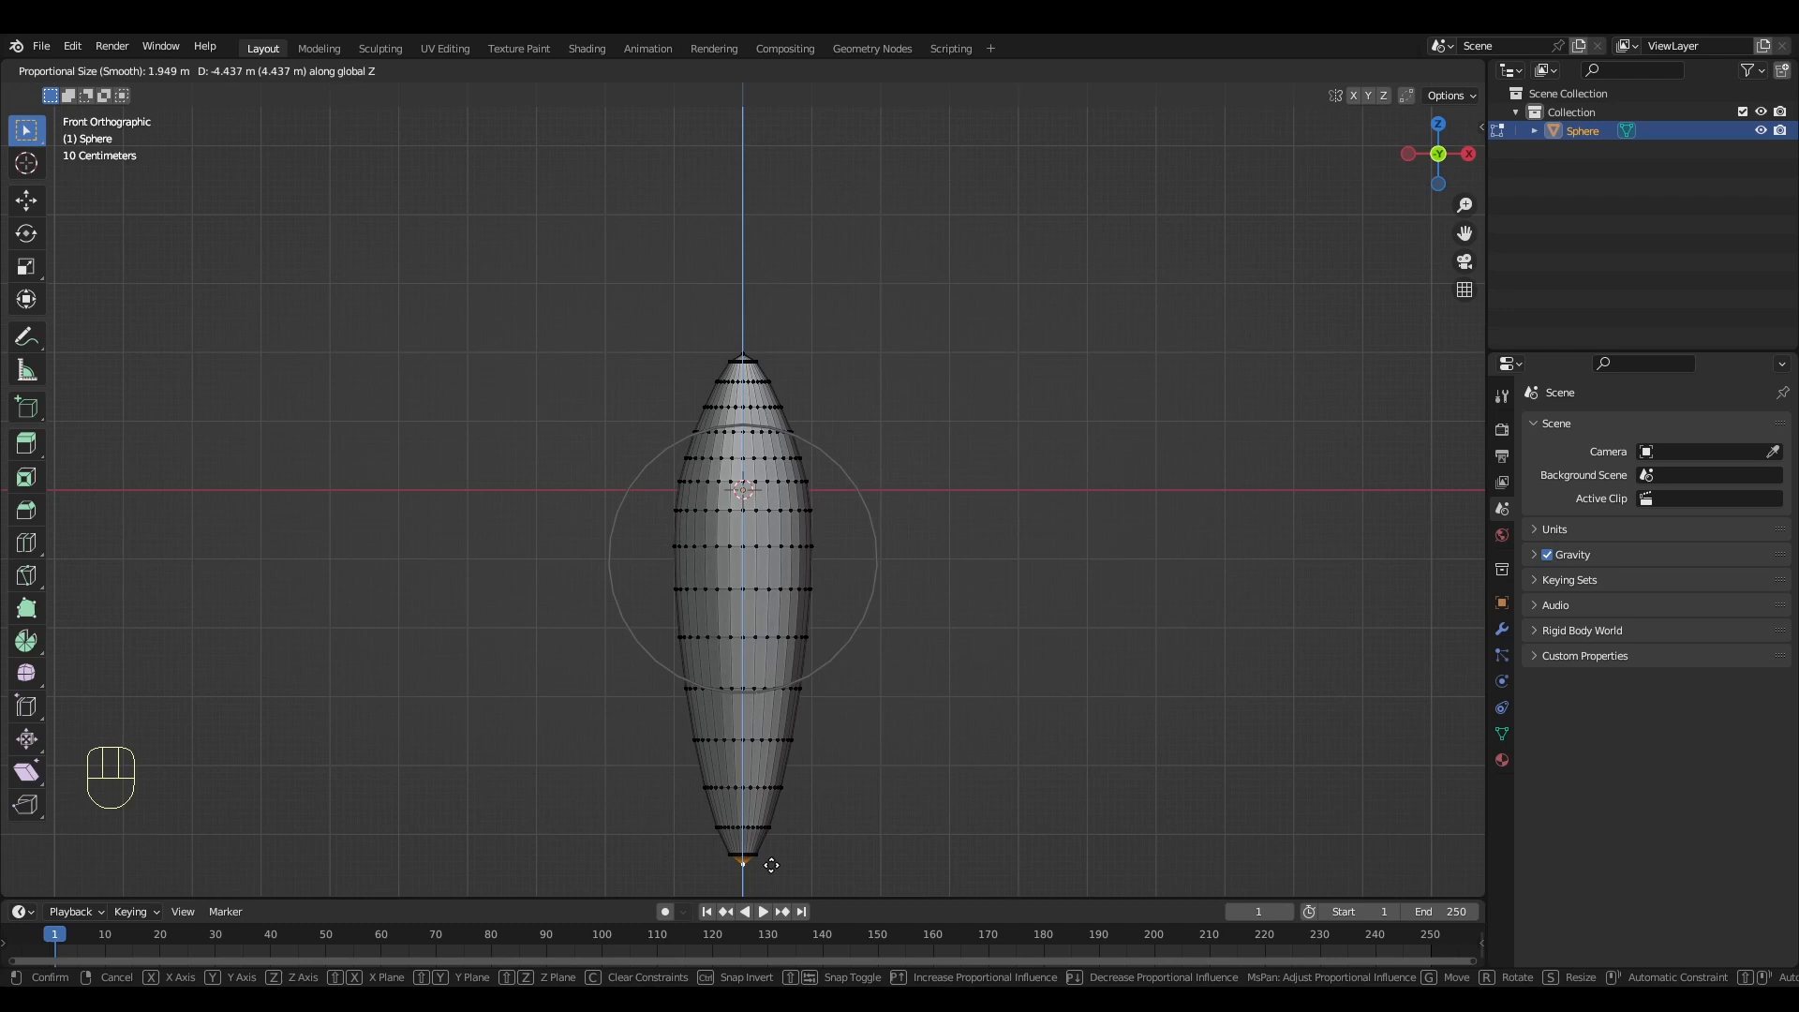
{"action": "scroll", "coordinate": [771, 865], "scroll_direction": "down", "scroll_amount": 1}
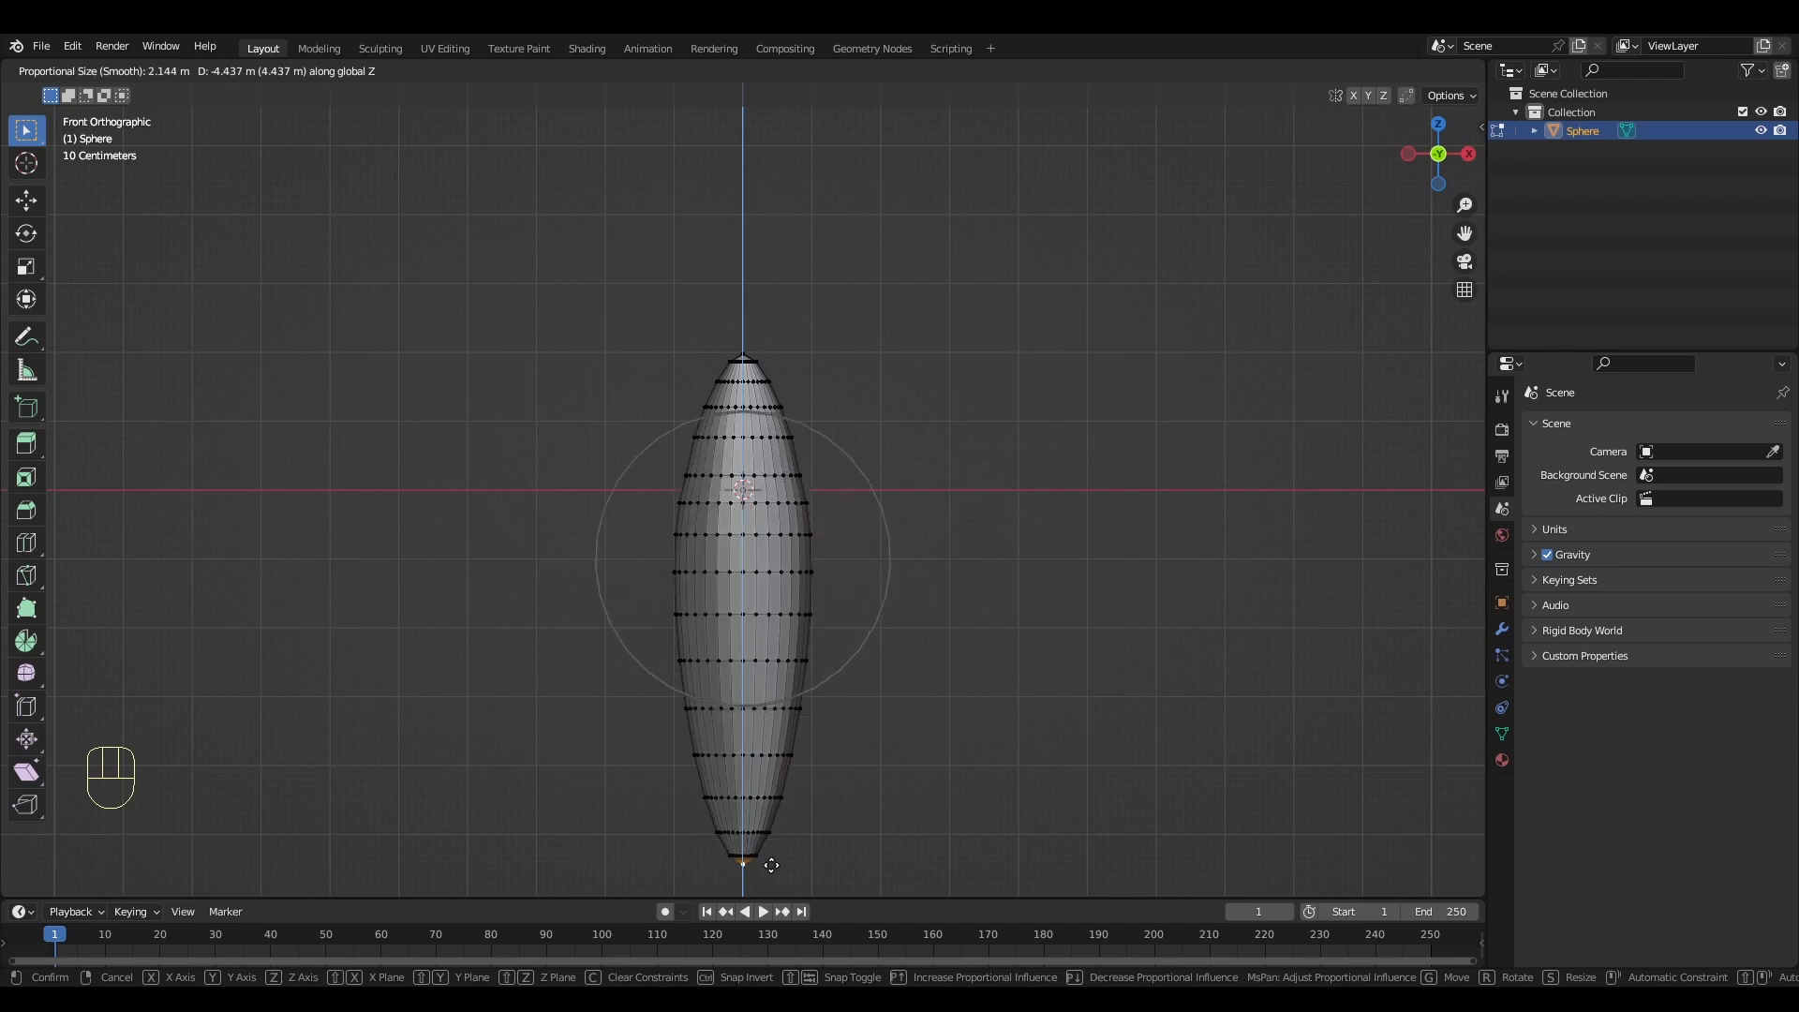
{"action": "scroll", "coordinate": [772, 865], "scroll_direction": "up", "scroll_amount": 1}
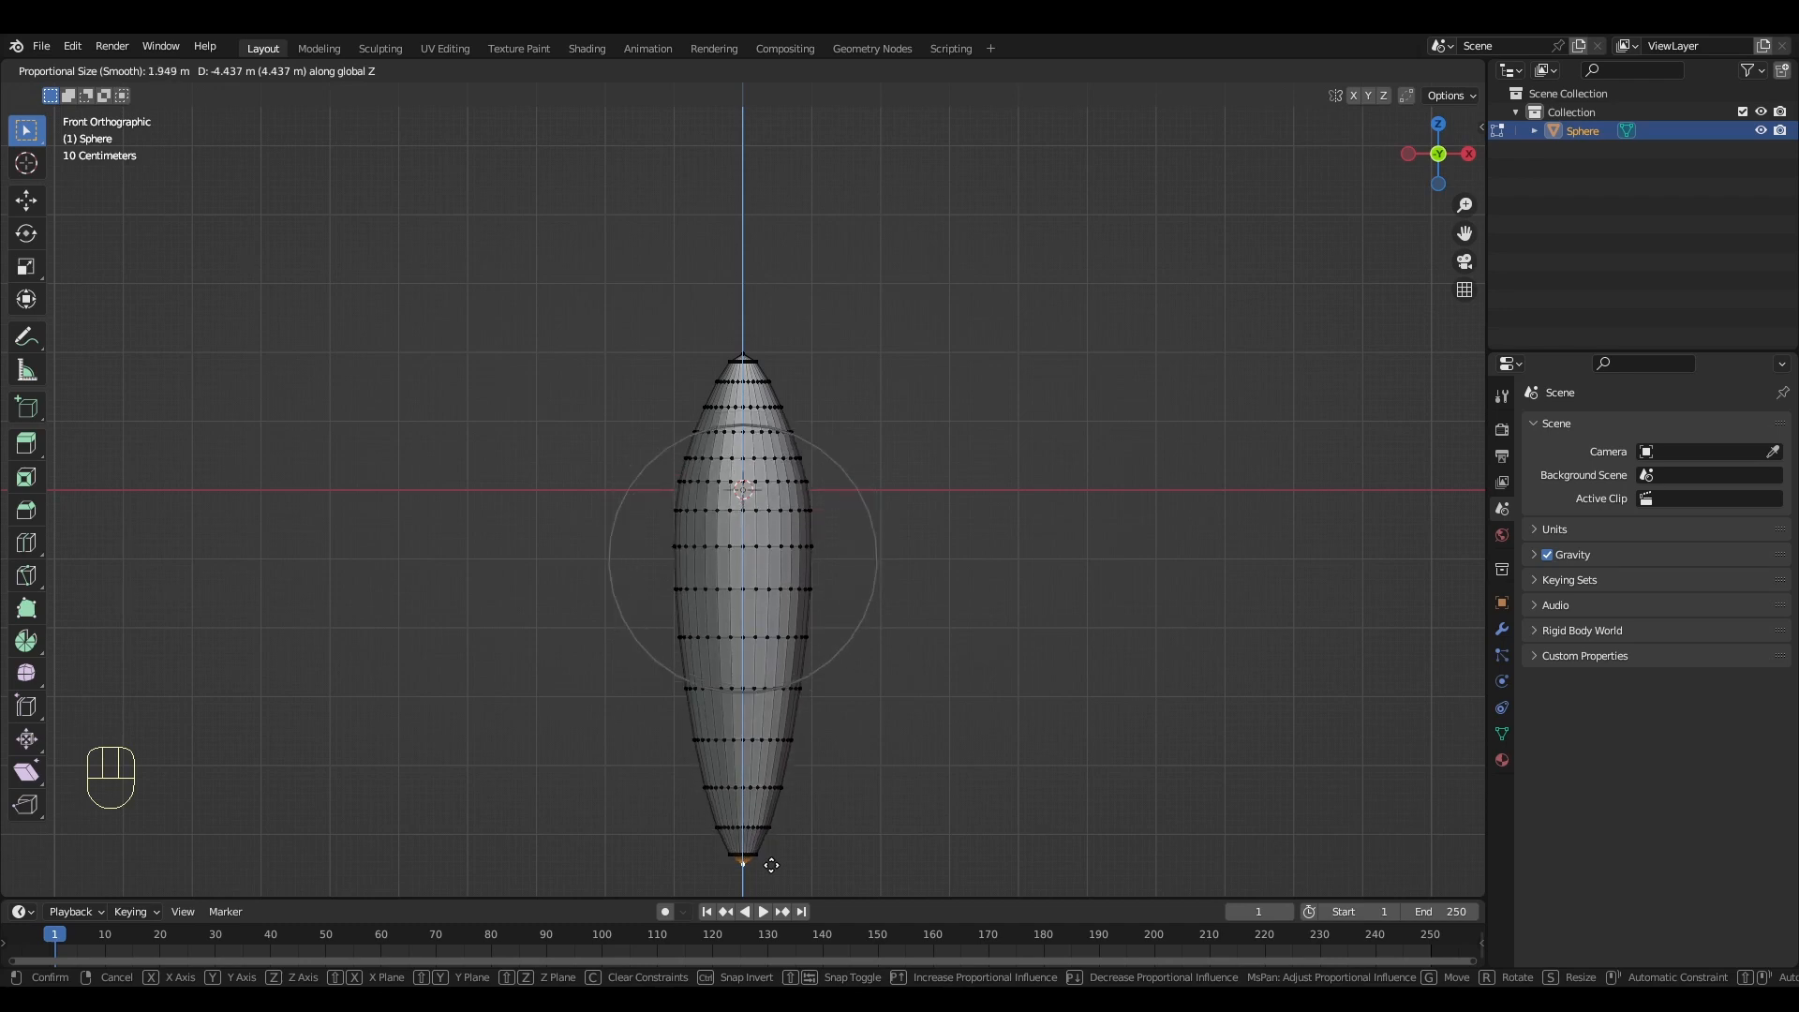
{"action": "left_click", "coordinate": [771, 865]}
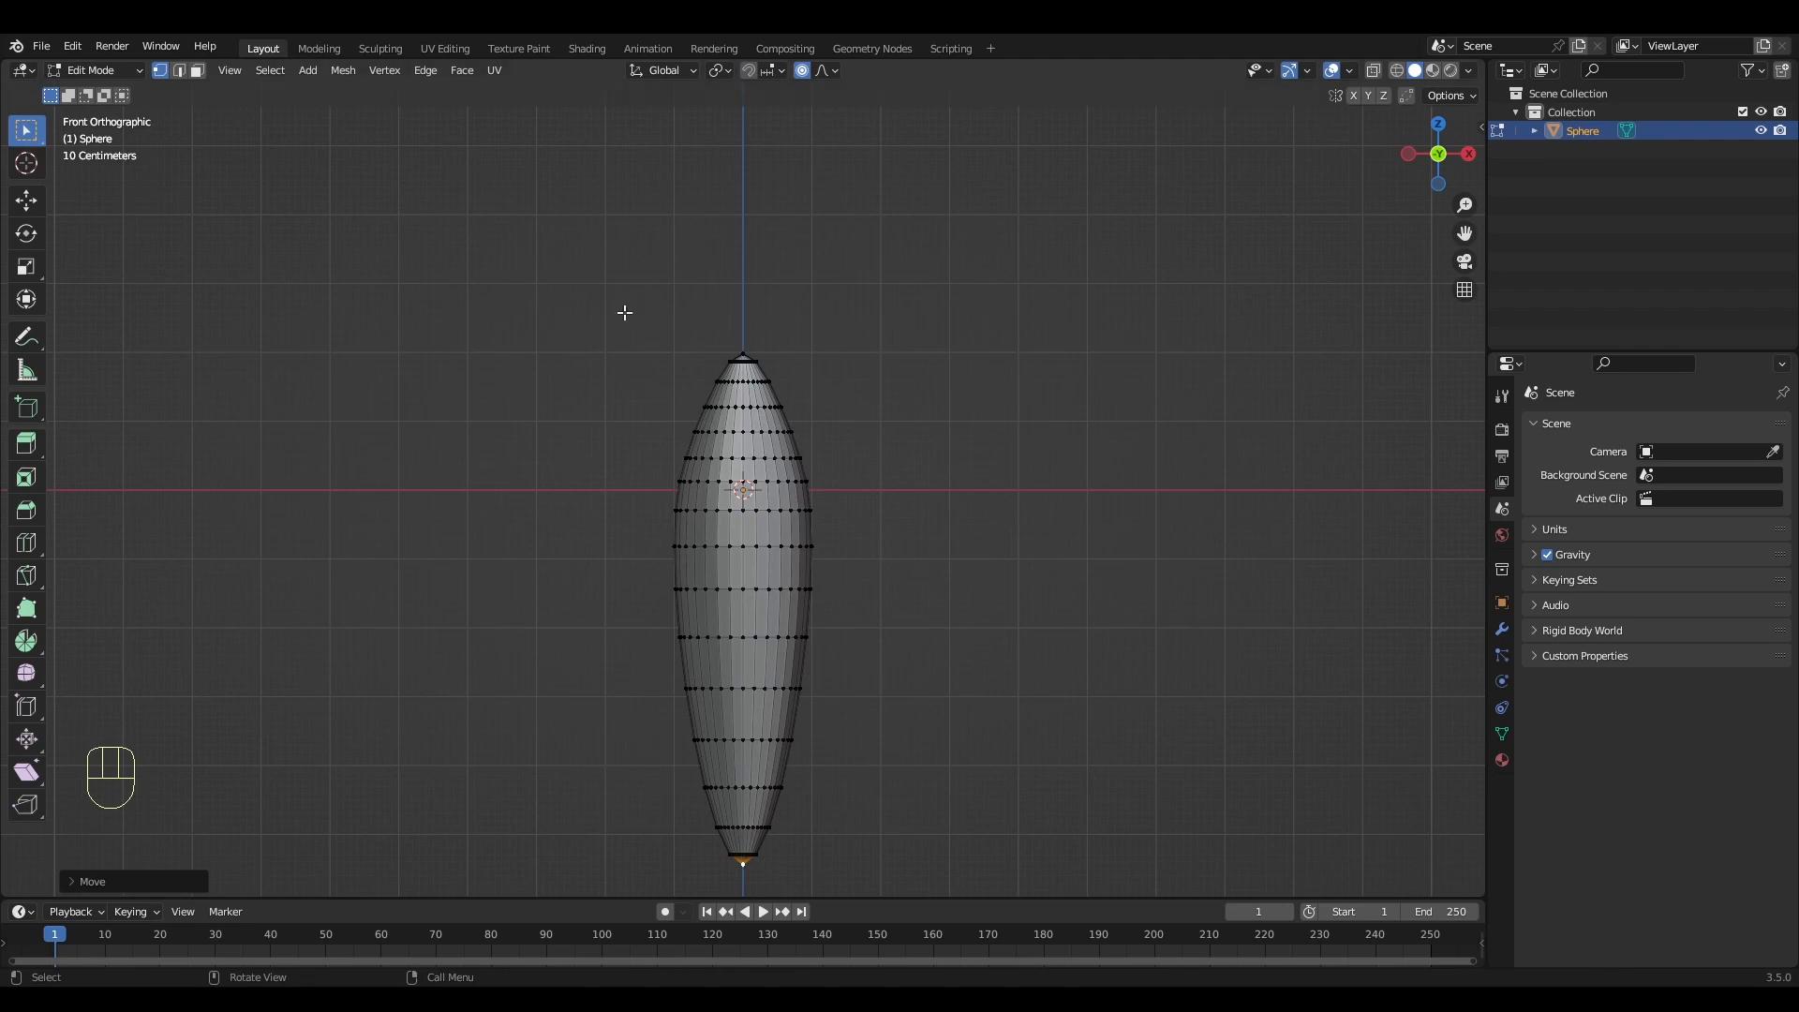
Push the bottom vertex up about 2.23 m along Z with proportional editing, forming a hollow in the body's lower end
{"action": "key", "text": "KP_Decimal"}
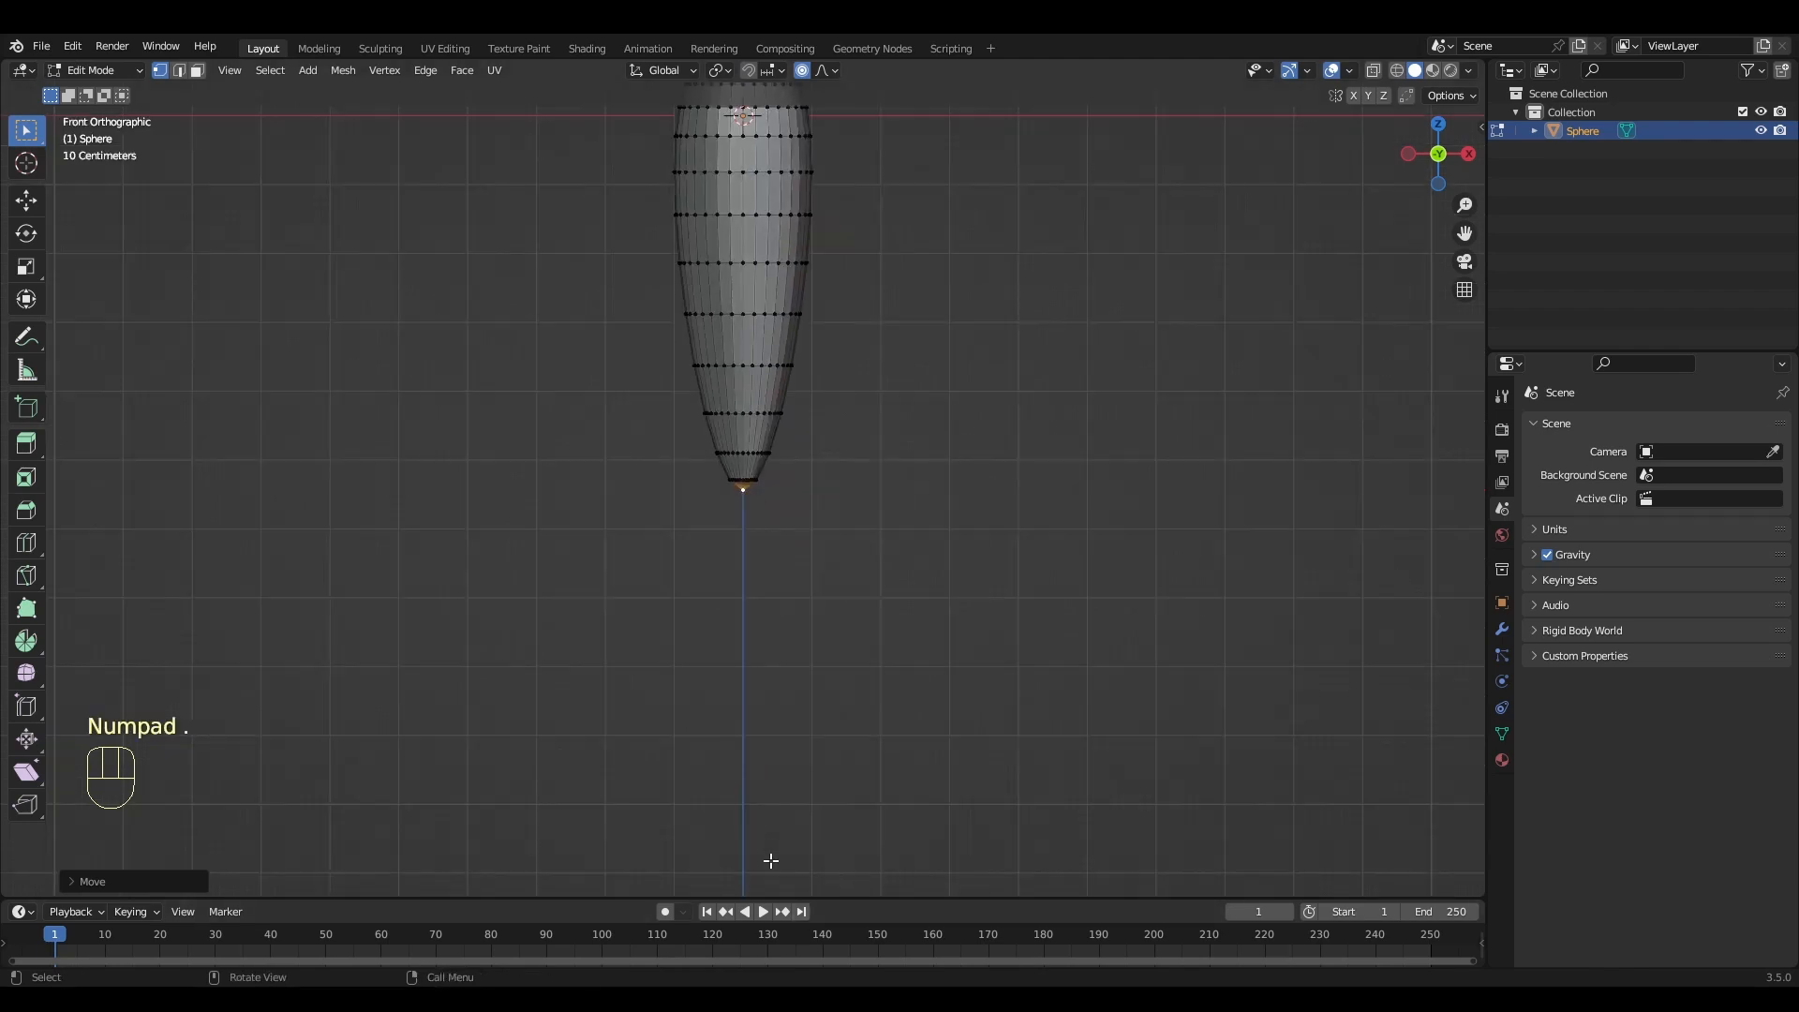
{"action": "scroll", "coordinate": [792, 677], "scroll_direction": "up", "scroll_amount": 4}
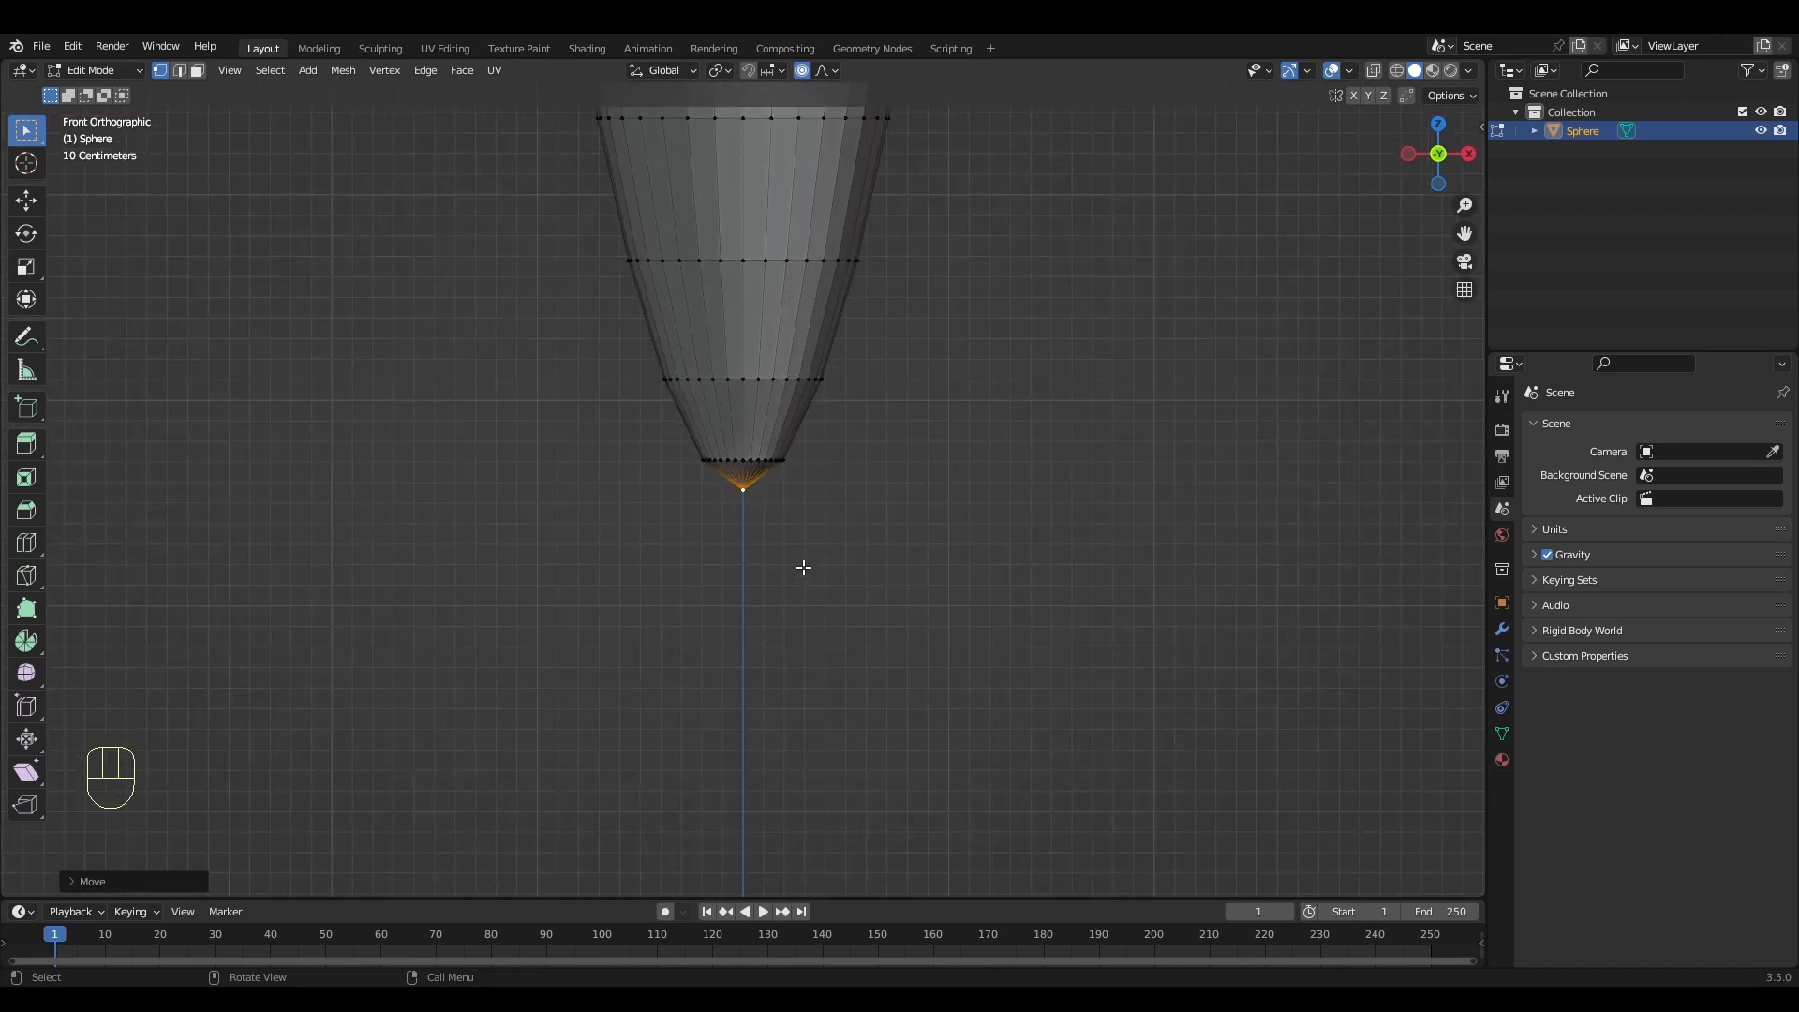
{"action": "middle_click_drag", "start_coordinate": [828, 558], "coordinate": [819, 819], "text": "shift"}
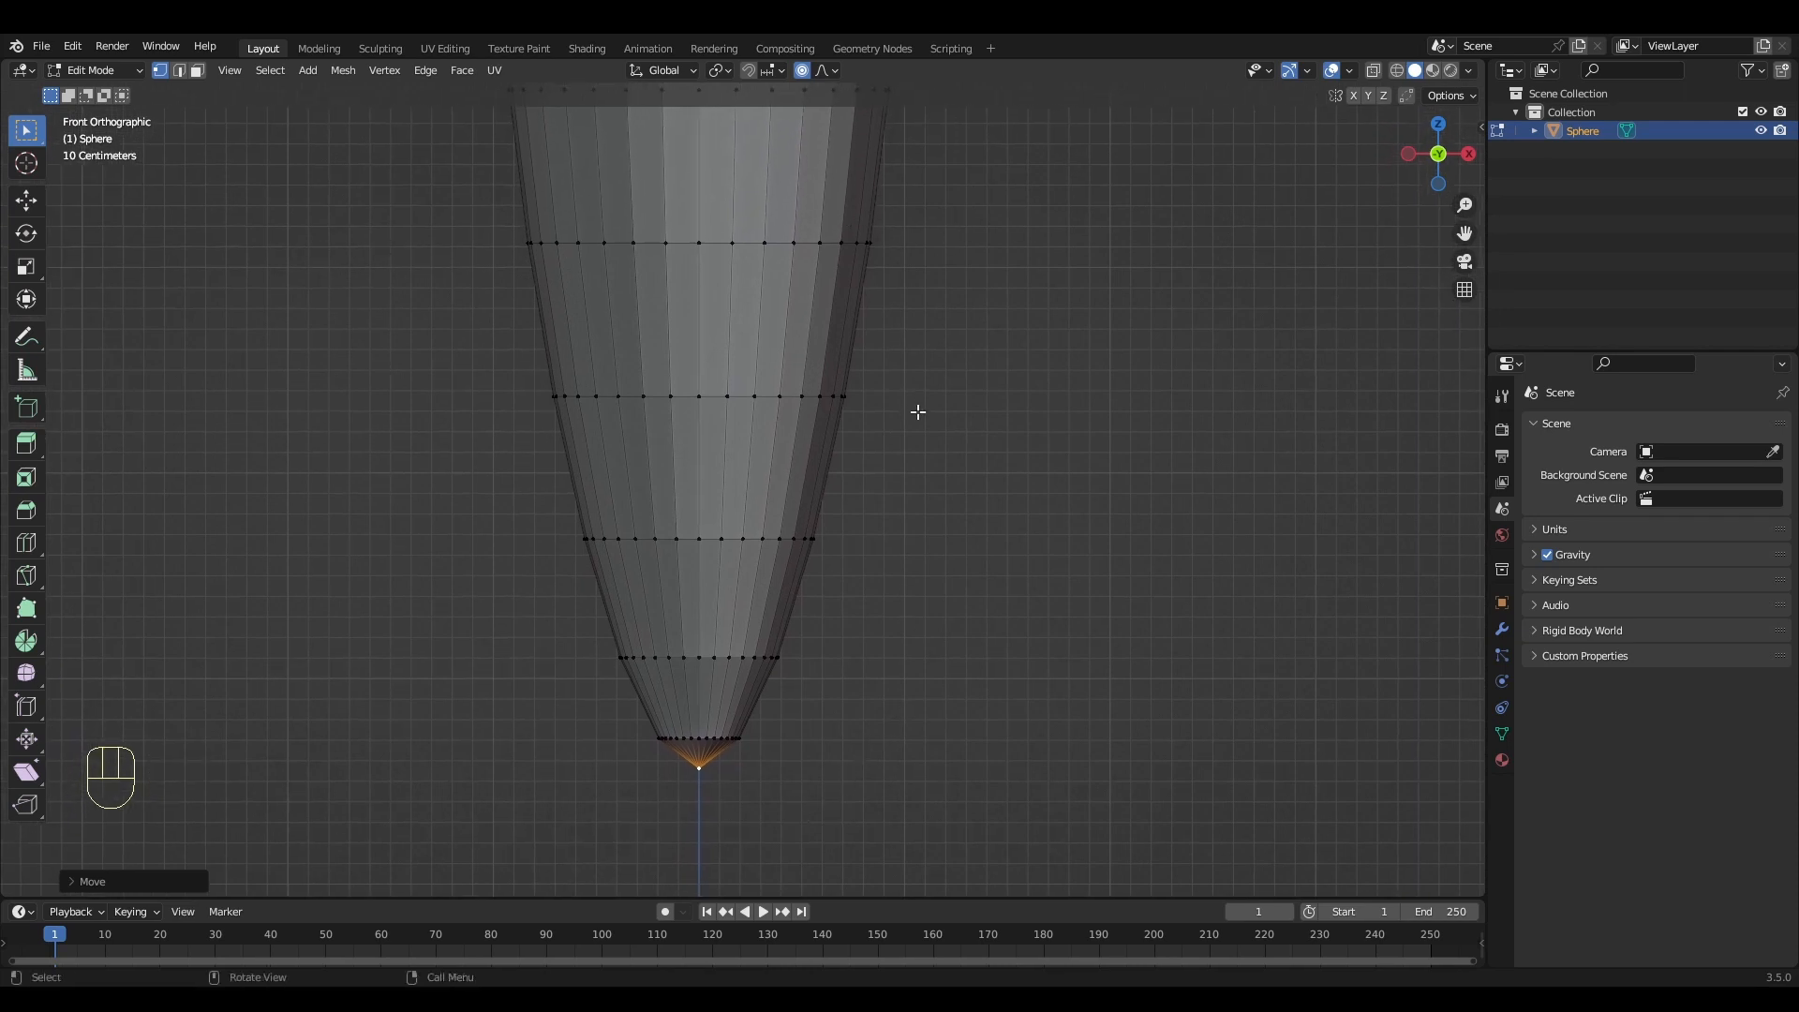
{"action": "key", "text": "g"}
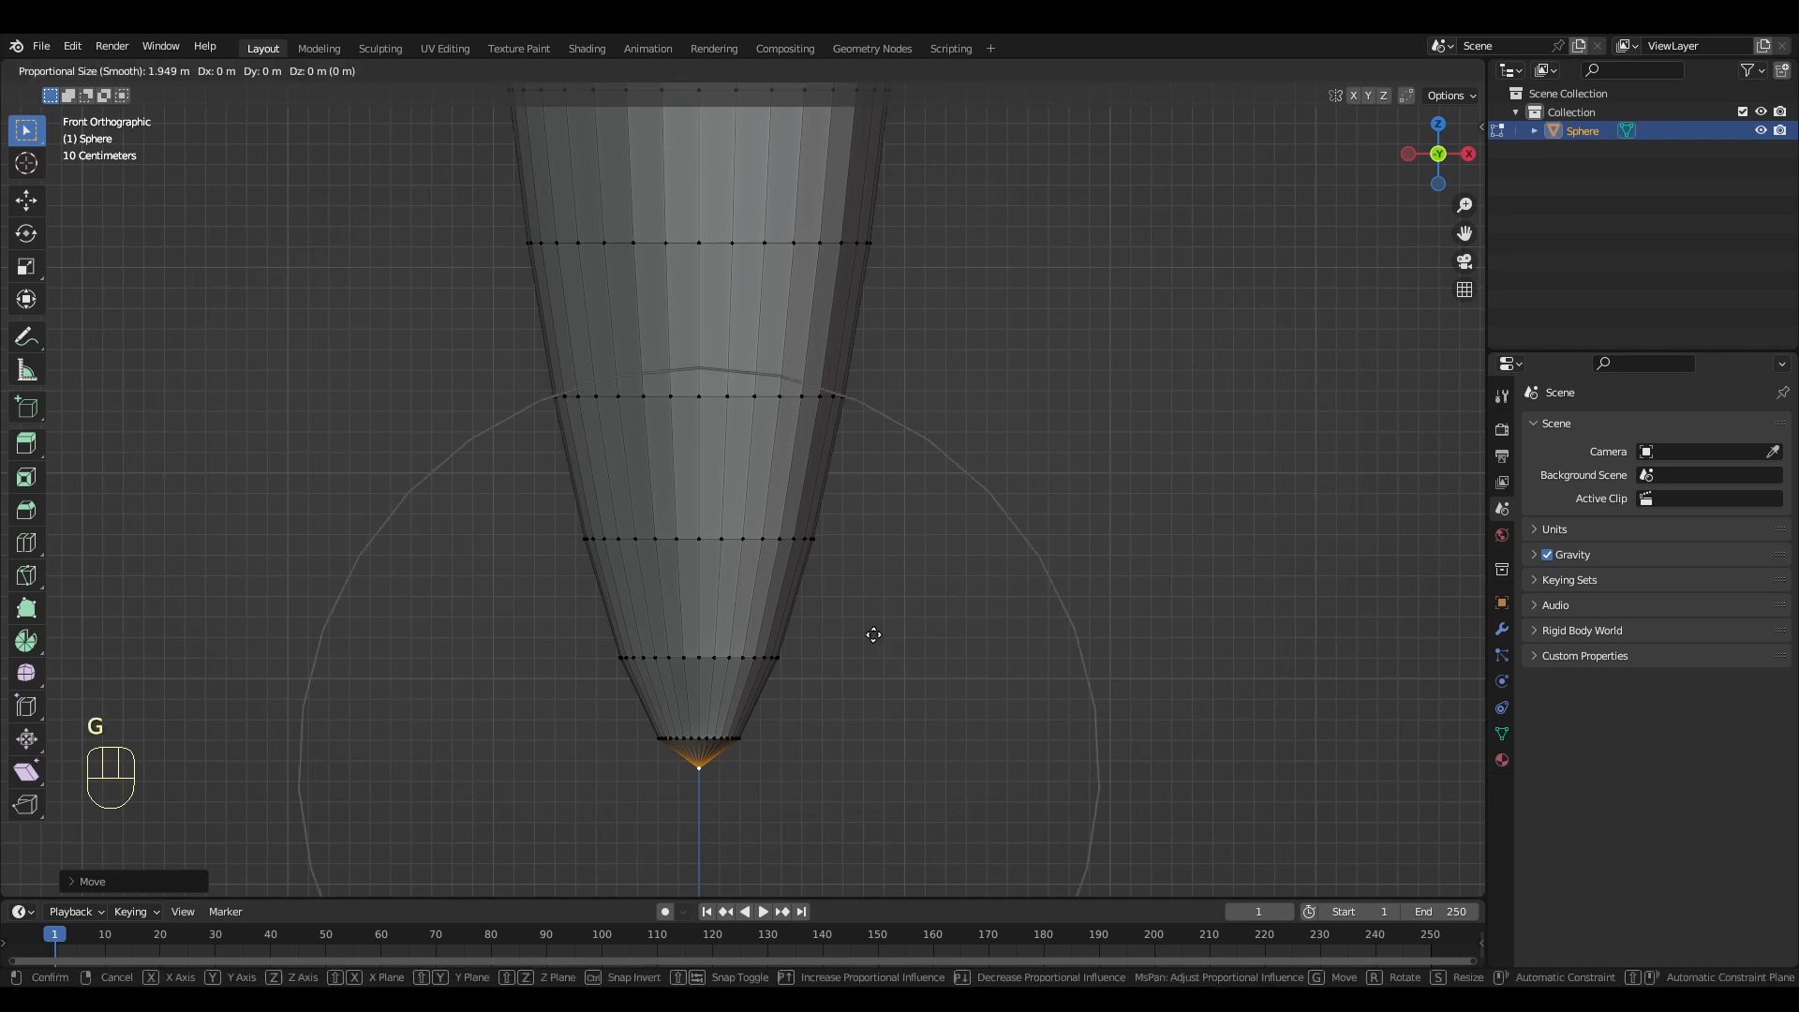
{"action": "key", "text": "z"}
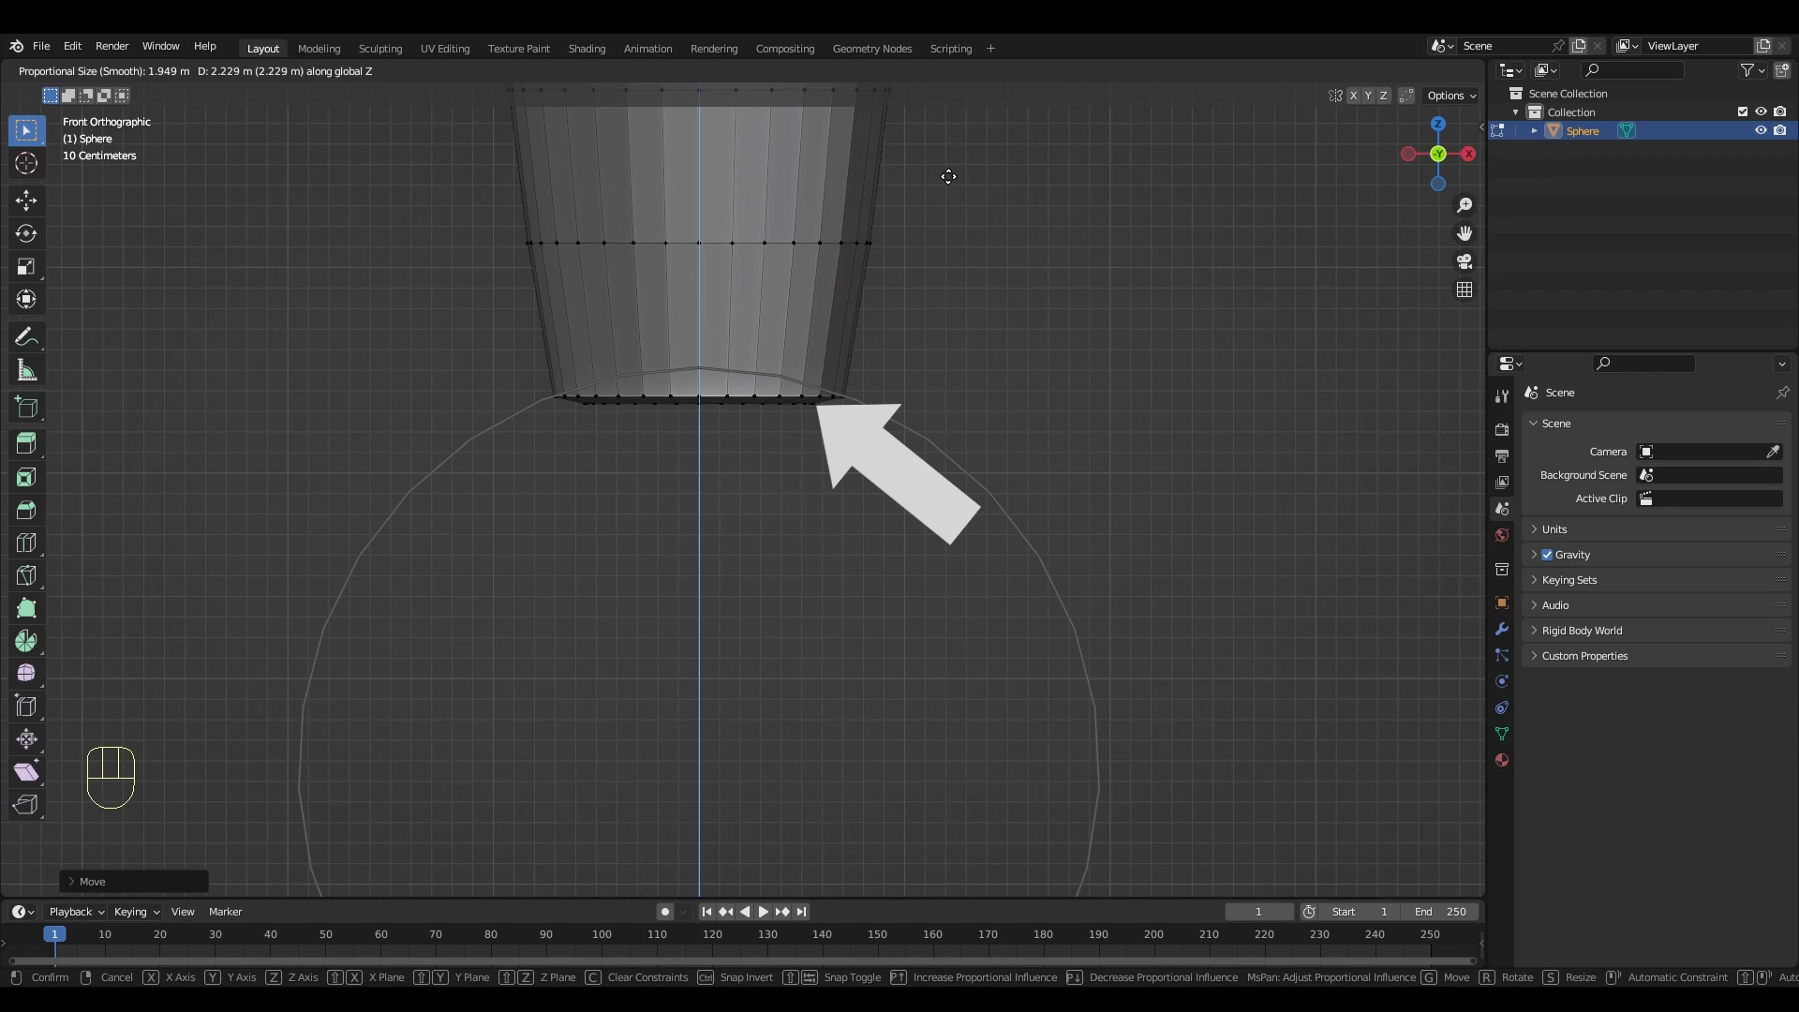
{"action": "left_click", "coordinate": [949, 176]}
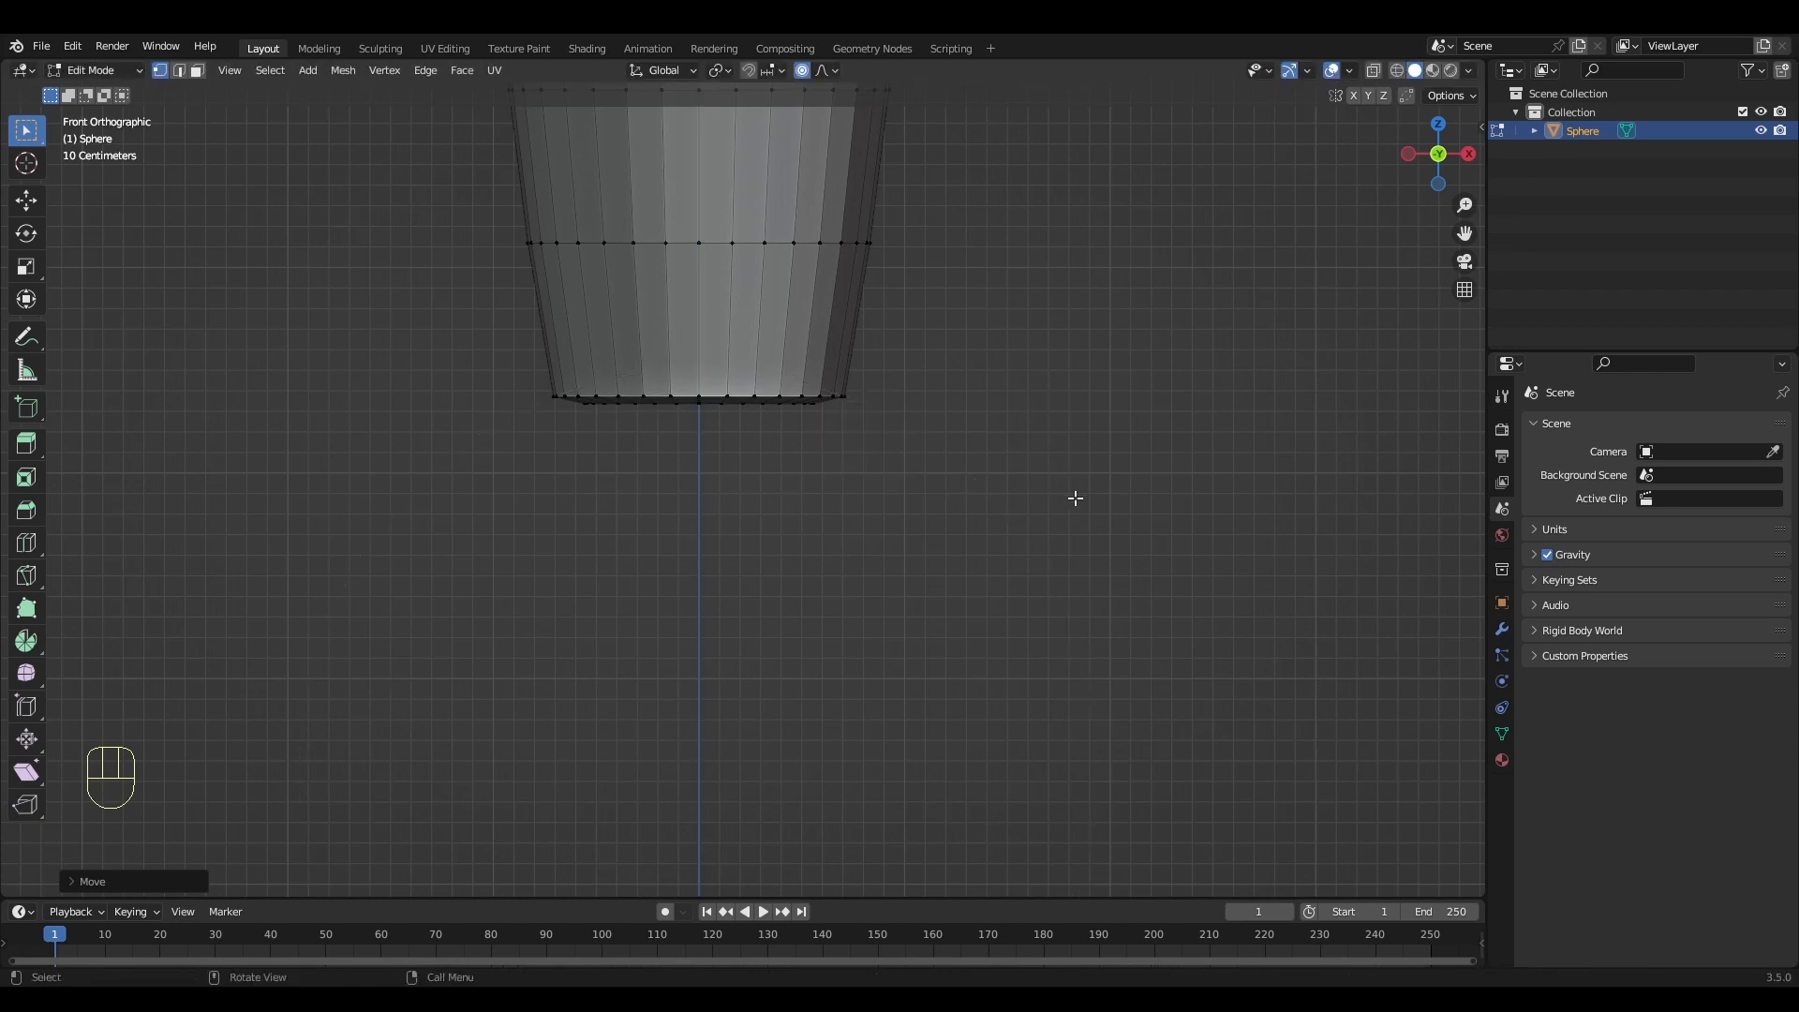
Add a single loop cut around the flat bottom rim of the body and return to the selection tool
{"action": "middle_click_drag", "start_coordinate": [1075, 497], "coordinate": [933, 438]}
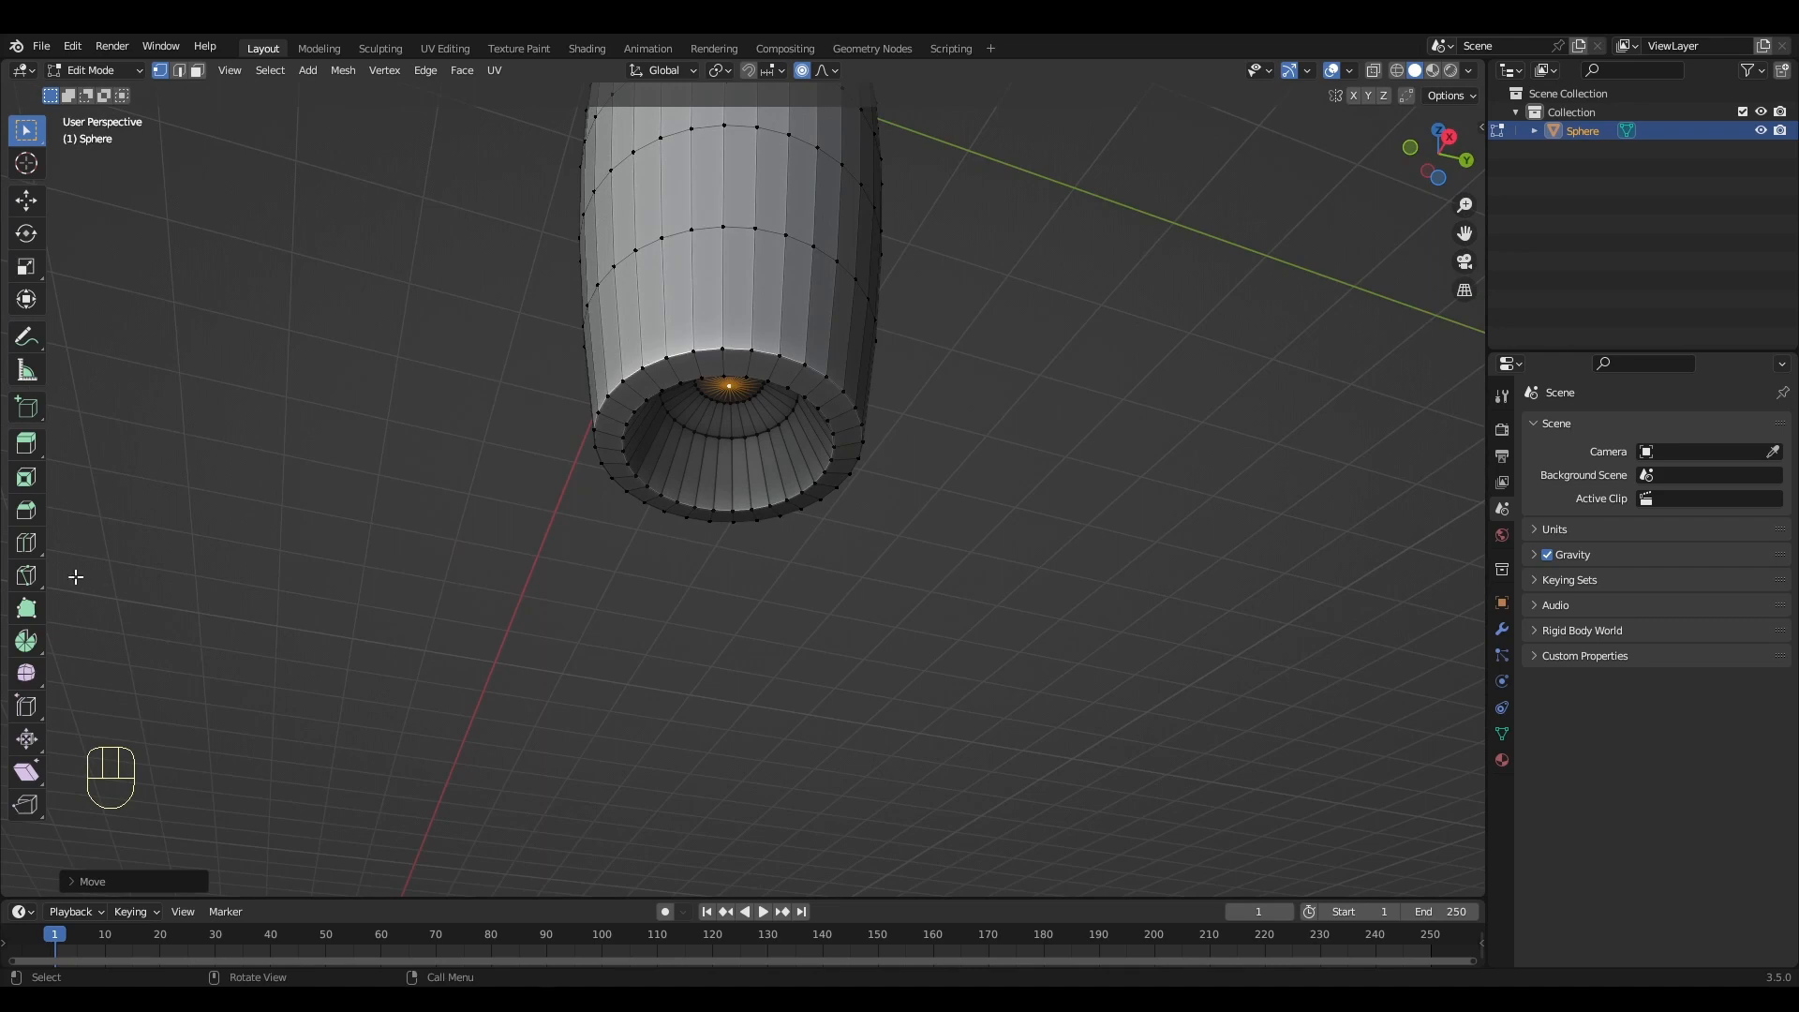
{"action": "left_click", "coordinate": [35, 549]}
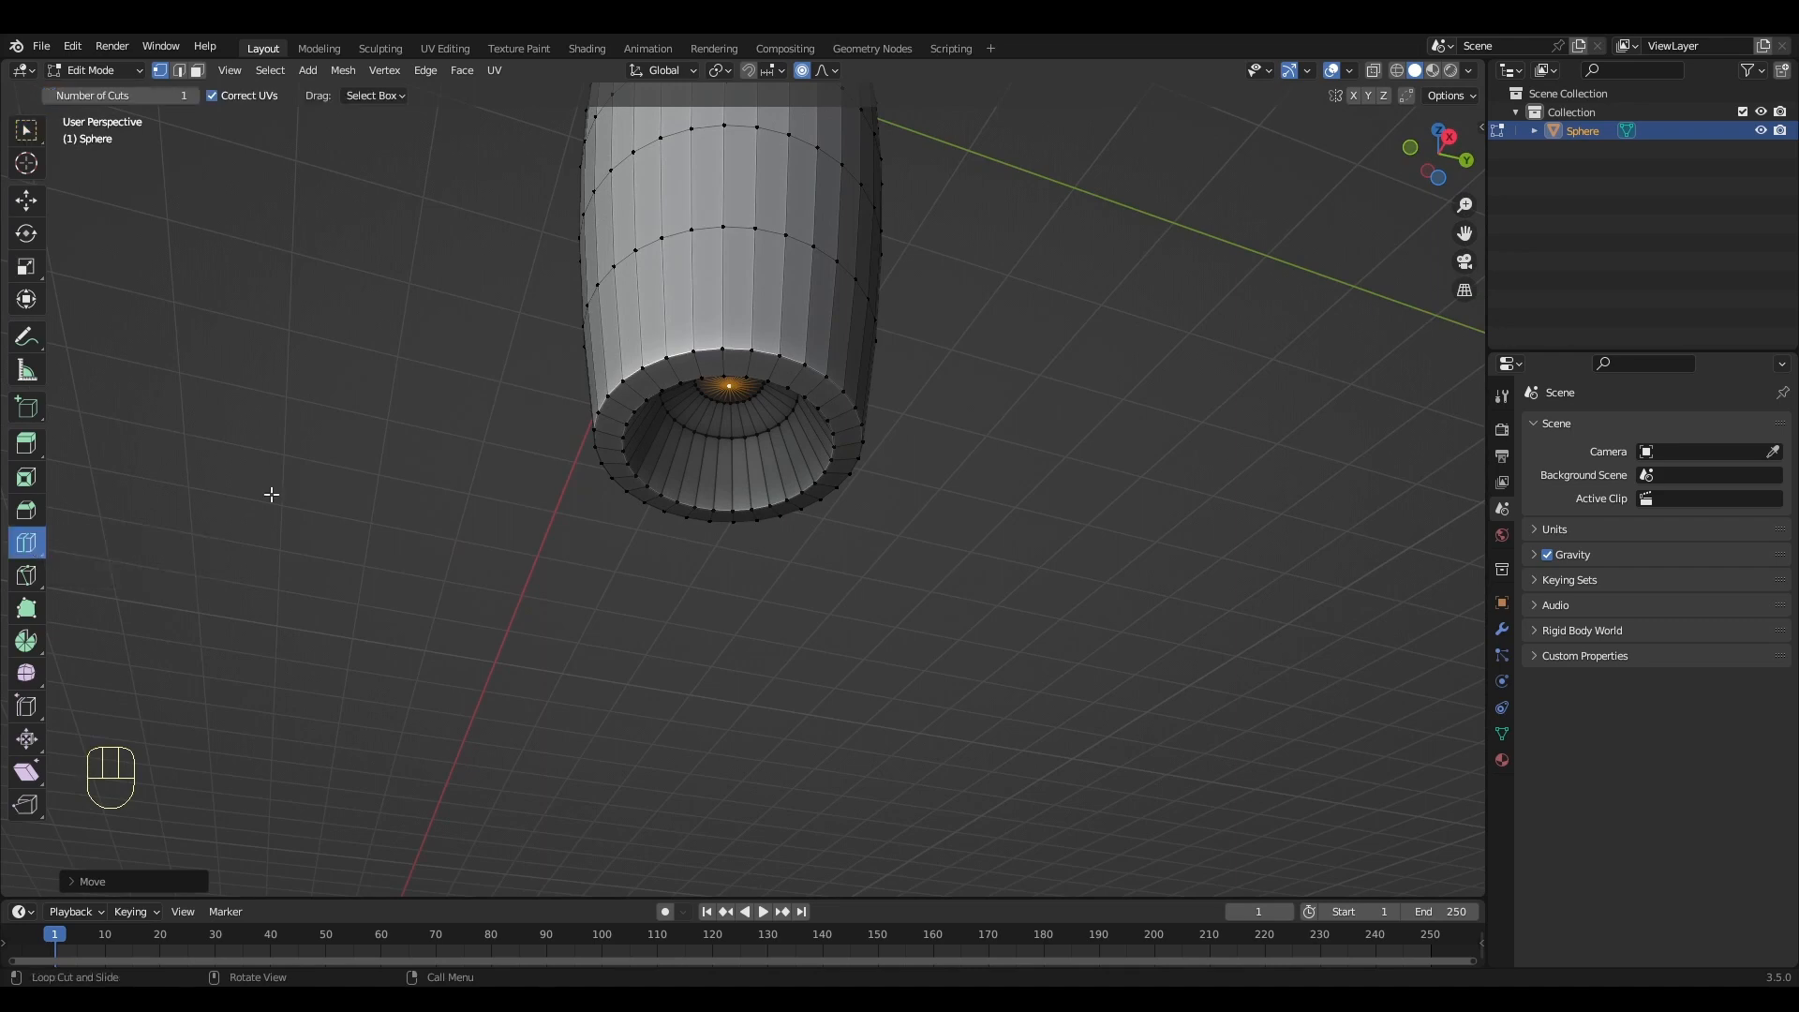
{"action": "left_click", "coordinate": [629, 401]}
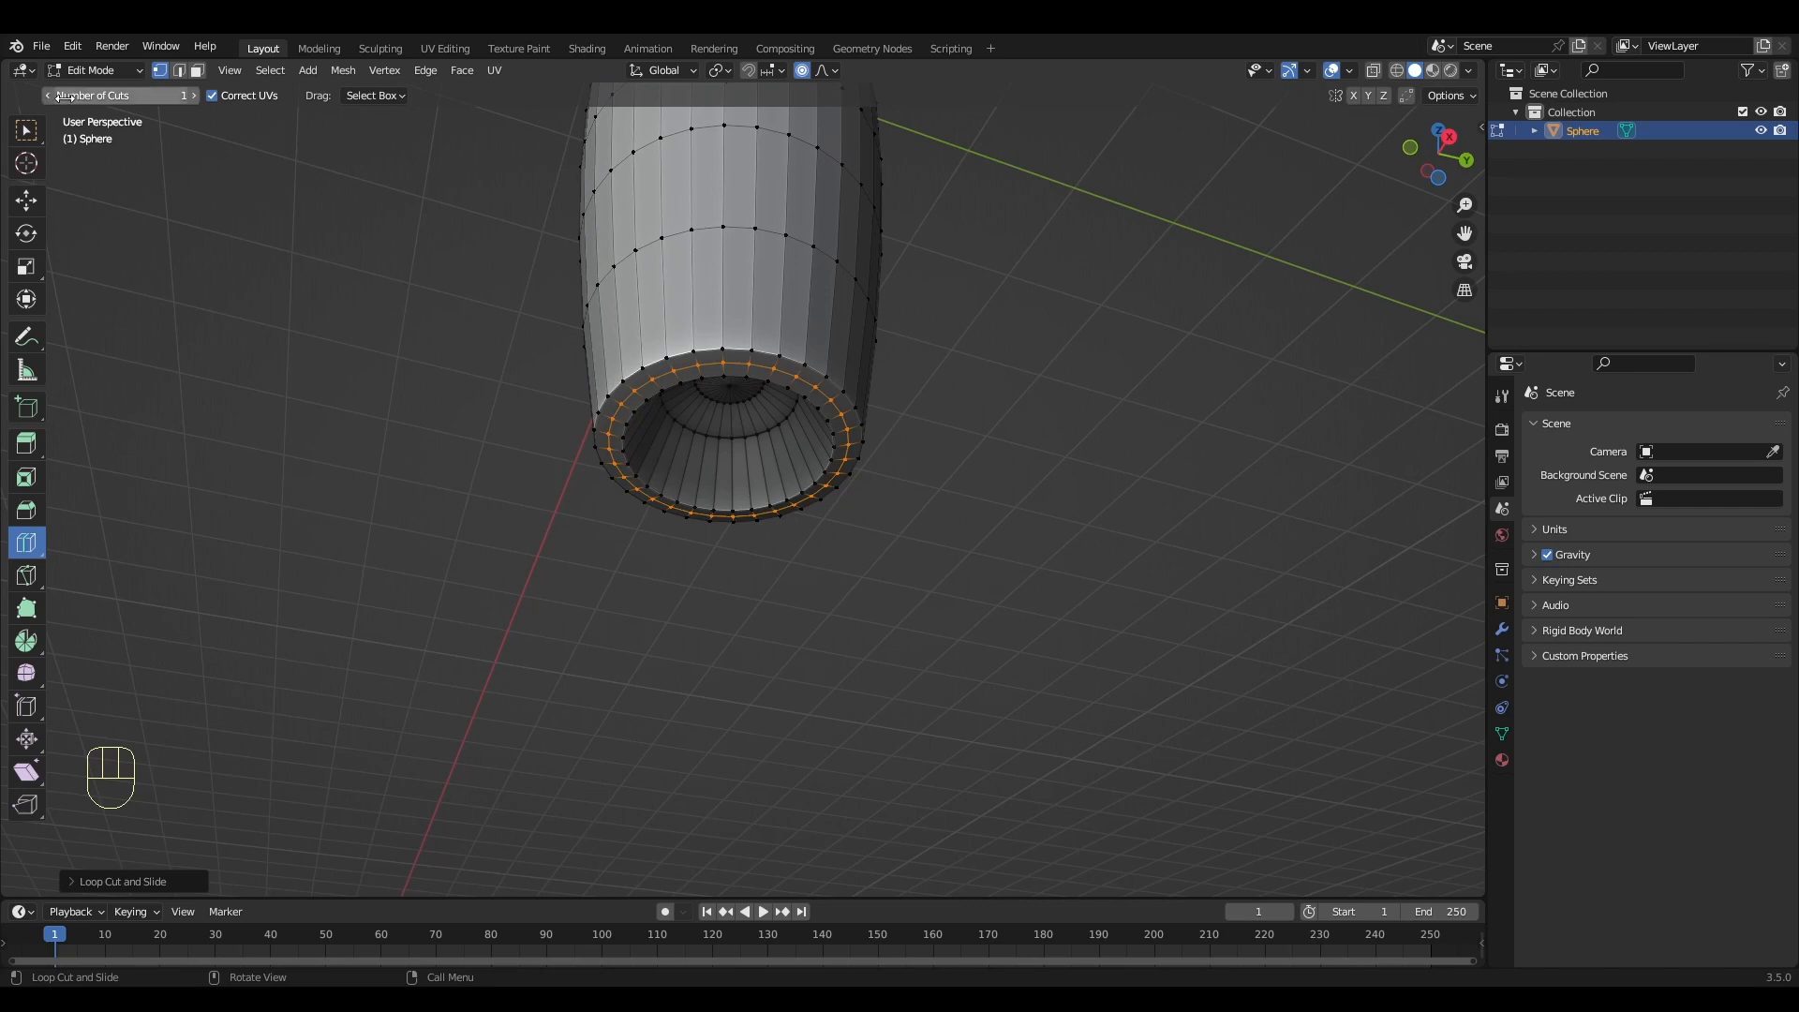
{"action": "left_click", "coordinate": [26, 130]}
Select the ring of faces on the body's bottom rim and extrude it downward along its normals into a short flared nozzle
{"action": "middle_click_drag", "start_coordinate": [1006, 449], "coordinate": [968, 498]}
{"action": "key", "text": "KP_1"}
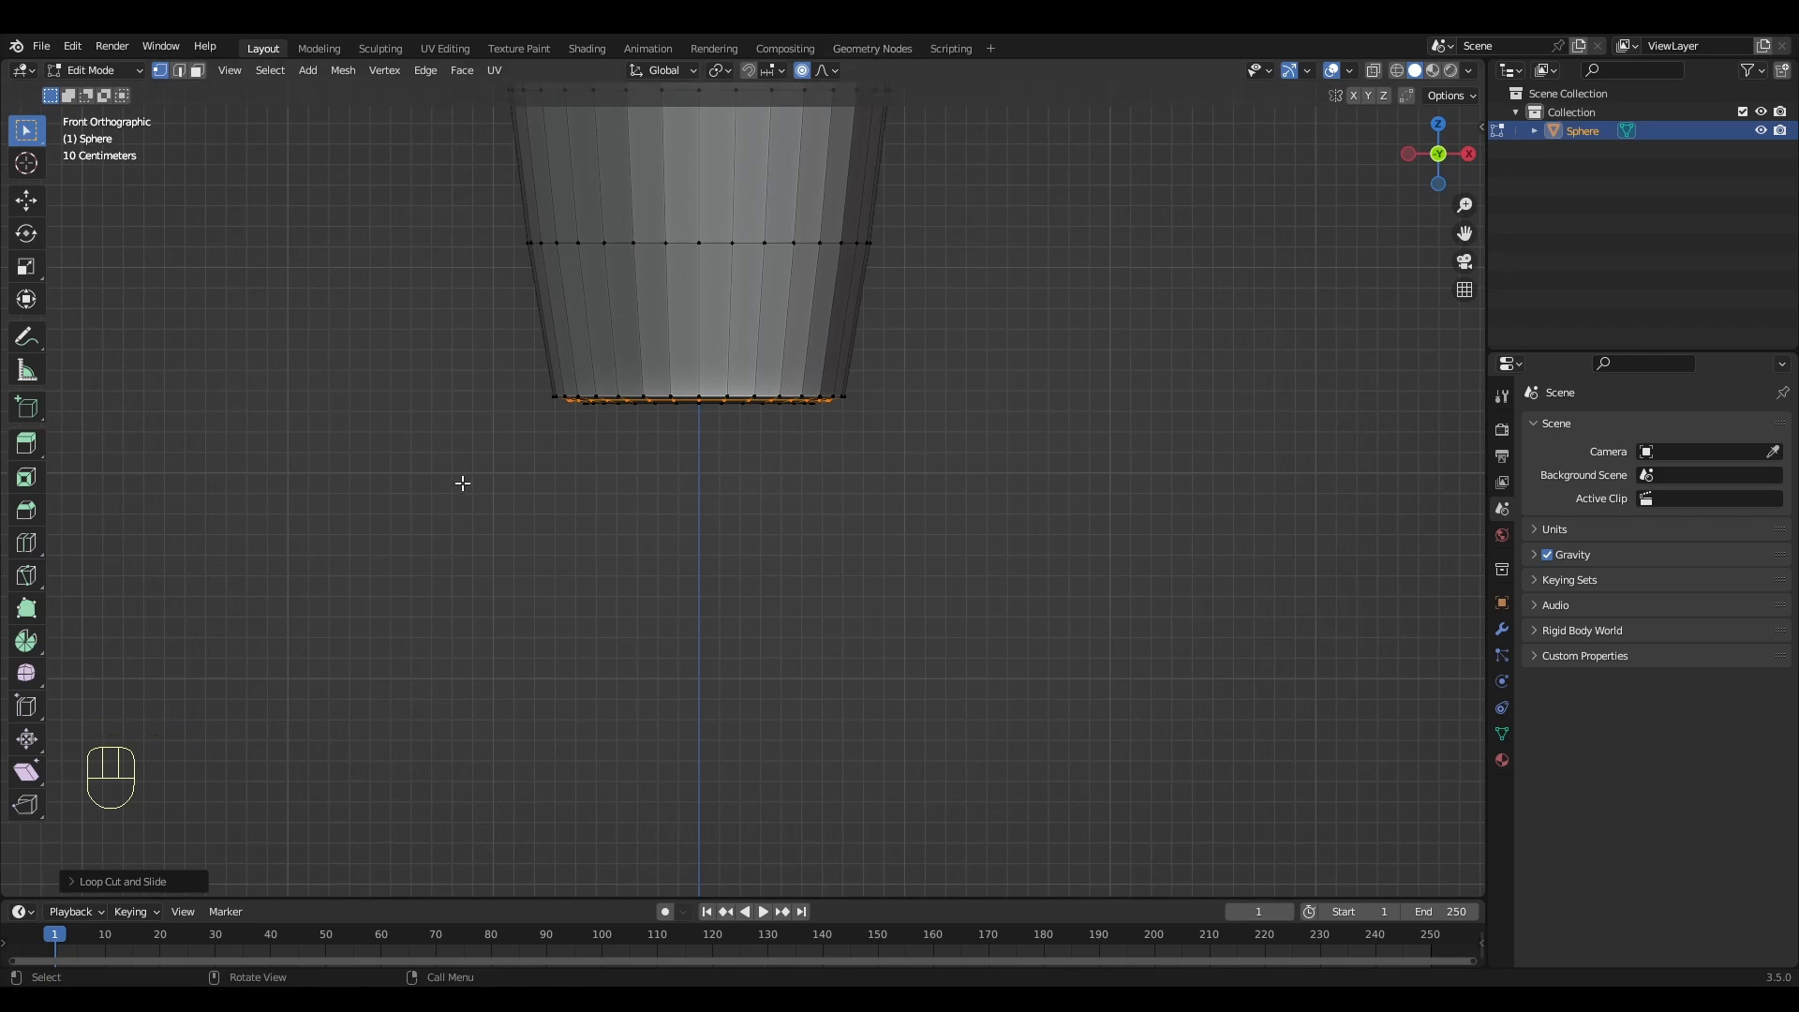
{"action": "left_click", "coordinate": [197, 70]}
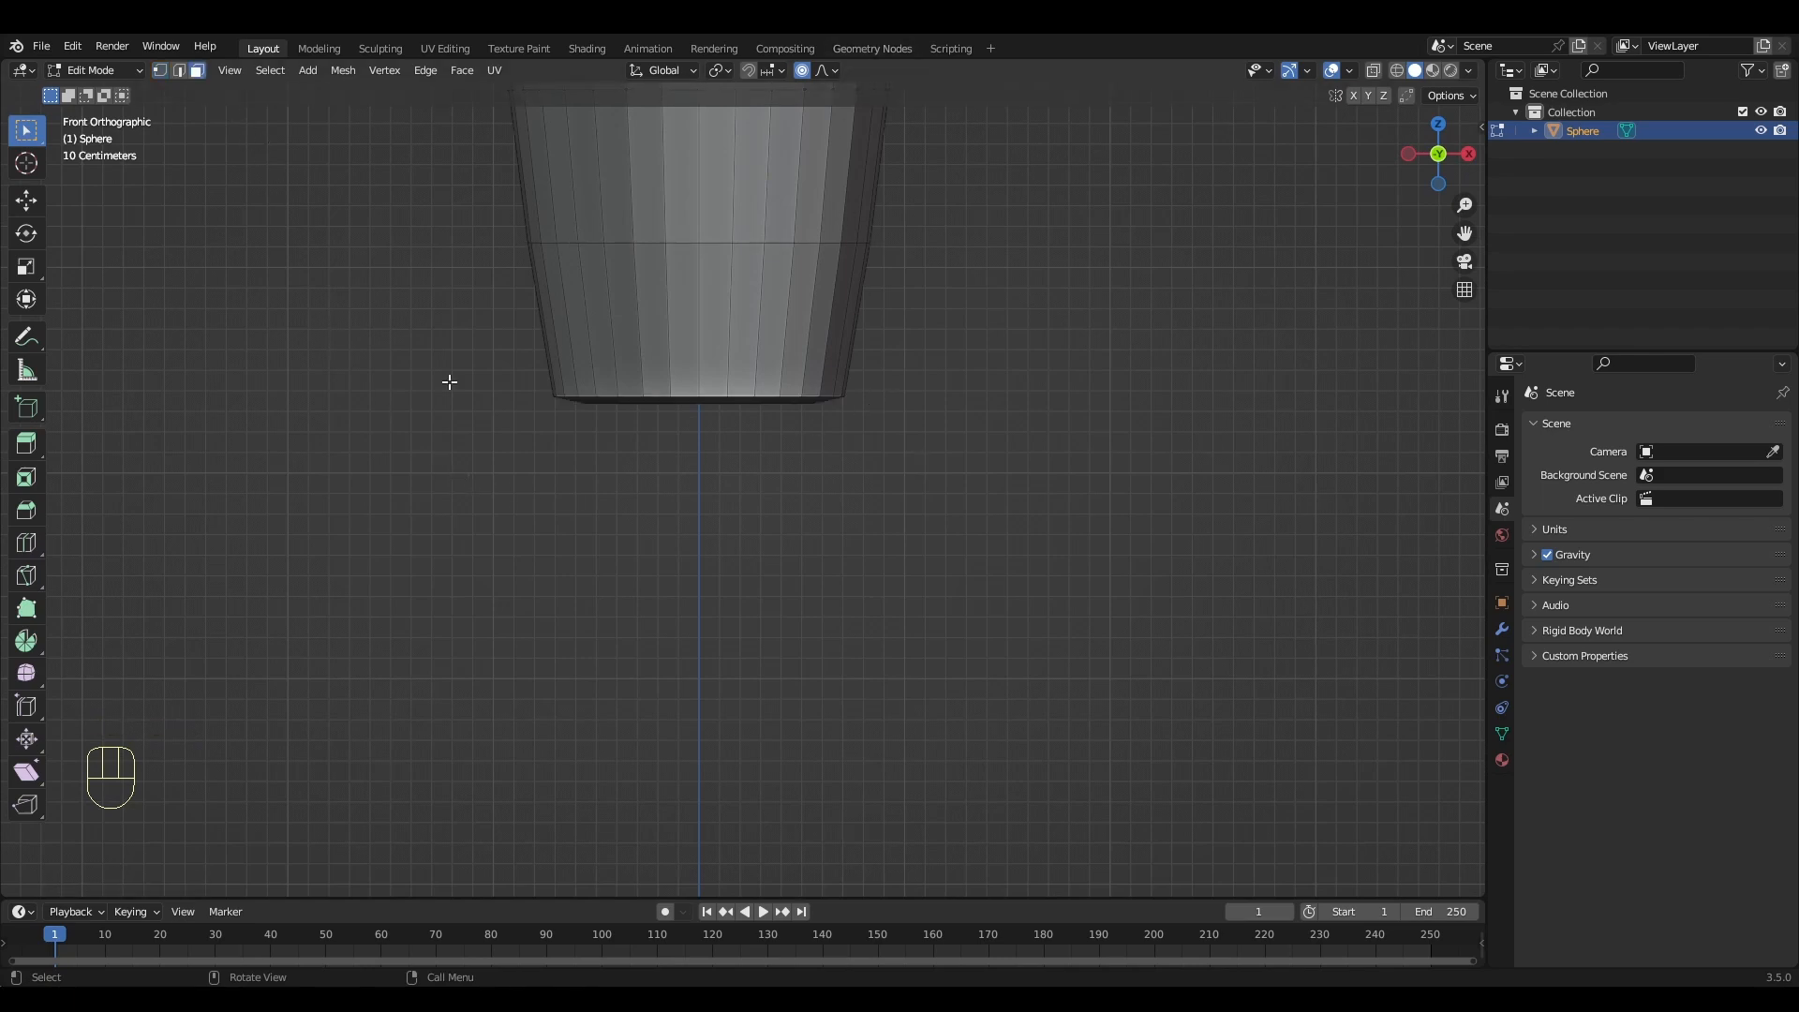
{"action": "middle_click_drag", "start_coordinate": [729, 511], "coordinate": [729, 416]}
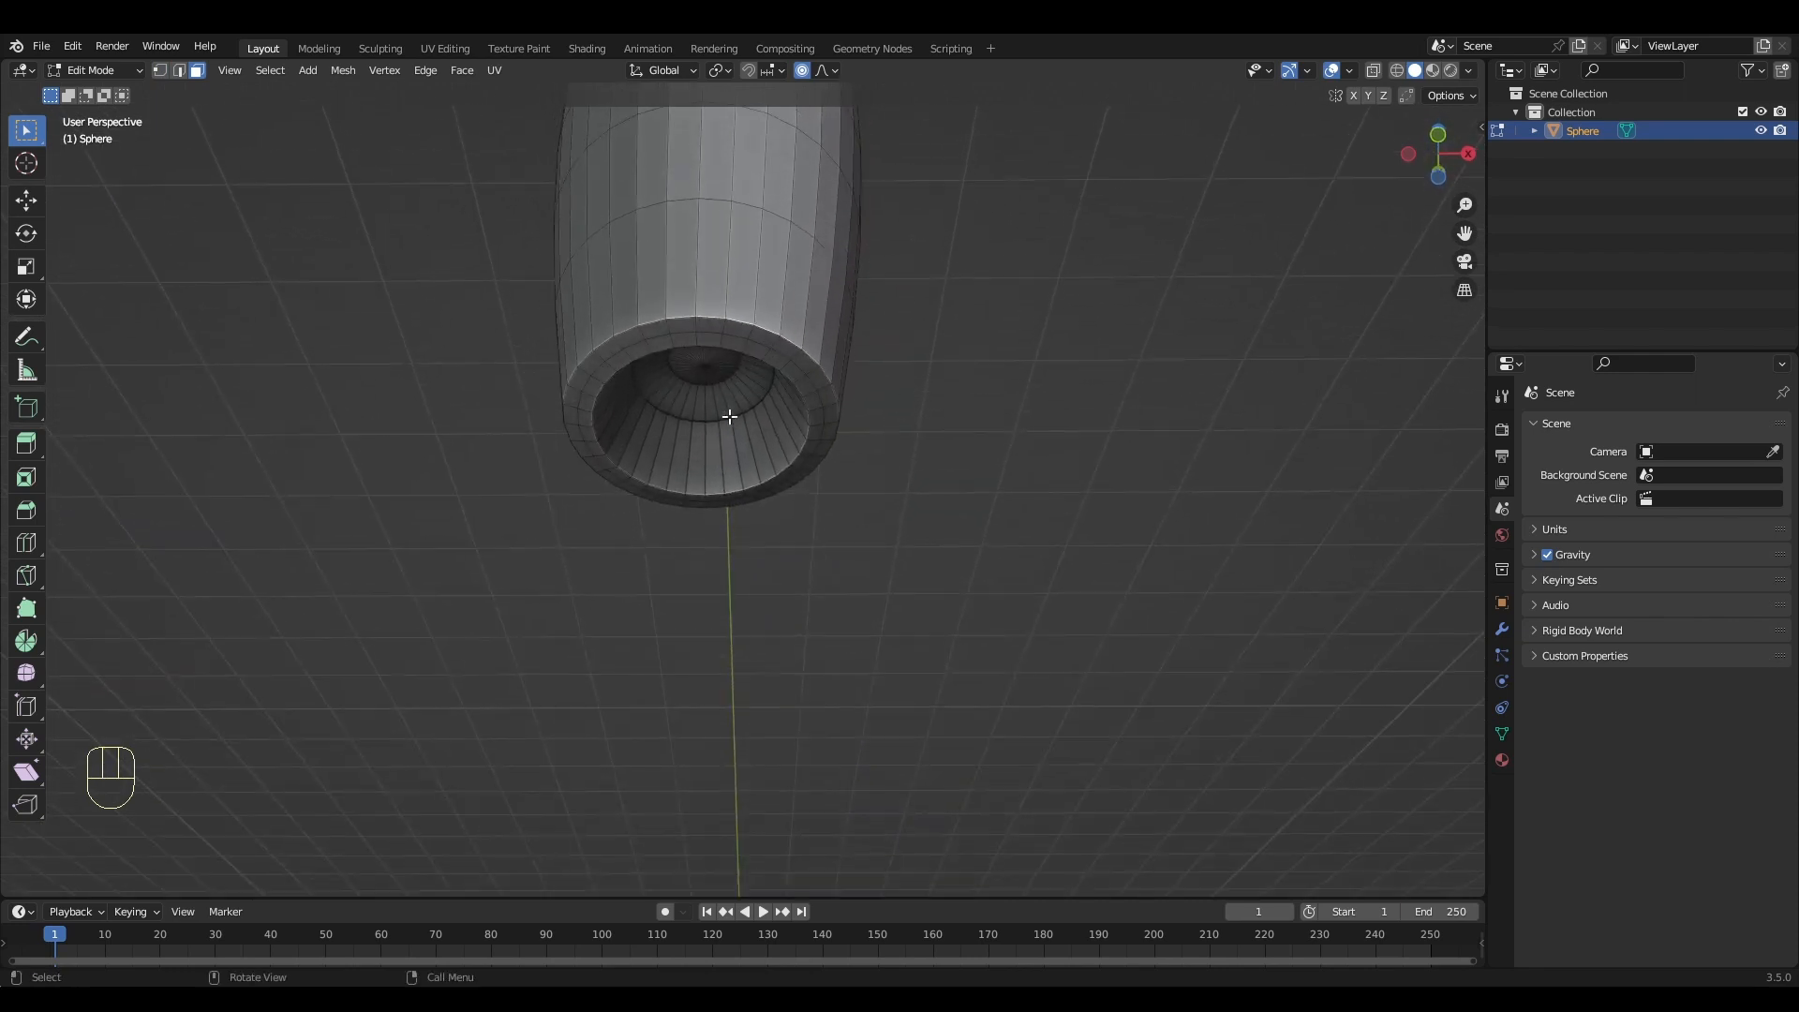
{"action": "left_click", "coordinate": [731, 346], "text": "alt"}
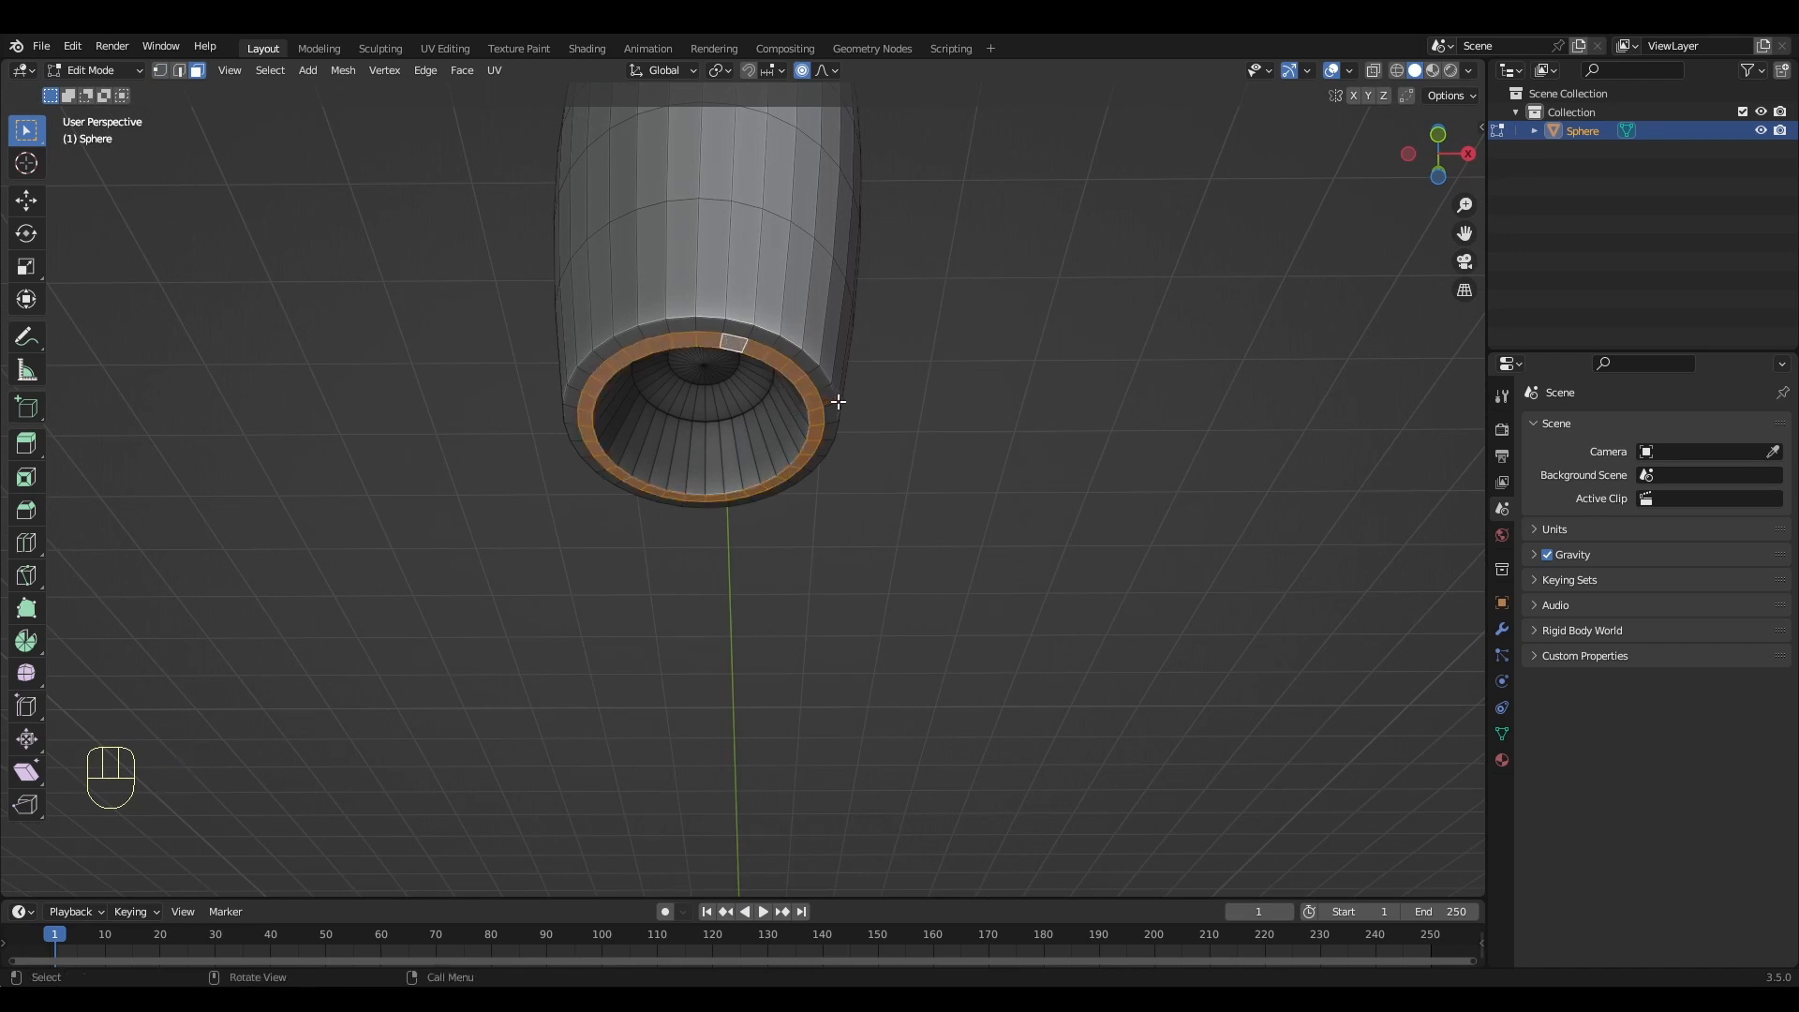
{"action": "key", "text": "KP_1"}
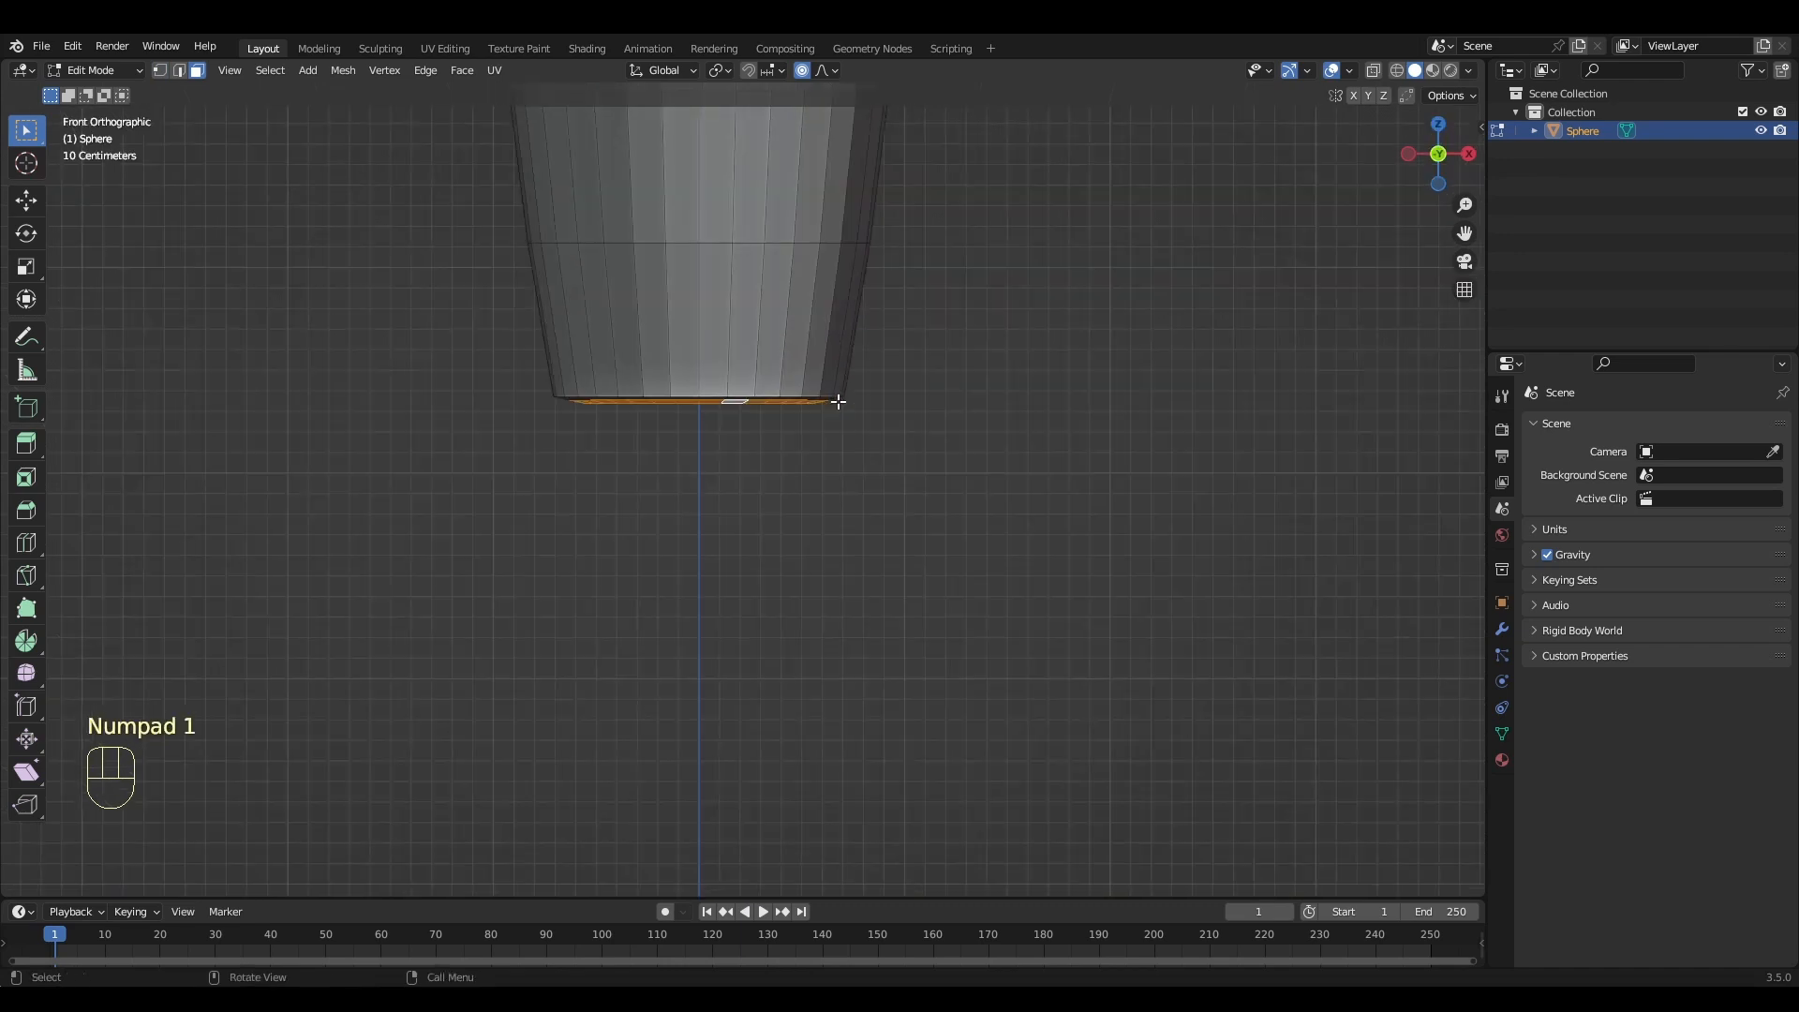
{"action": "key", "text": "alt+e"}
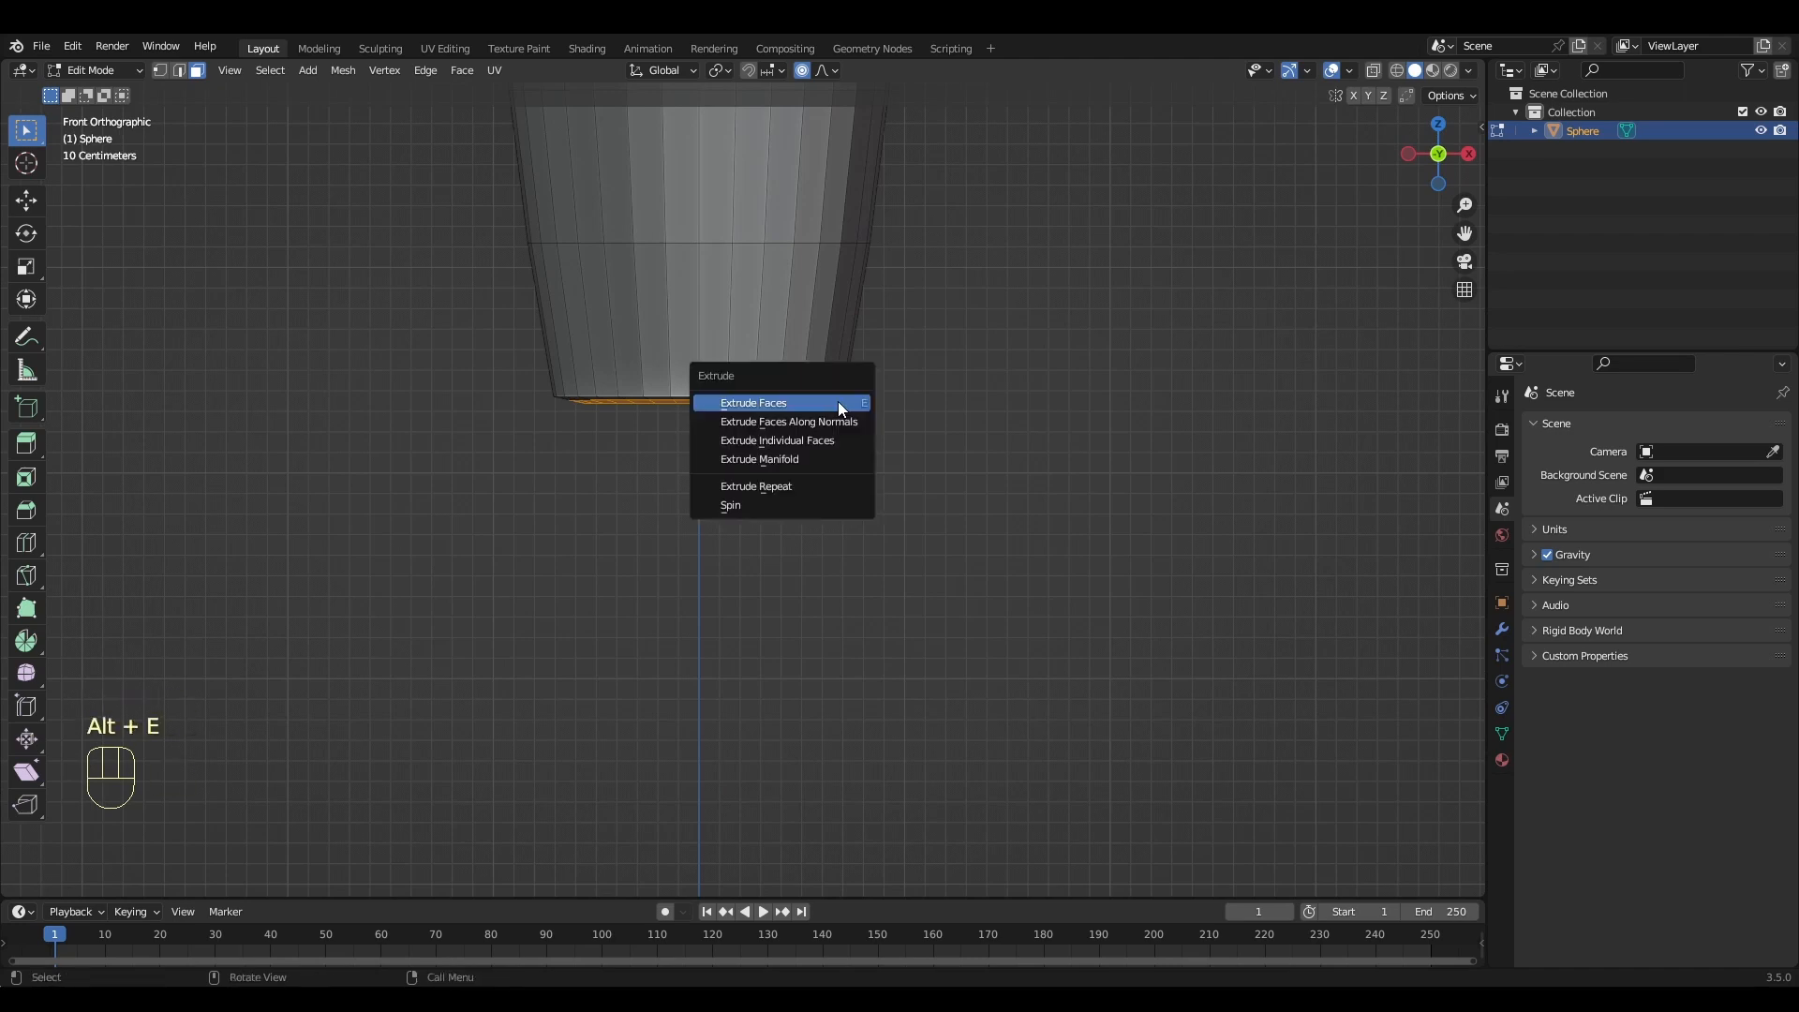
{"action": "left_click", "coordinate": [834, 418]}
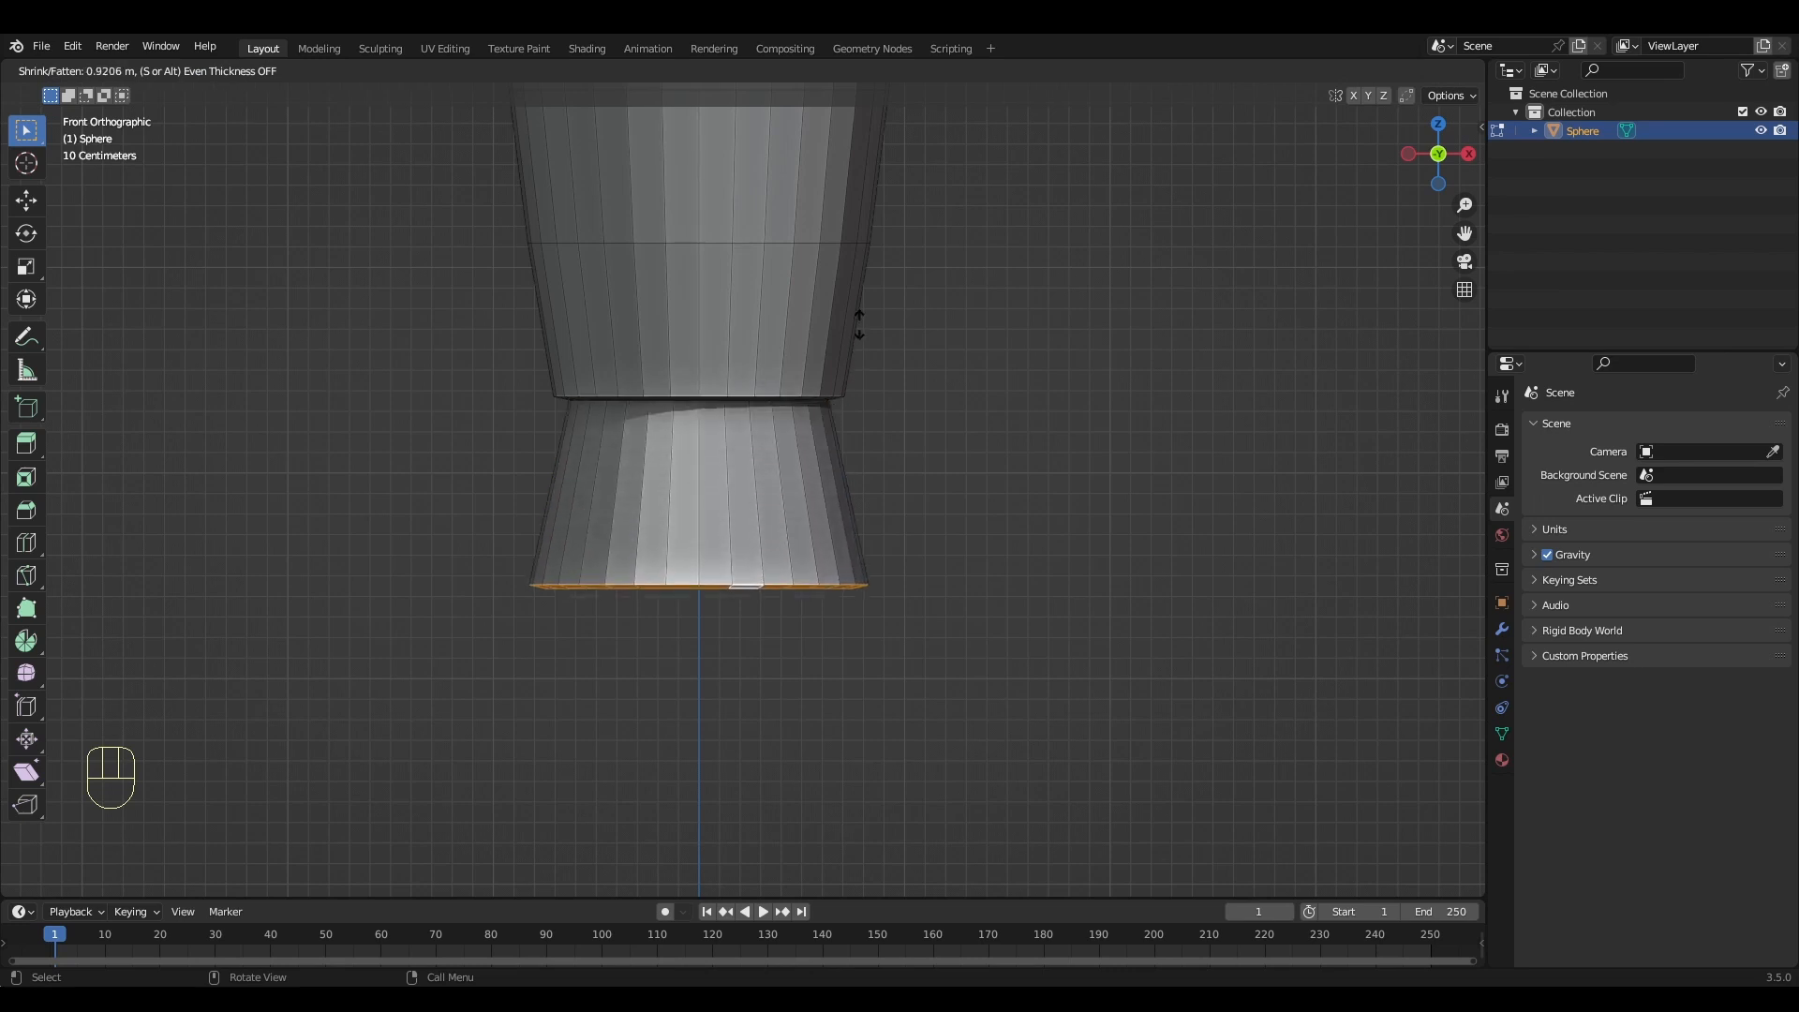
{"action": "left_click", "coordinate": [858, 386]}
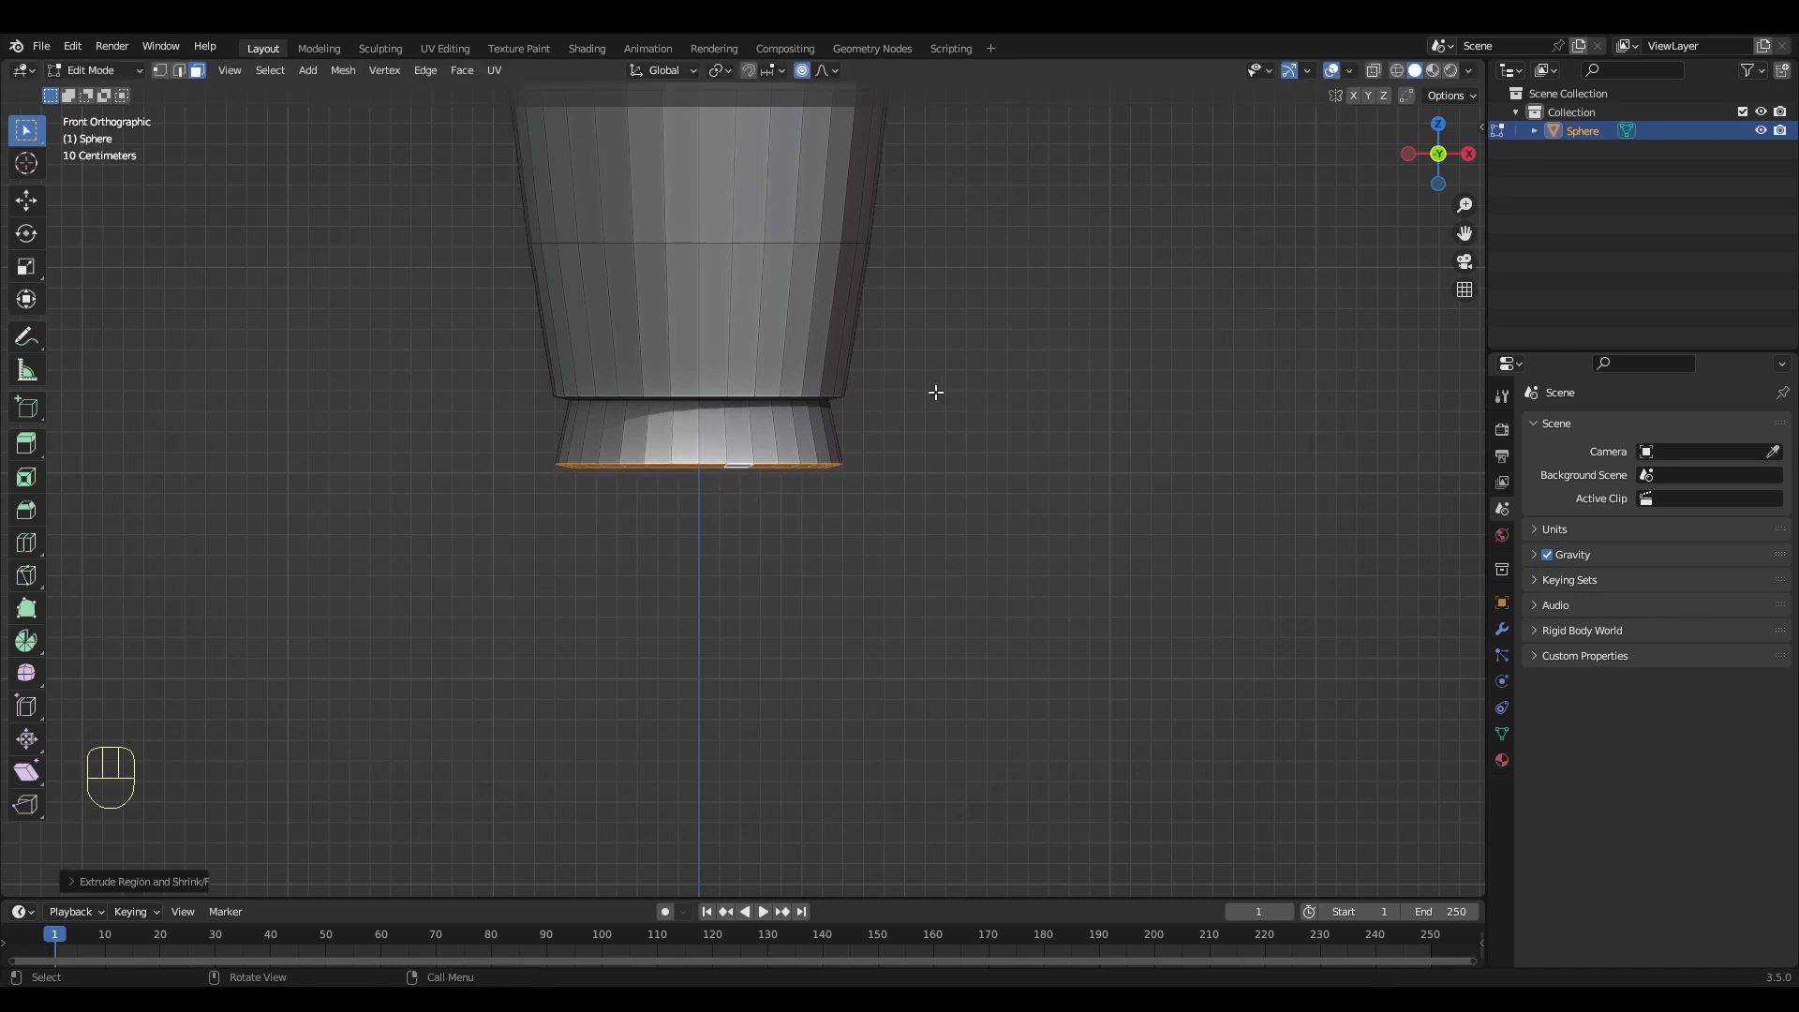
Disable proportional editing and move the nozzle's end faces down along Z to lengthen it
{"action": "key", "text": "g"}
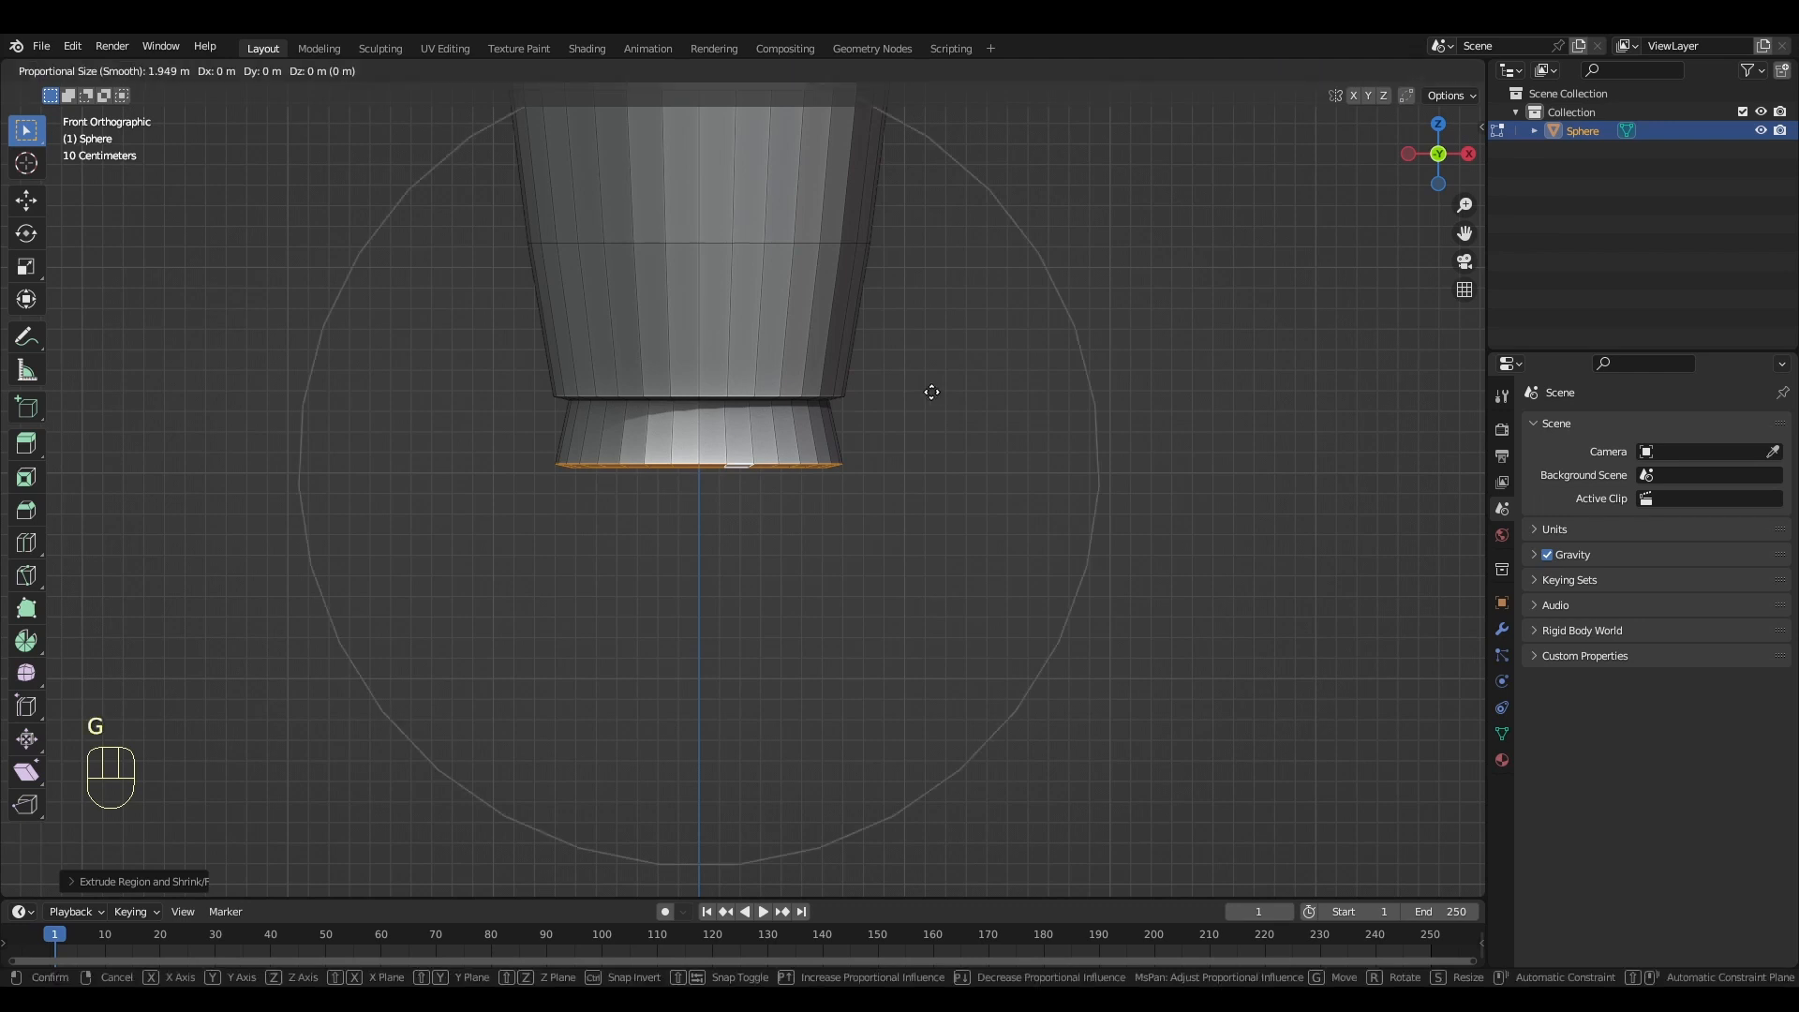
{"action": "right_click", "coordinate": [931, 392]}
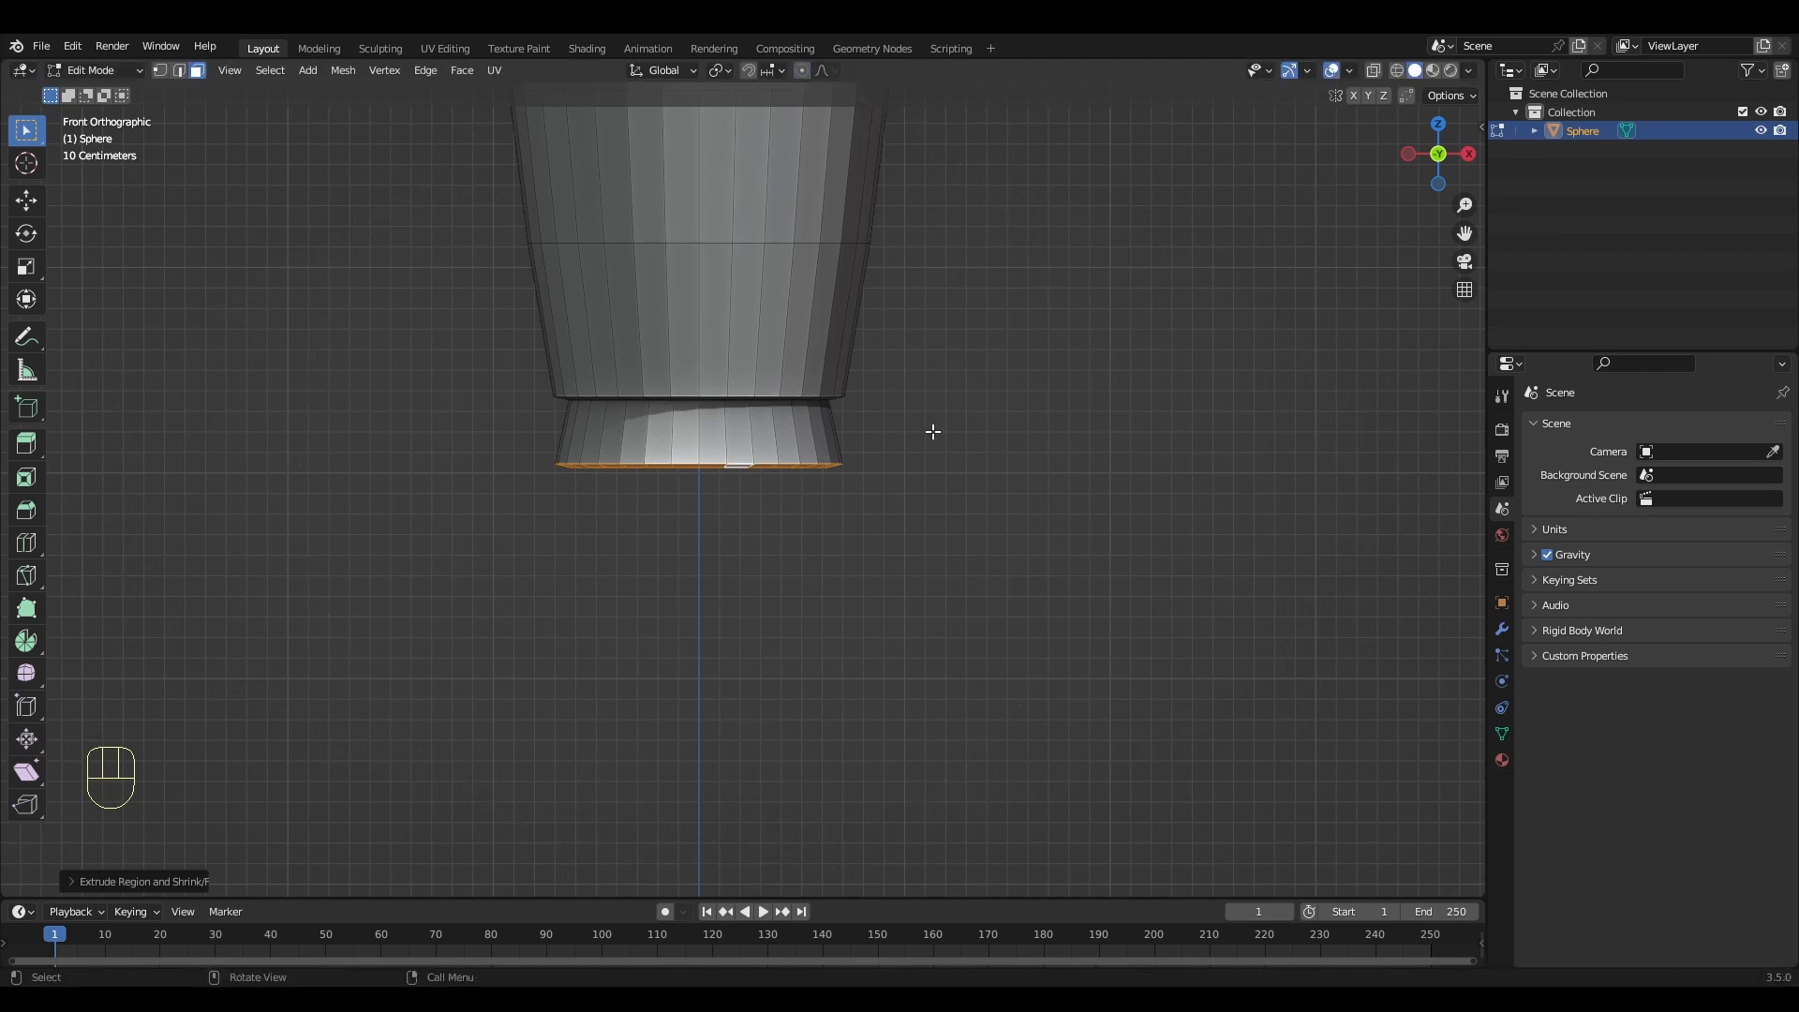
{"action": "key", "text": "g"}
{"action": "key", "text": "z"}
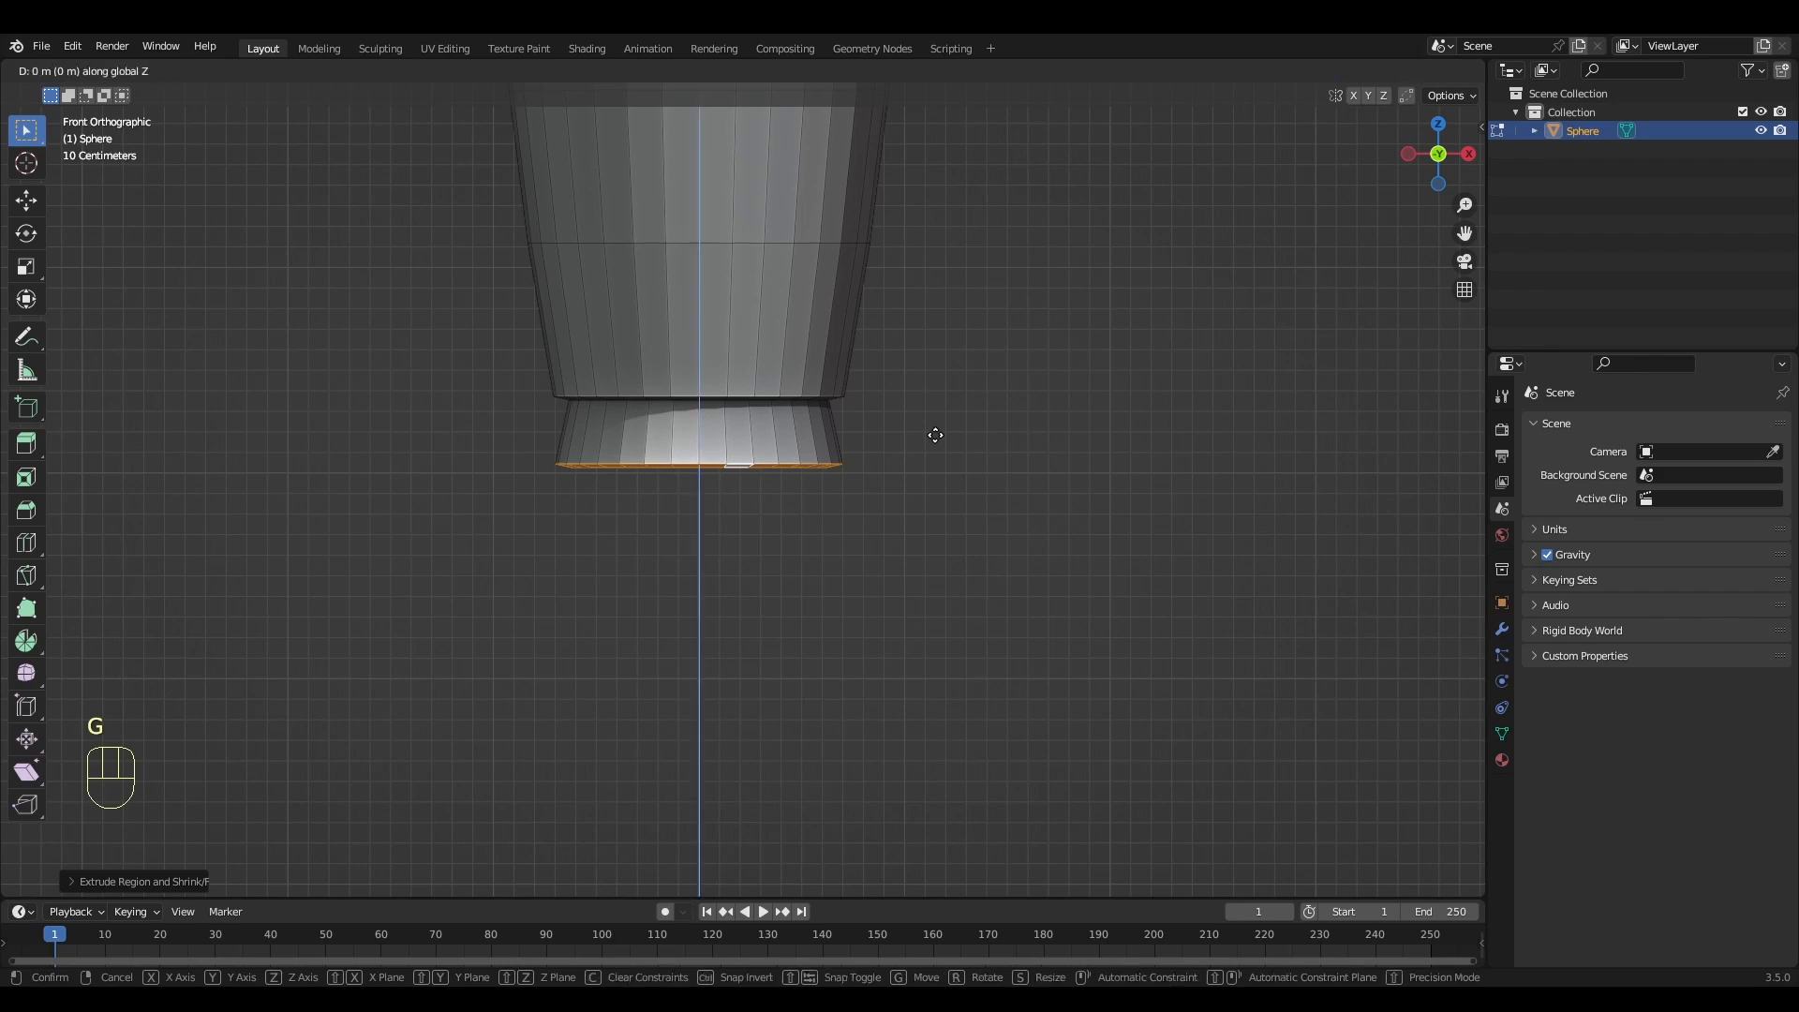
{"action": "left_click", "coordinate": [933, 484]}
{"action": "middle_click_drag", "start_coordinate": [928, 565], "coordinate": [627, 487]}
{"action": "key", "text": "KP_1"}
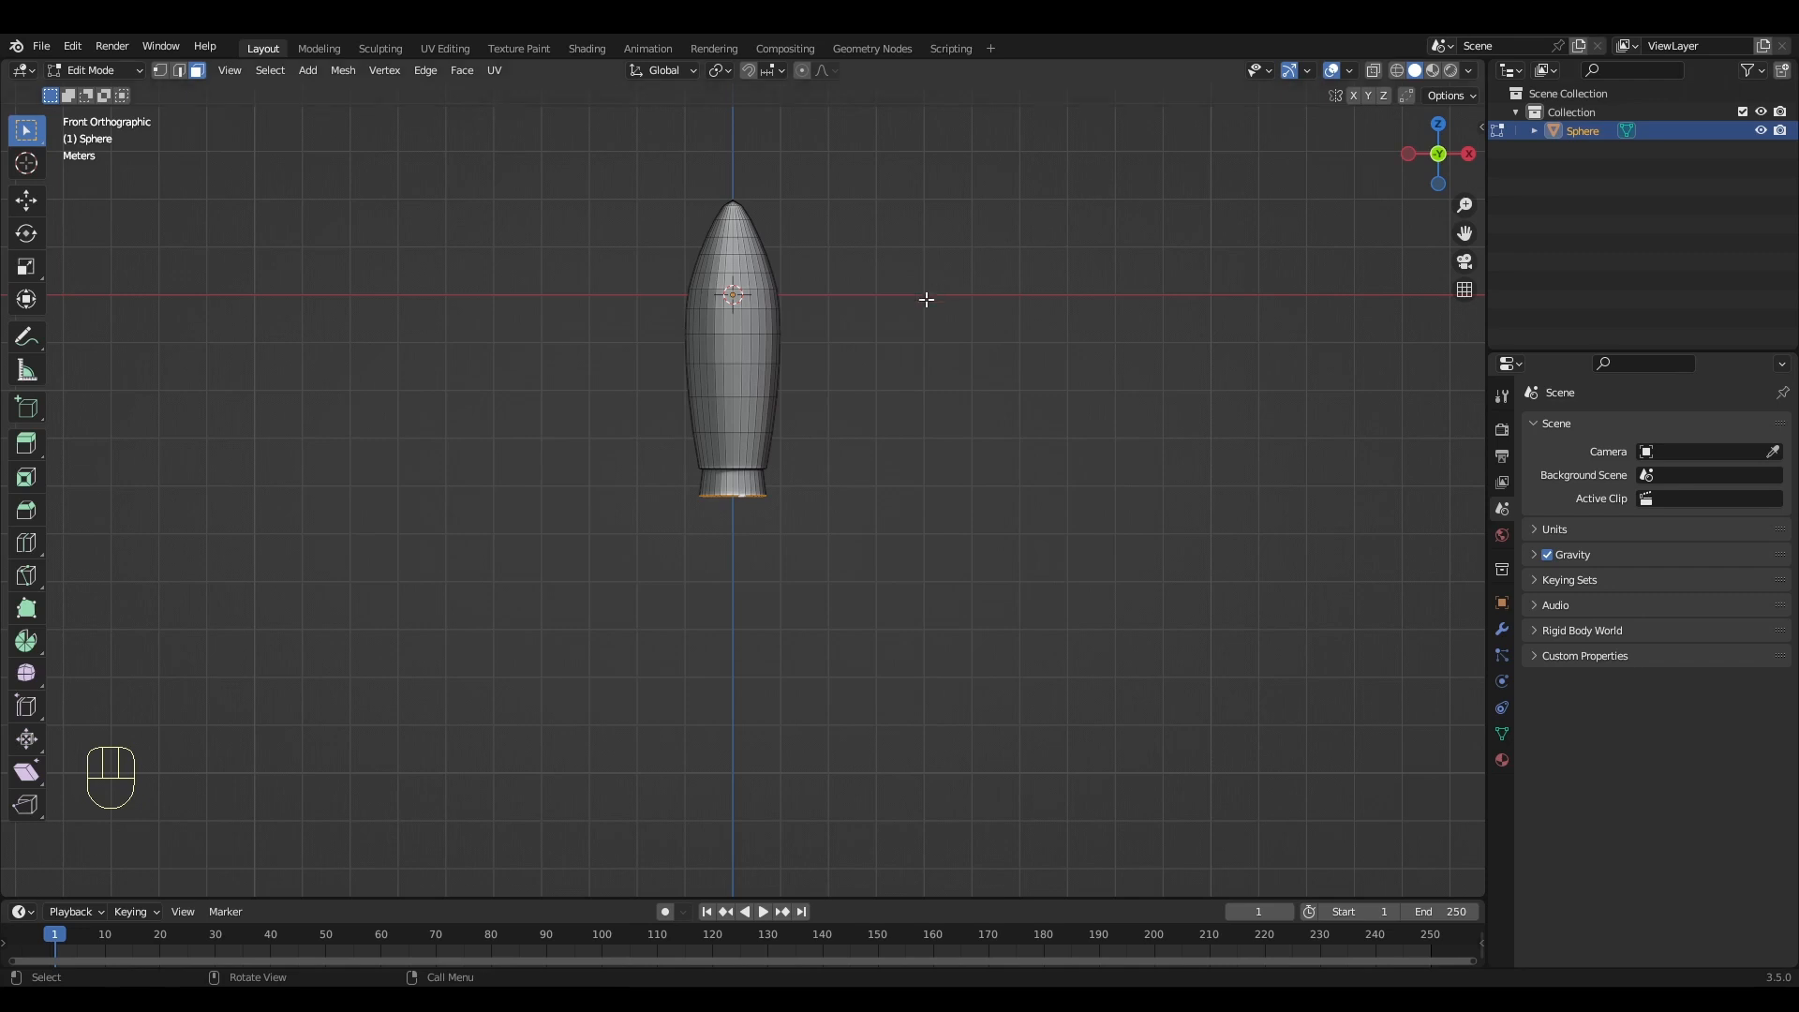
Hide the Sphere object in Object Mode and add a mesh plane at the origin for a fin
{"action": "key", "text": "Tab"}
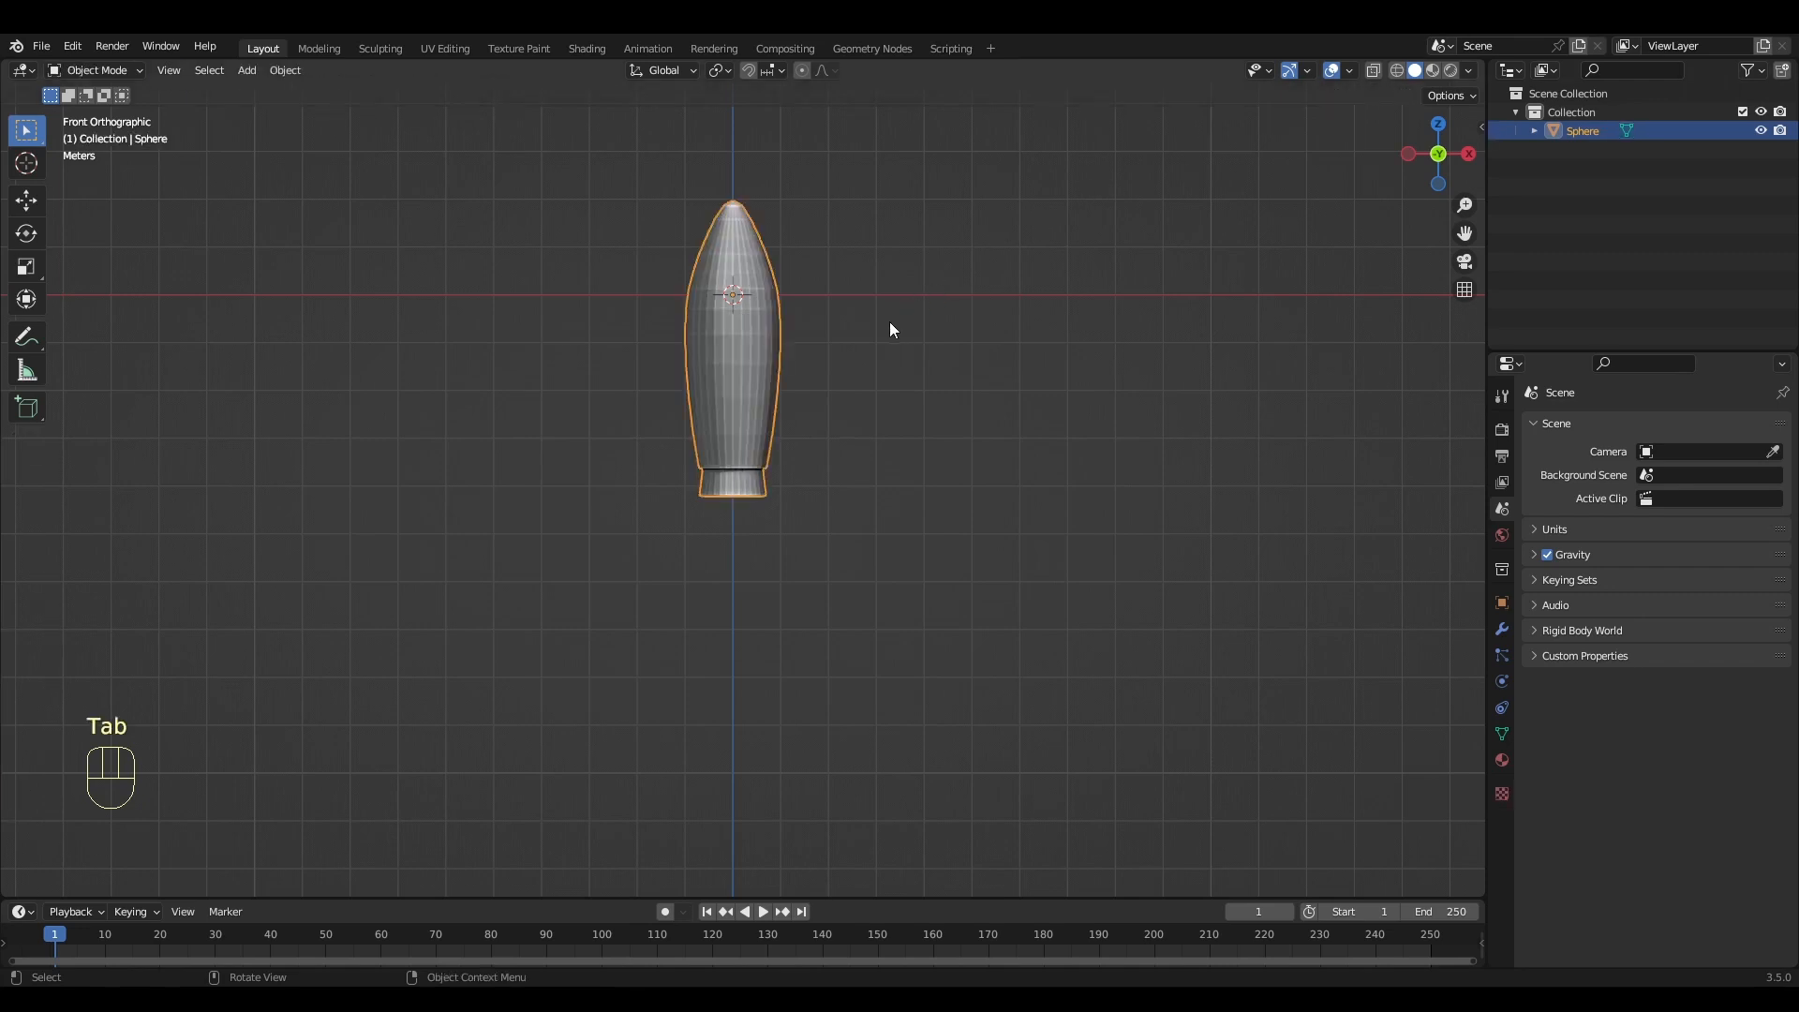
{"action": "left_click", "coordinate": [1760, 130]}
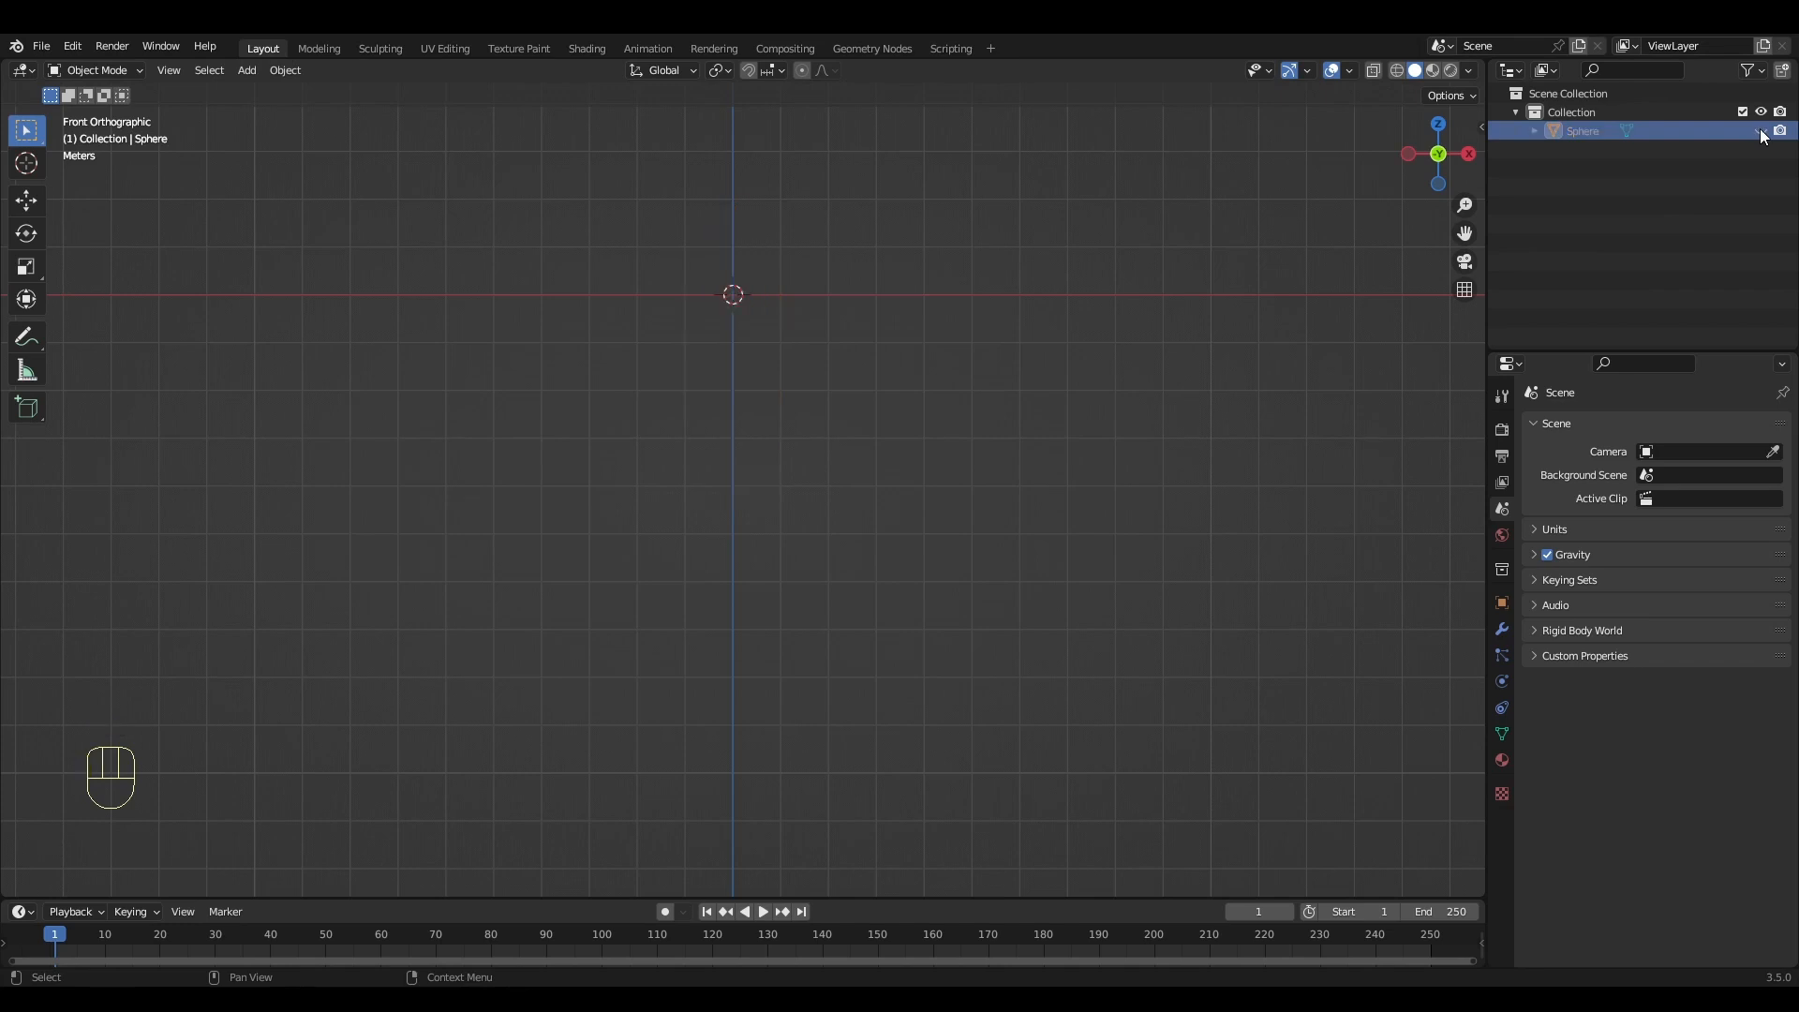
{"action": "key", "text": "KP_7"}
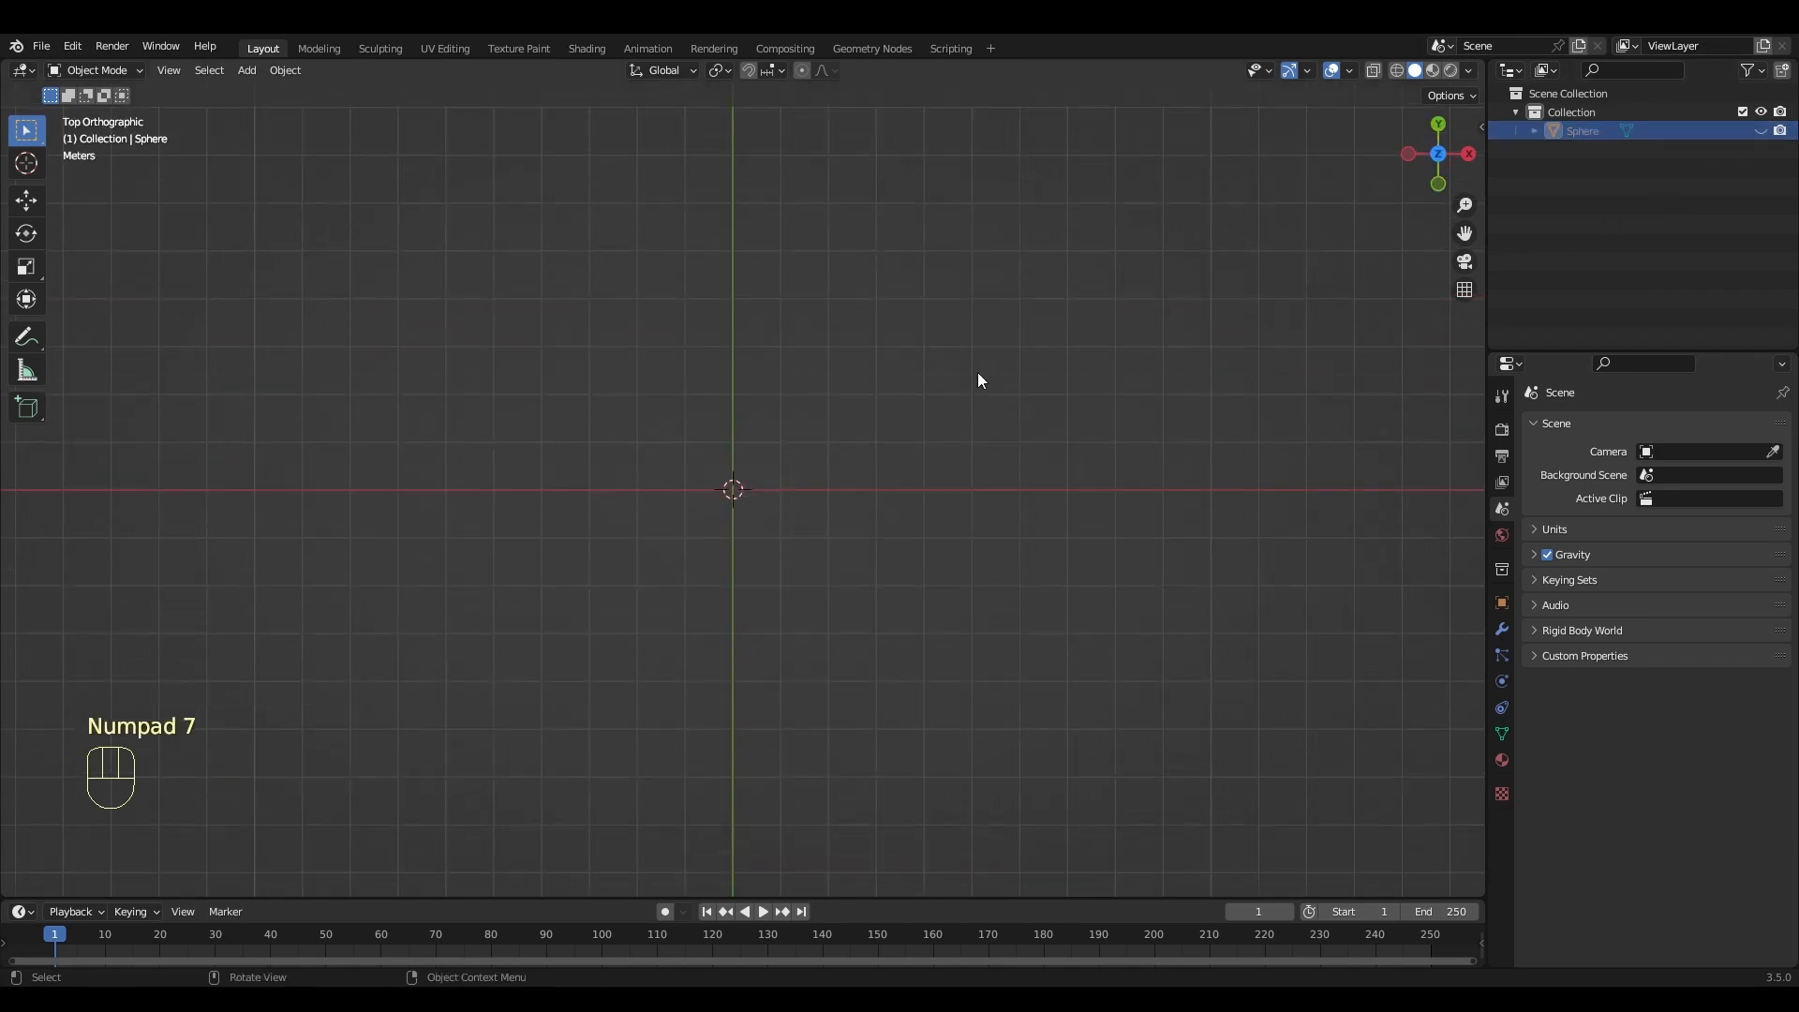
{"action": "key", "text": "shift+a"}
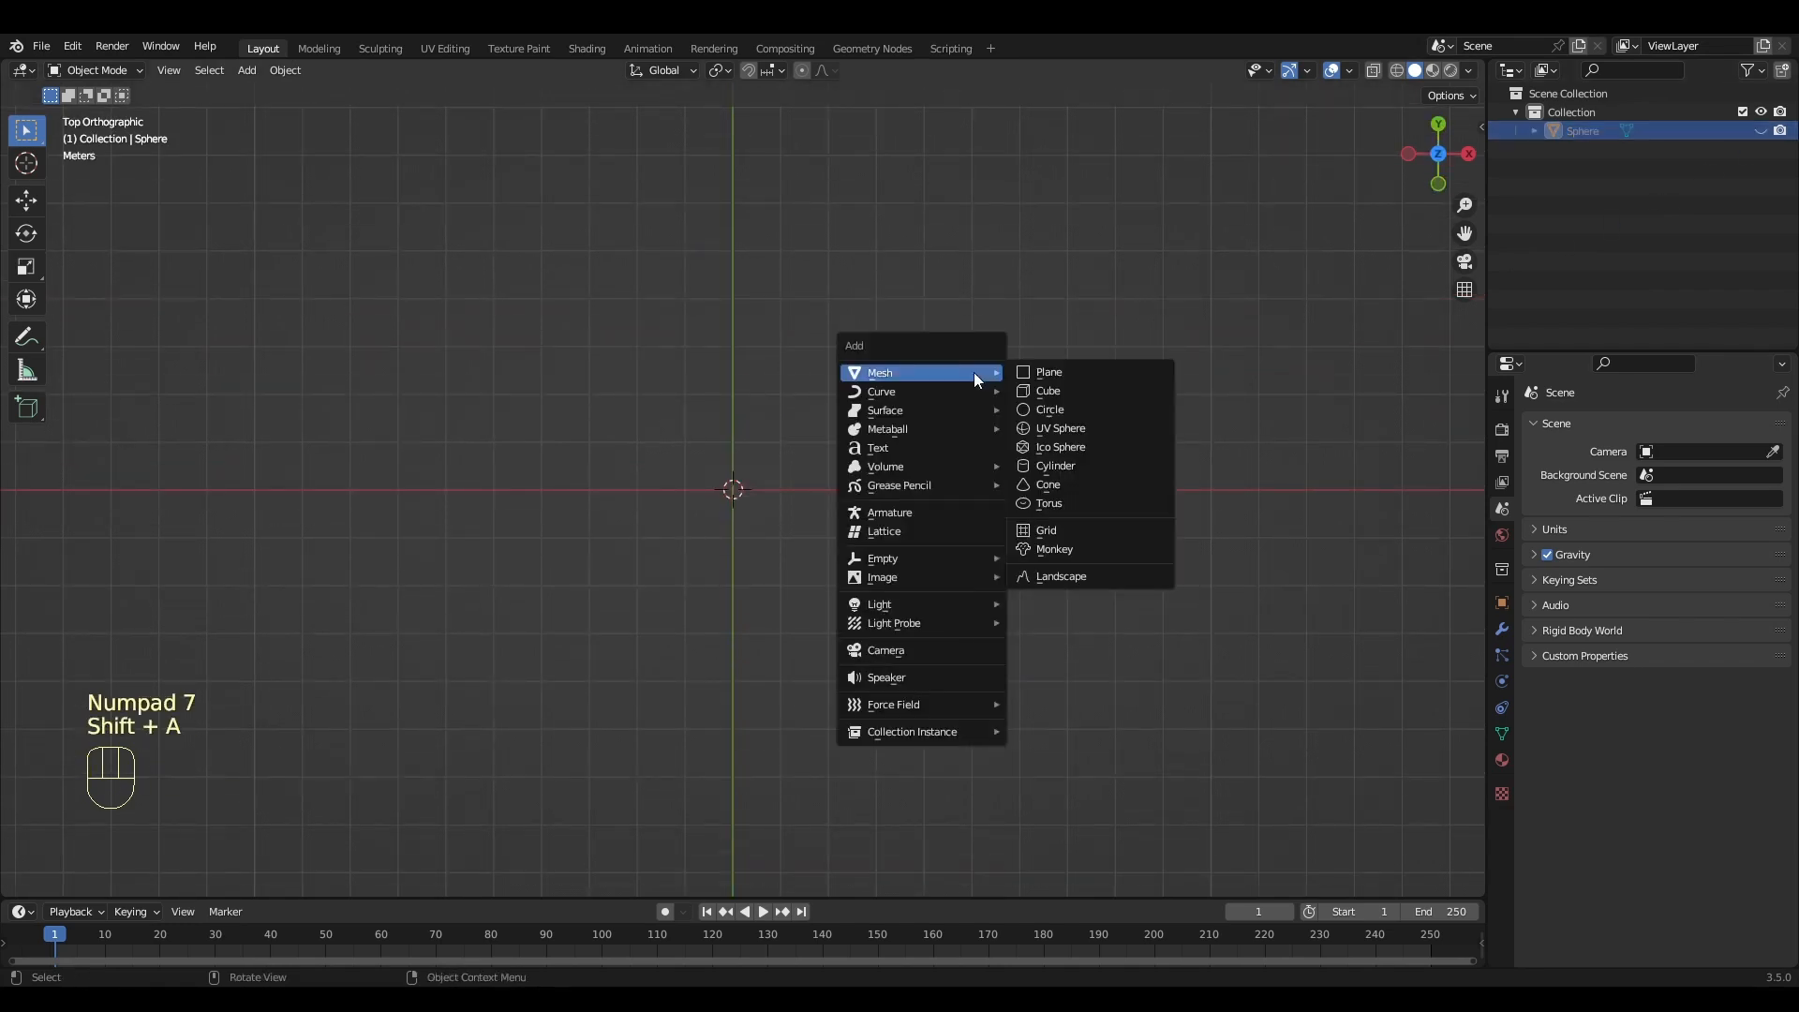
{"action": "left_click", "coordinate": [1021, 373]}
{"action": "scroll", "coordinate": [797, 527], "scroll_direction": "up", "scroll_amount": 5}
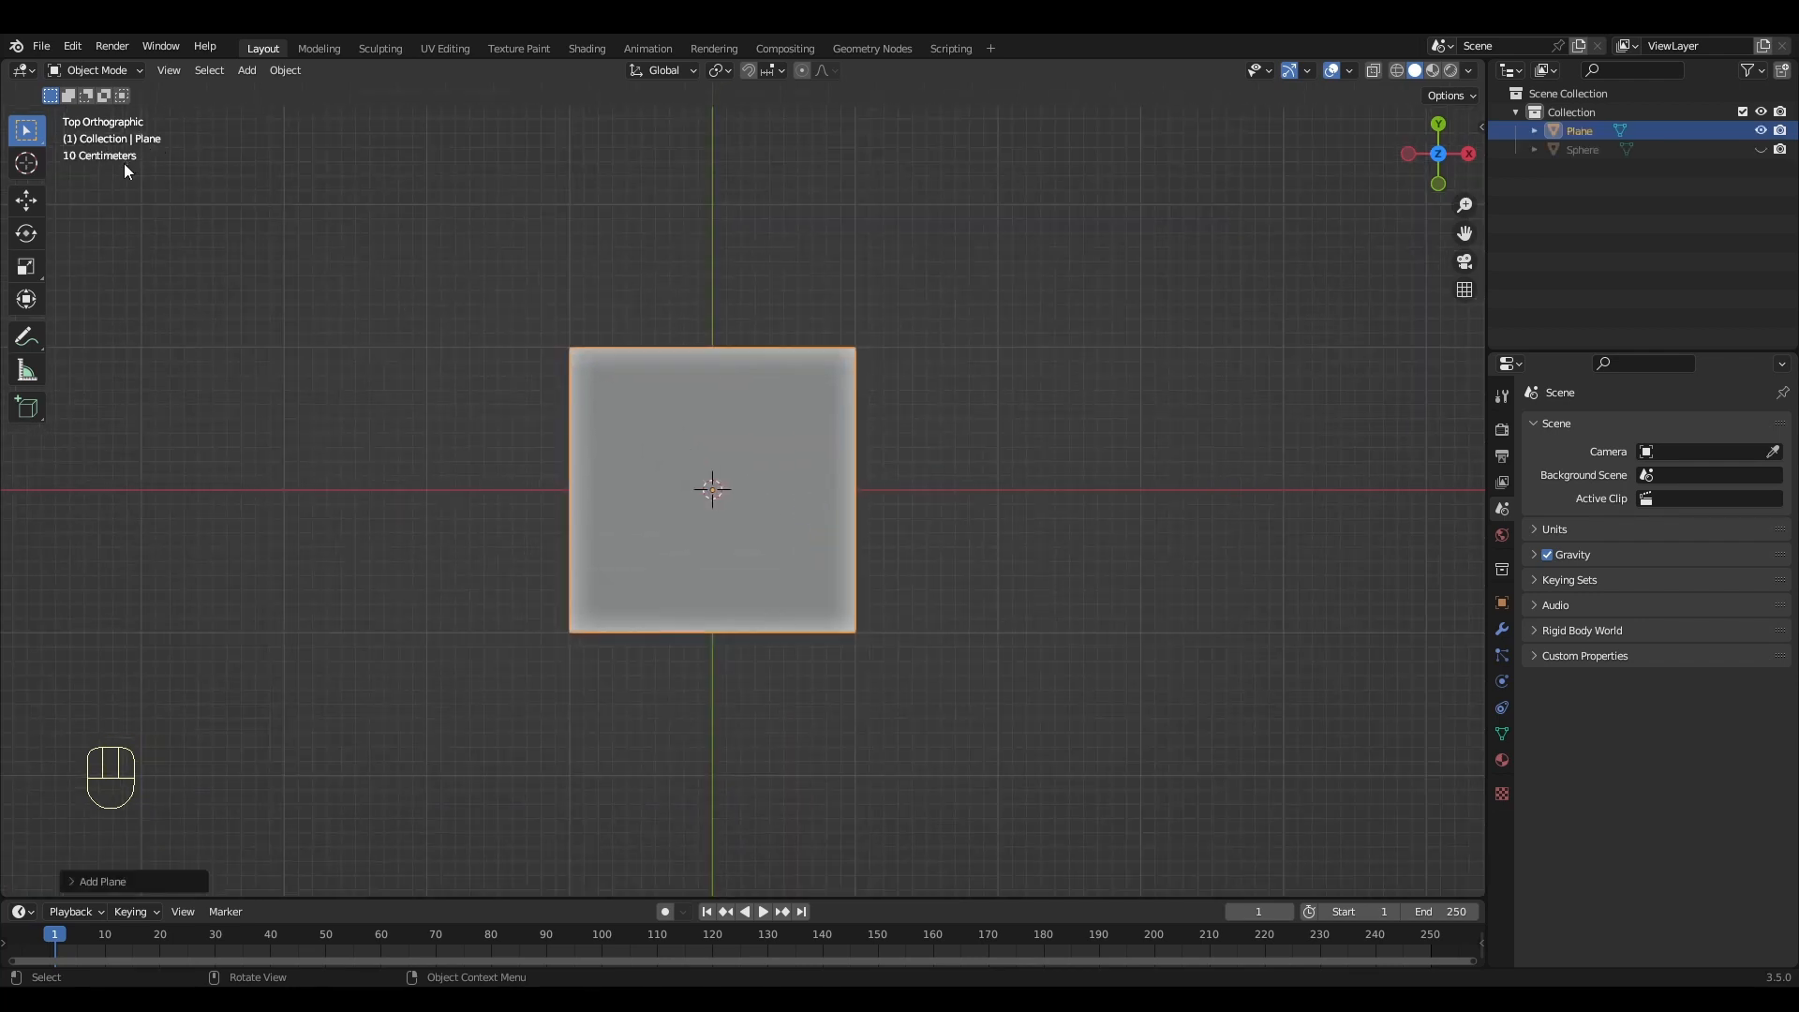
In Edit Mode, move the plane's lower-right vertex about 0.99 m outward along X and its upper-right vertex down and slightly outward
{"action": "key", "text": "Tab"}
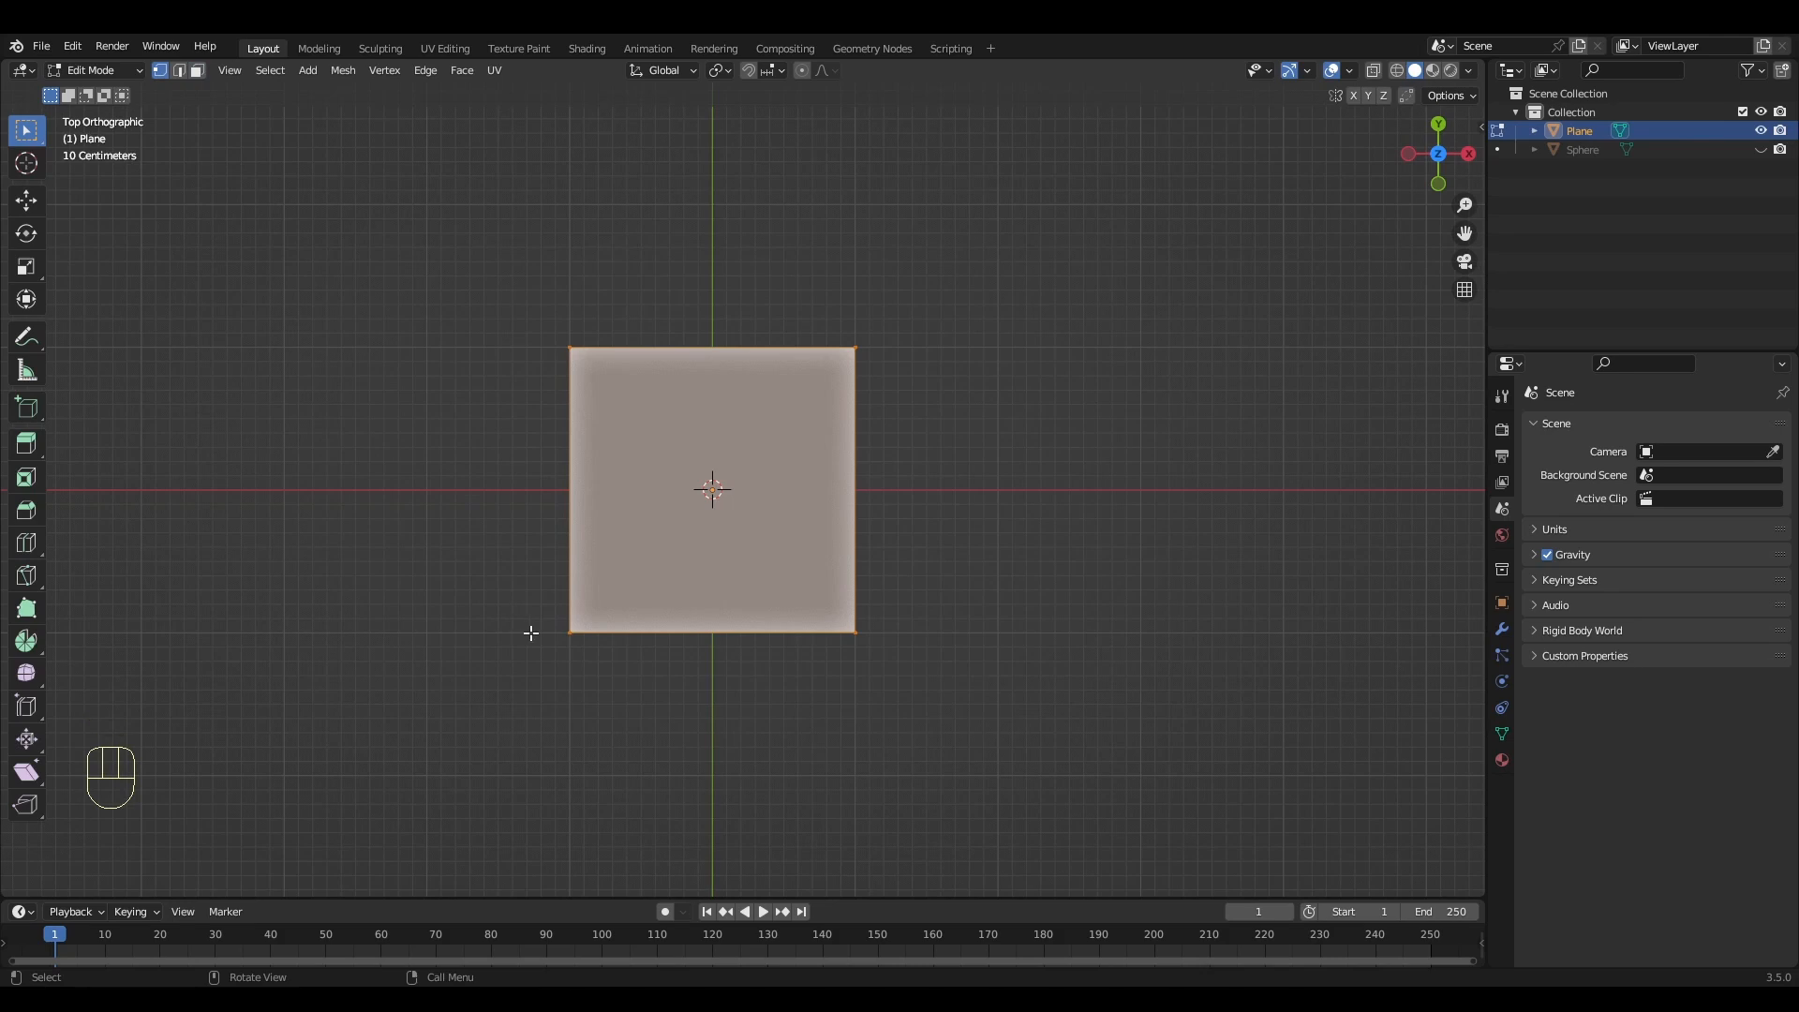
{"action": "left_click", "coordinate": [858, 635]}
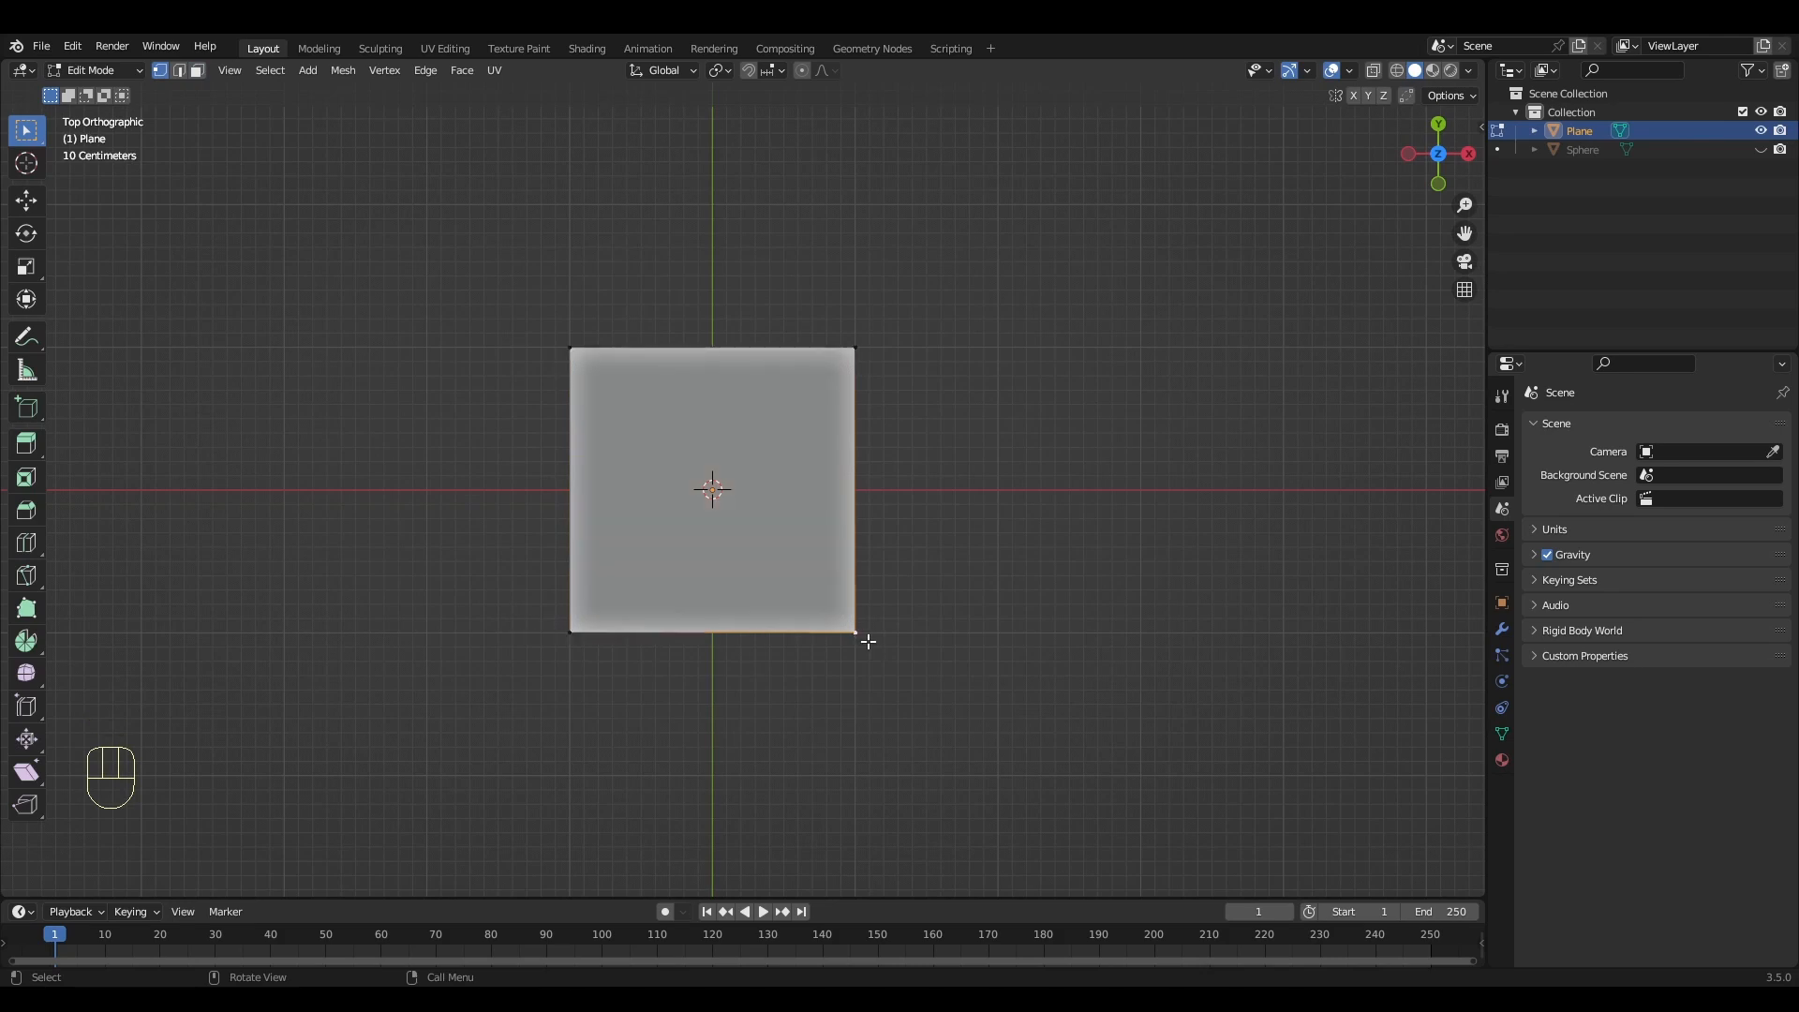
{"action": "key", "text": "g"}
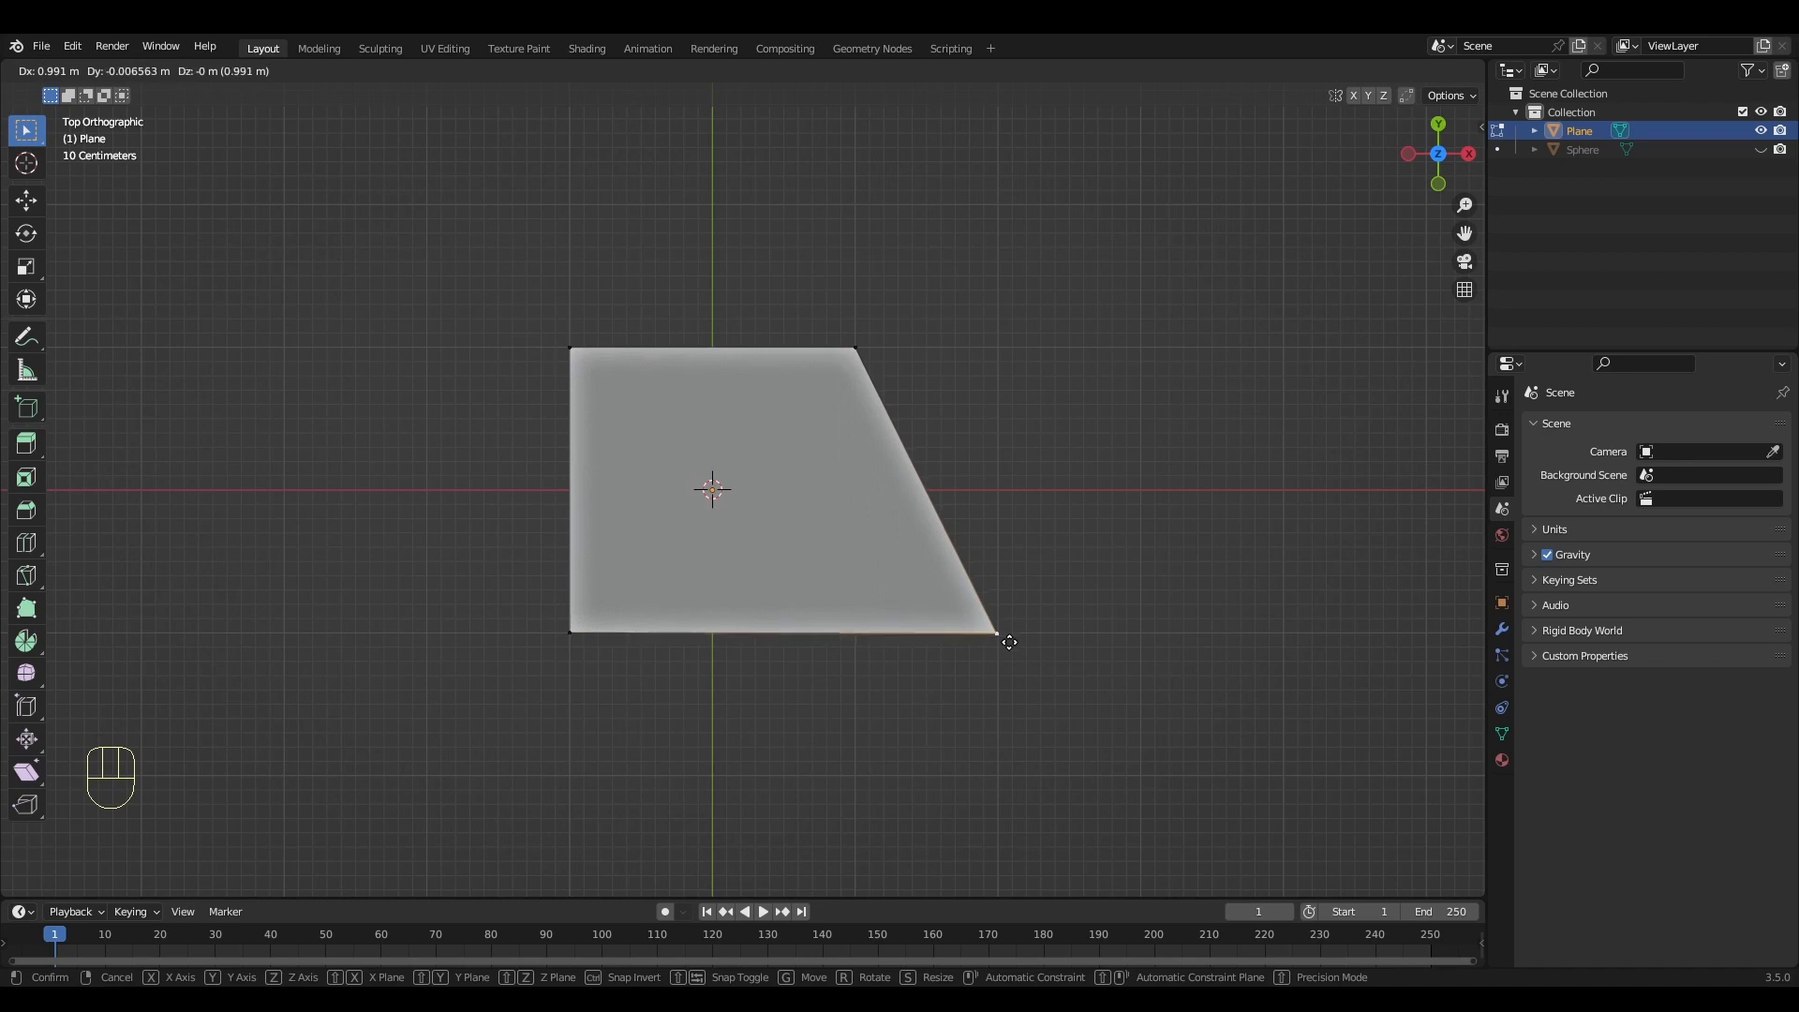
{"action": "left_click", "coordinate": [1009, 642]}
{"action": "left_click", "coordinate": [855, 349]}
{"action": "key", "text": "g"}
{"action": "left_click", "coordinate": [876, 440]}
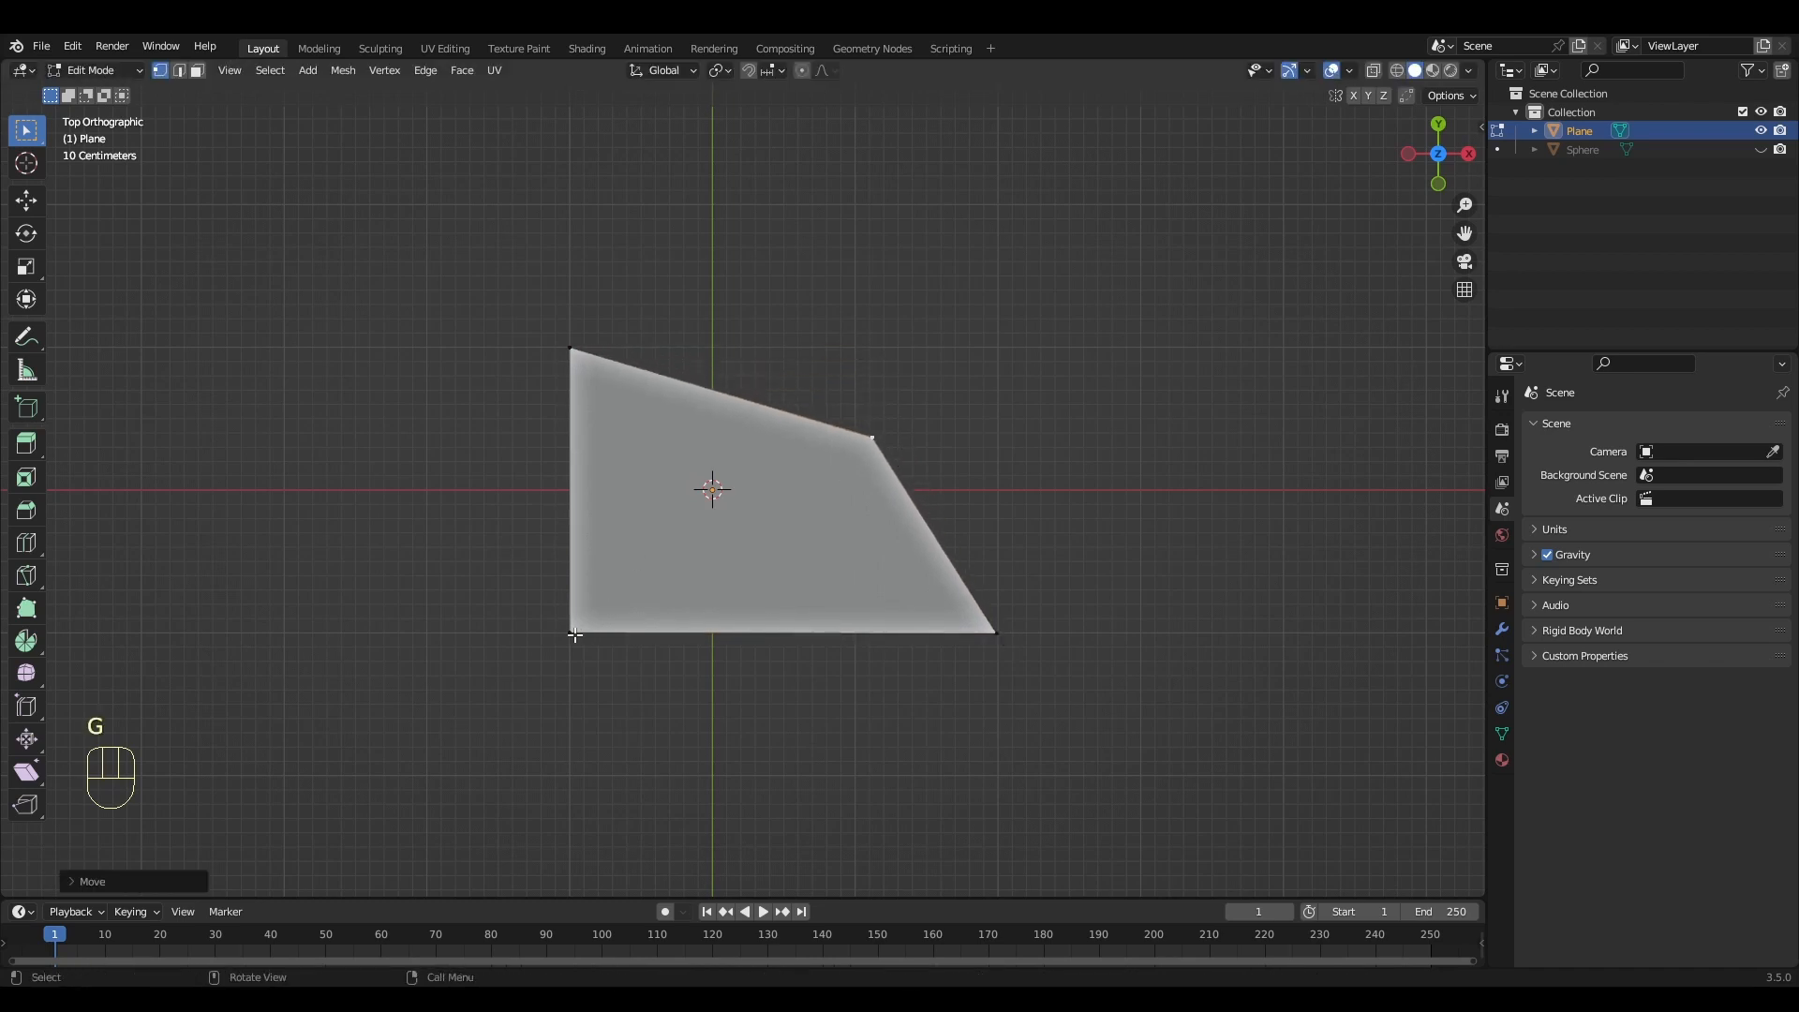
Move the plane's lower-left vertex about 1.37 m upward and its upper-right vertex up and inward to form a swept fin outline
{"action": "left_click", "coordinate": [574, 634]}
{"action": "key", "text": "g"}
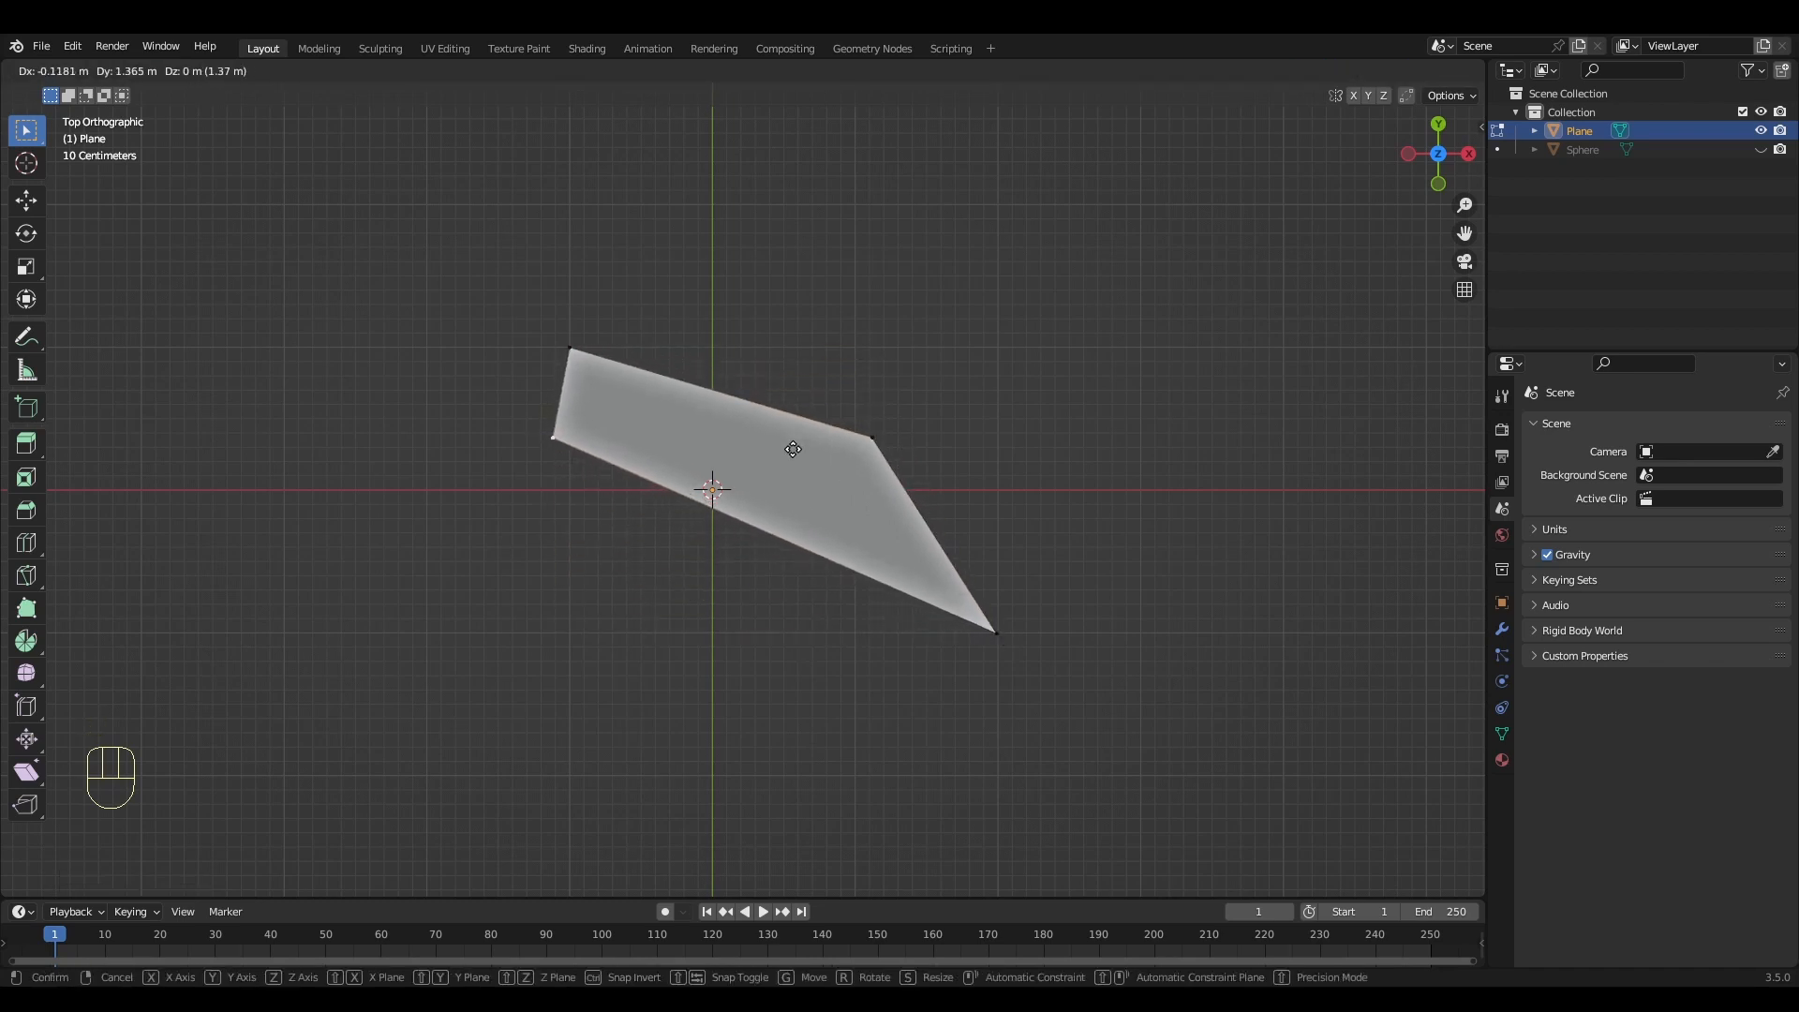
{"action": "left_click", "coordinate": [793, 450]}
{"action": "left_click", "coordinate": [872, 437]}
{"action": "key", "text": "g"}
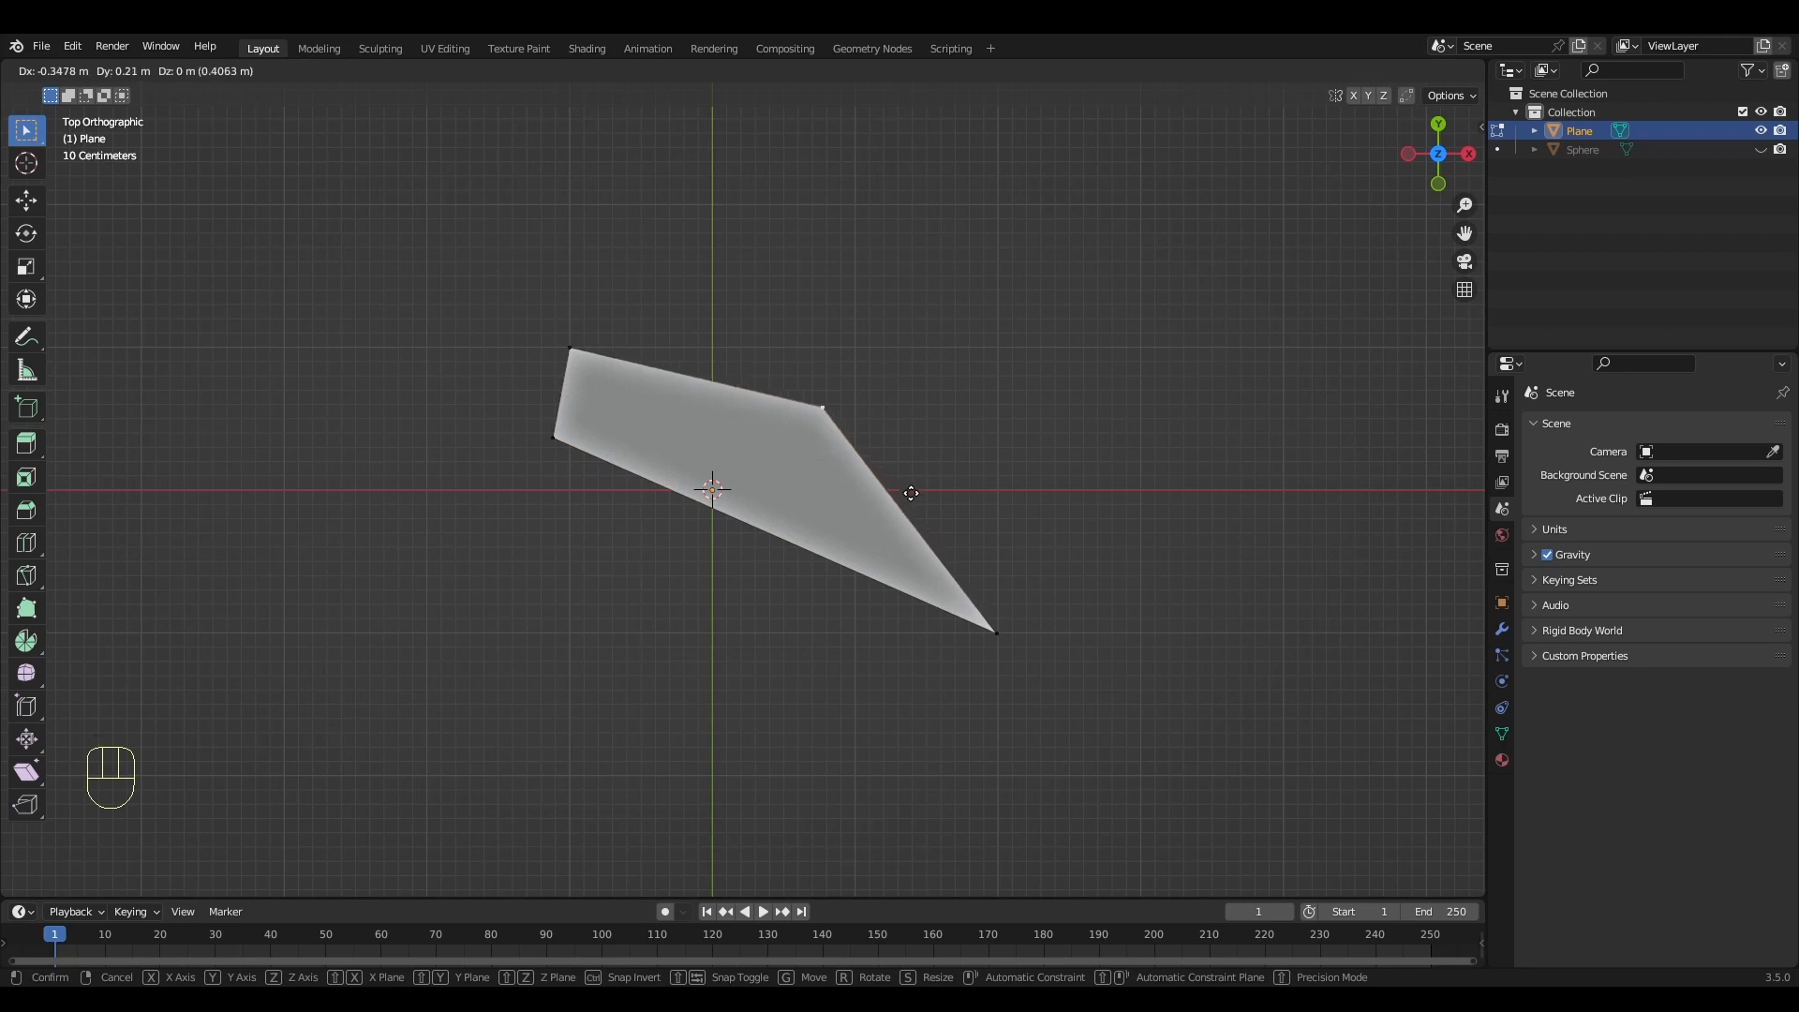
{"action": "left_click", "coordinate": [901, 478]}
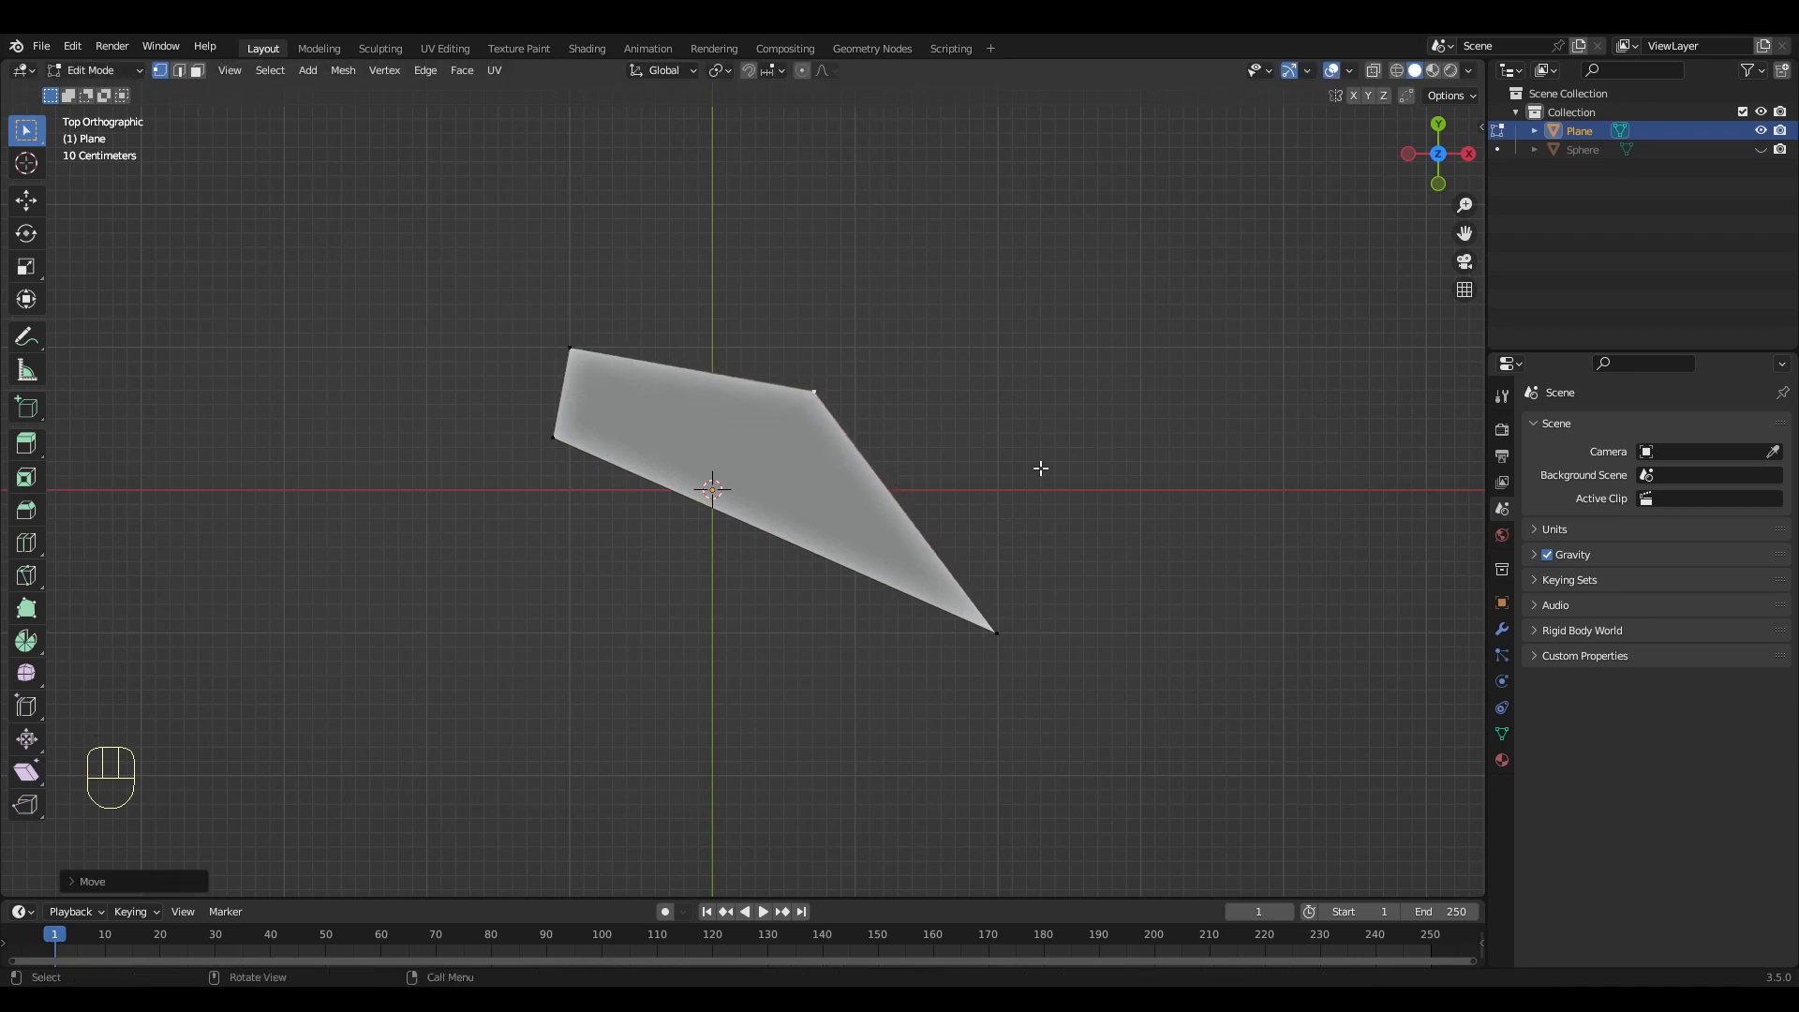
{"action": "key", "text": "Tab"}
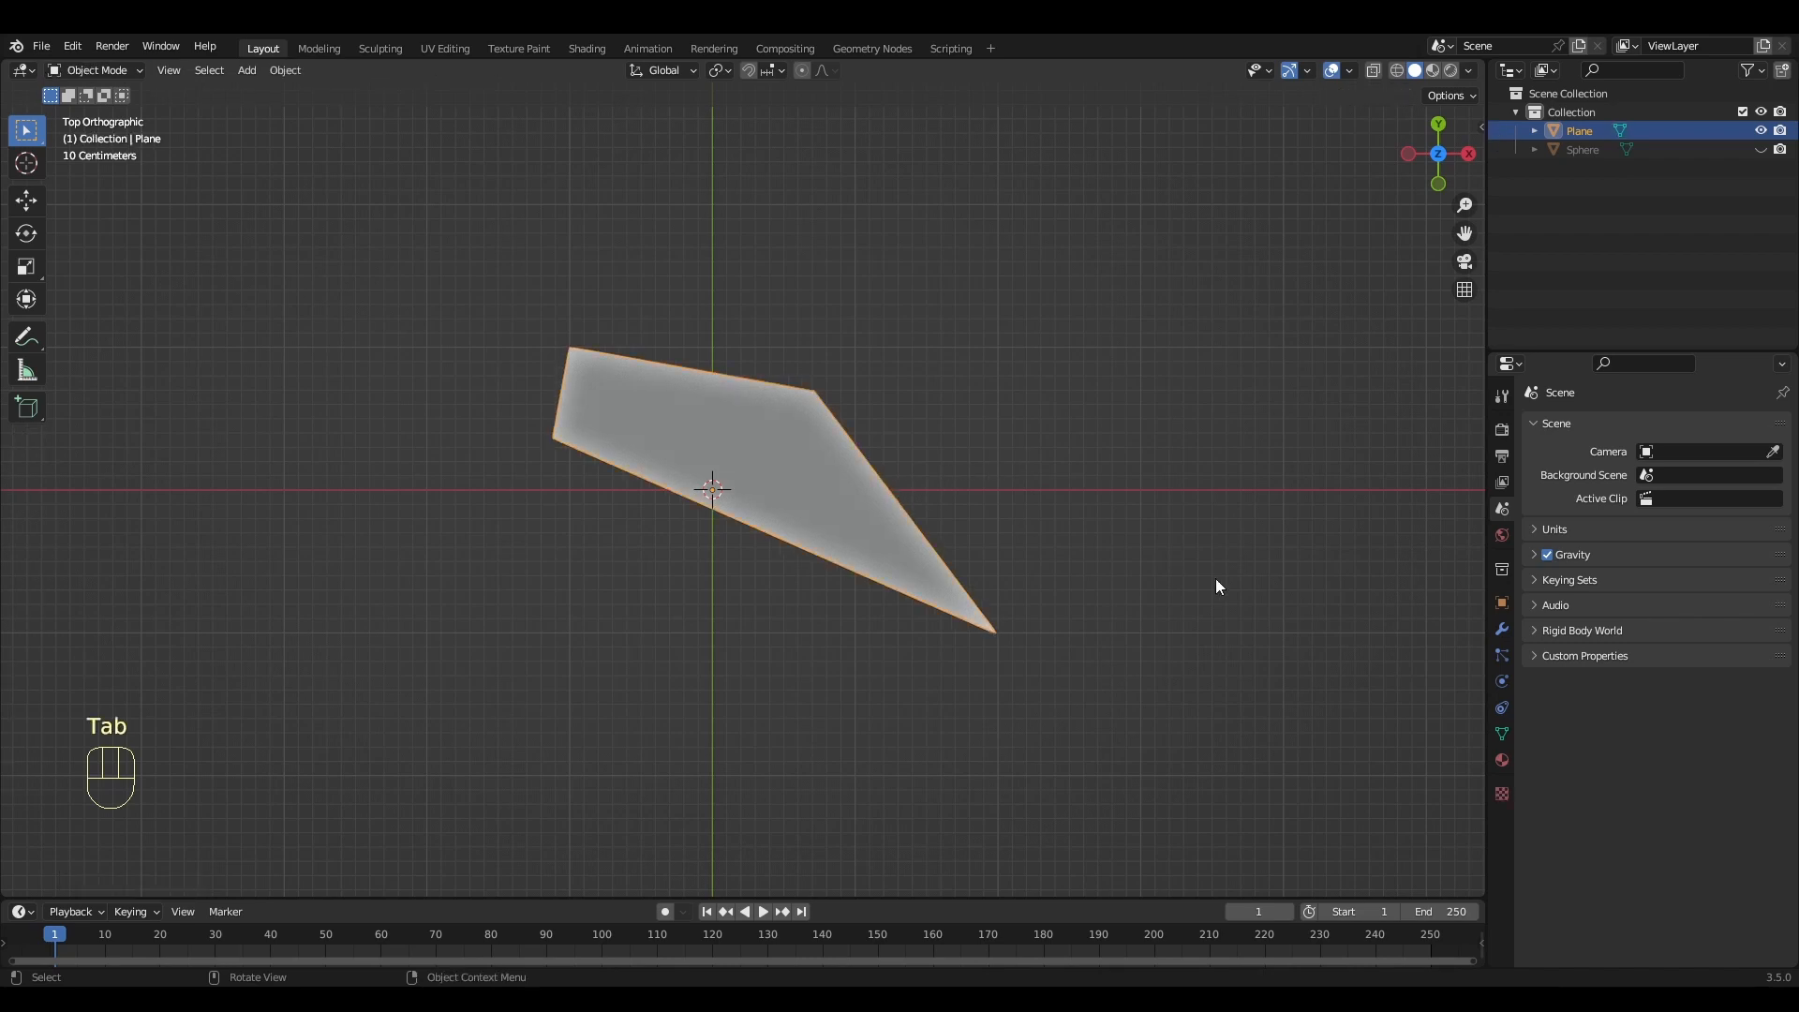
Add a Solidify modifier to the fin with a thickness of 0.05 m
{"action": "left_click", "coordinate": [1502, 628]}
{"action": "left_click", "coordinate": [1620, 426]}
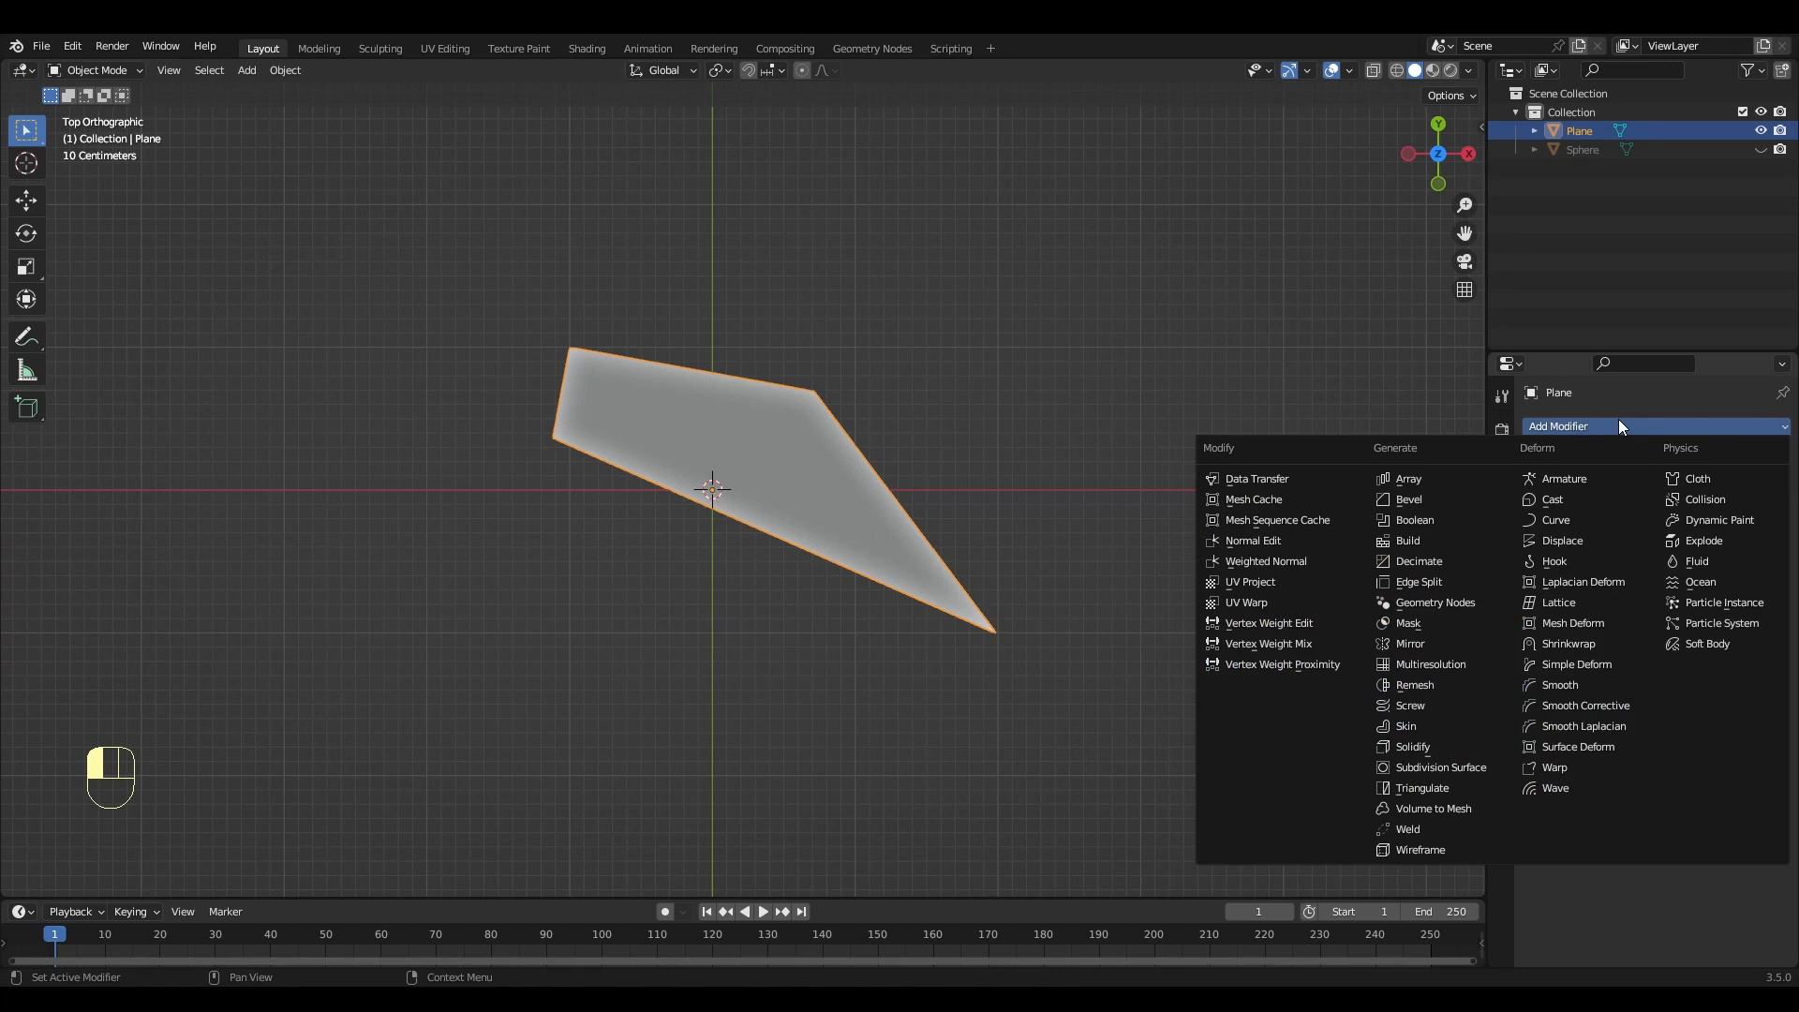
{"action": "left_click", "coordinate": [1430, 745]}
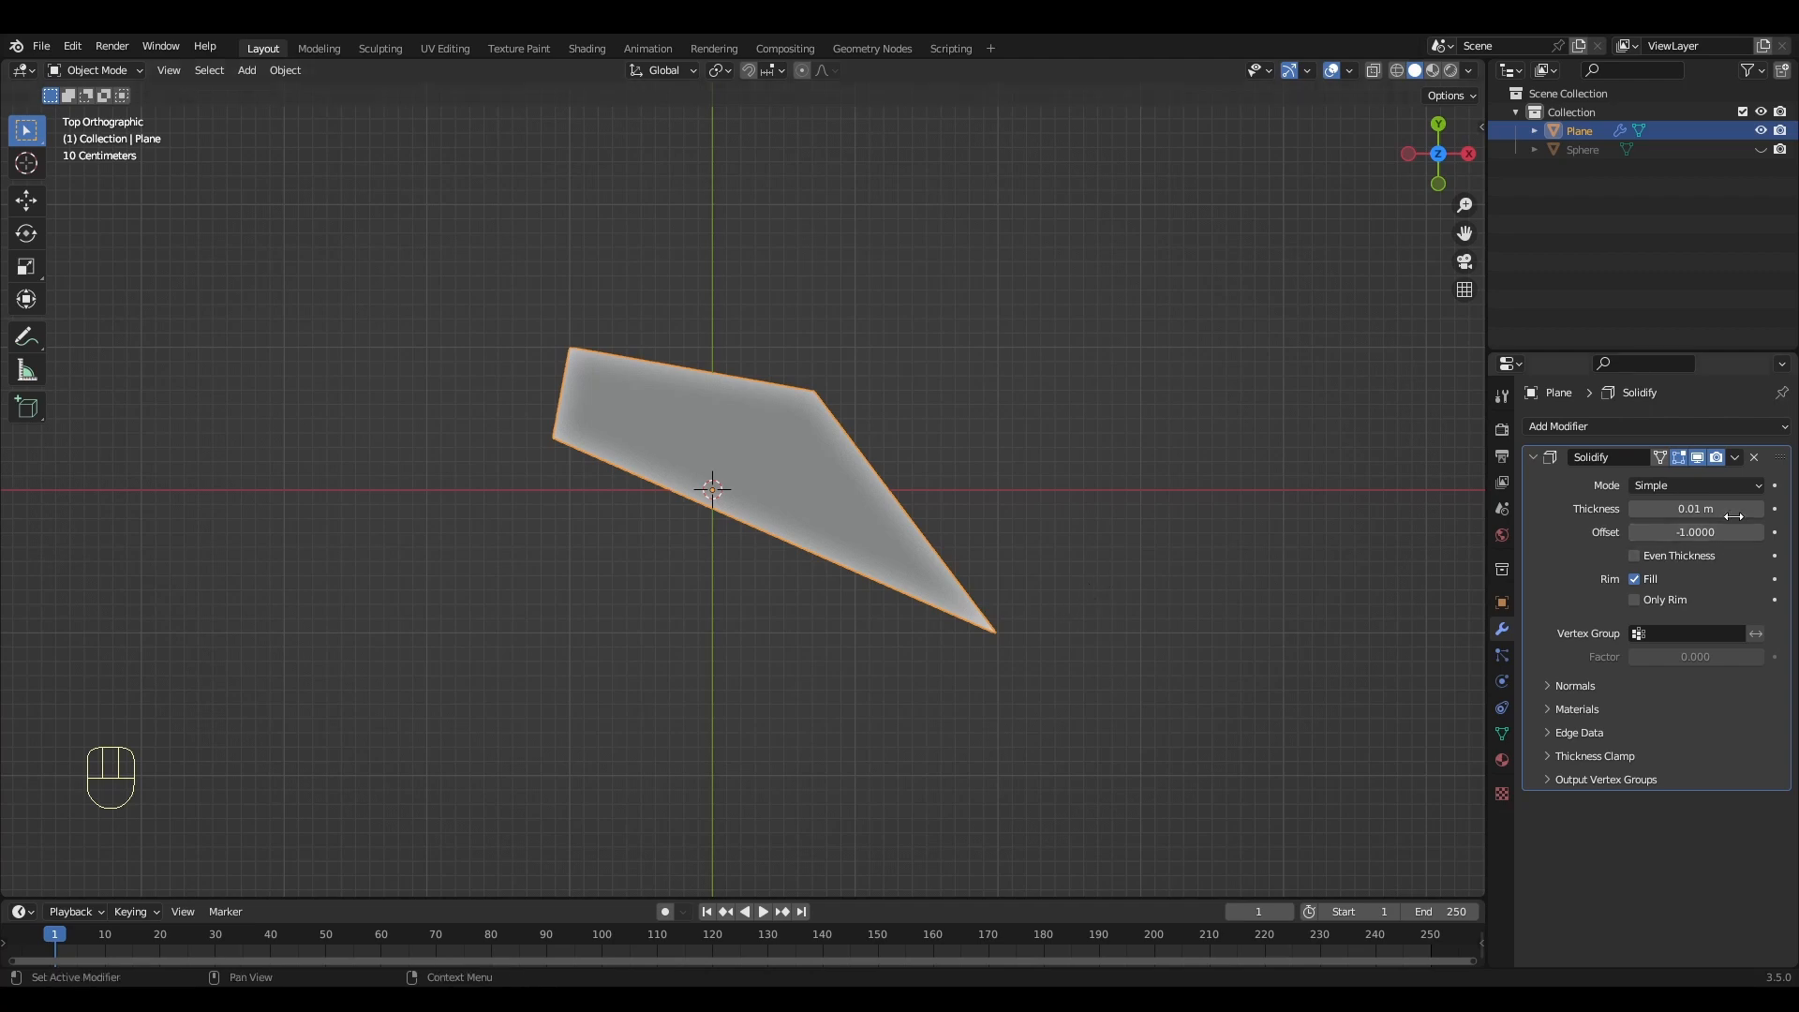
{"action": "left_click", "coordinate": [1696, 509]}
{"action": "type", "text": "0.05"}
{"action": "key", "text": "Return"}
Increase the fin's Solidify thickness to 0.08 m
{"action": "middle_click_drag", "start_coordinate": [1036, 633], "coordinate": [915, 502]}
{"action": "key", "text": "KP_Decimal"}
{"action": "scroll", "coordinate": [915, 503], "scroll_direction": "up", "scroll_amount": 5}
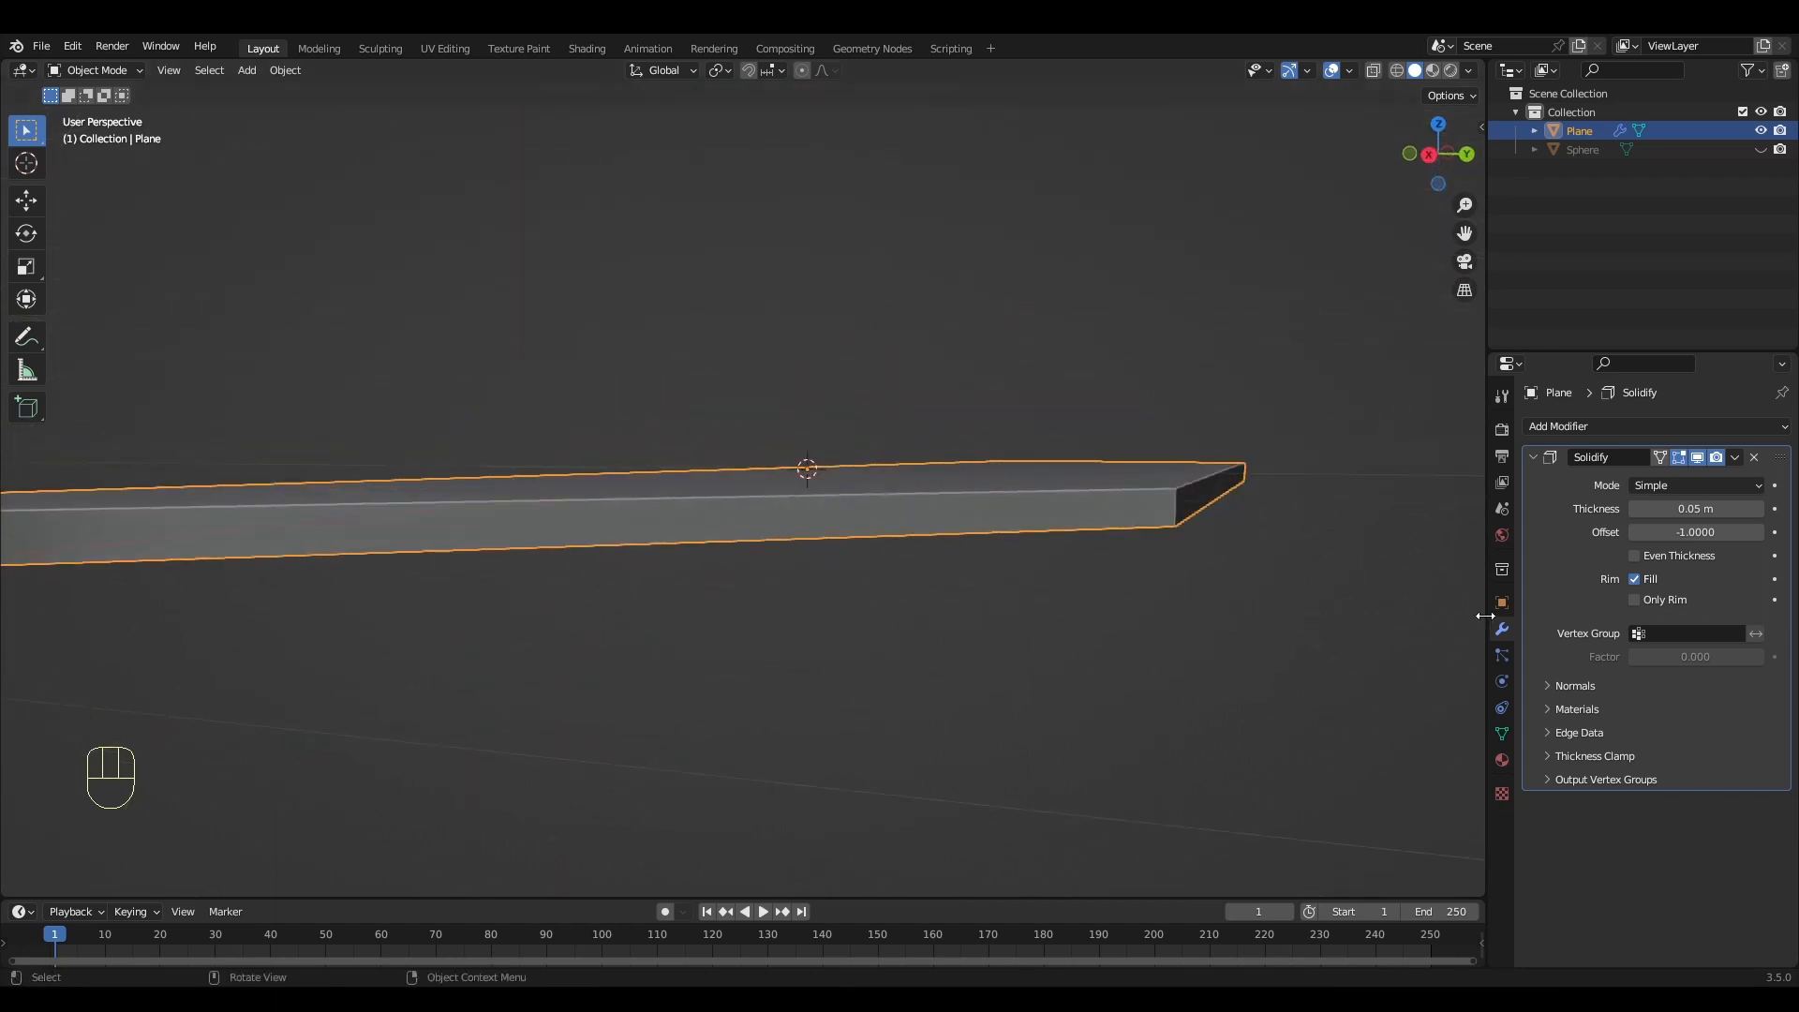
{"action": "left_click_drag", "start_coordinate": [1729, 509], "coordinate": [1756, 513]}
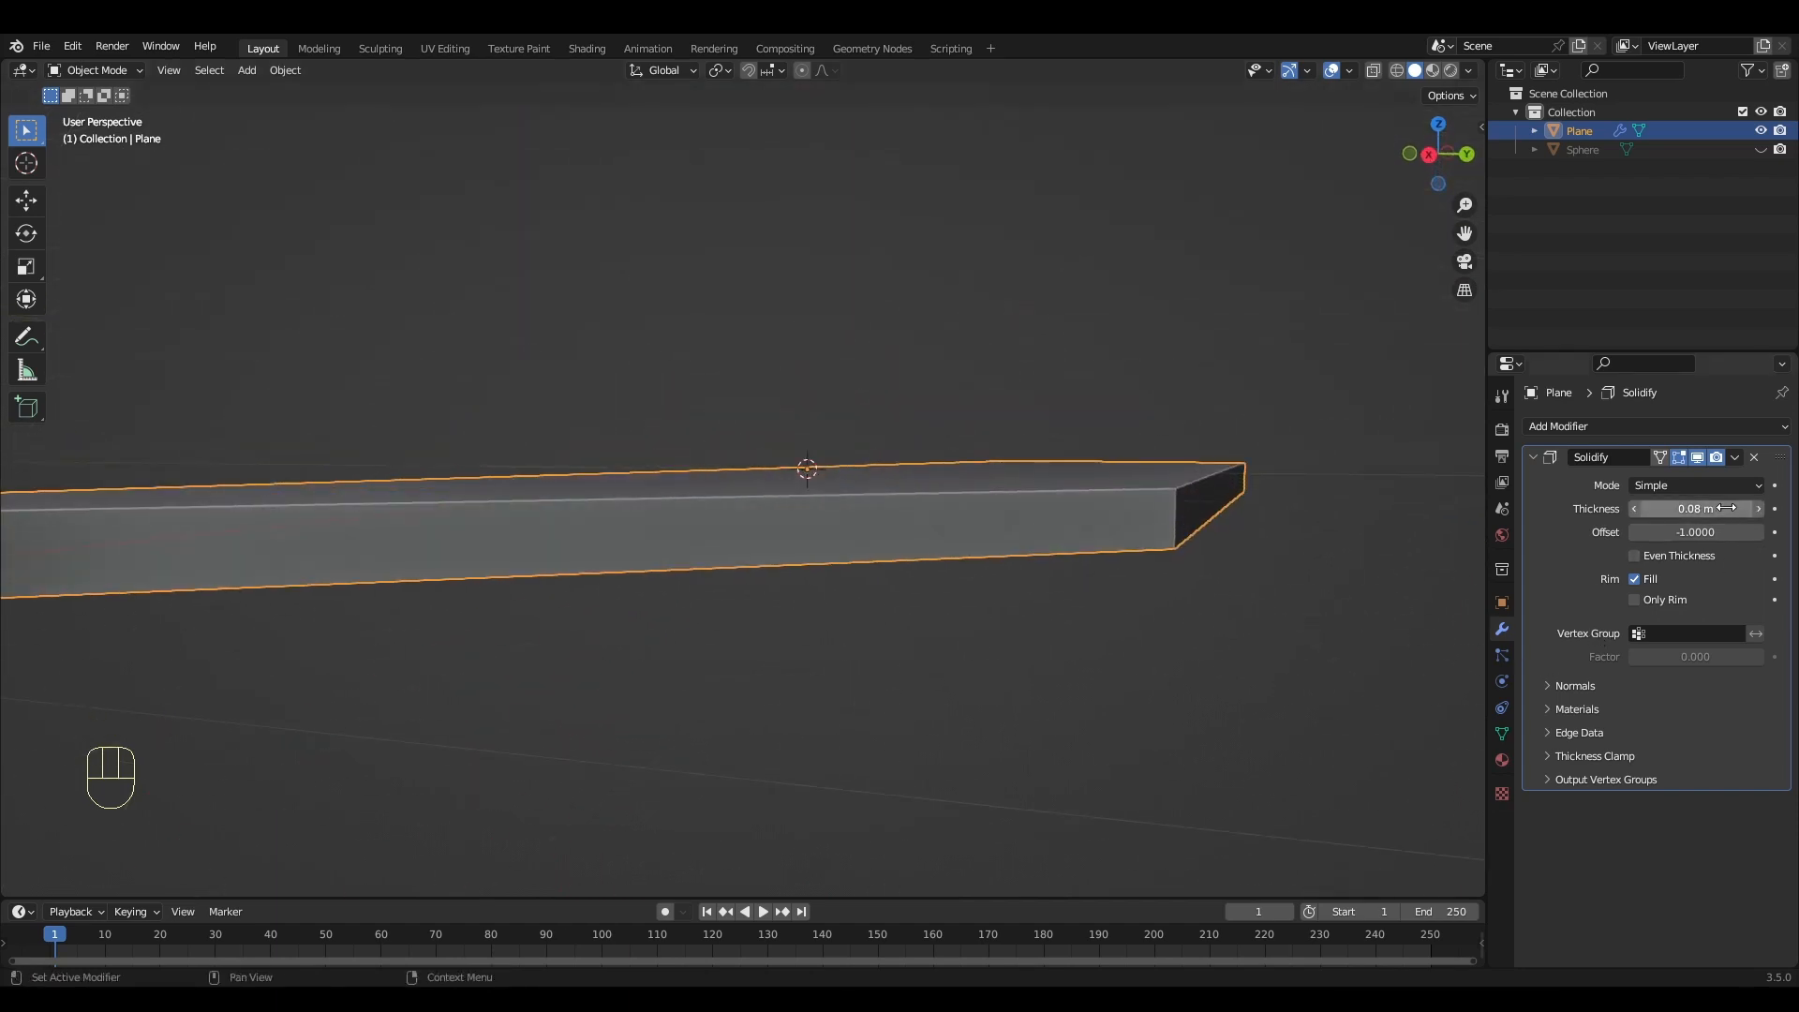
Rotate the fin 90° about the global X axis so it stands upright in the front view
{"action": "key", "text": "KP_7"}
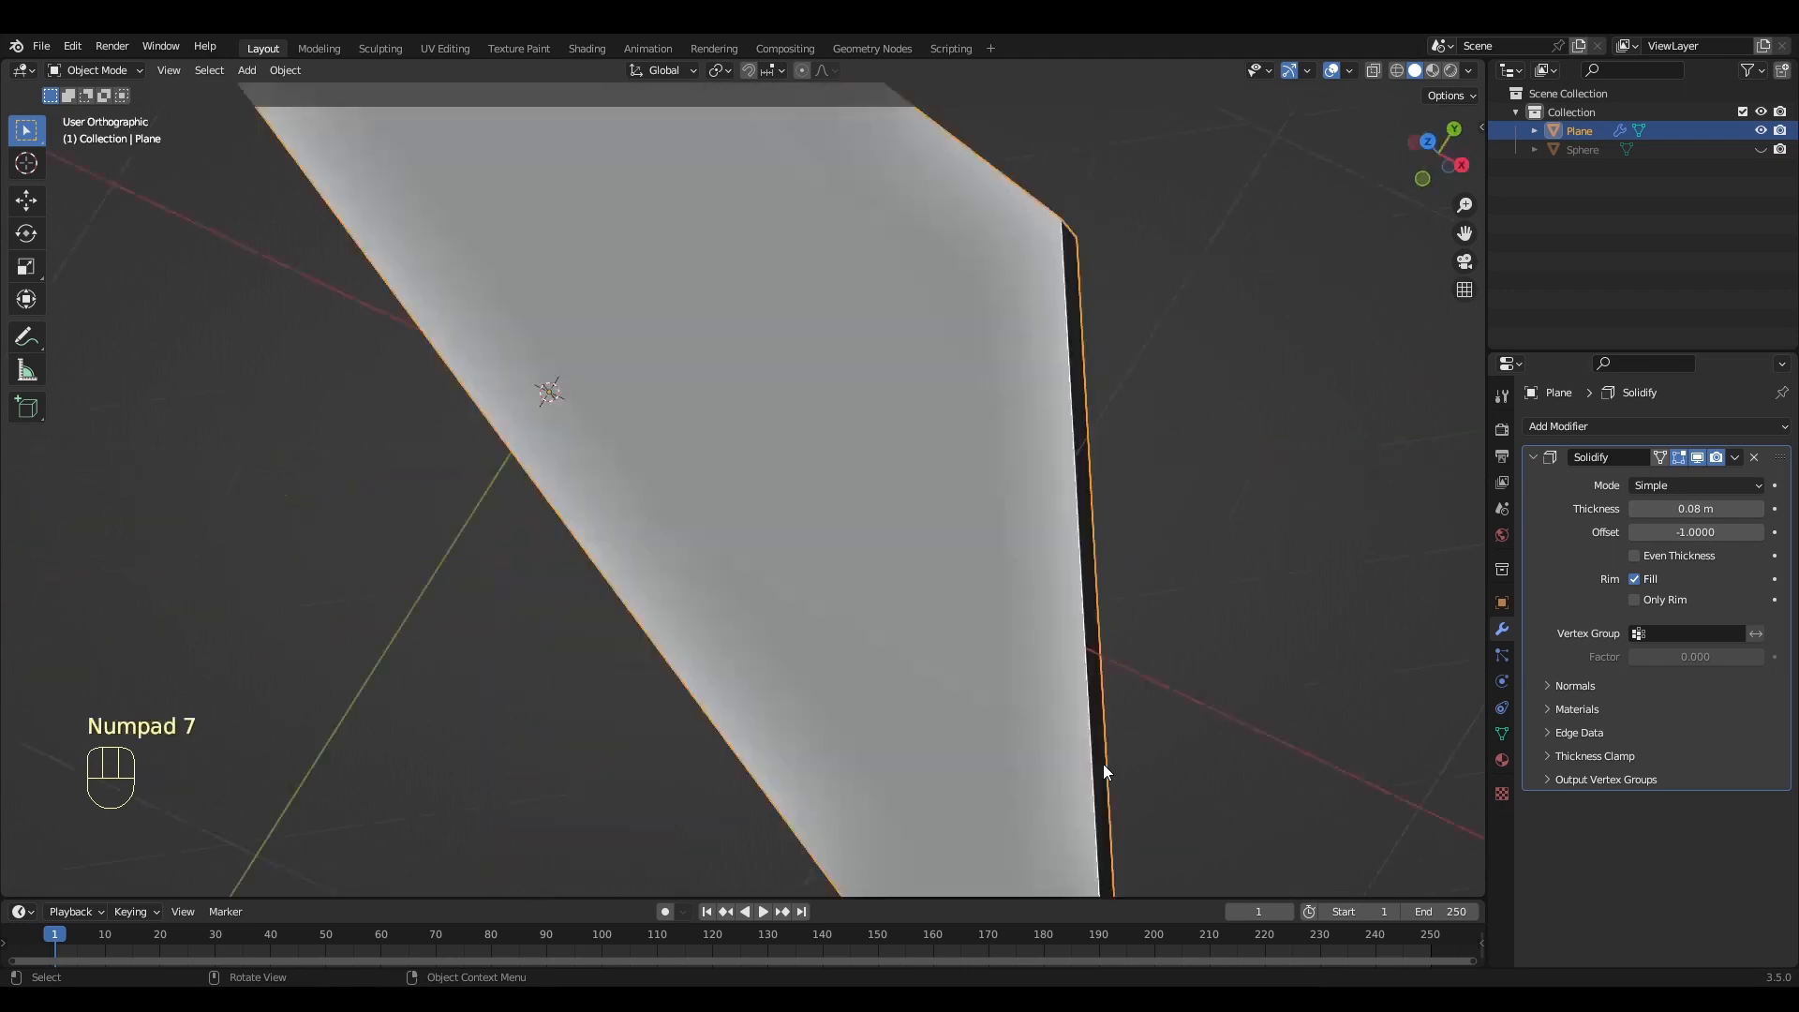
{"action": "scroll", "coordinate": [857, 598], "scroll_direction": "down", "scroll_amount": 4}
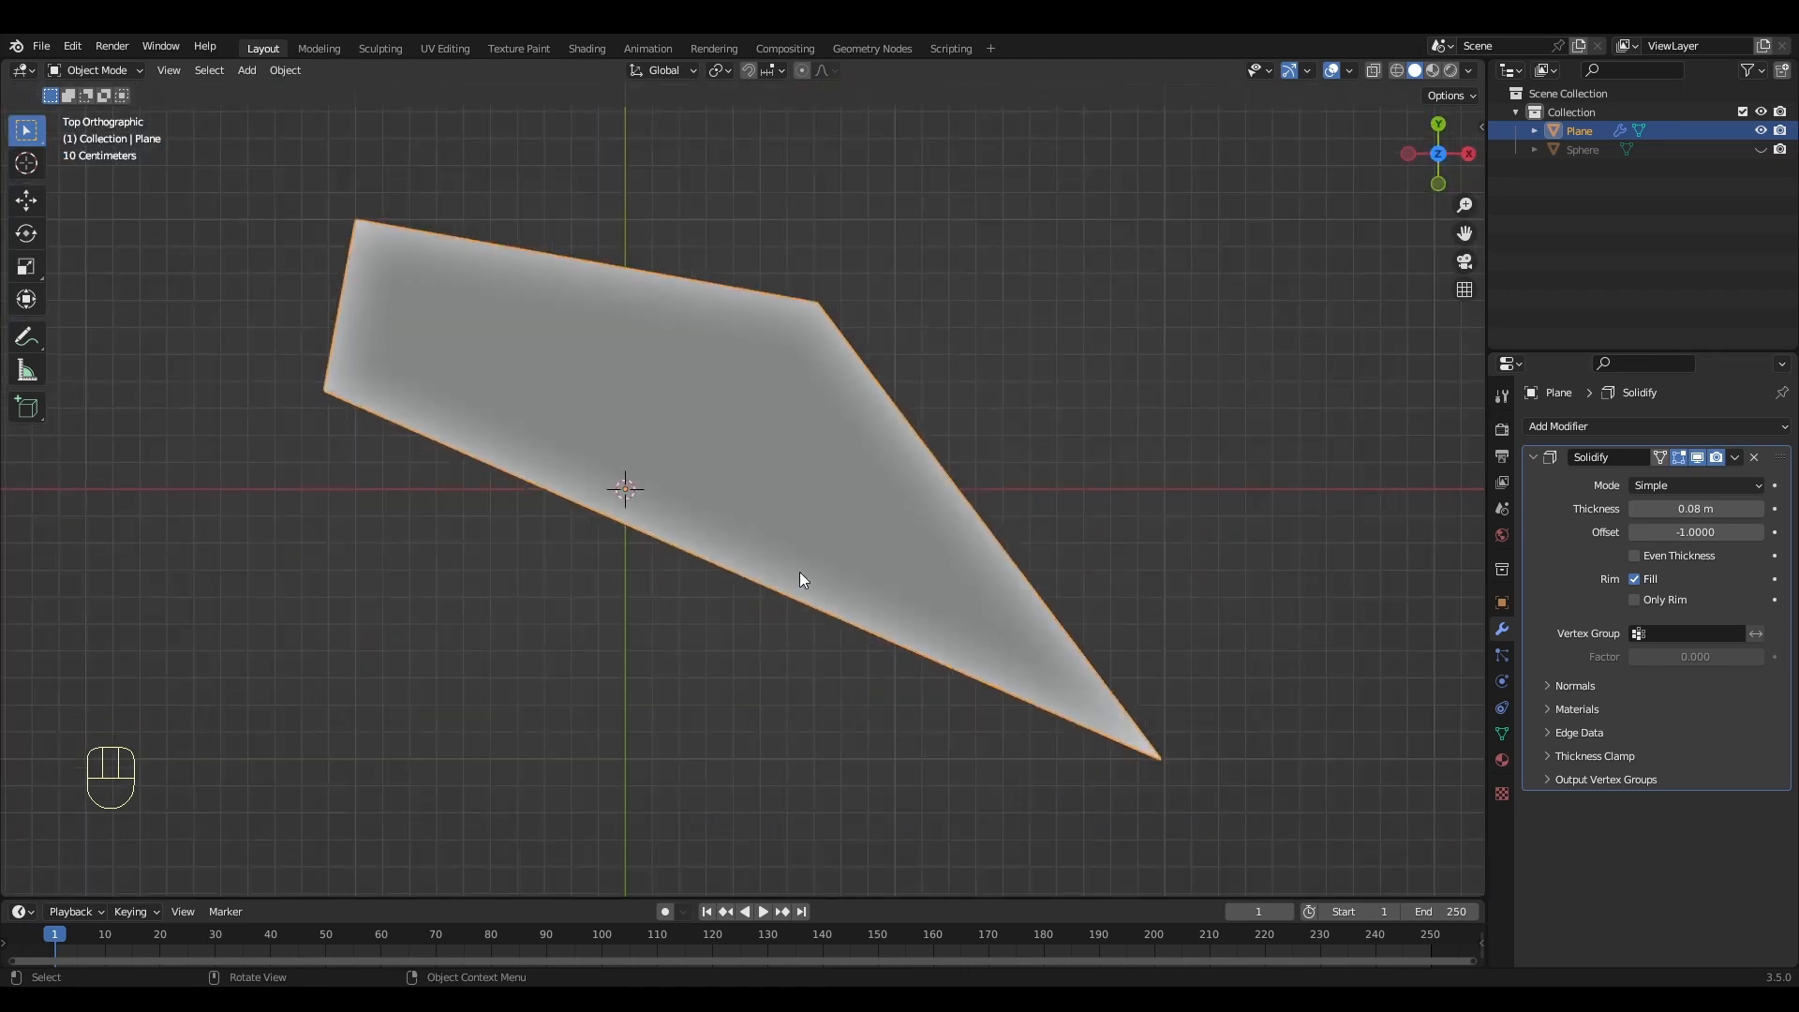
{"action": "key", "text": "KP_1"}
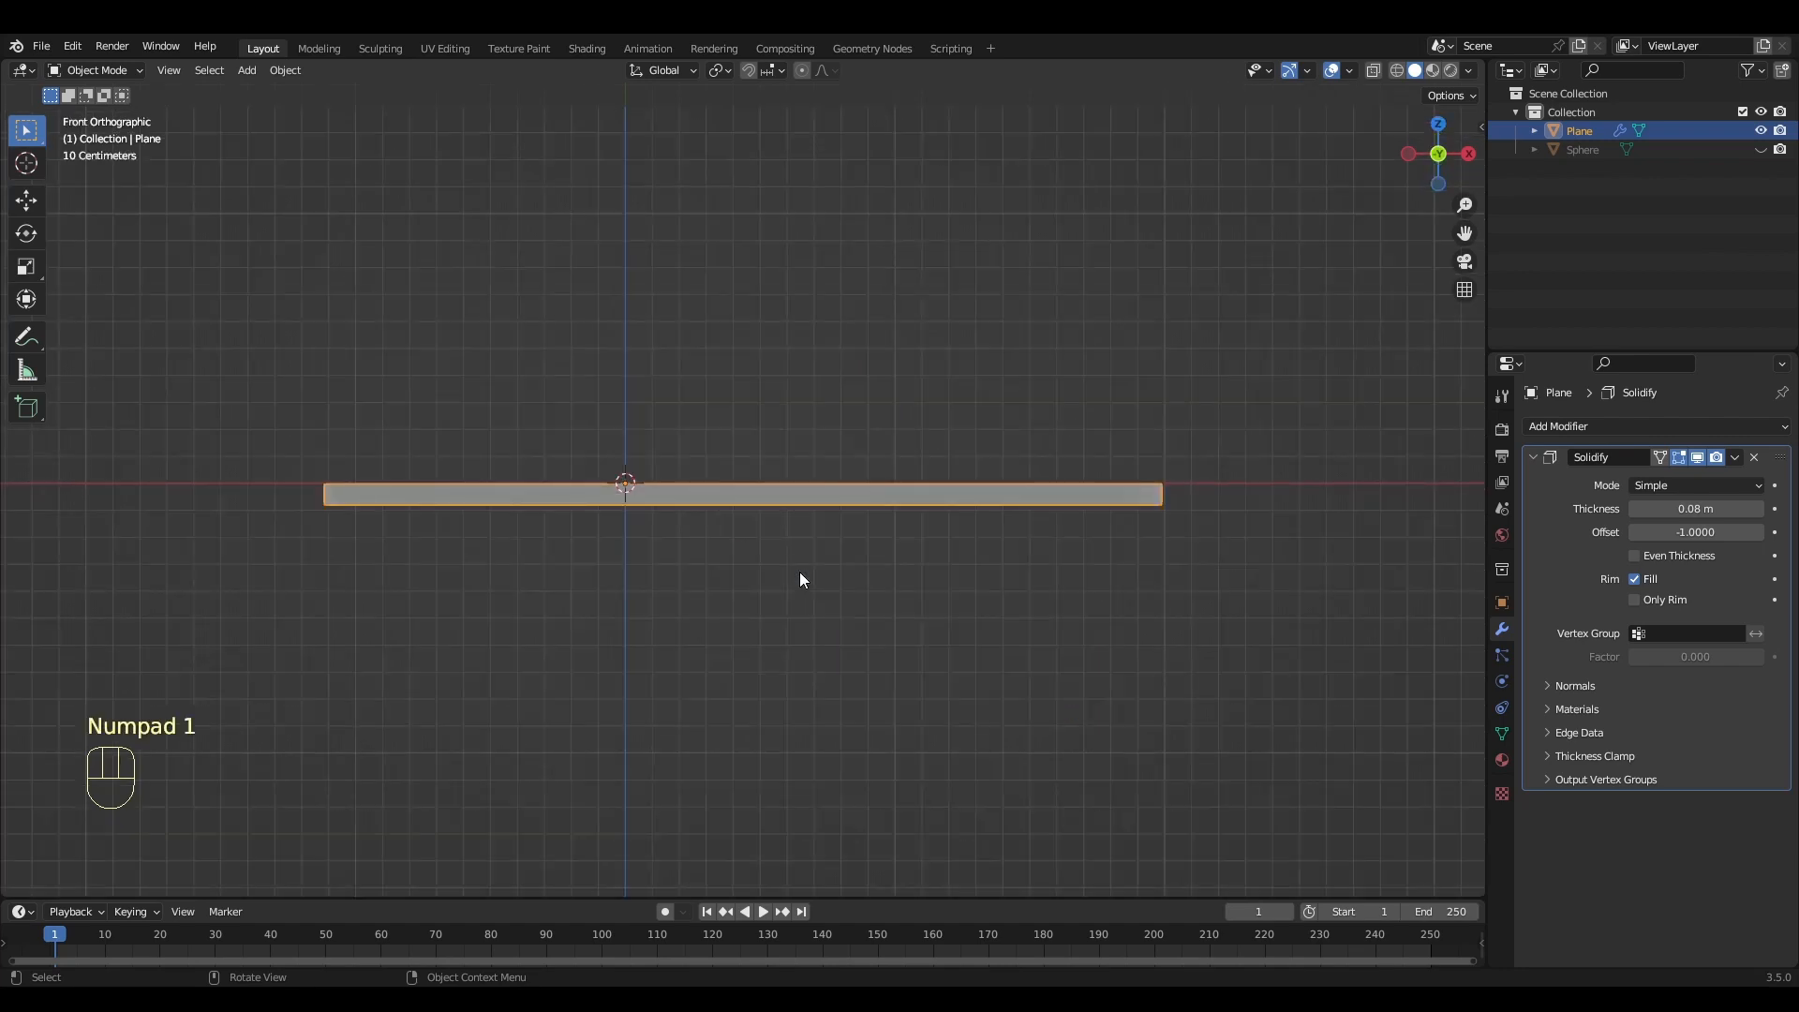
{"action": "key", "text": "r"}
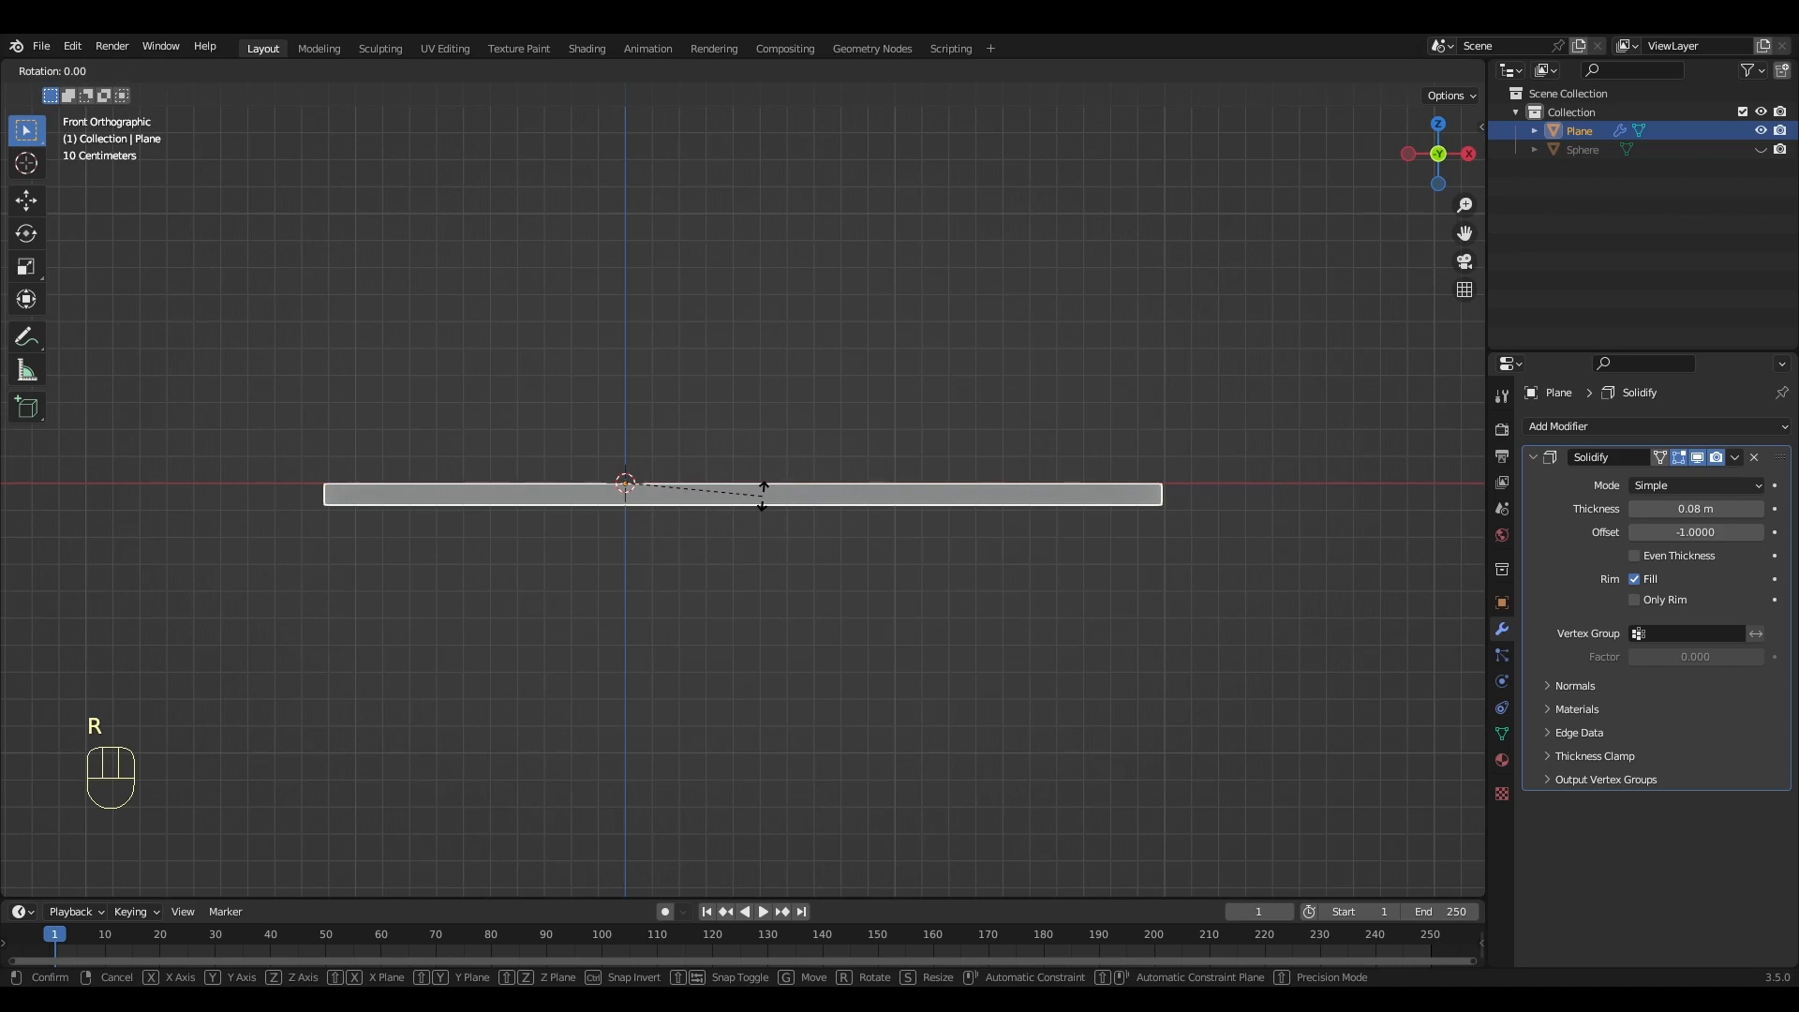
{"action": "type", "text": "x"}
{"action": "type", "text": "90"}
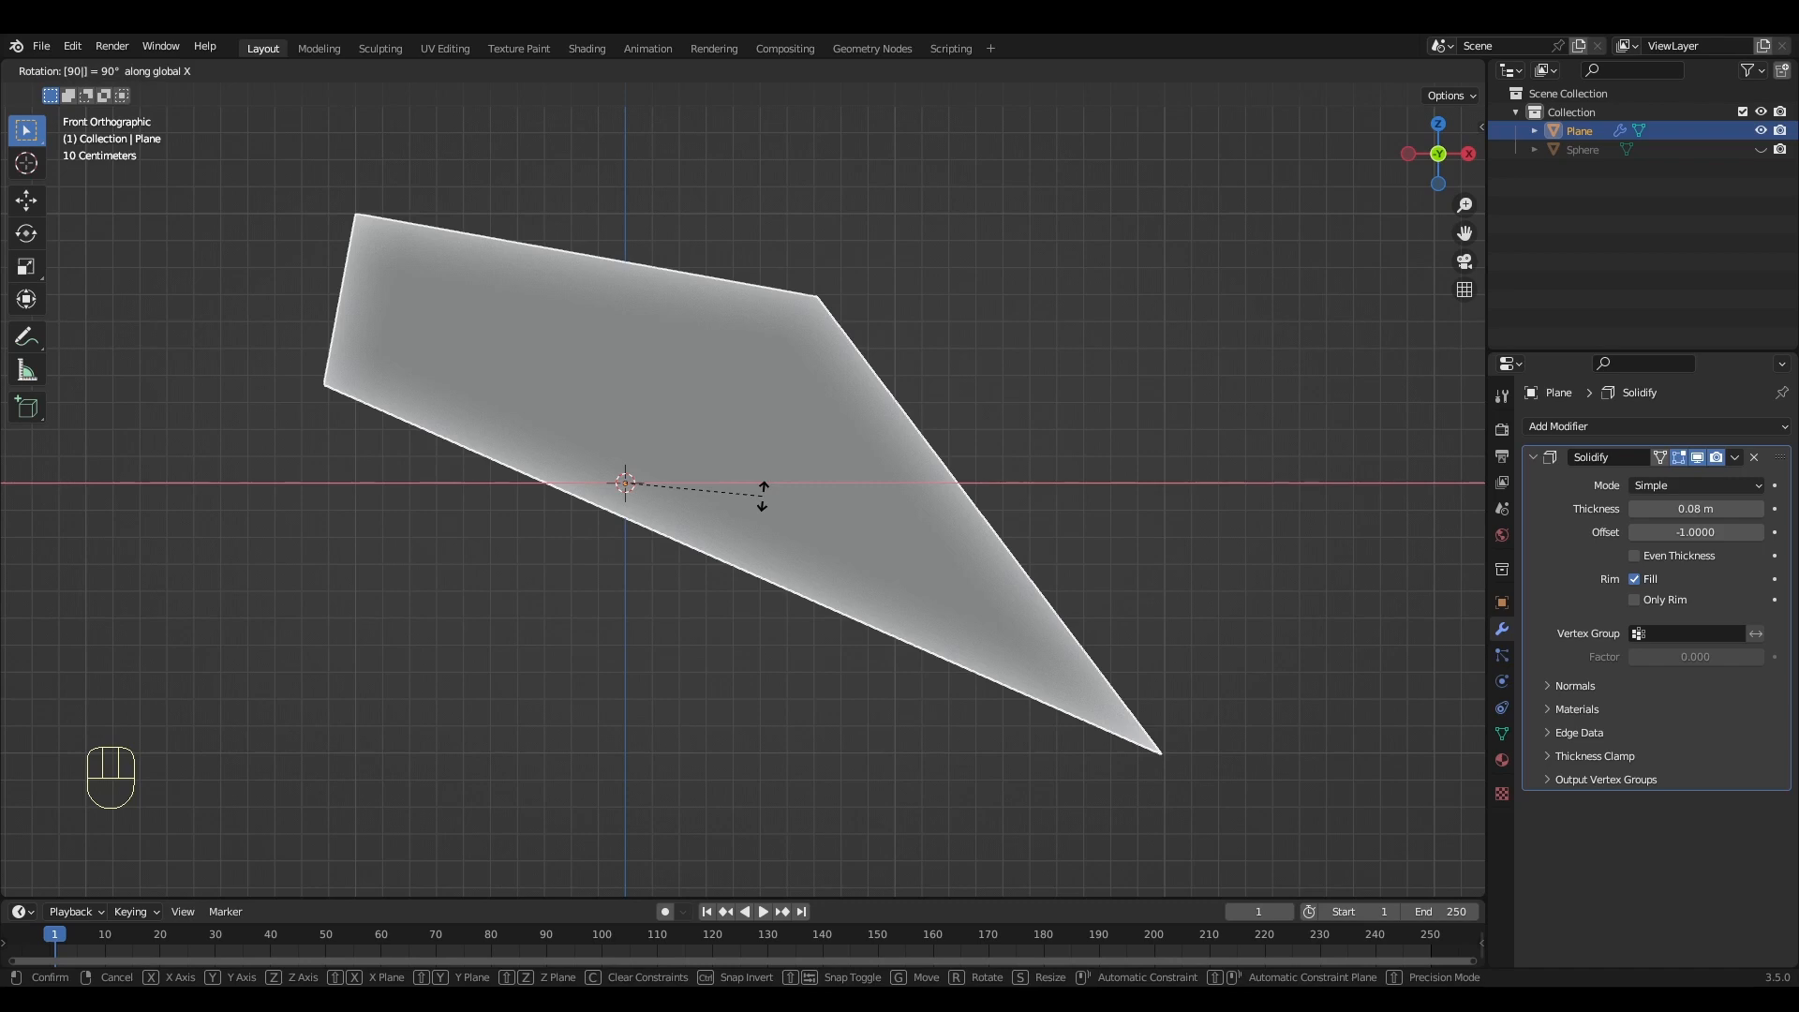
{"action": "key", "text": "Return"}
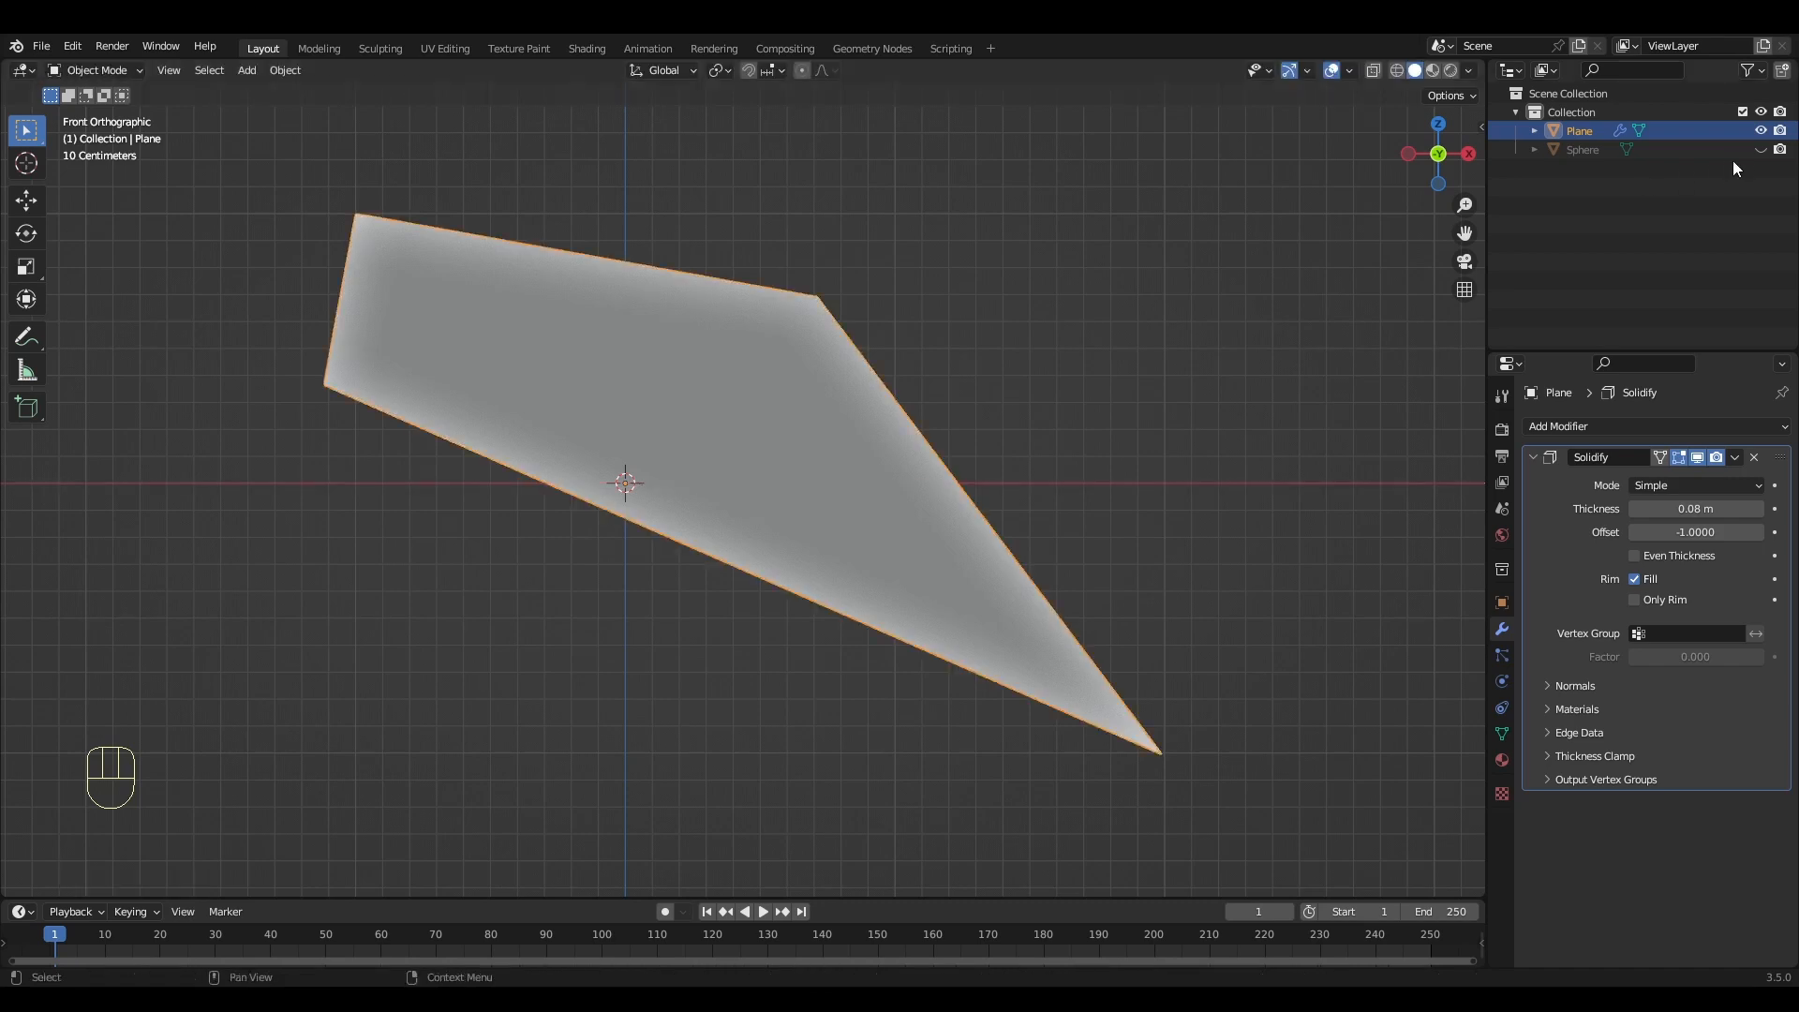
Unhide the rocket body and move the fin down beside the body's lower right side, just above the nozzle
{"action": "left_click", "coordinate": [1761, 150]}
{"action": "scroll", "coordinate": [965, 445], "scroll_direction": "down", "scroll_amount": 4}
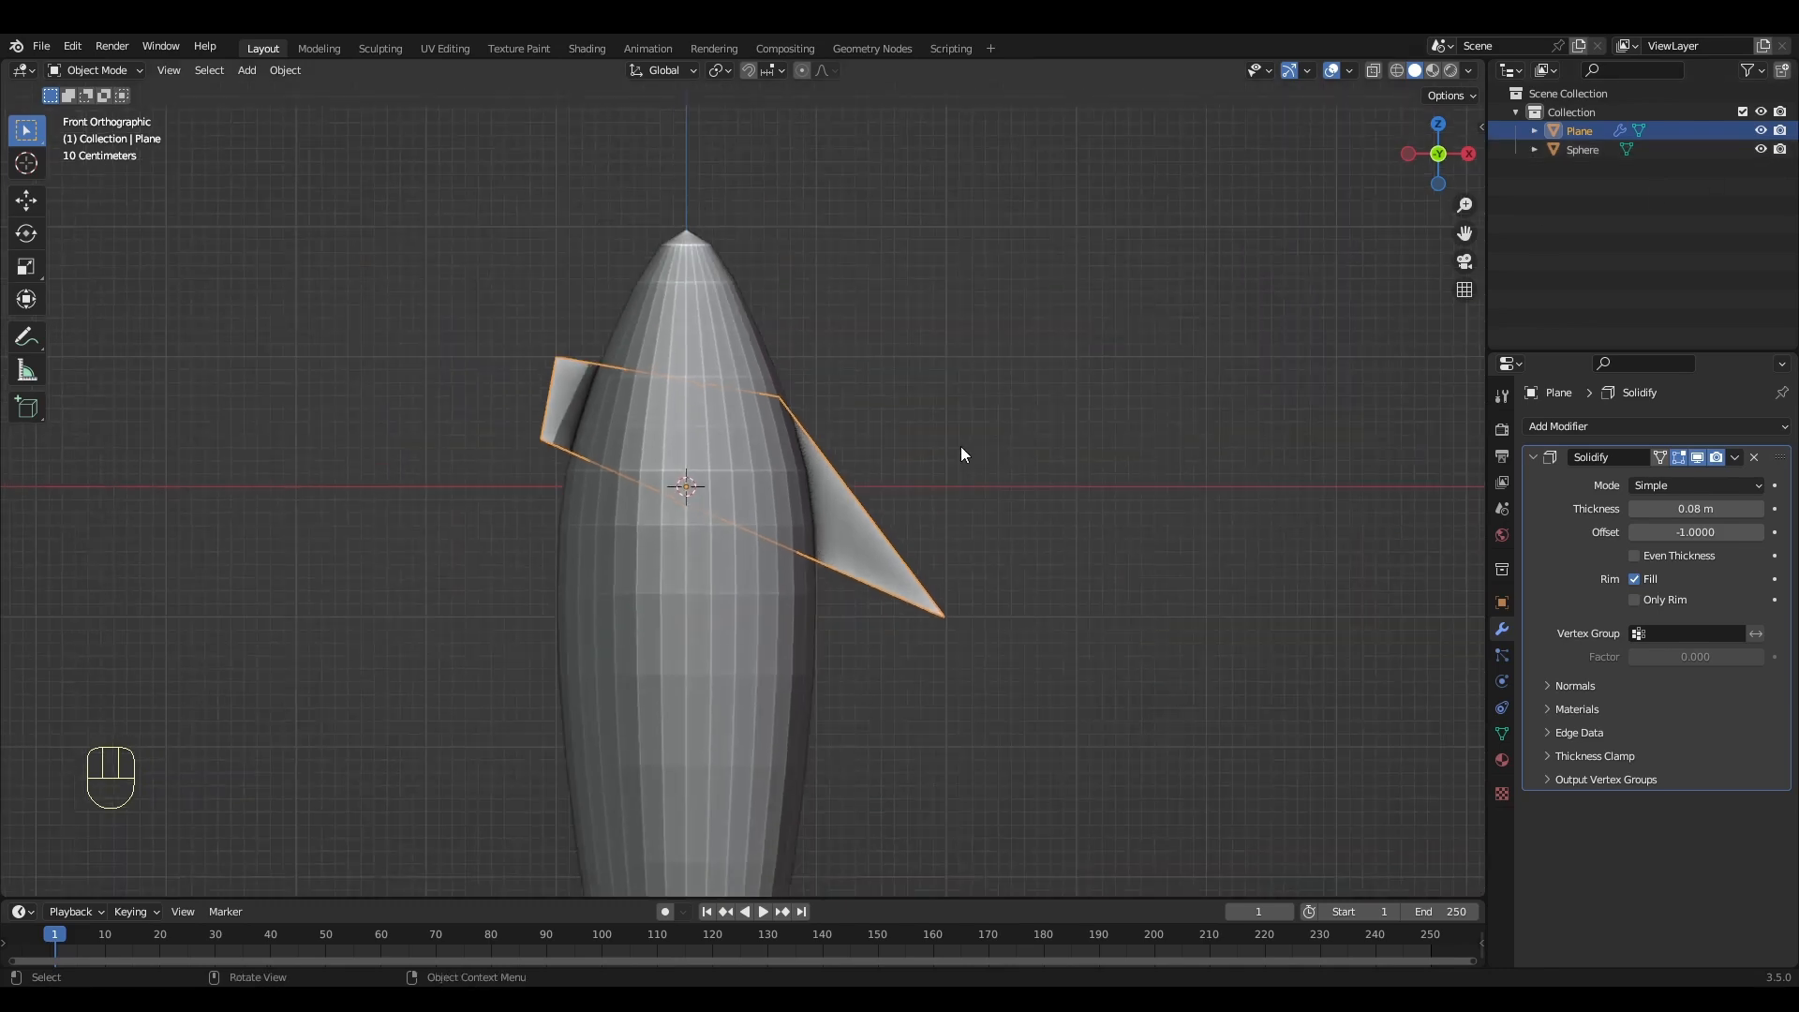
{"action": "scroll", "coordinate": [962, 454], "scroll_direction": "down", "scroll_amount": 3}
{"action": "key", "text": "g"}
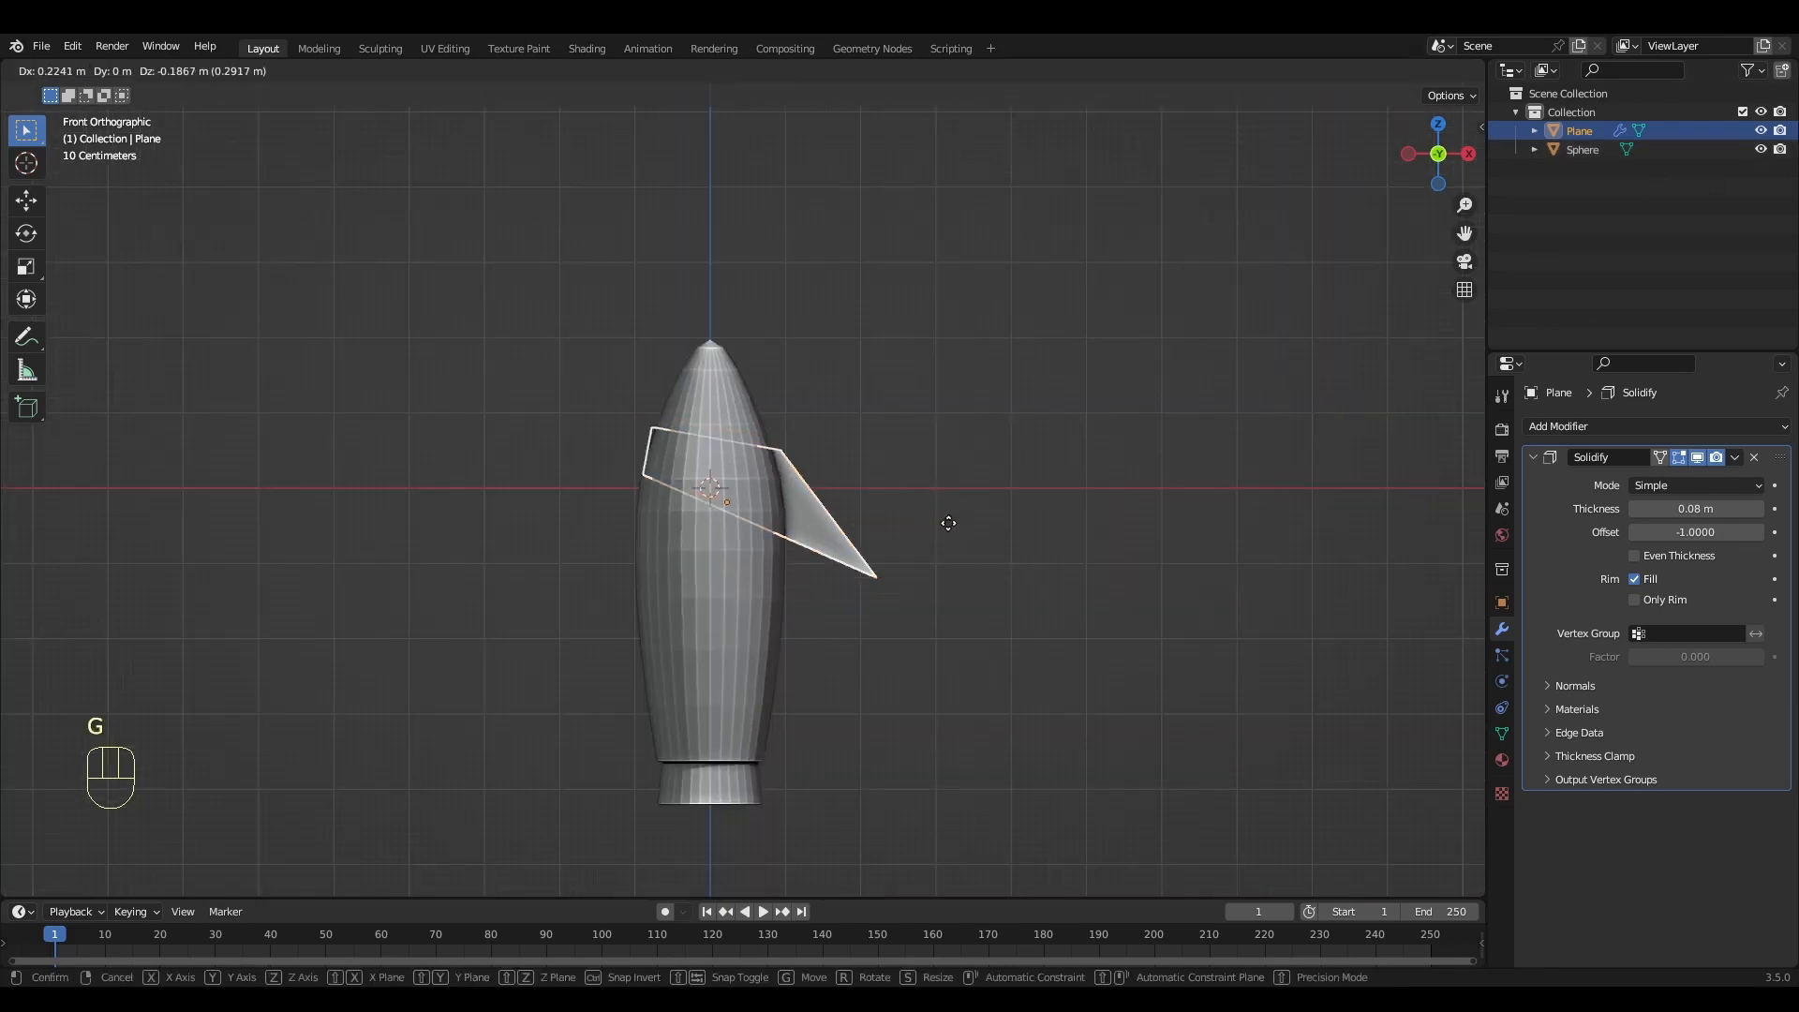
{"action": "left_click", "coordinate": [1057, 770]}
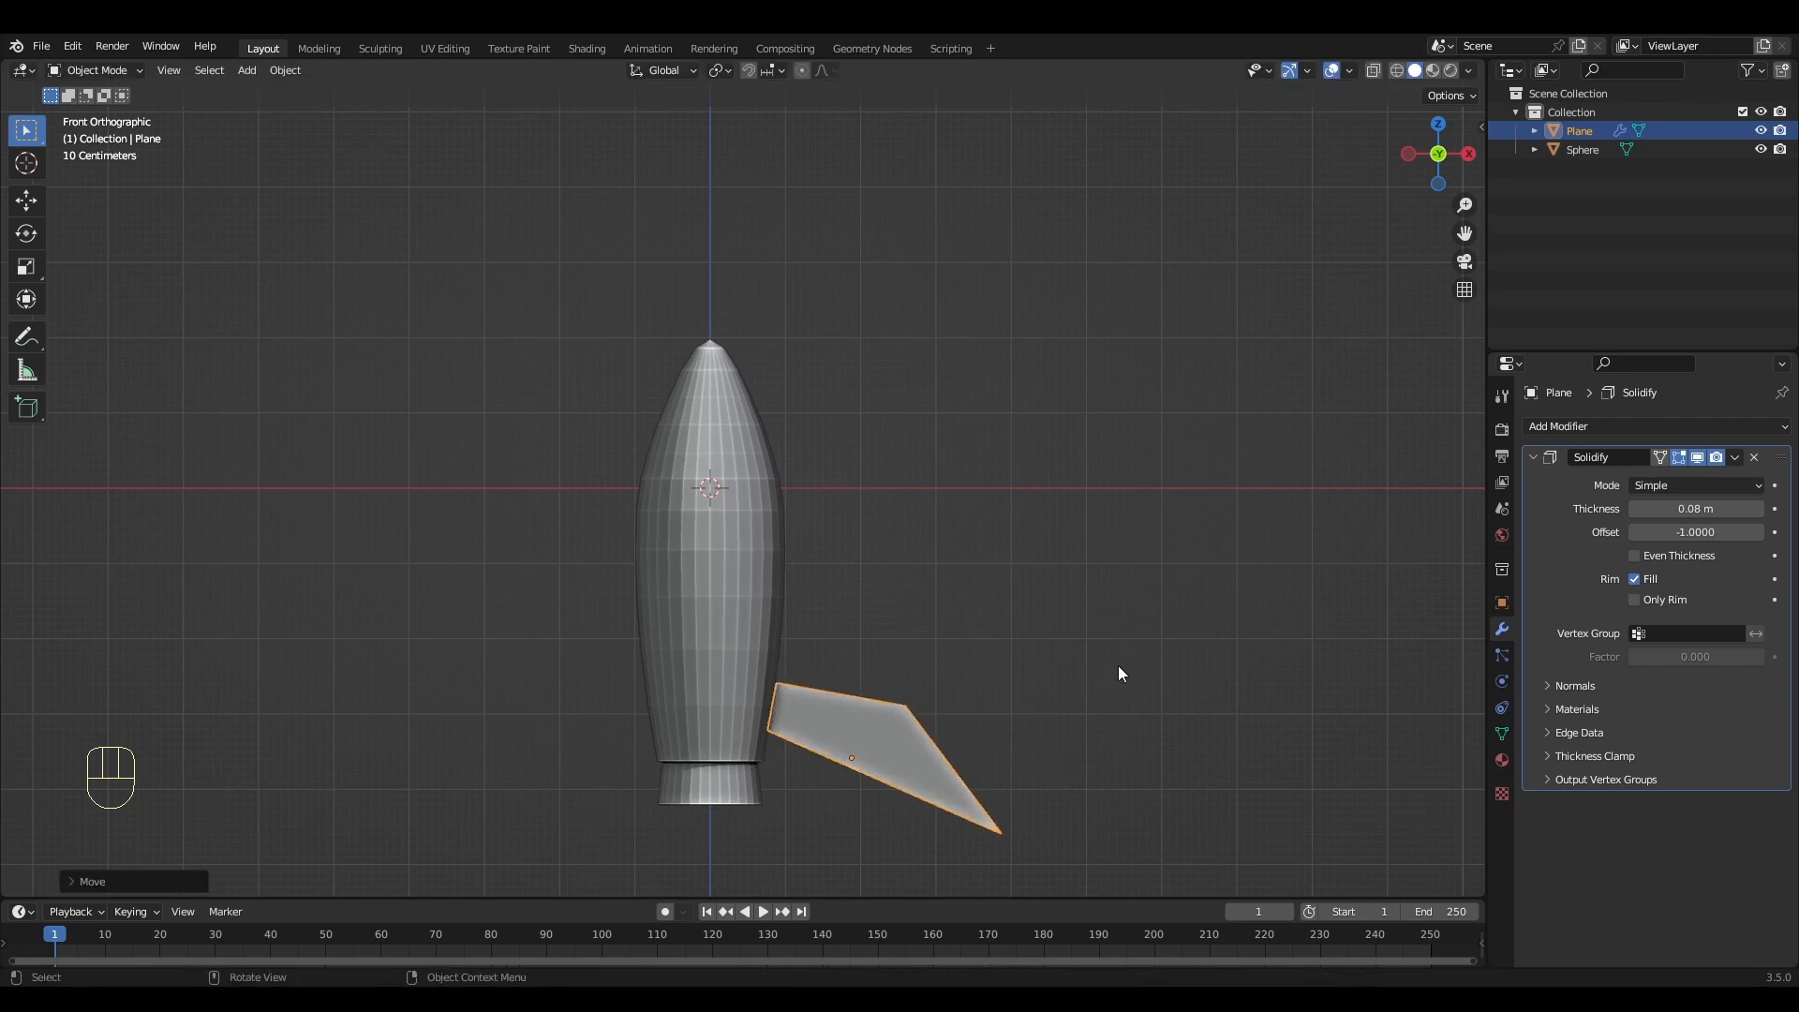
Scale the fin to about 0.88 and move it about 0.27 m inward so its root edge meets the body
{"action": "key", "text": "s"}
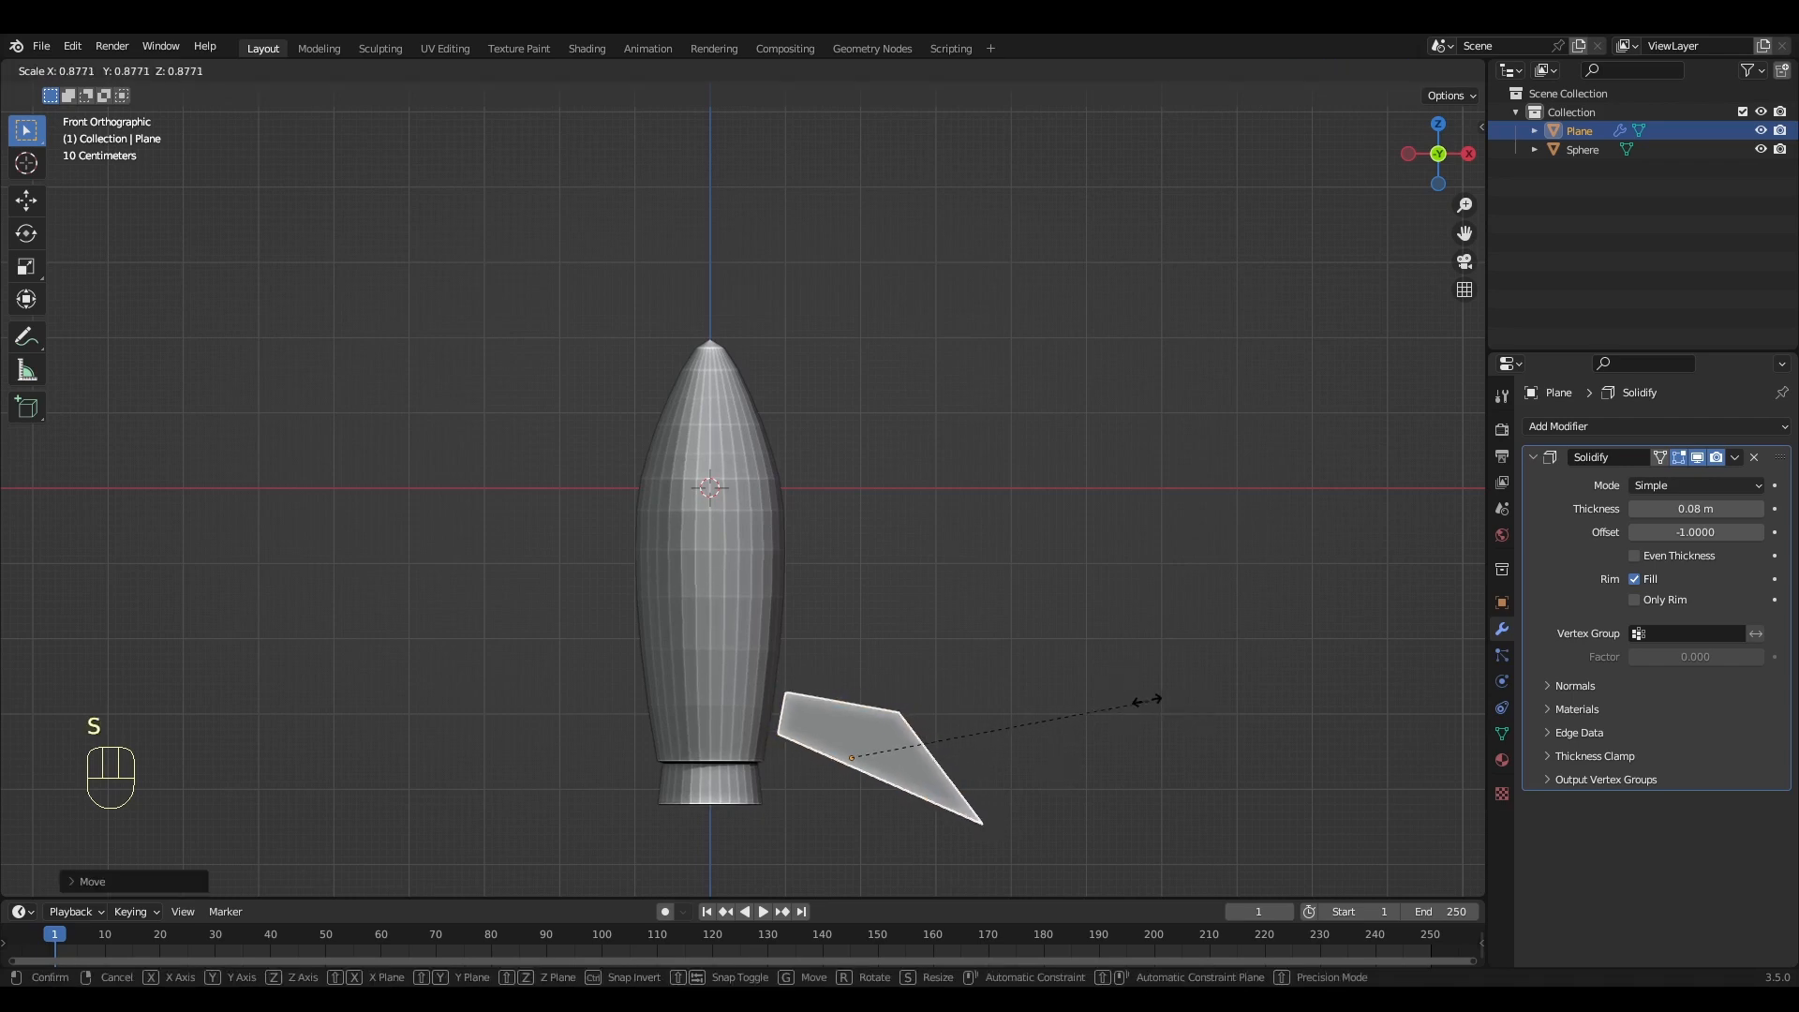
{"action": "left_click", "coordinate": [1137, 702]}
{"action": "key", "text": "g"}
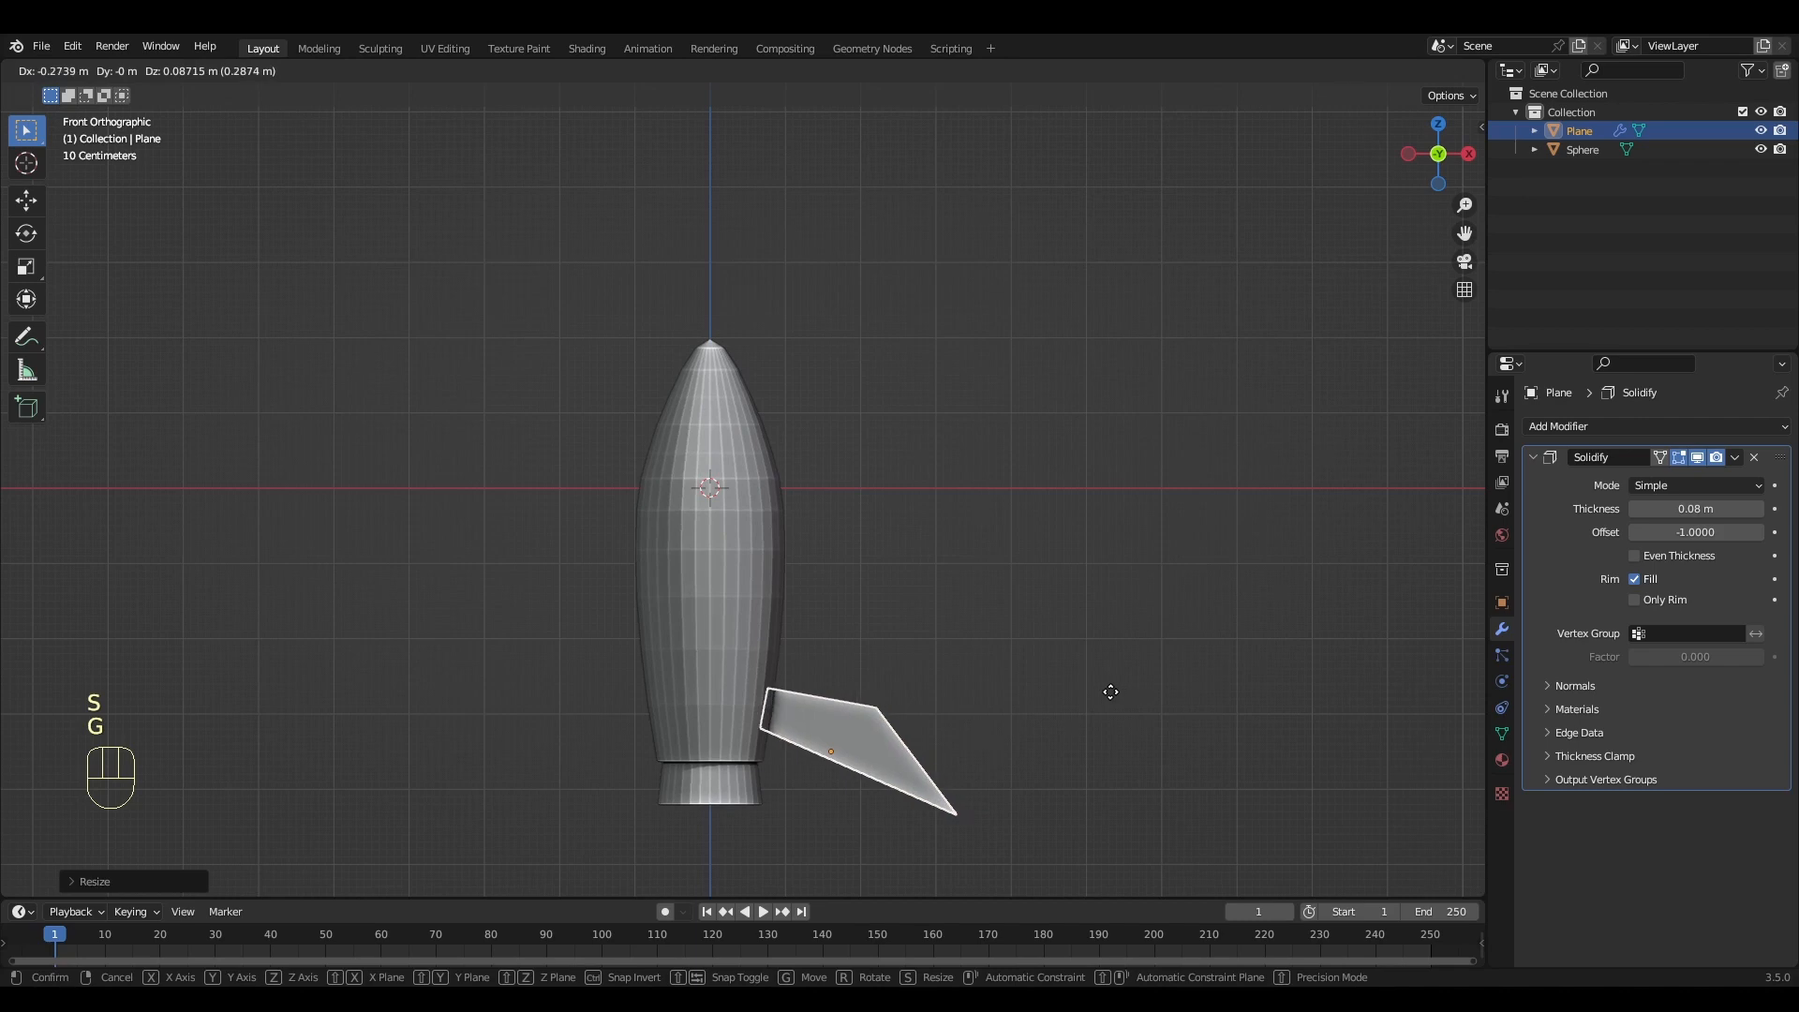
{"action": "left_click", "coordinate": [1110, 691]}
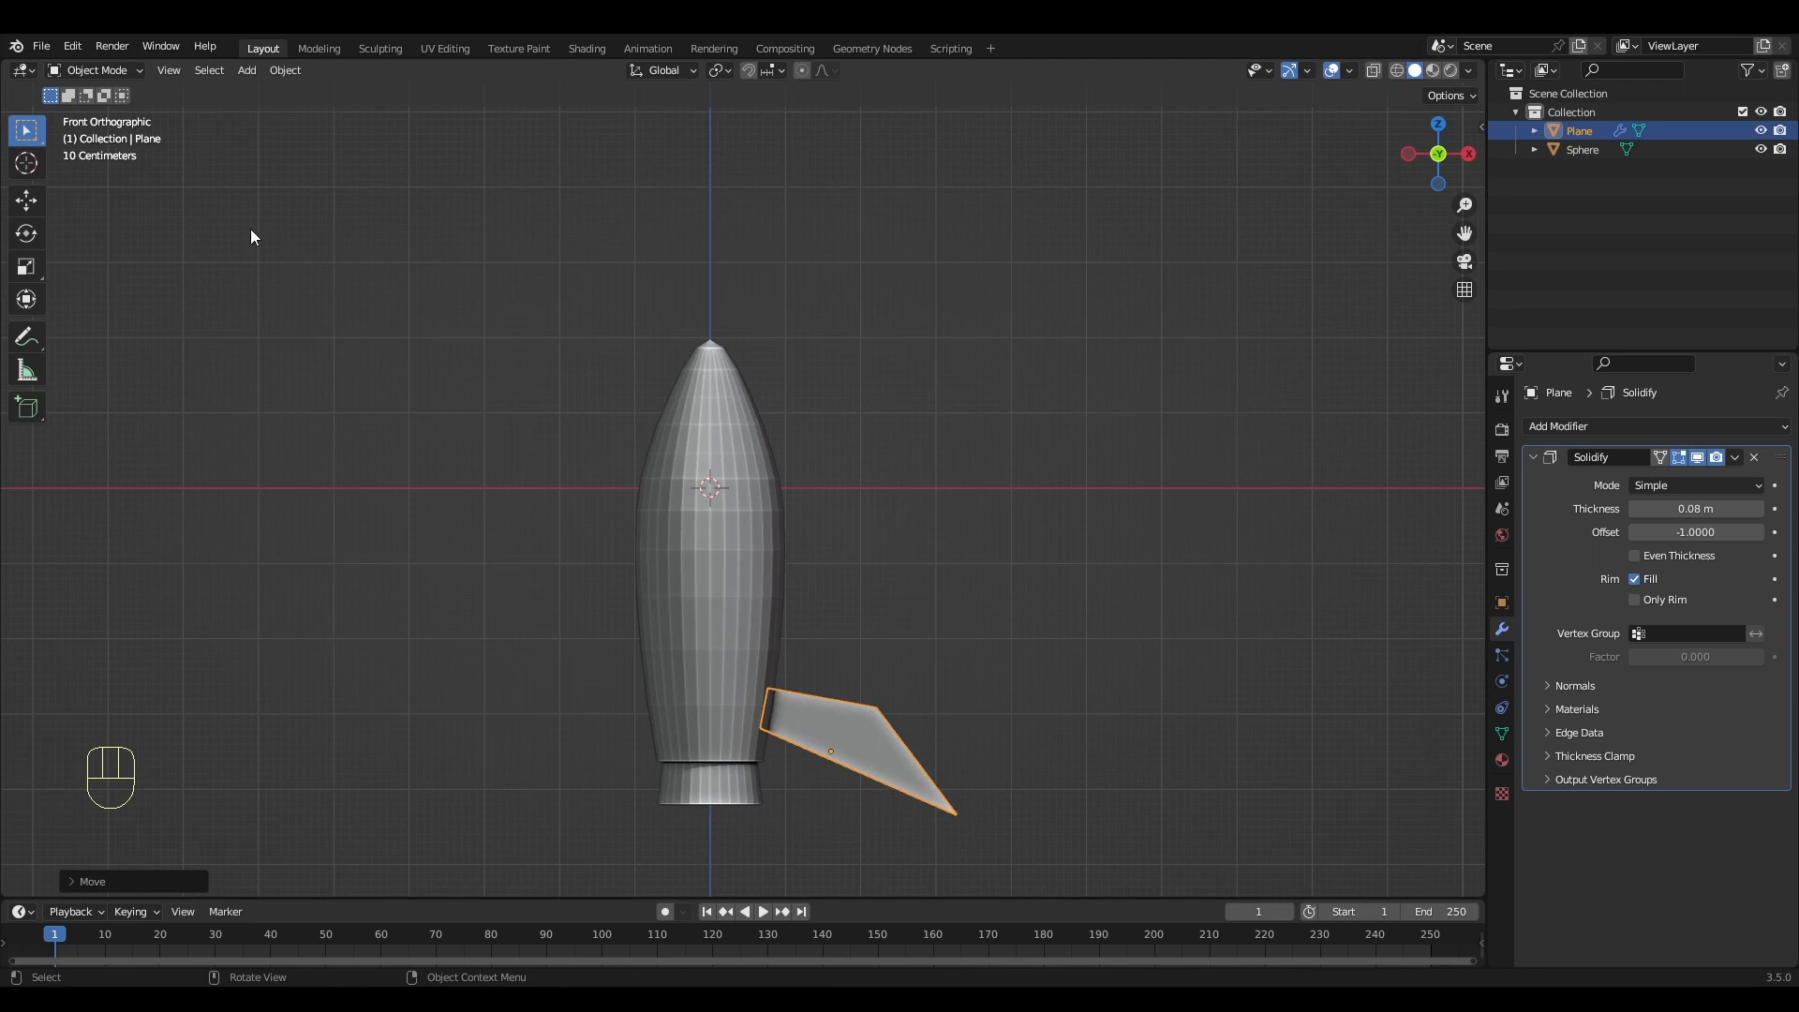
Reshape the fin by moving its lower outer tip inward and down, and its upper outer vertex about 0.75 m inward
{"action": "key", "text": "Tab"}
{"action": "left_click", "coordinate": [954, 814]}
{"action": "key", "text": "g"}
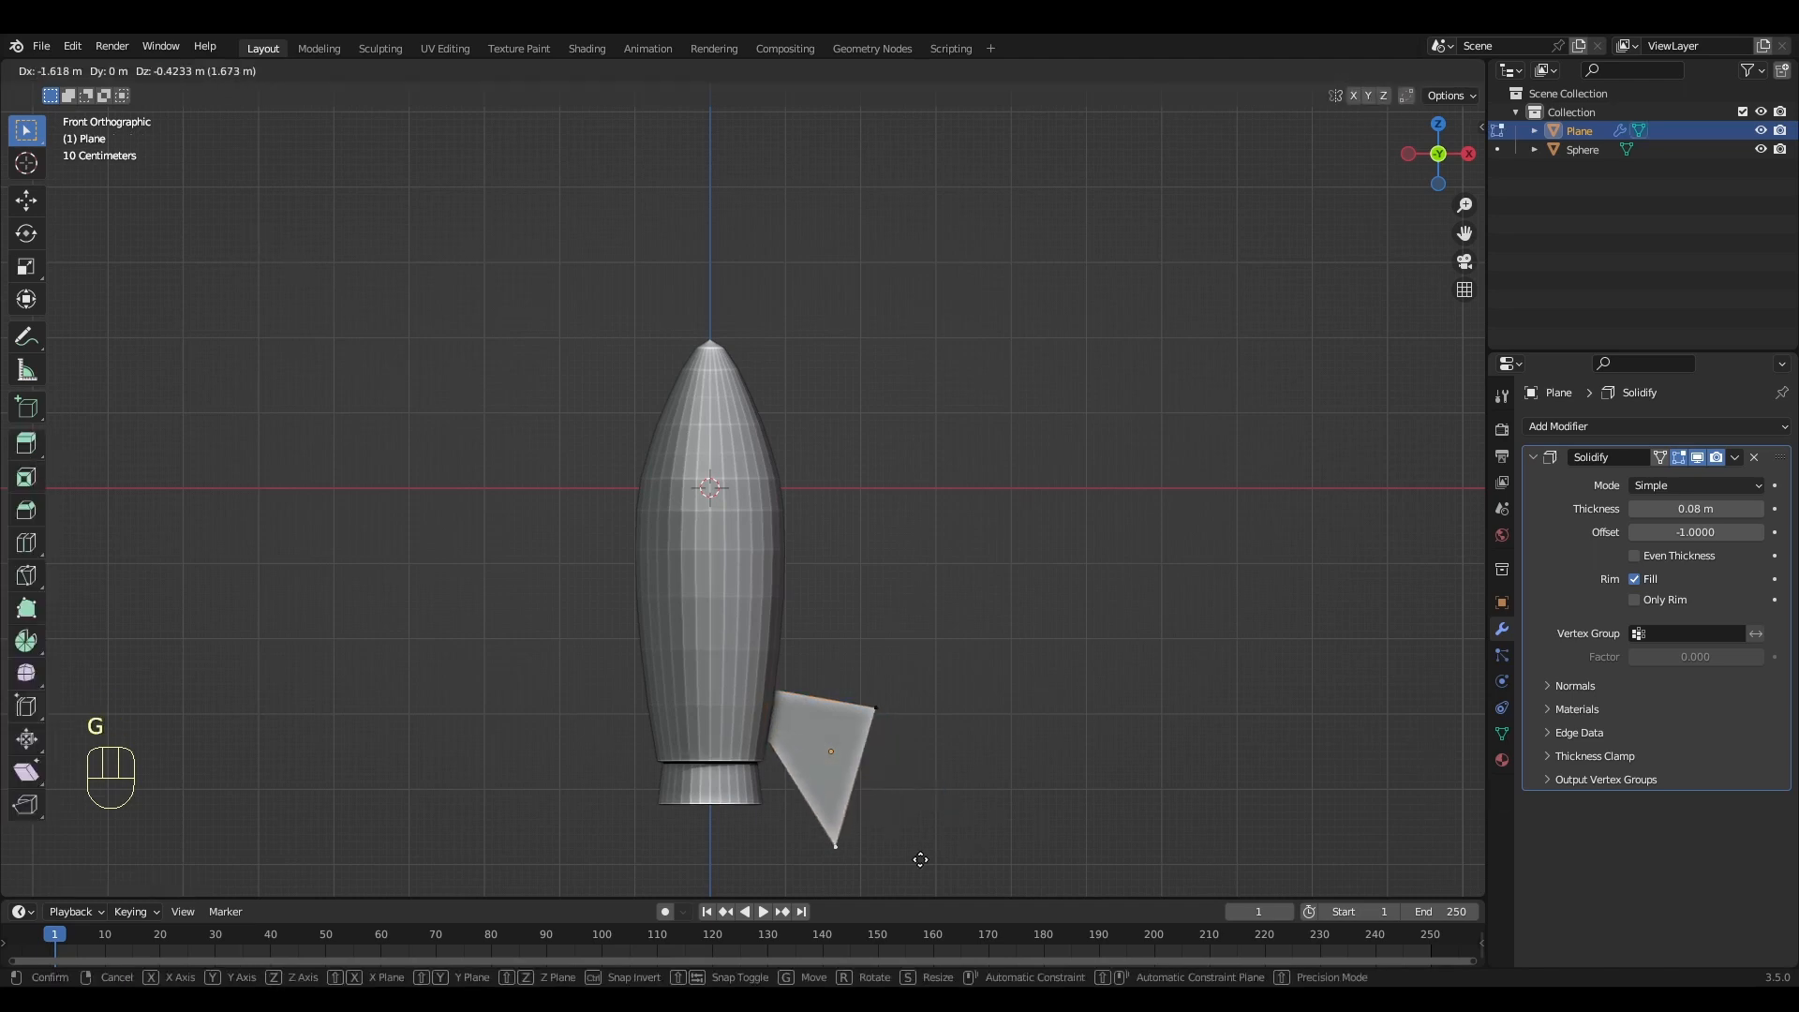
{"action": "left_click", "coordinate": [912, 873]}
{"action": "left_click", "coordinate": [955, 736]}
{"action": "key", "text": "g"}
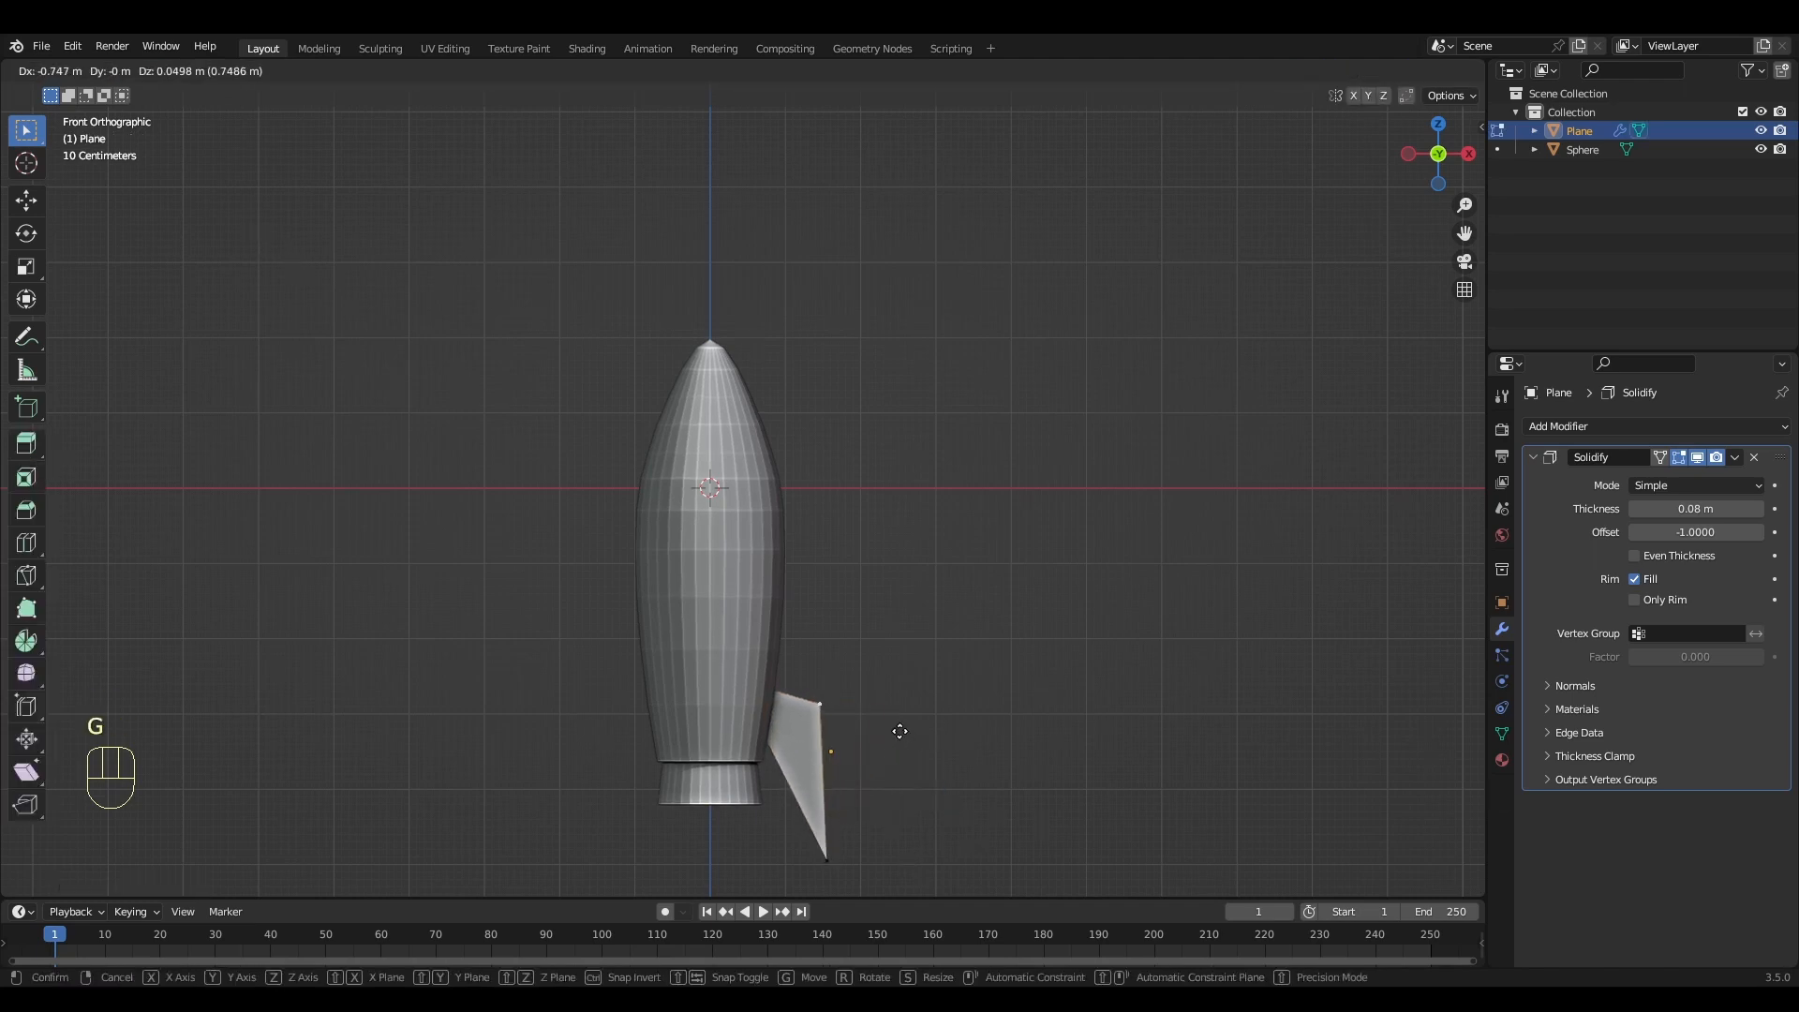
{"action": "left_click", "coordinate": [899, 731]}
Nudge the fin's bottom tip slightly inward to straighten the outer edge, and finish editing the mesh
{"action": "left_click", "coordinate": [825, 861]}
{"action": "key", "text": "g"}
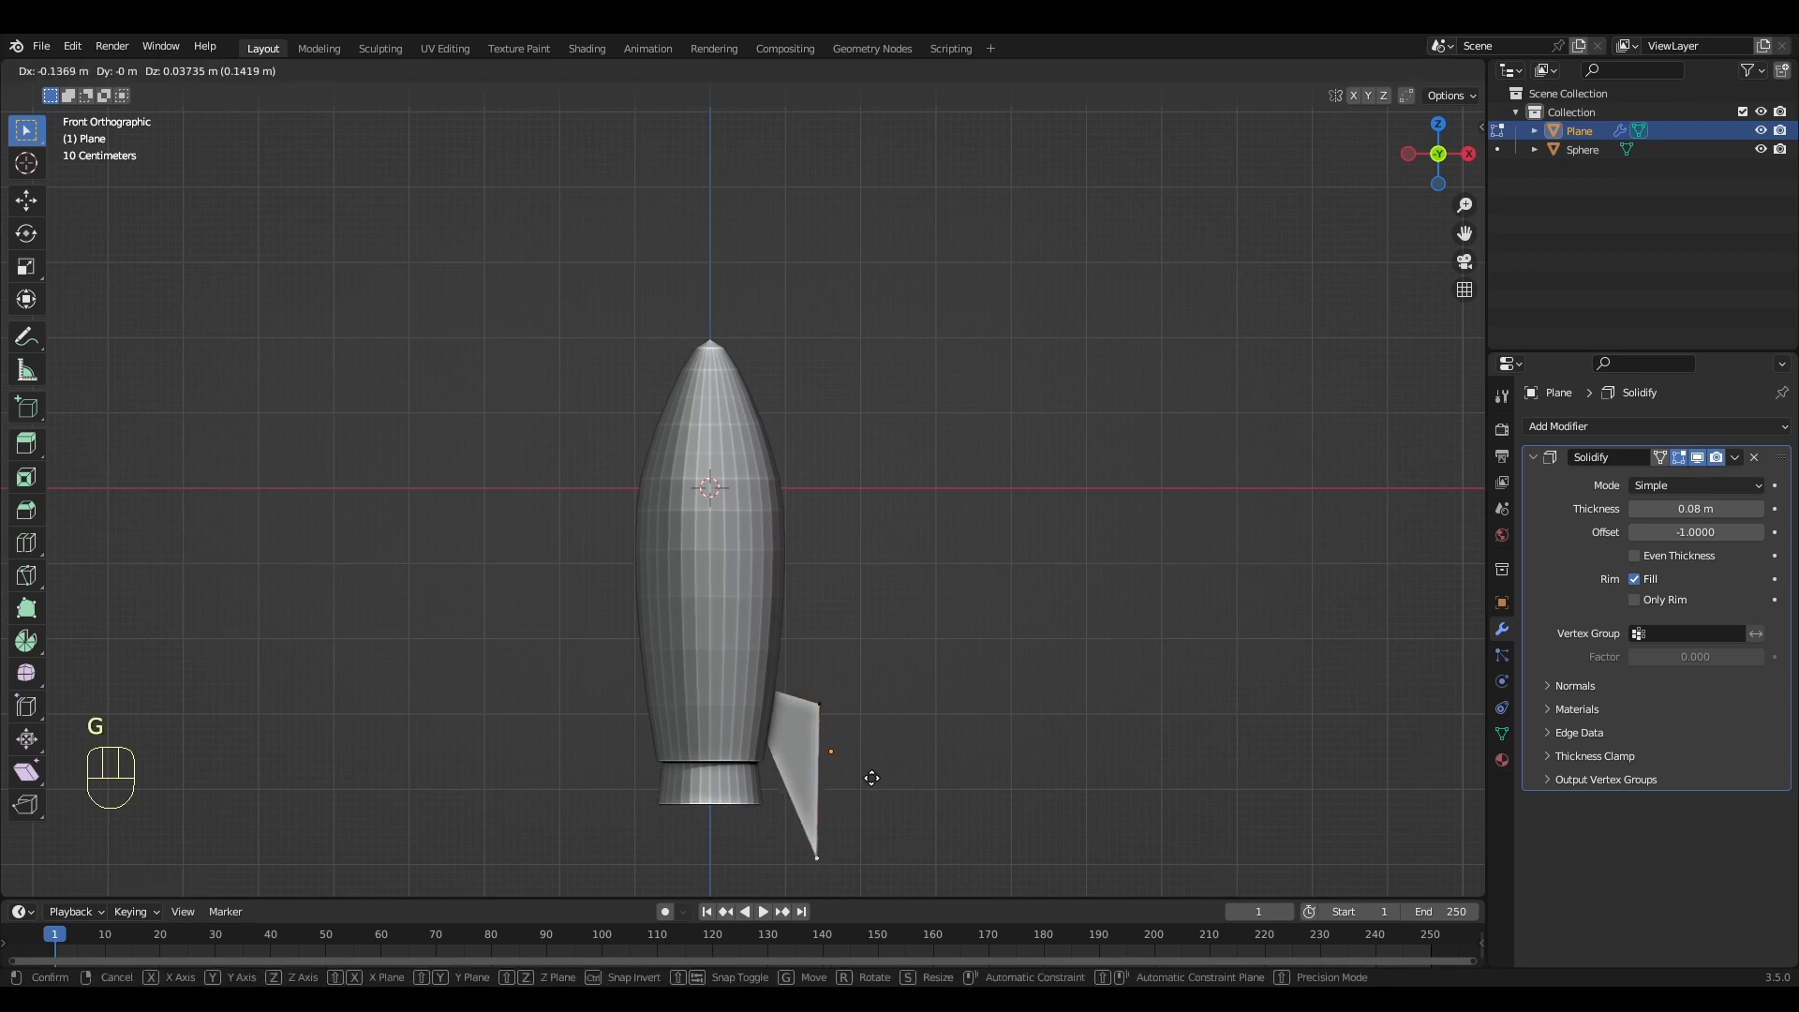
{"action": "left_click", "coordinate": [868, 790]}
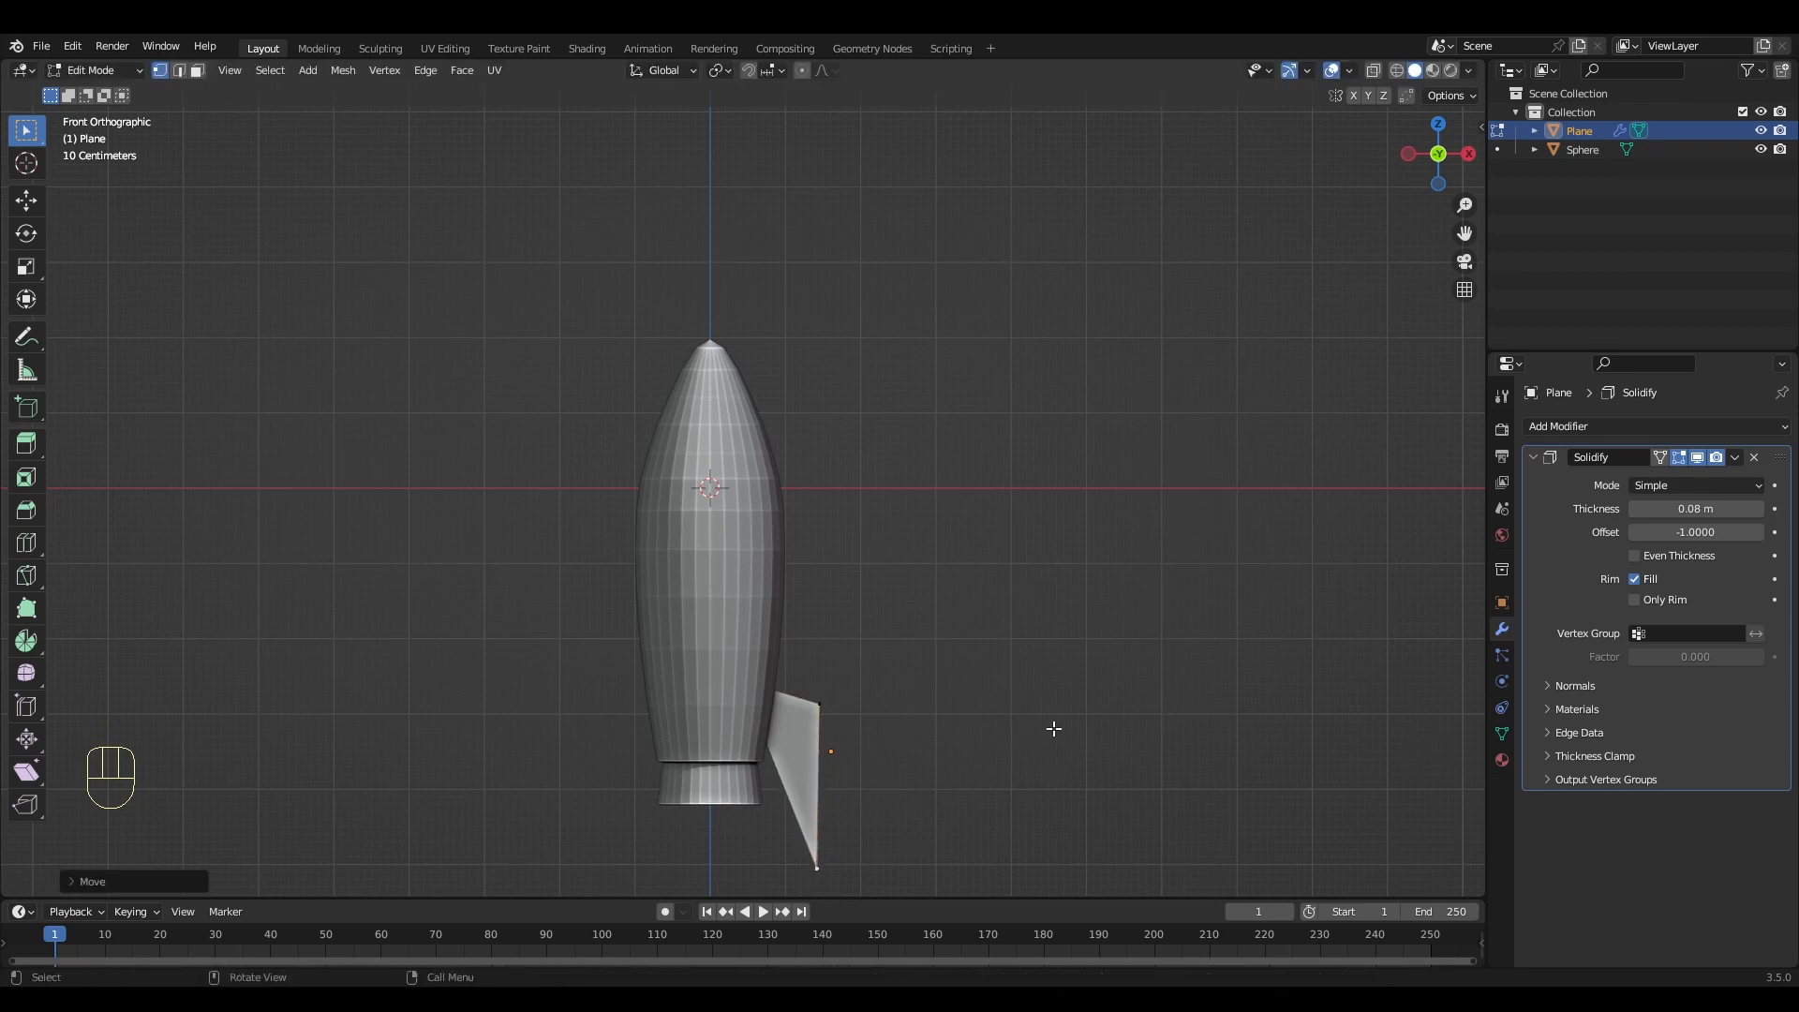
{"action": "left_click", "coordinate": [1053, 728]}
{"action": "key", "text": "Tab"}
{"action": "middle_click_drag", "start_coordinate": [1053, 728], "coordinate": [1104, 718]}
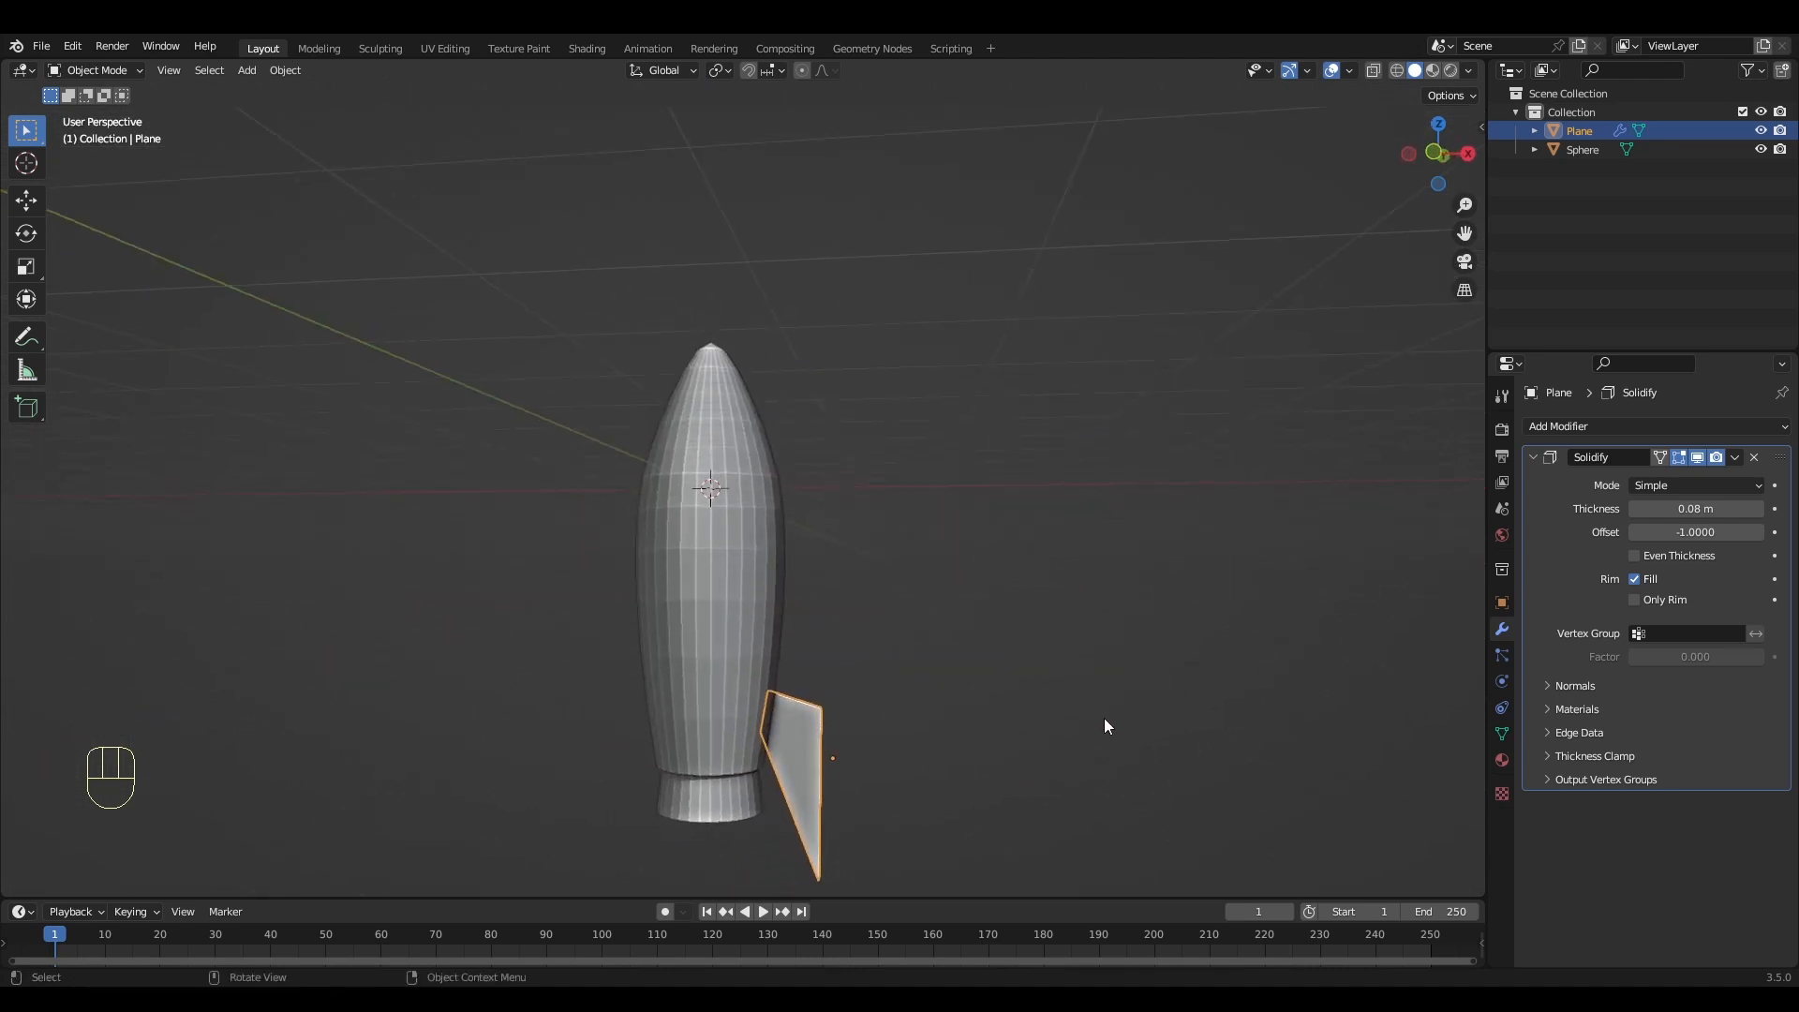
{"action": "key", "text": "KP_1"}
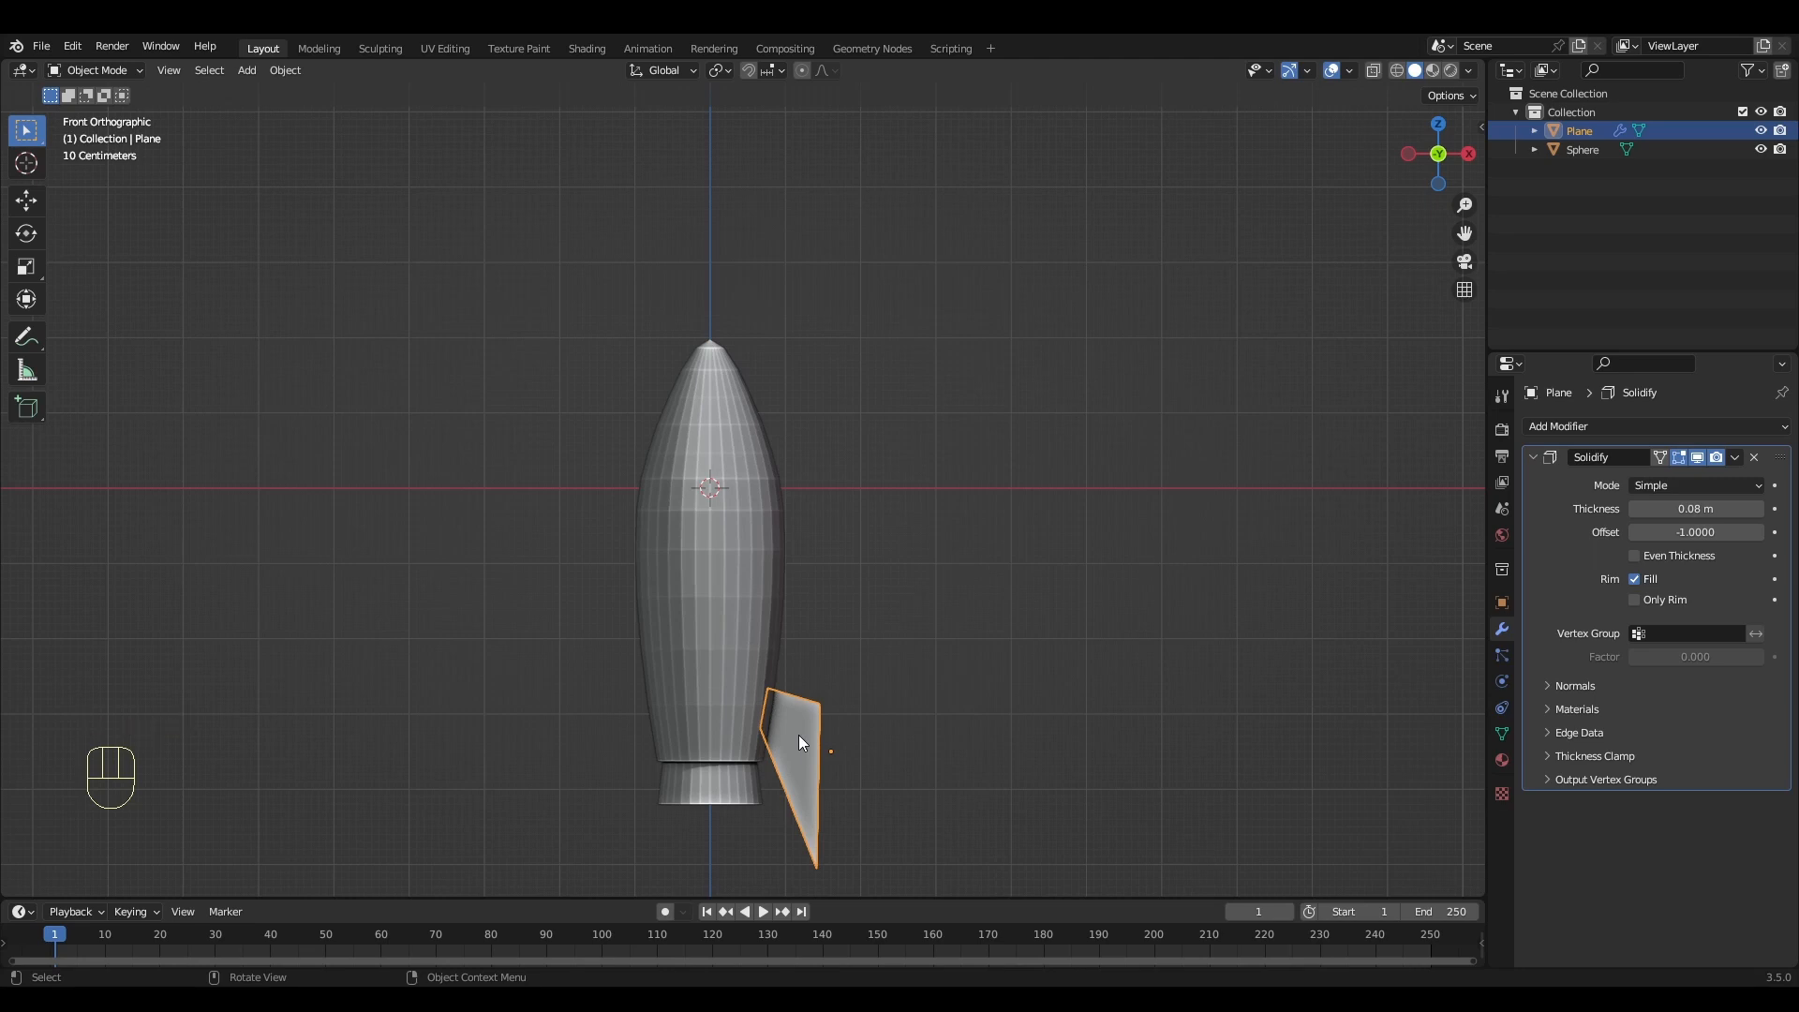
Duplicate the fin in place and rotate the copy 180° about the global Z axis
{"action": "key", "text": "shift+d"}
{"action": "right_click", "coordinate": [952, 695]}
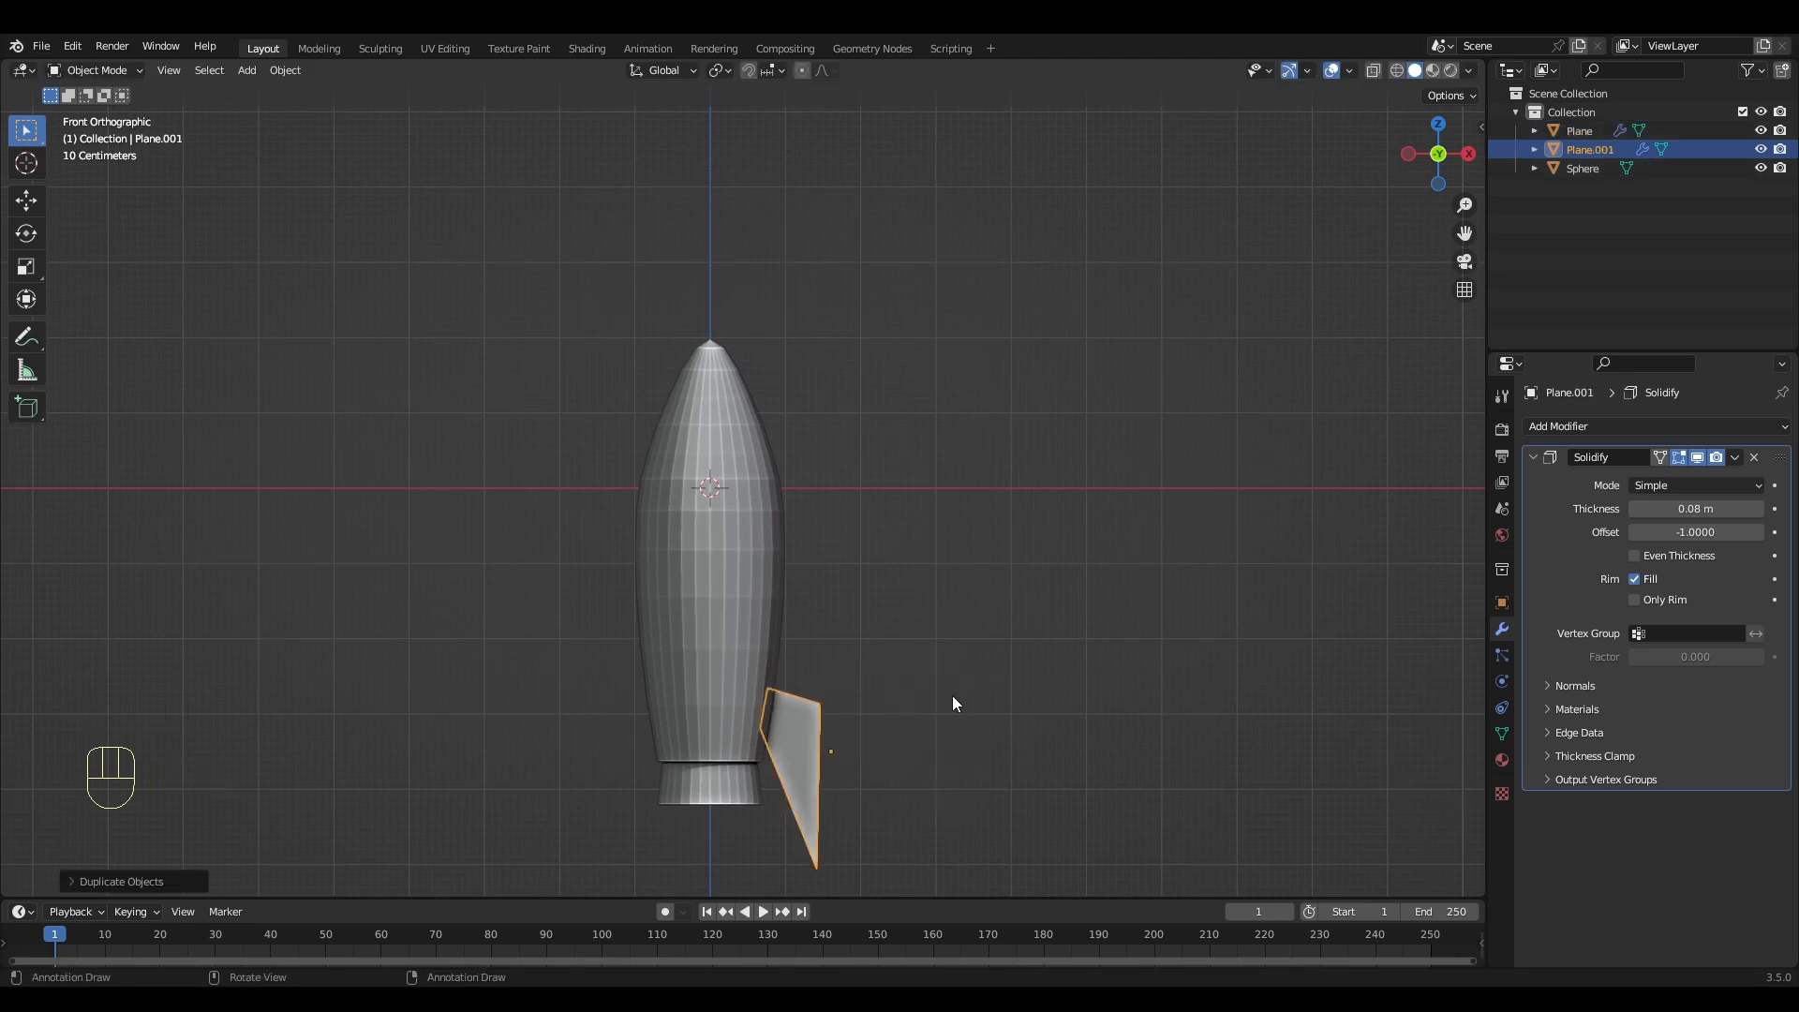
{"action": "key", "text": "r"}
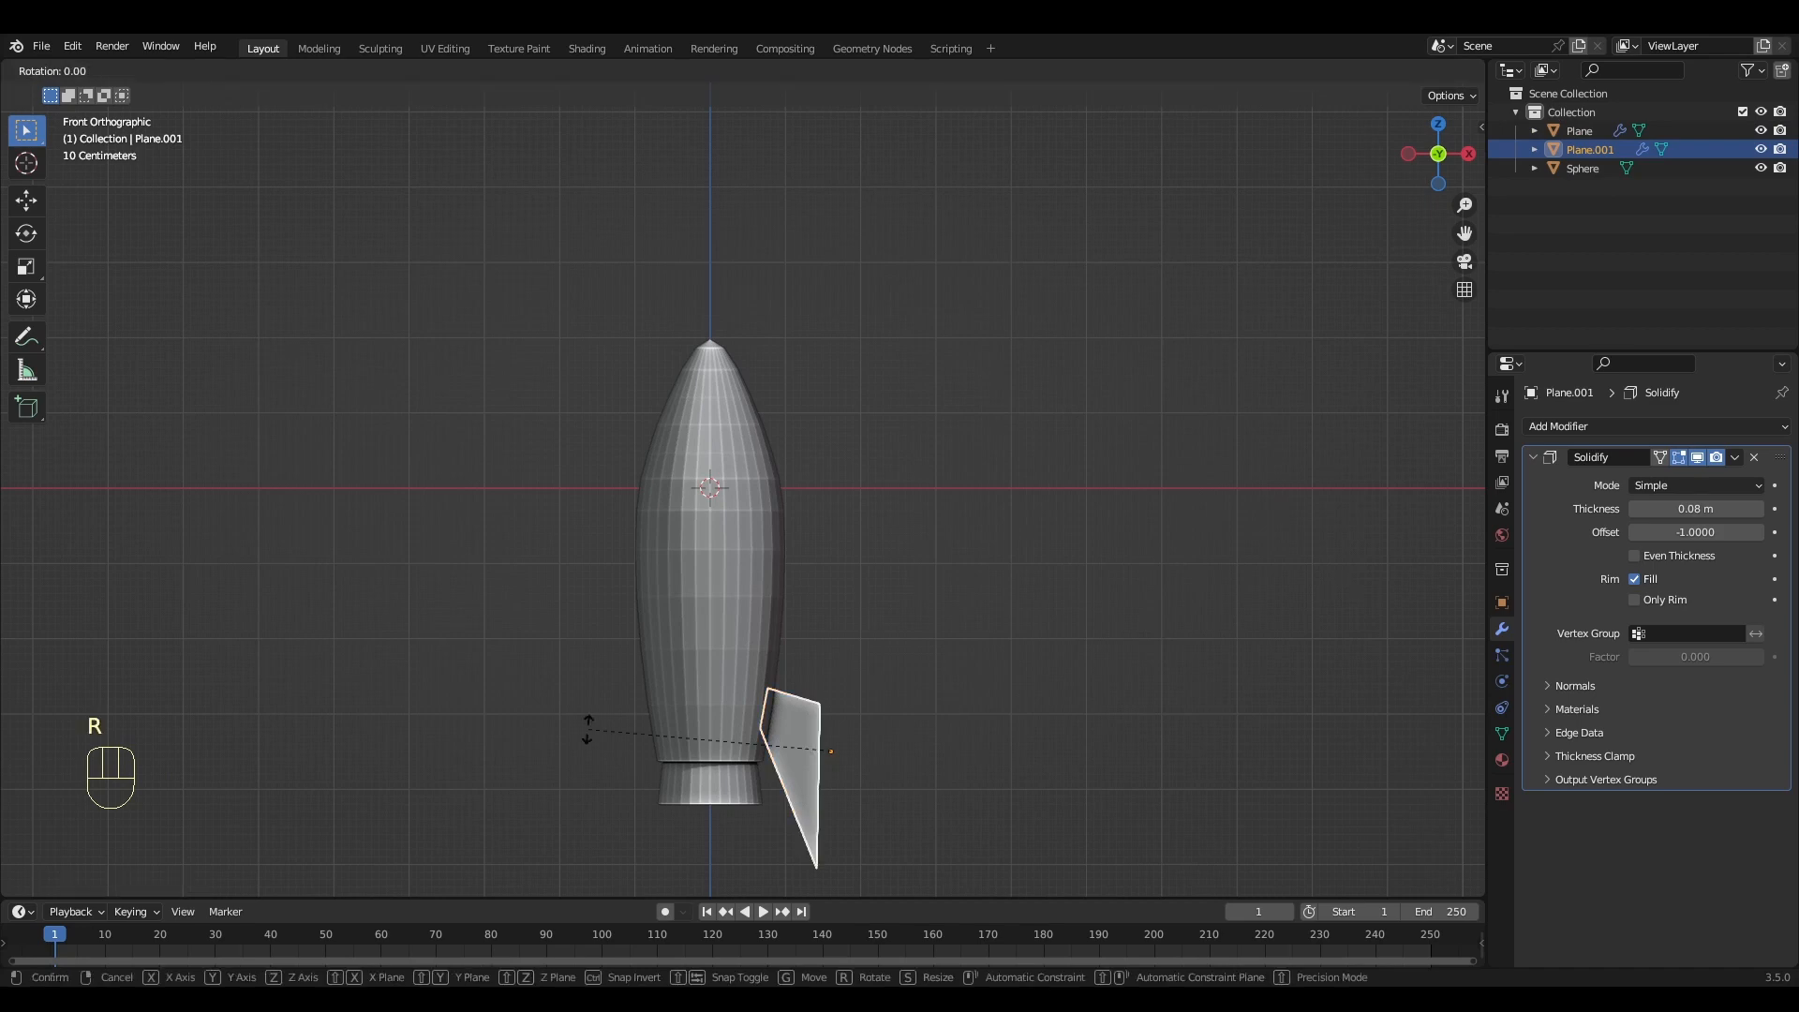
{"action": "type", "text": "z180"}
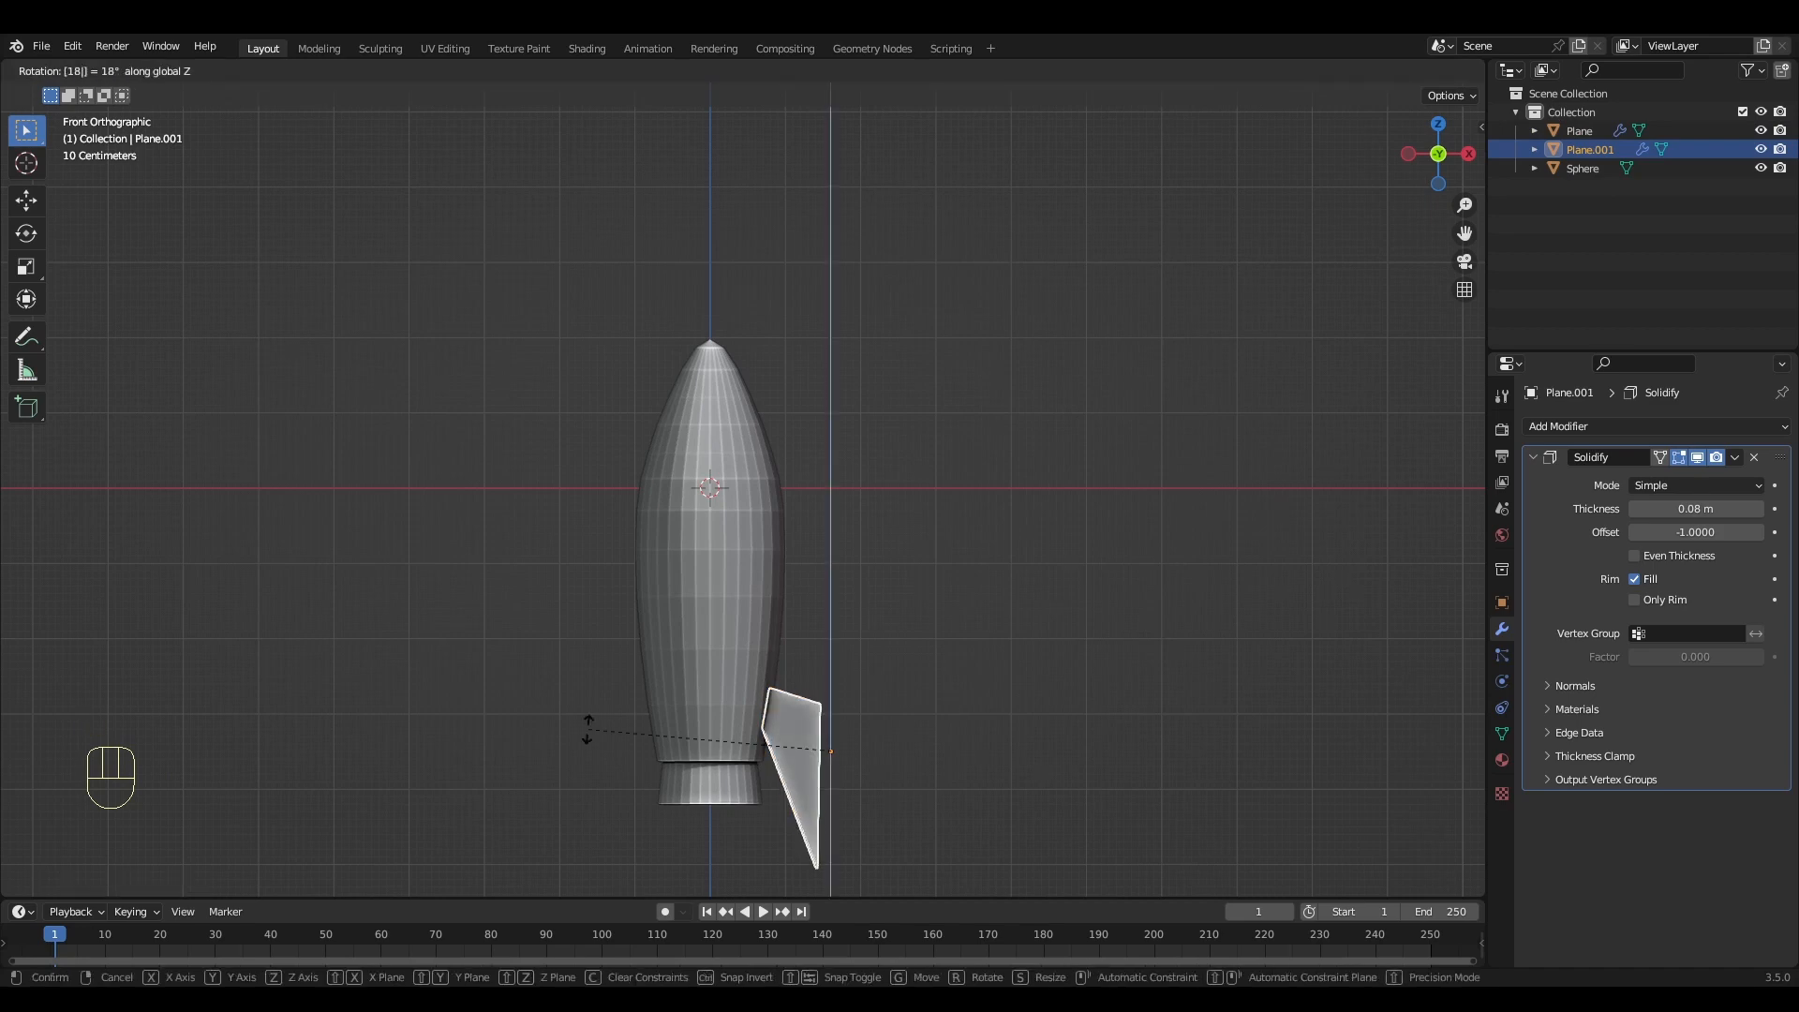
{"action": "key", "text": "Return"}
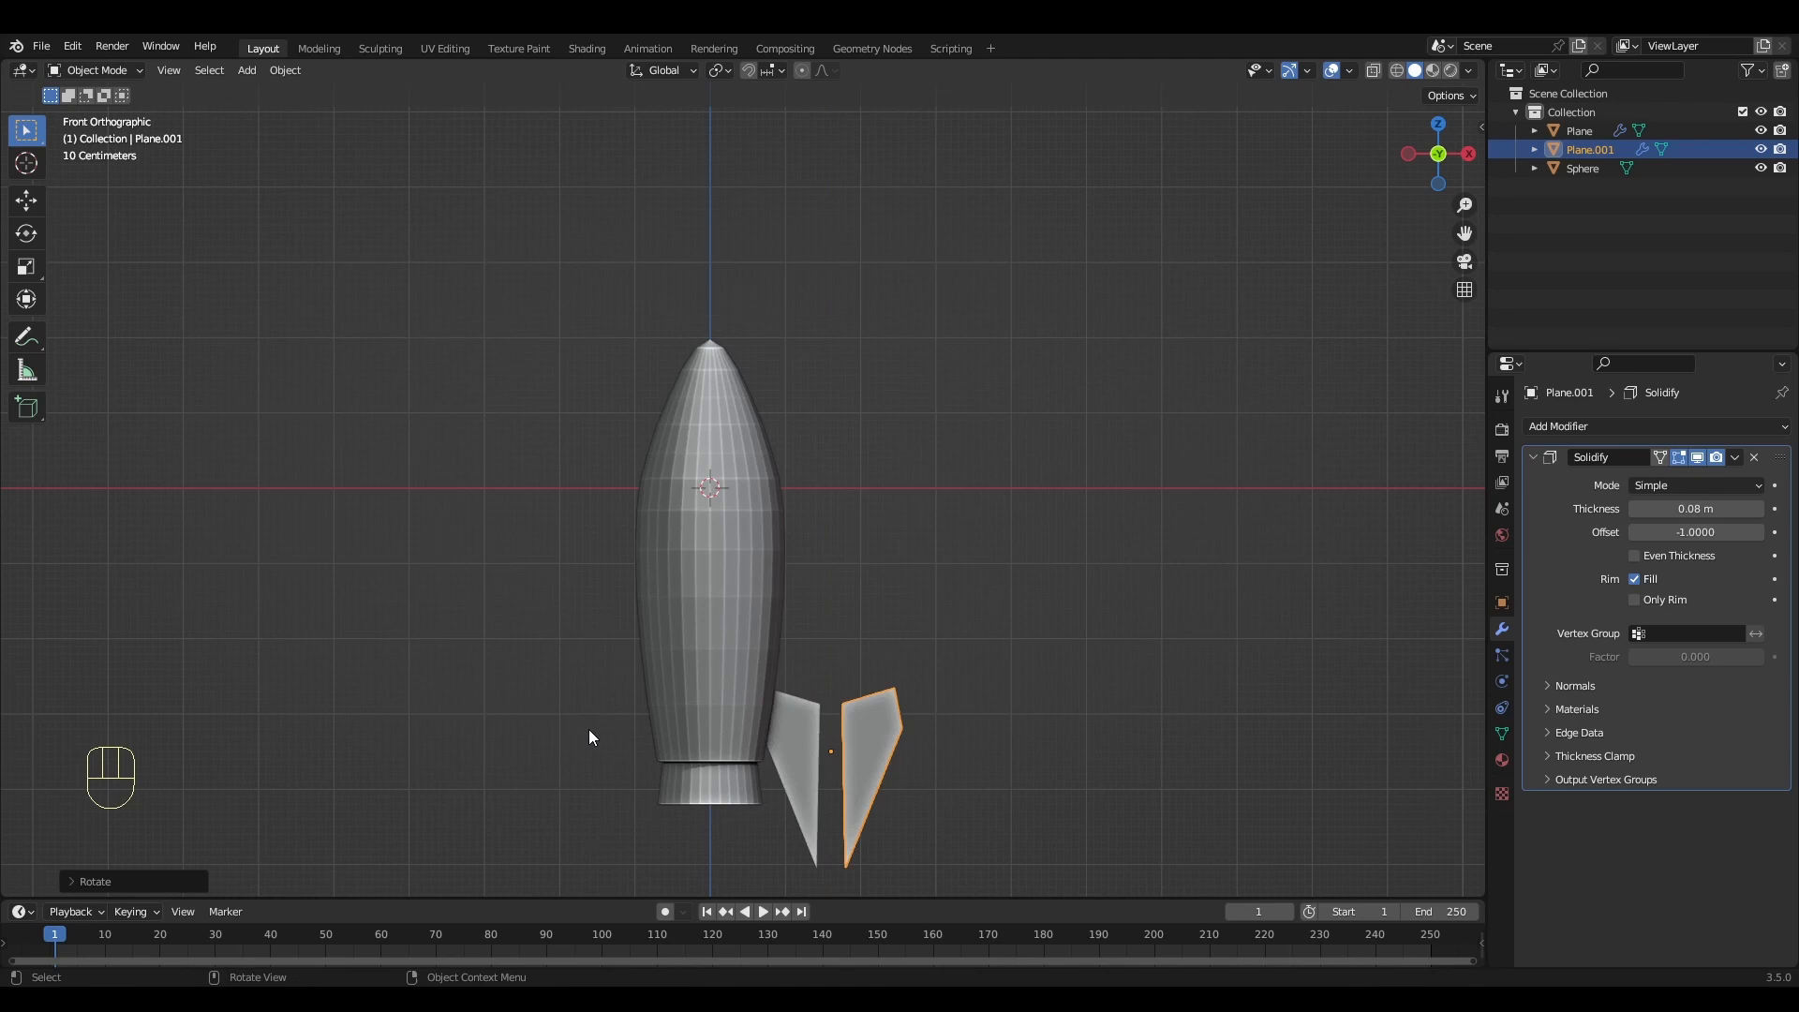
Move the copied fin about 3.3 m in negative X to the opposite side of the rocket body
{"action": "key", "text": "g"}
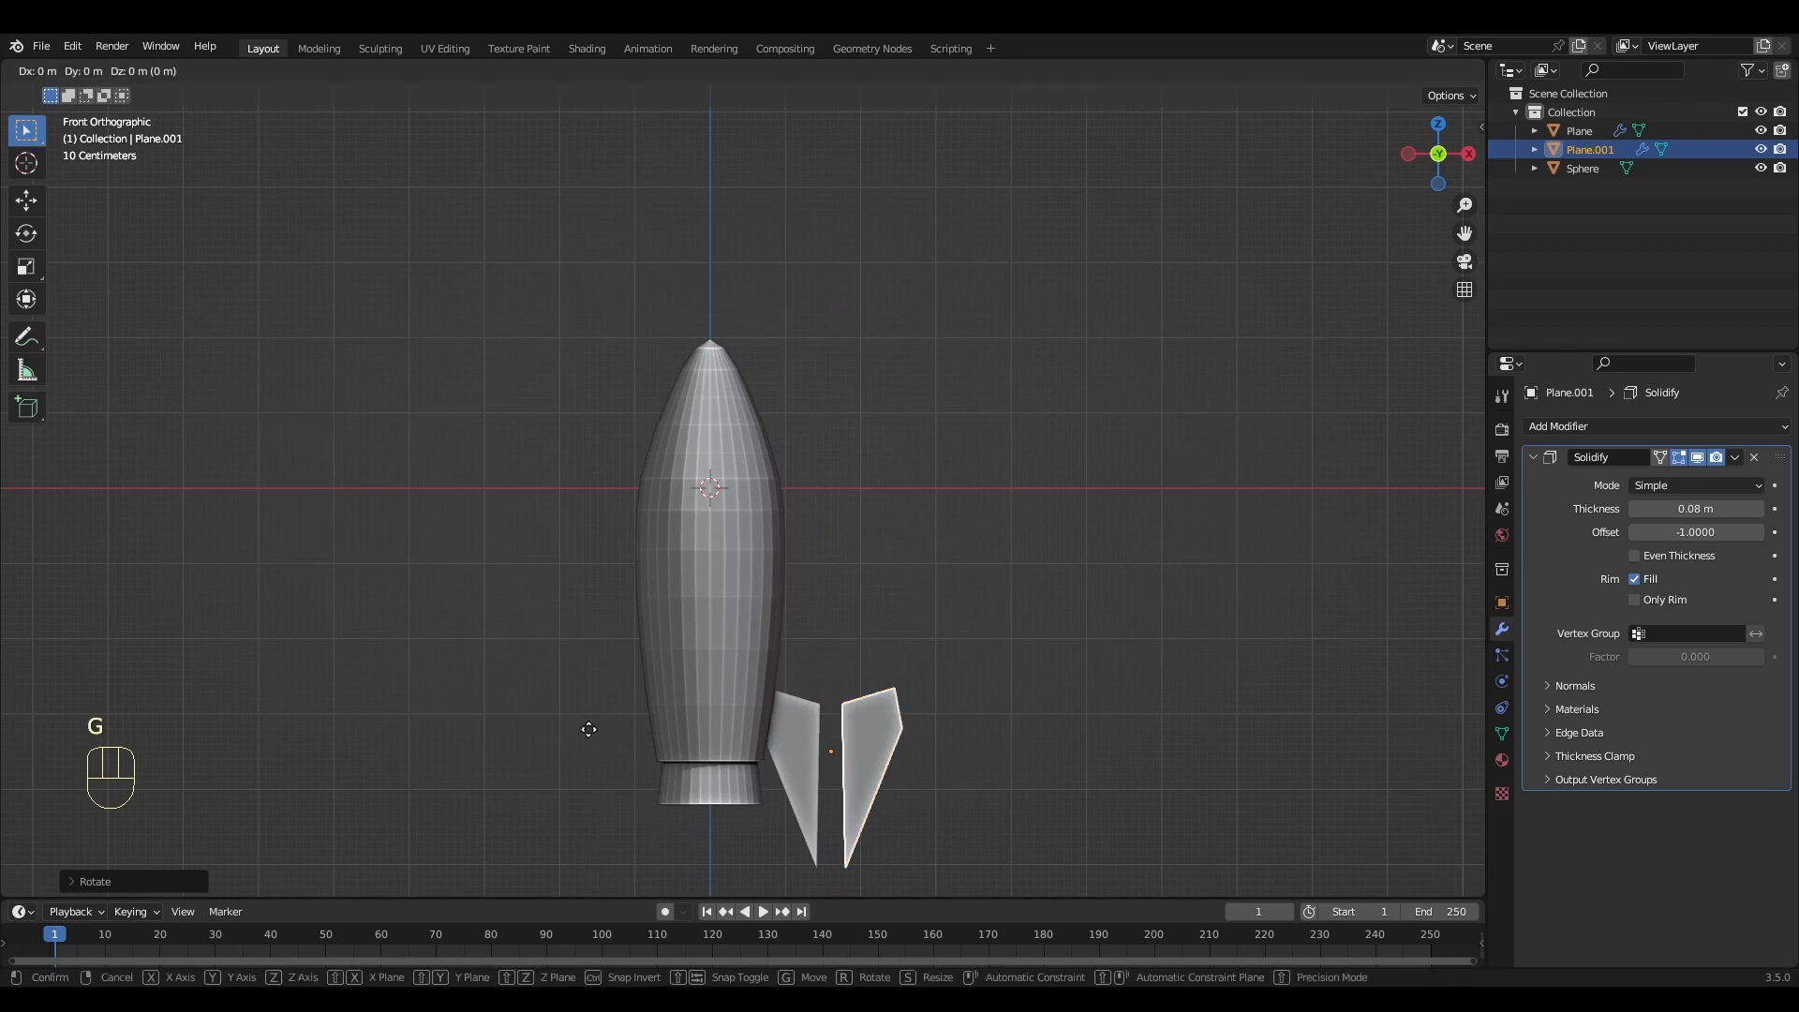
{"action": "key", "text": "x"}
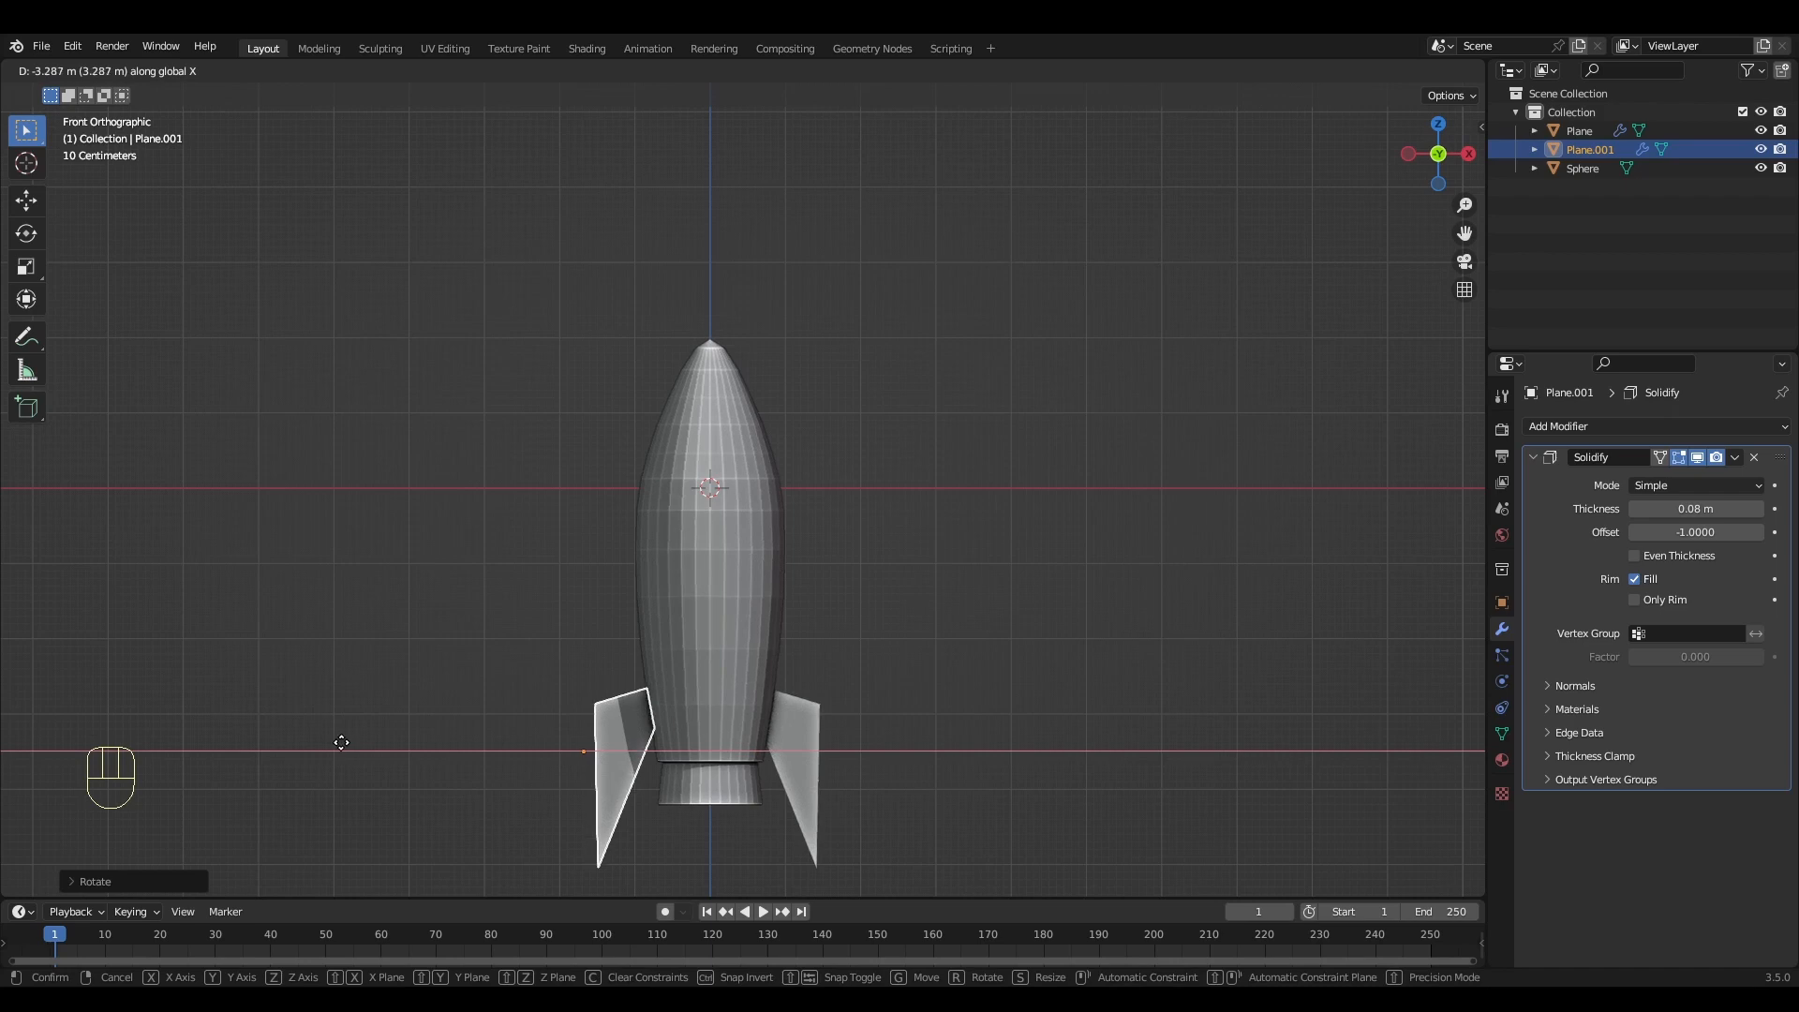
{"action": "left_click", "coordinate": [343, 740]}
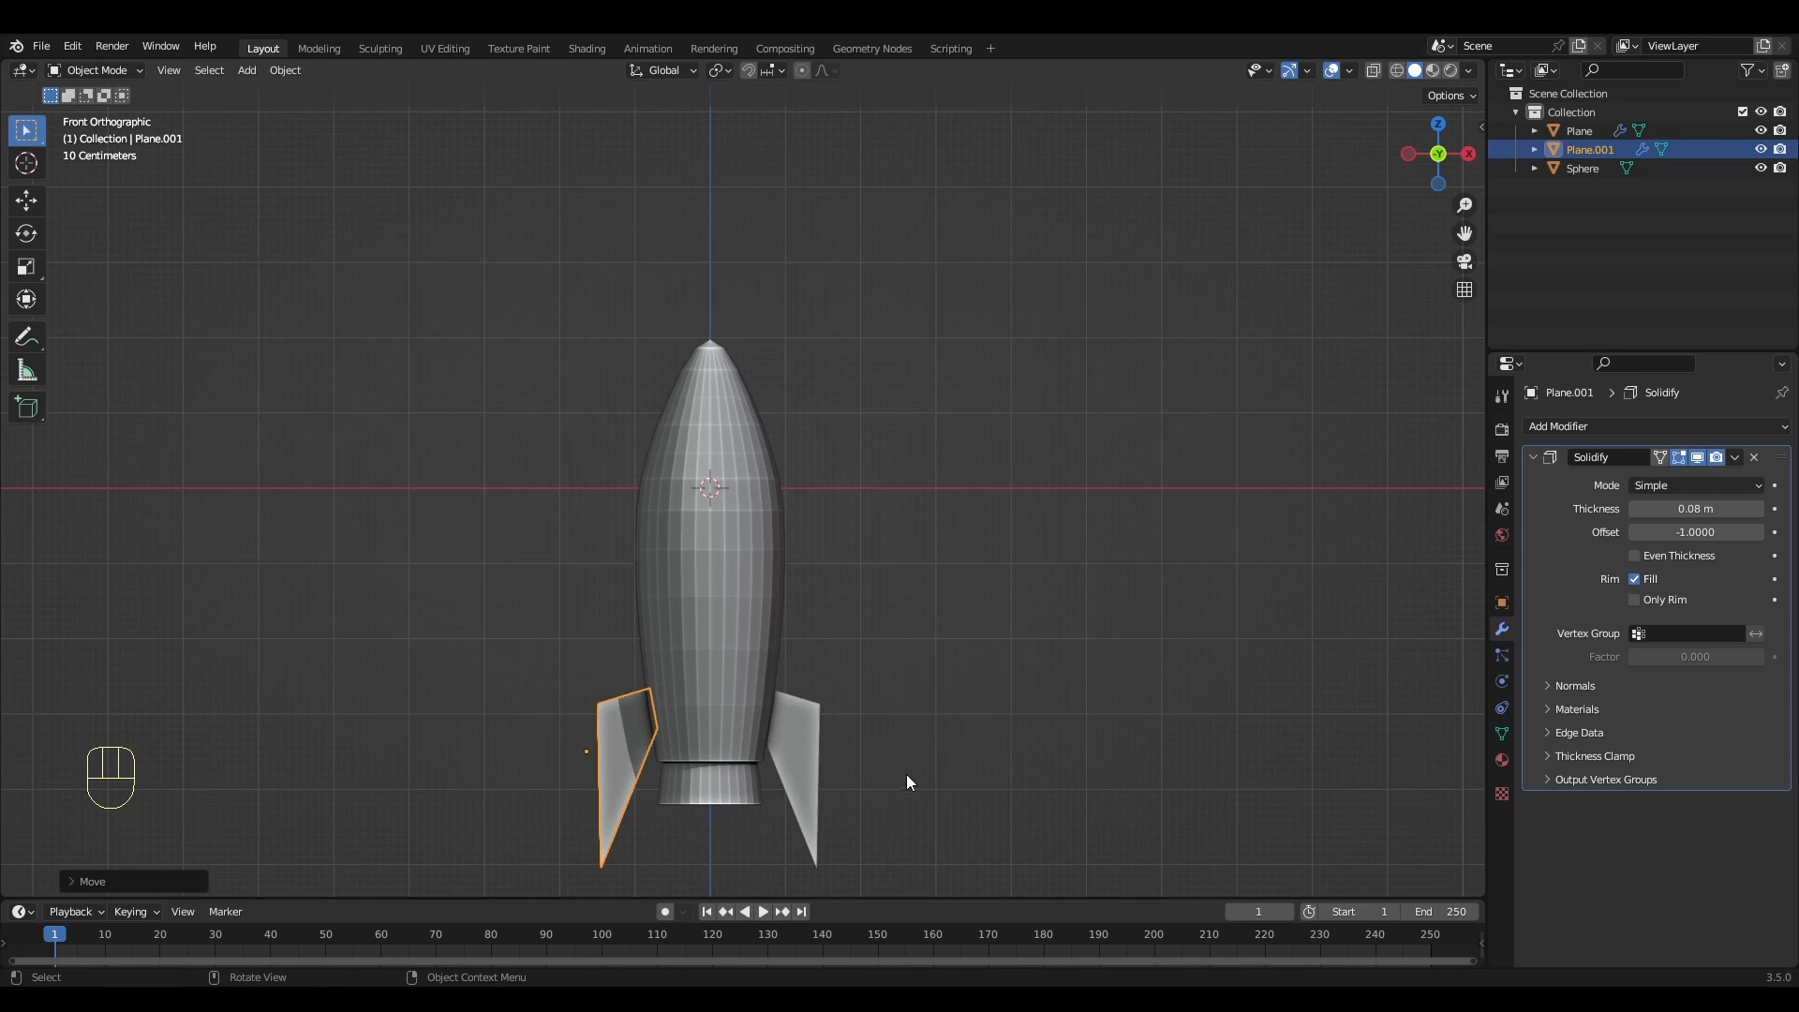
Duplicate both side fins in place and rotate the copies 90° about the global Z axis to form front and back fins
{"action": "key", "text": "KP_Decimal"}
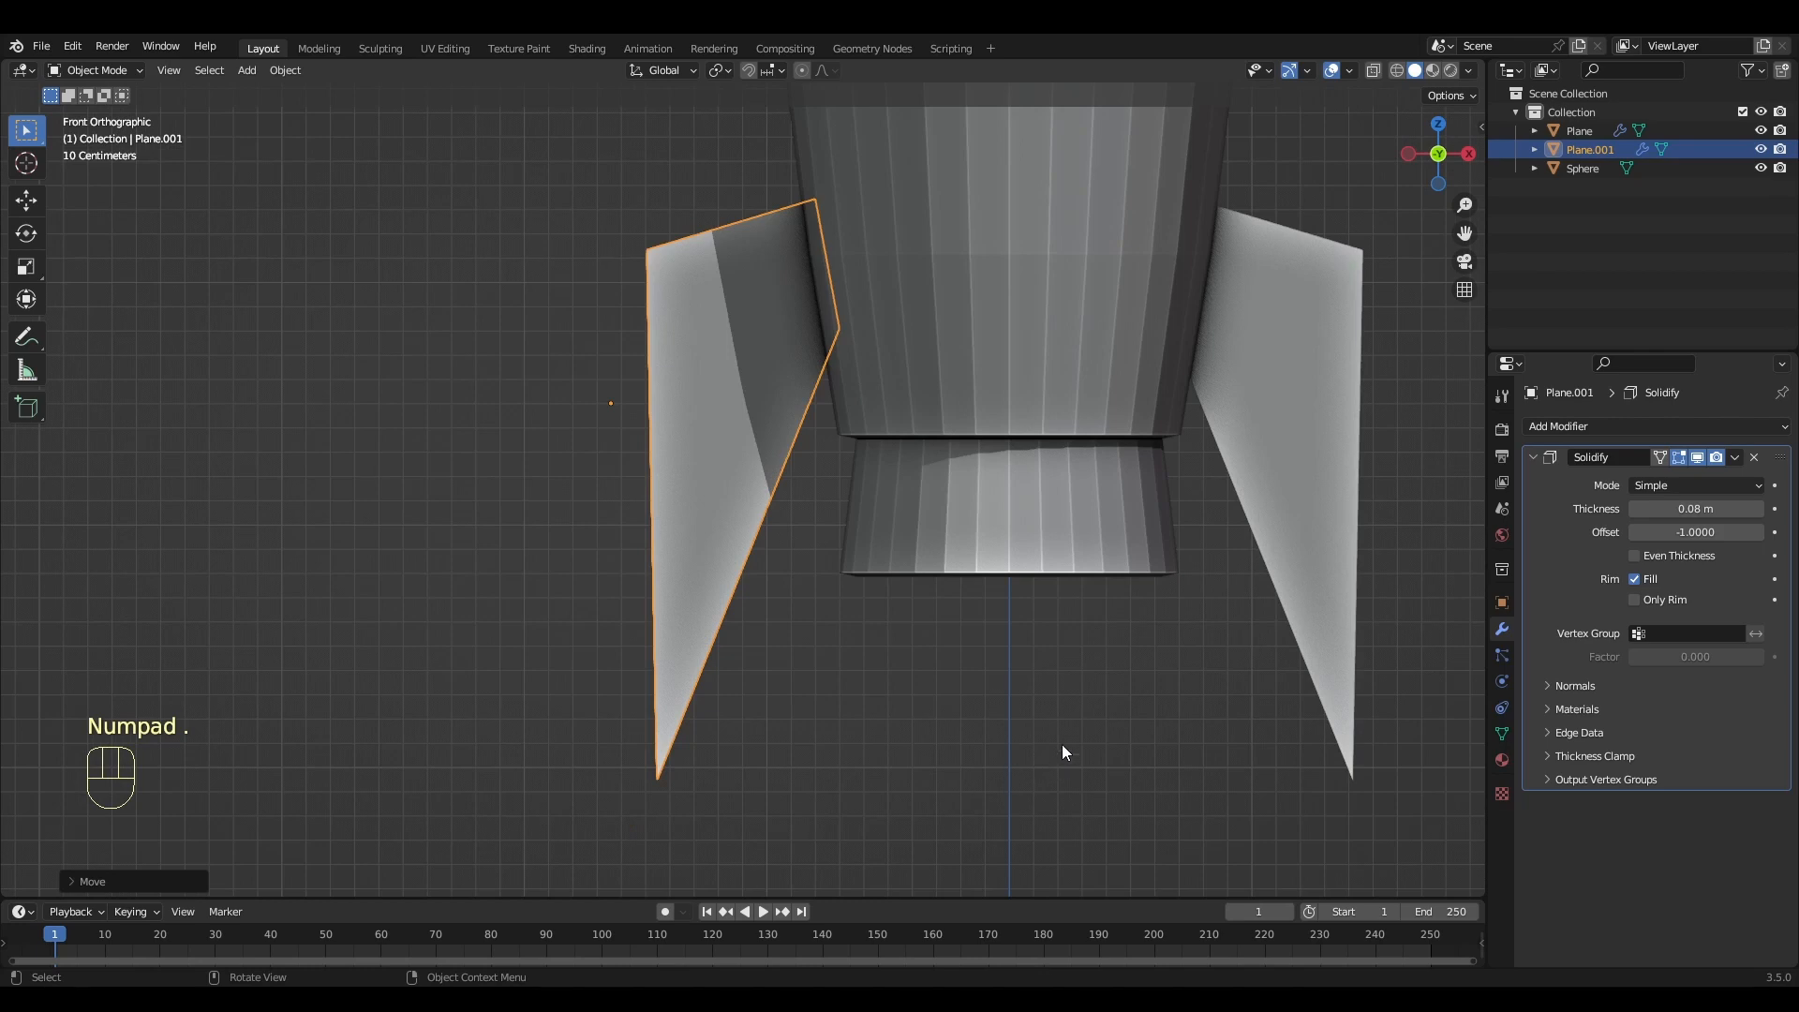
{"action": "scroll", "coordinate": [1061, 744], "scroll_direction": "down", "scroll_amount": 2}
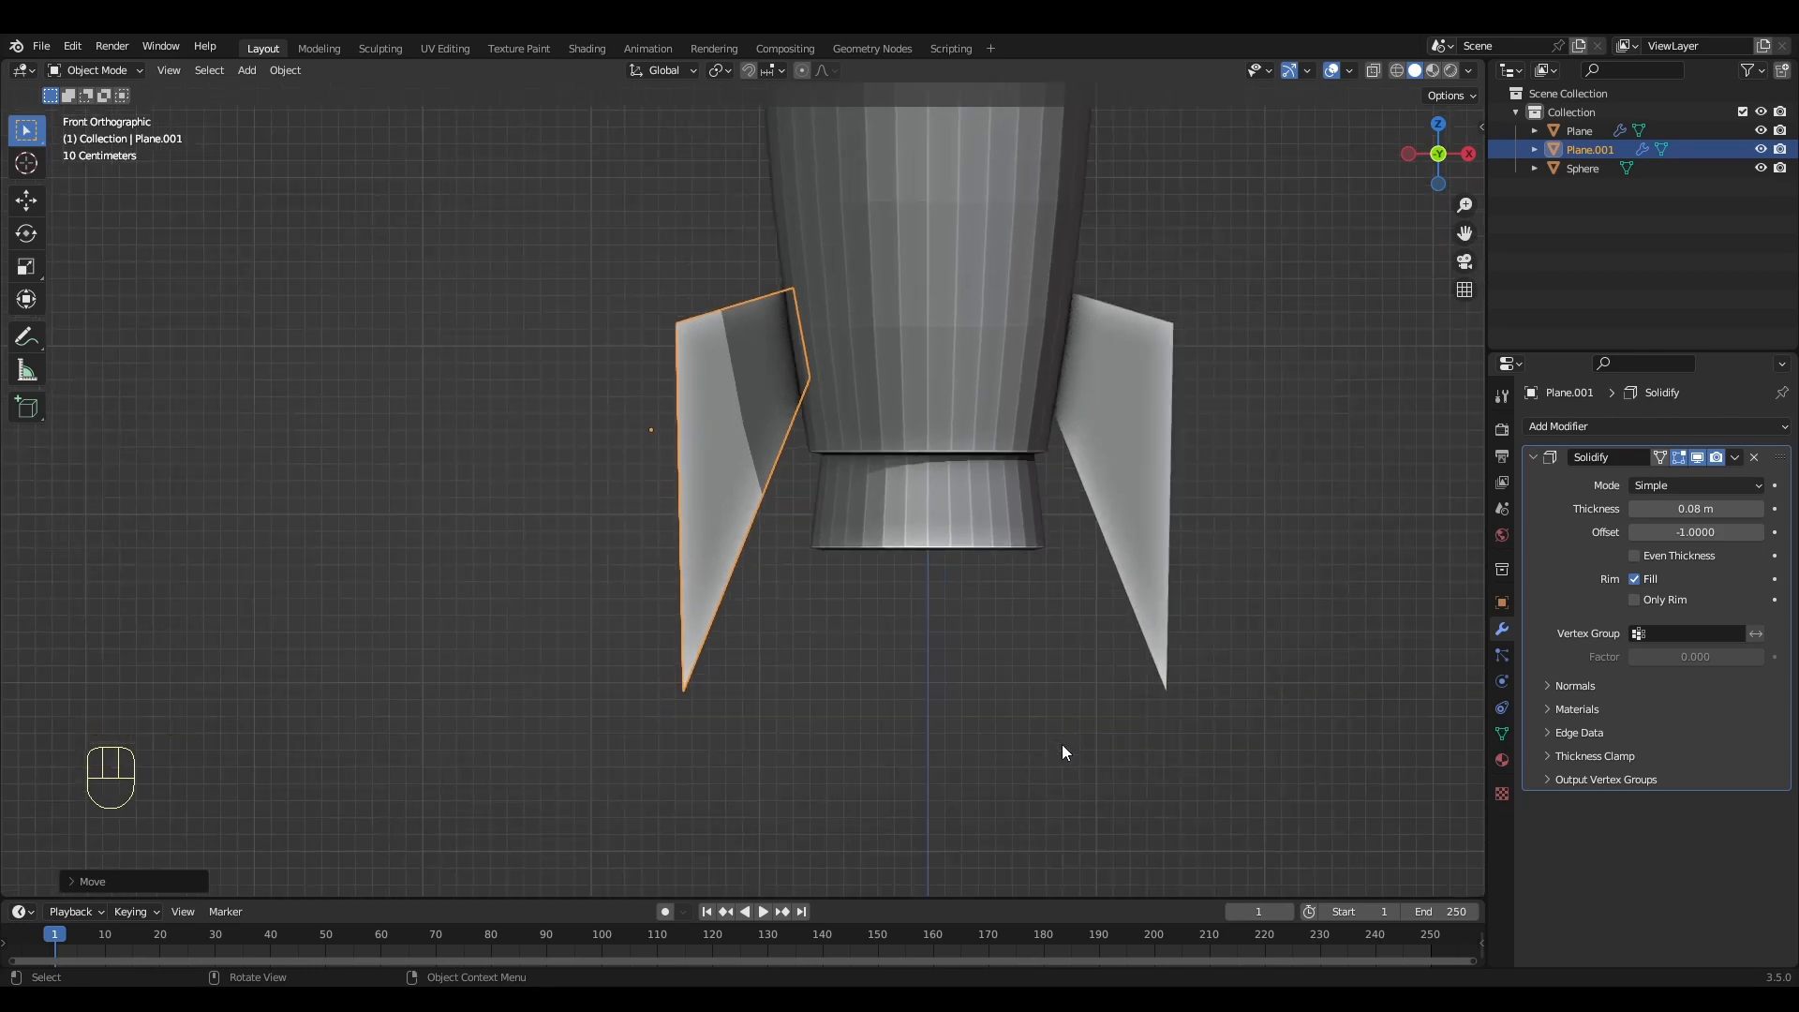
{"action": "left_click", "coordinate": [1129, 446], "text": "shift"}
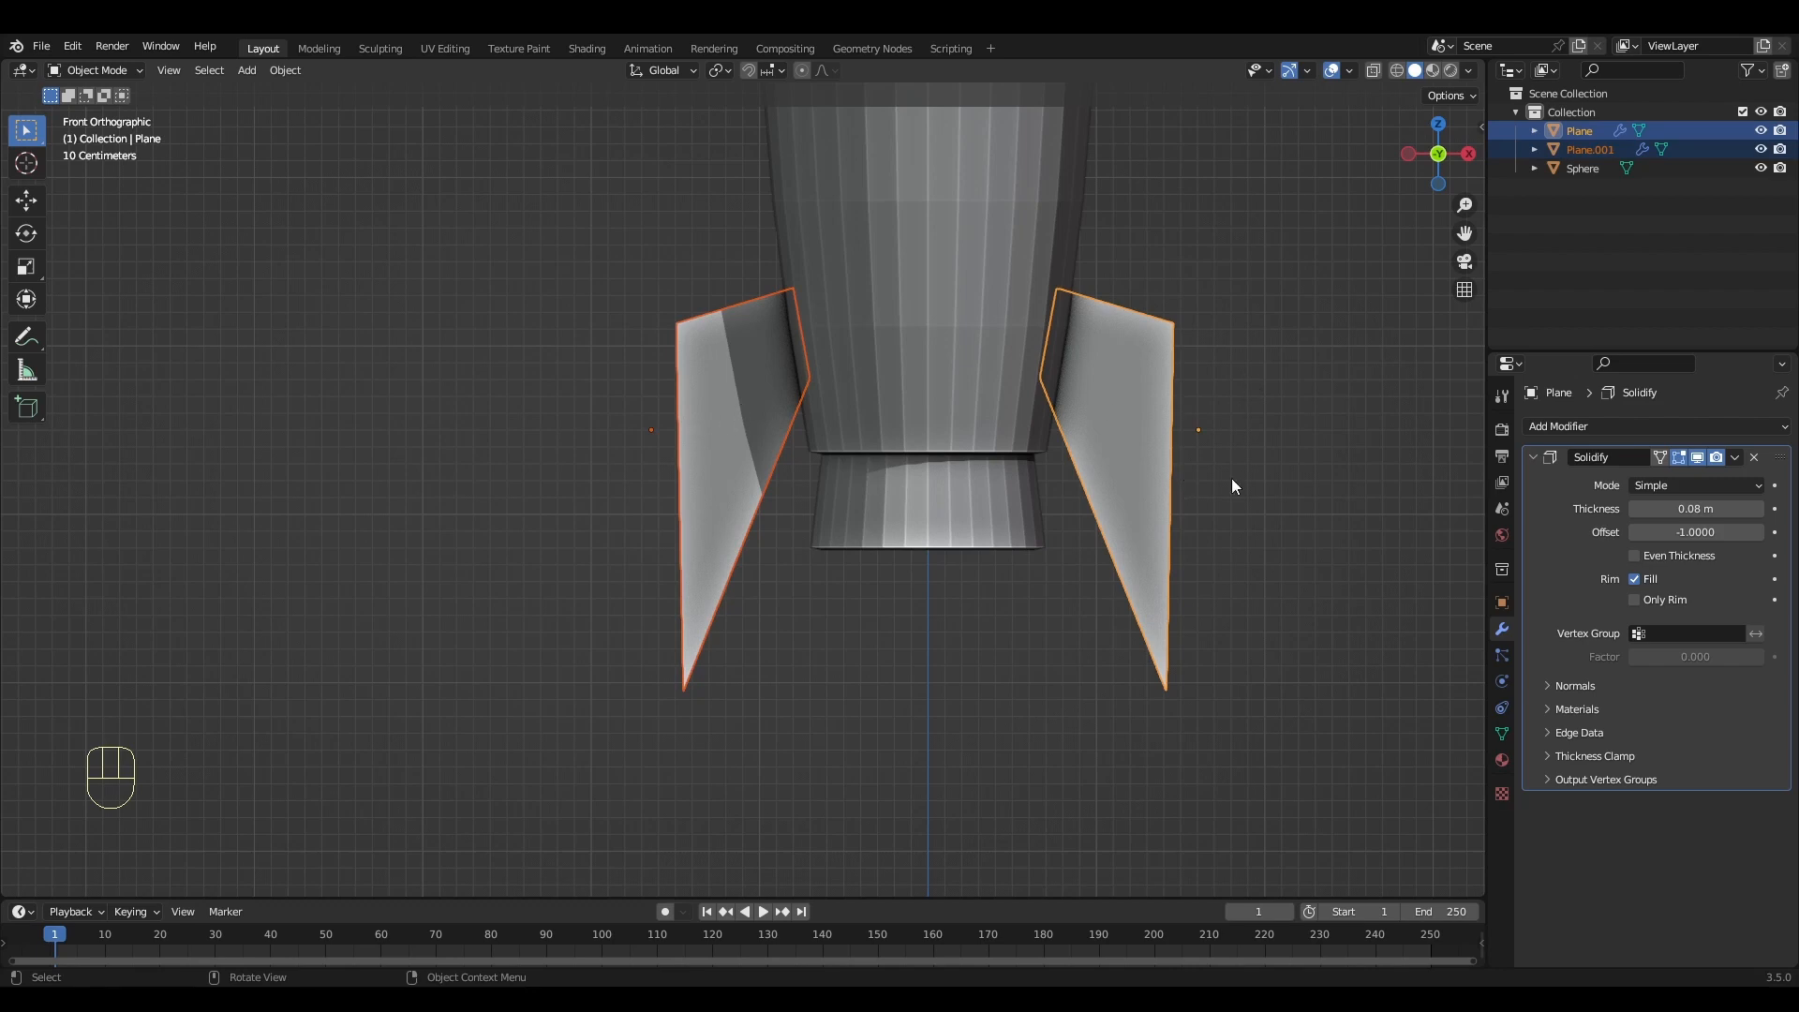
{"action": "key", "text": "shift+d"}
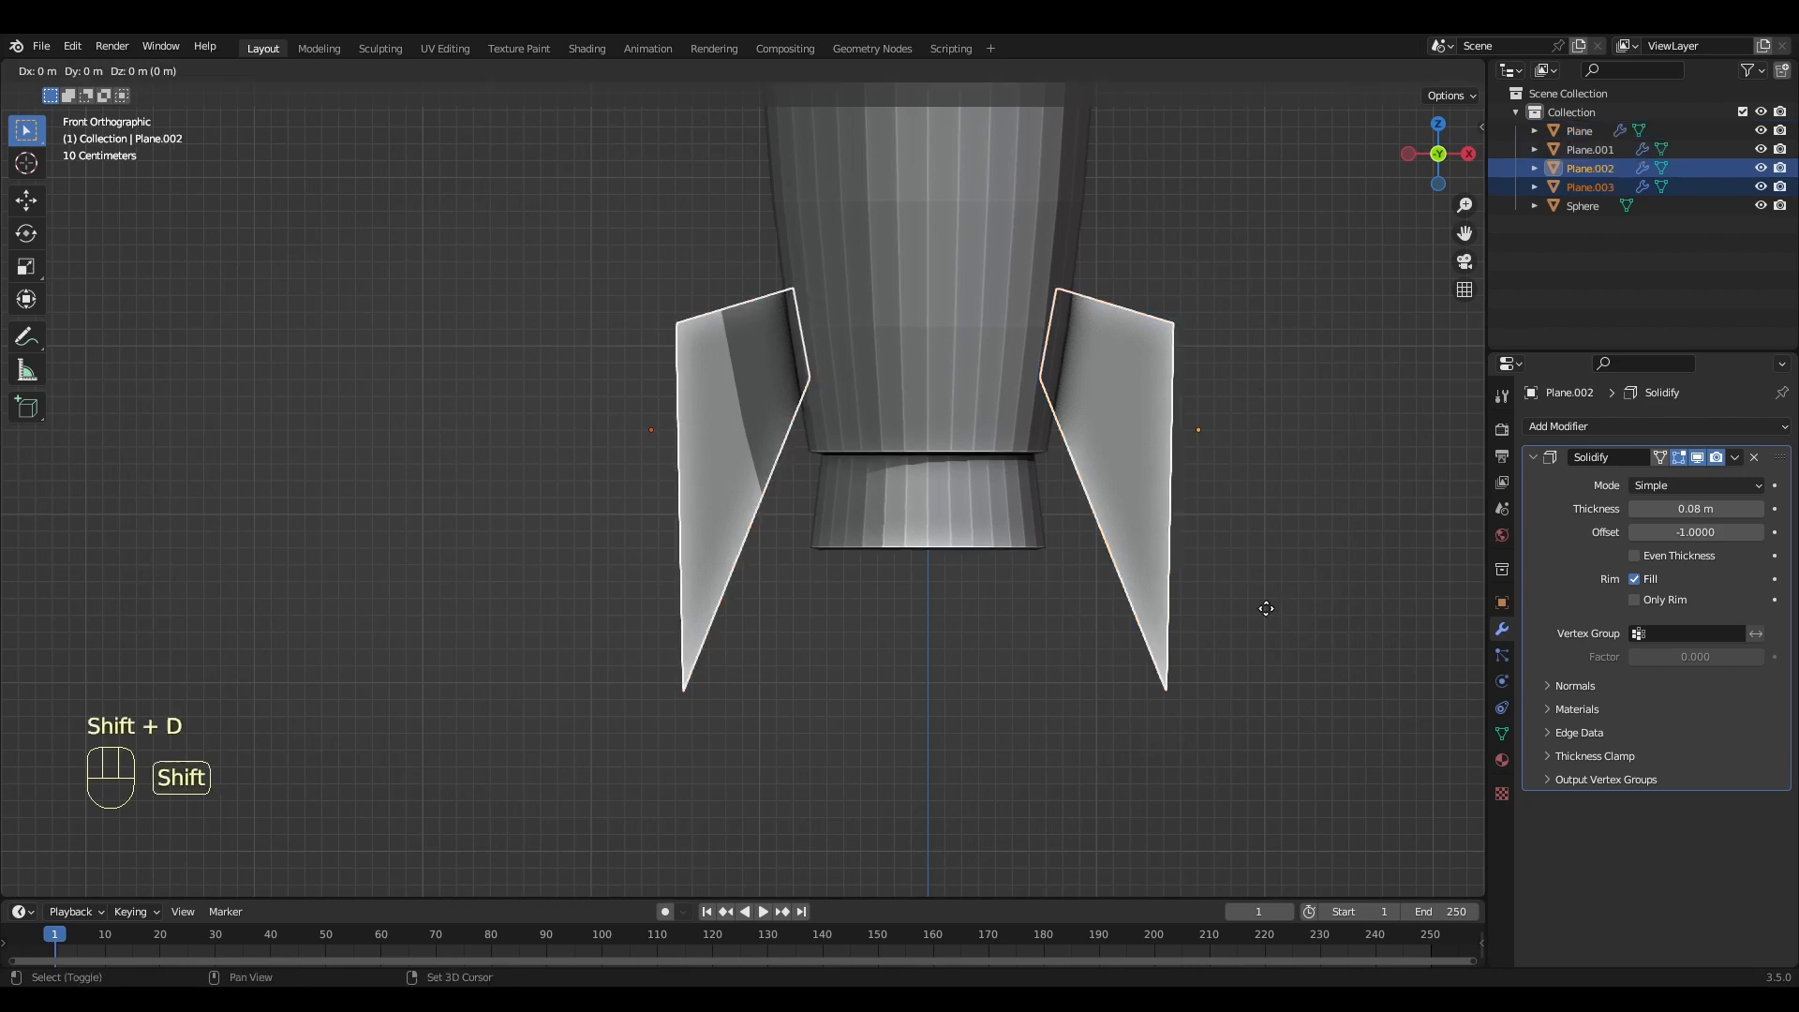
{"action": "right_click", "coordinate": [1361, 594]}
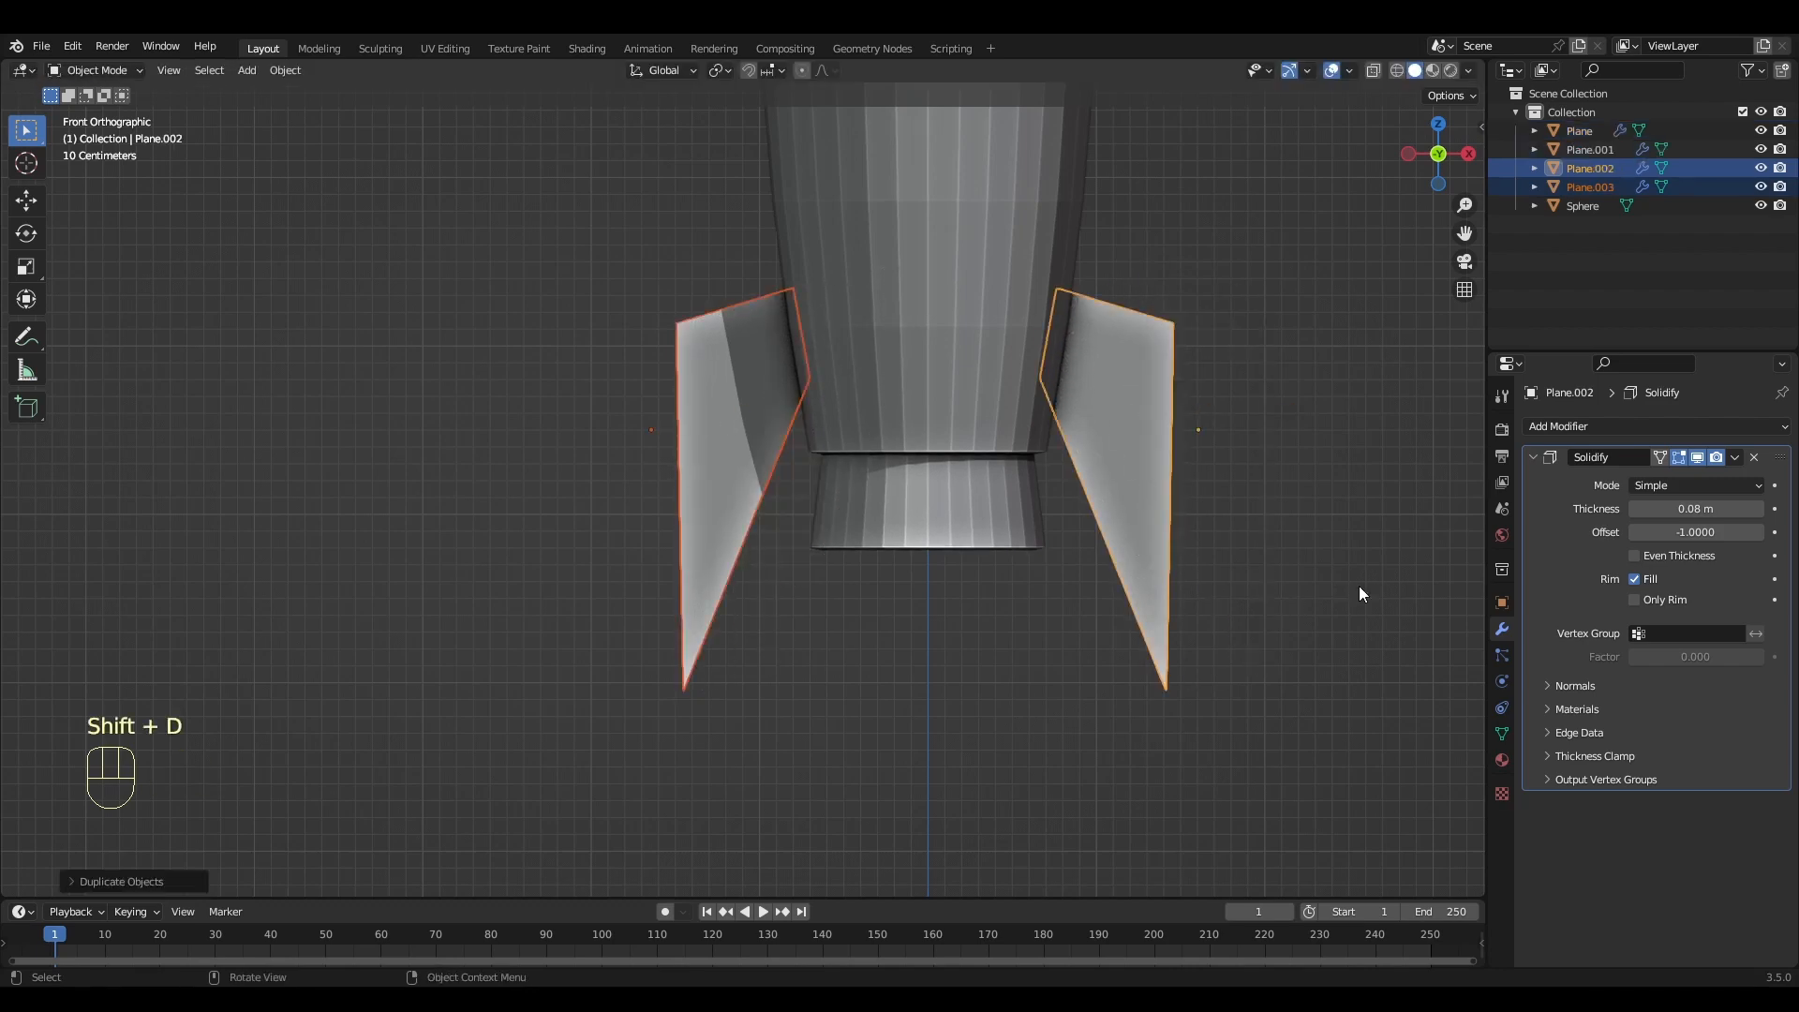
{"action": "key", "text": "r"}
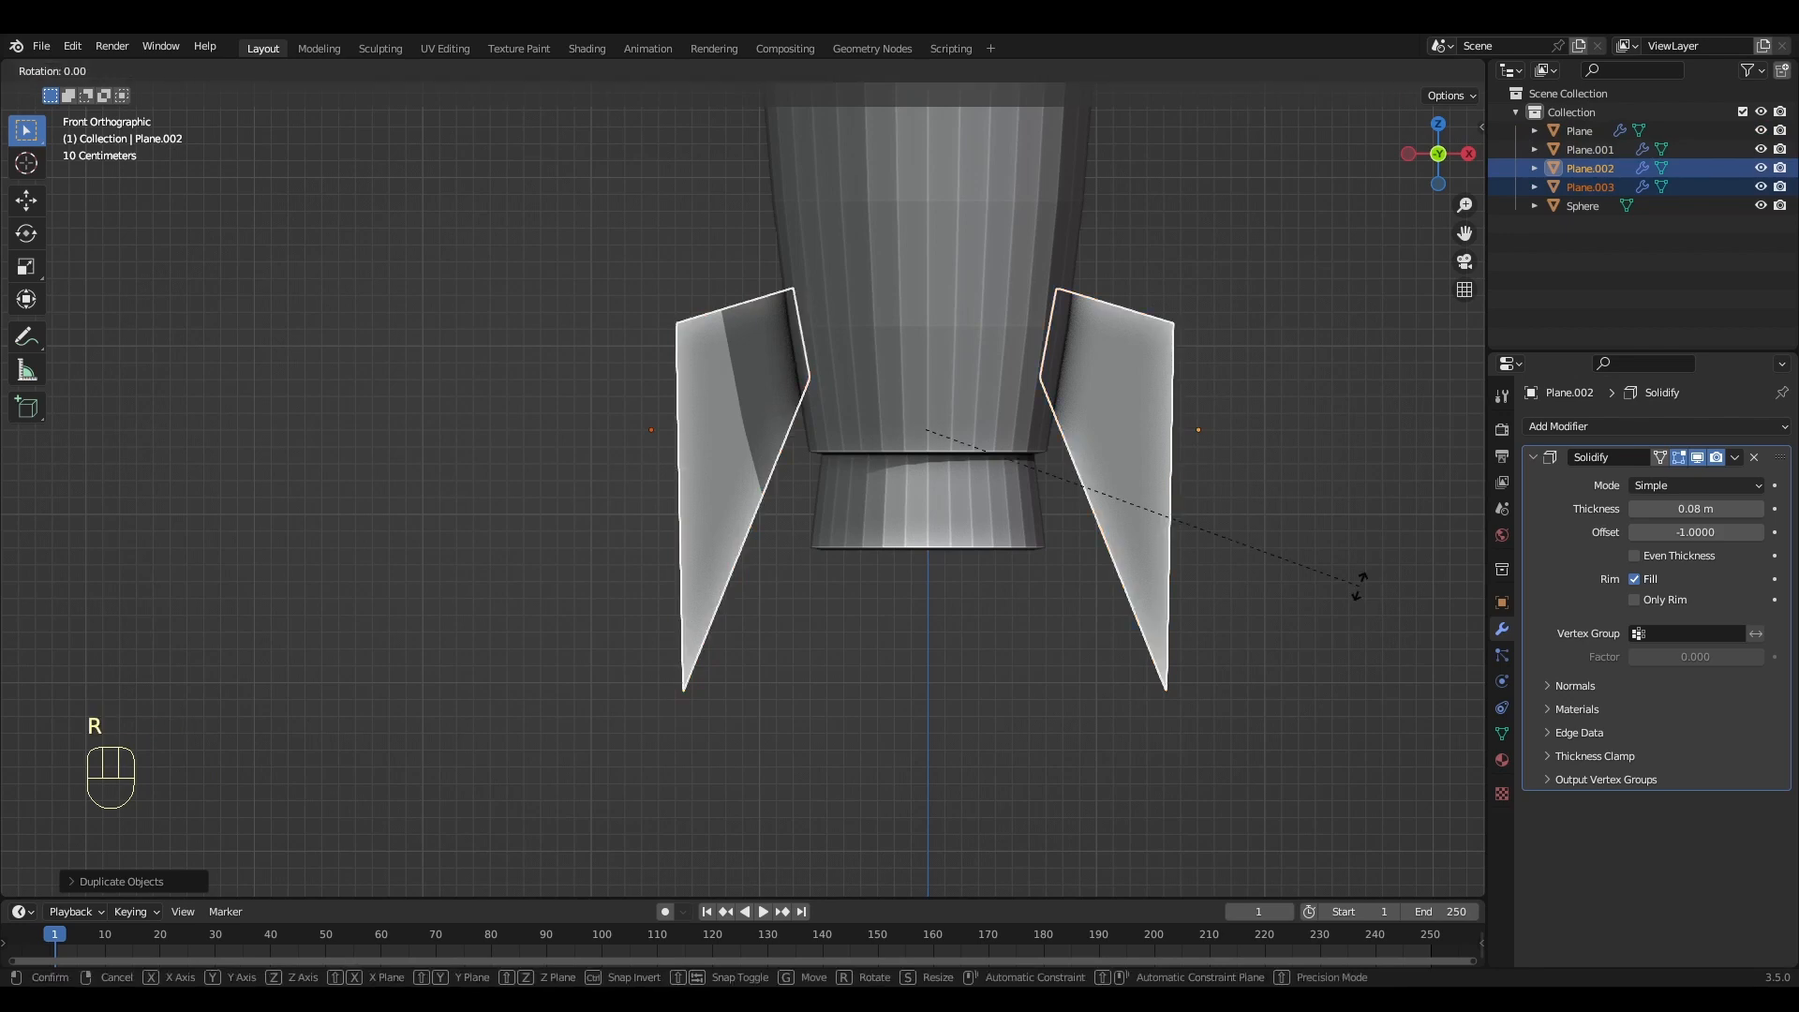
{"action": "type", "text": "z"}
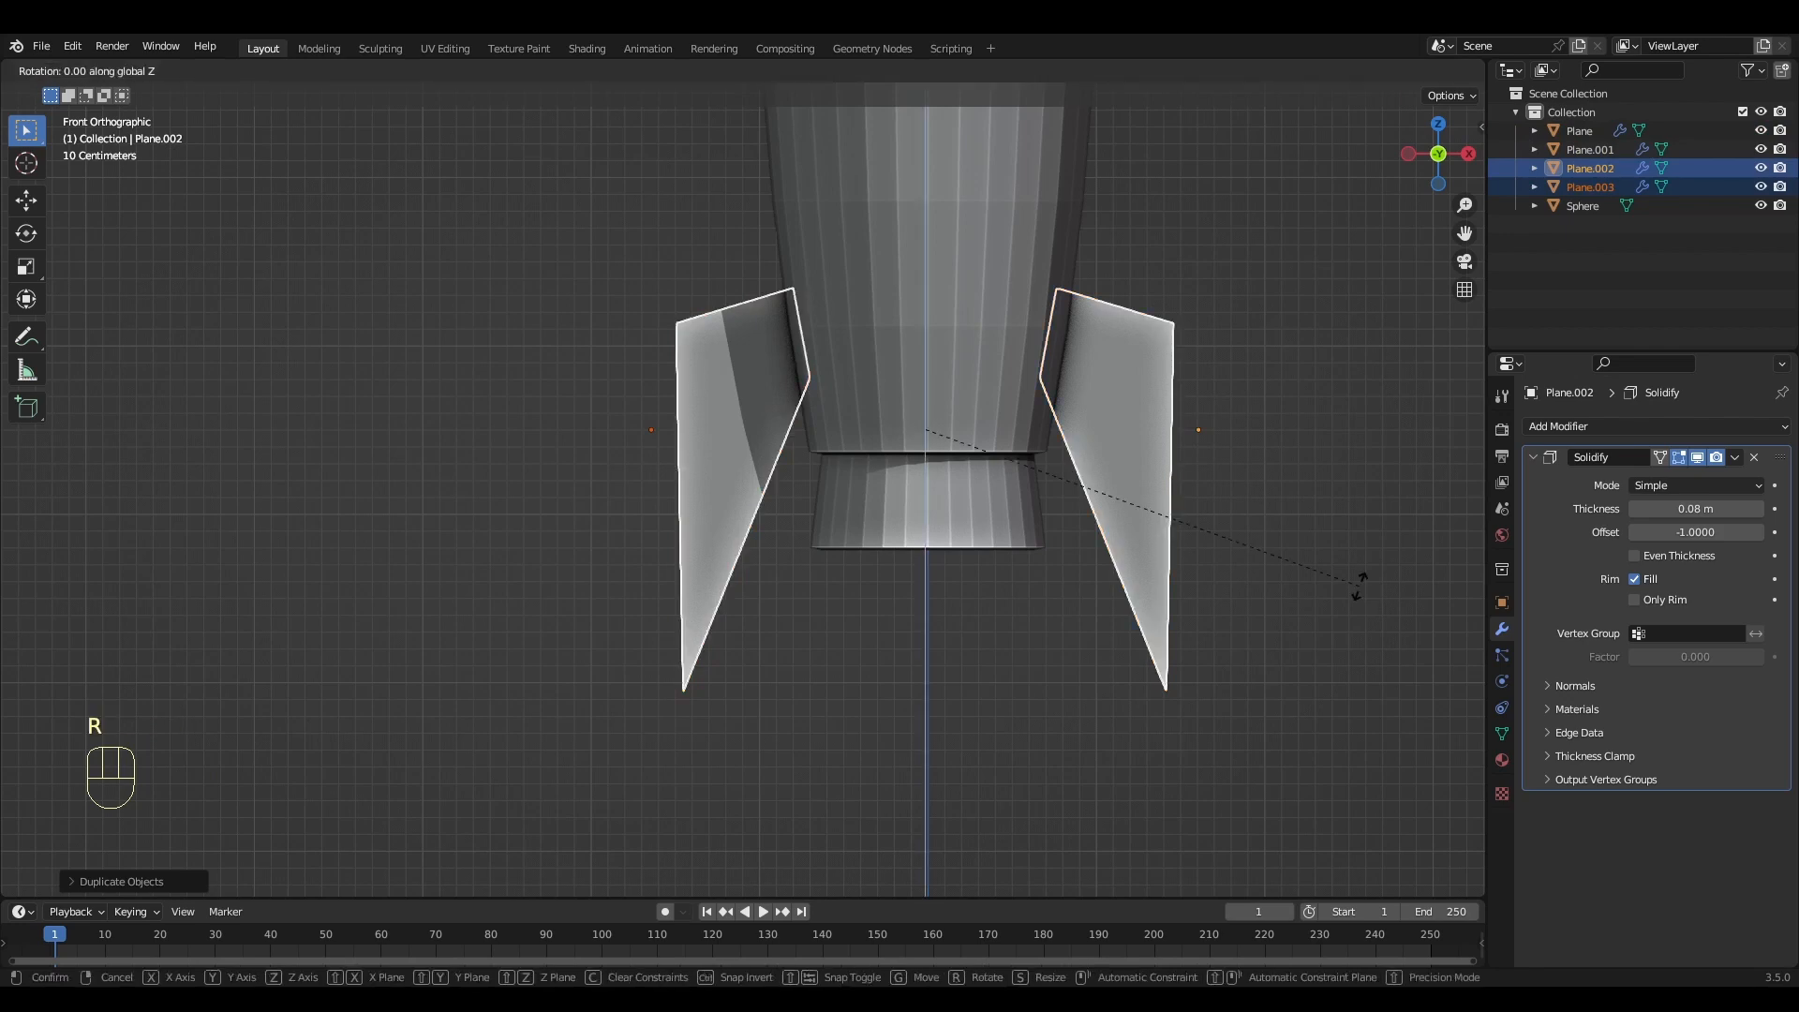
{"action": "type", "text": "90"}
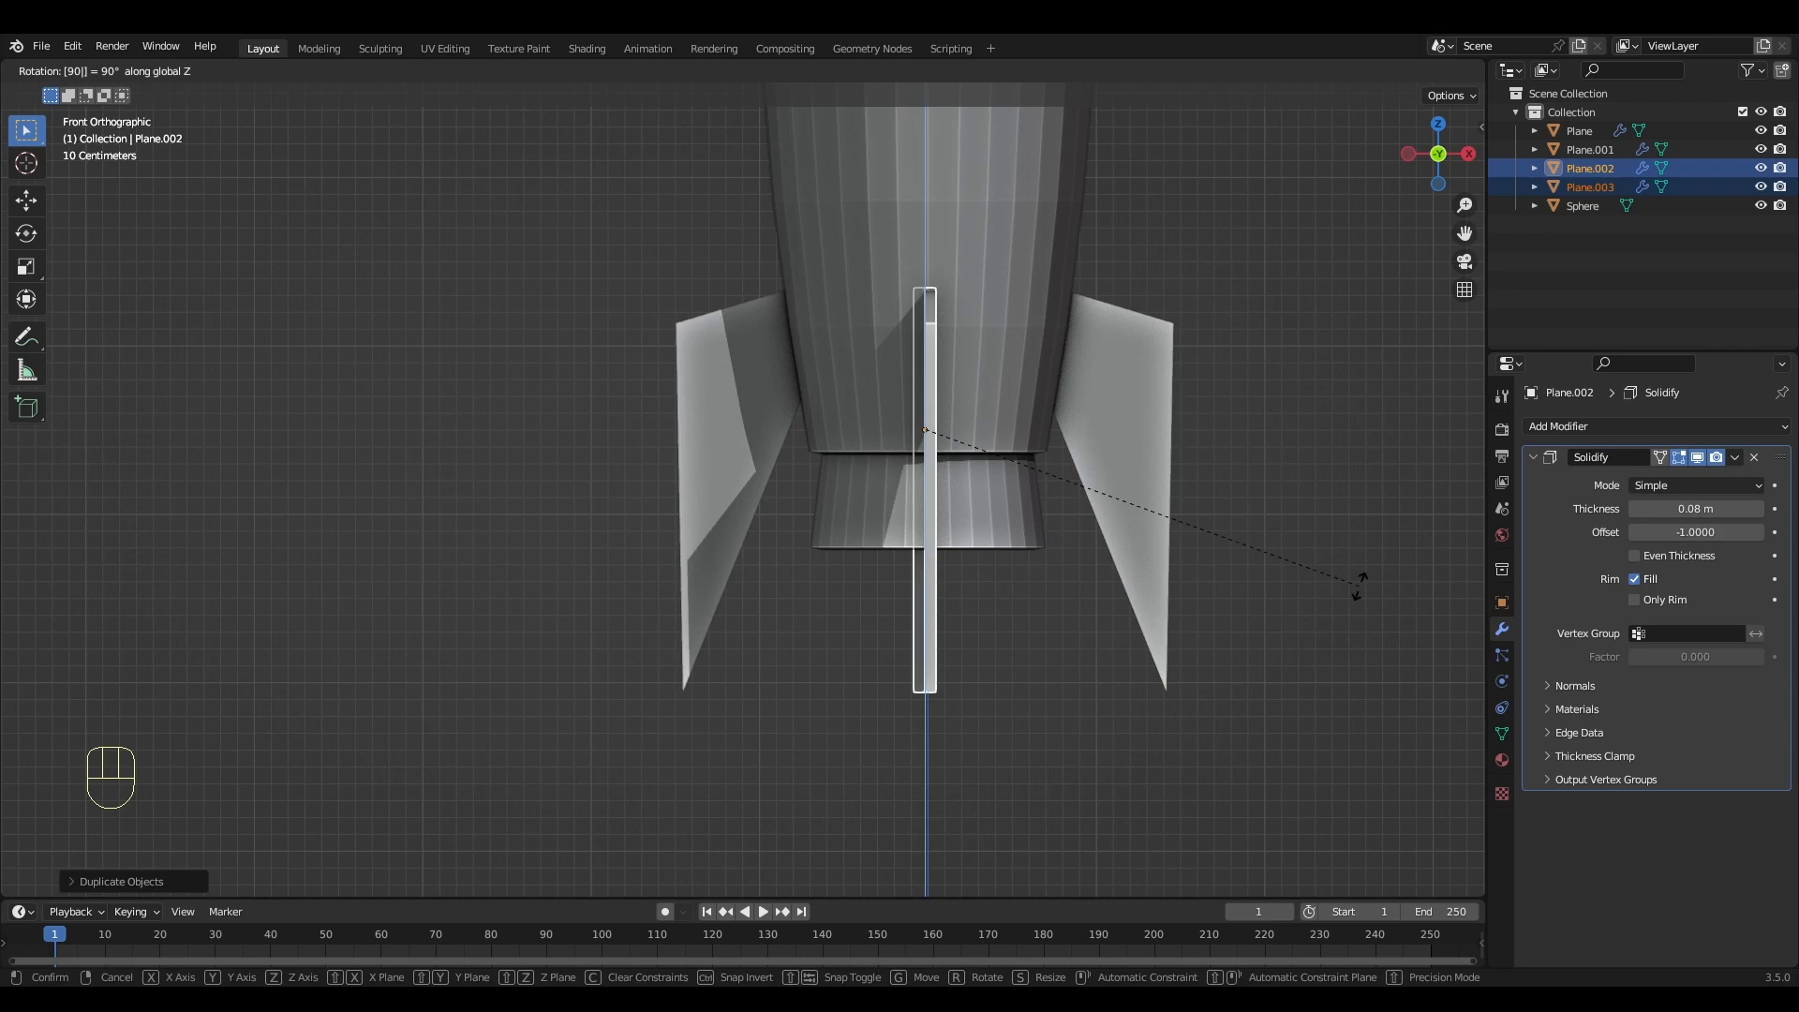
{"action": "key", "text": "Return"}
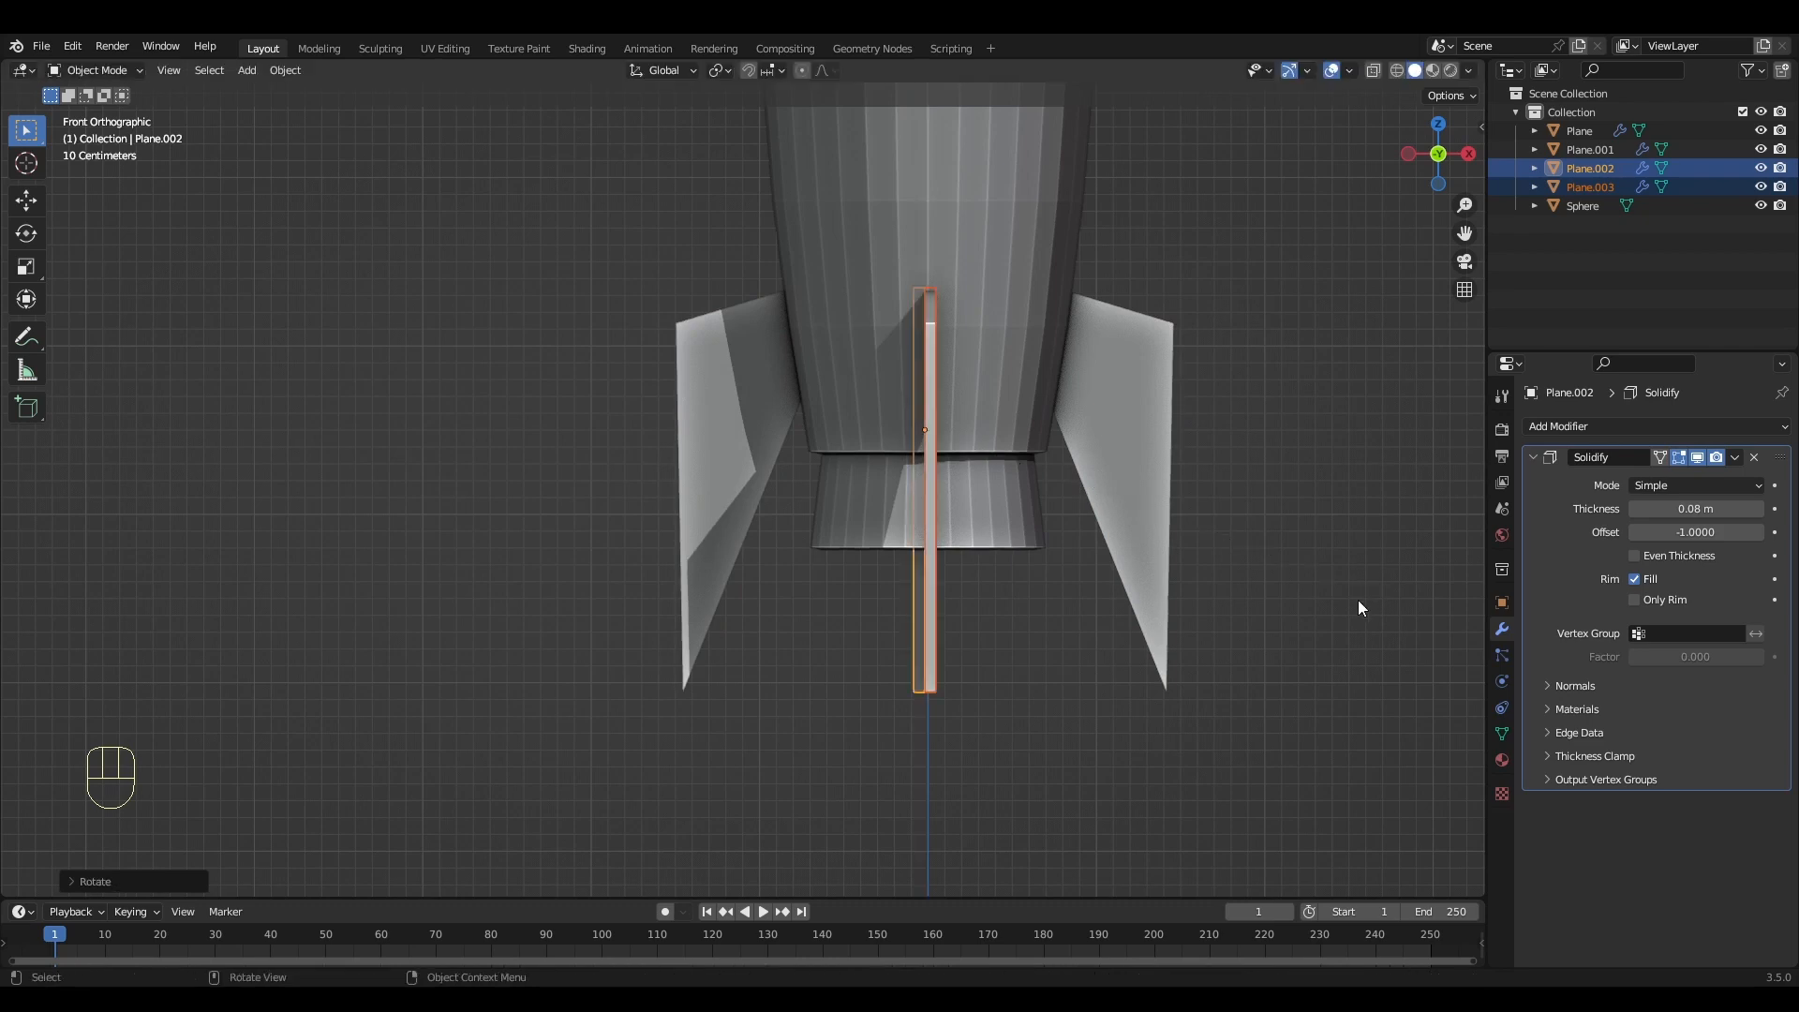
Rename the rocket body object as Cuete
{"action": "scroll", "coordinate": [1291, 655], "scroll_direction": "down", "scroll_amount": 2}
{"action": "middle_click_drag", "start_coordinate": [1291, 618], "coordinate": [1100, 610]}
{"action": "scroll", "coordinate": [728, 656], "scroll_direction": "down", "scroll_amount": 2}
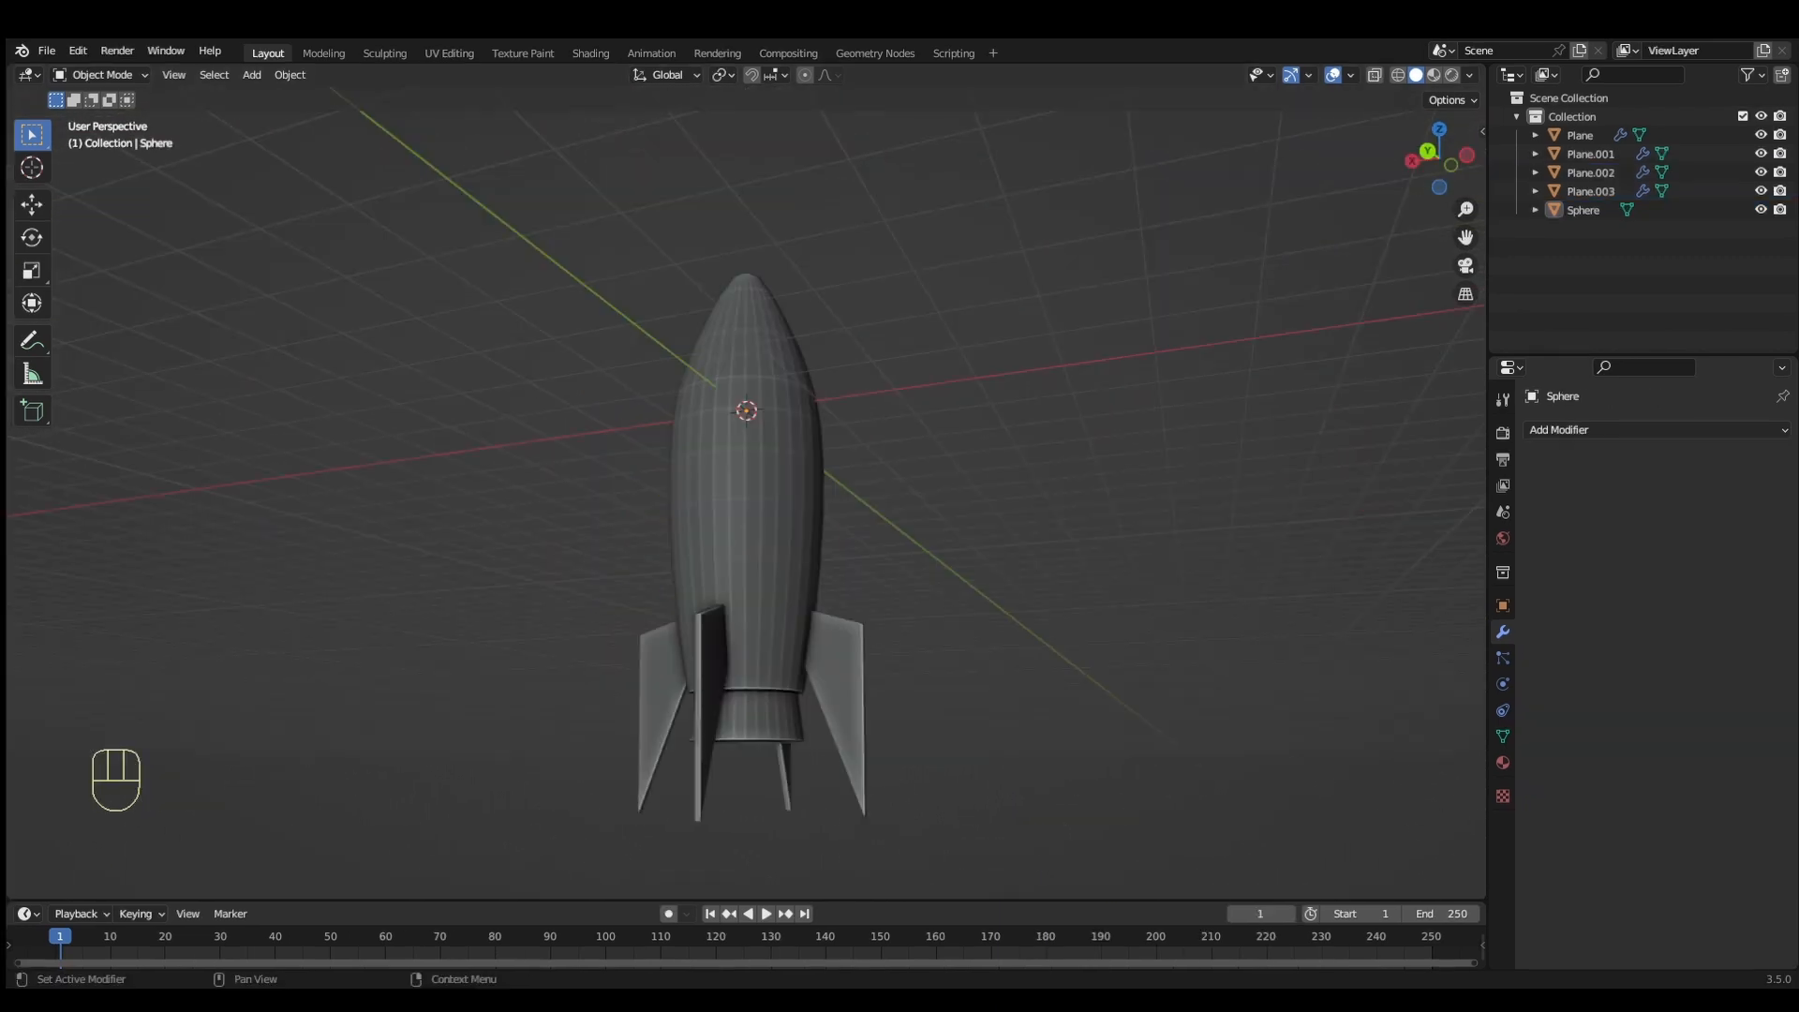
{"action": "left_click", "coordinate": [716, 345]}
{"action": "key", "text": "F2"}
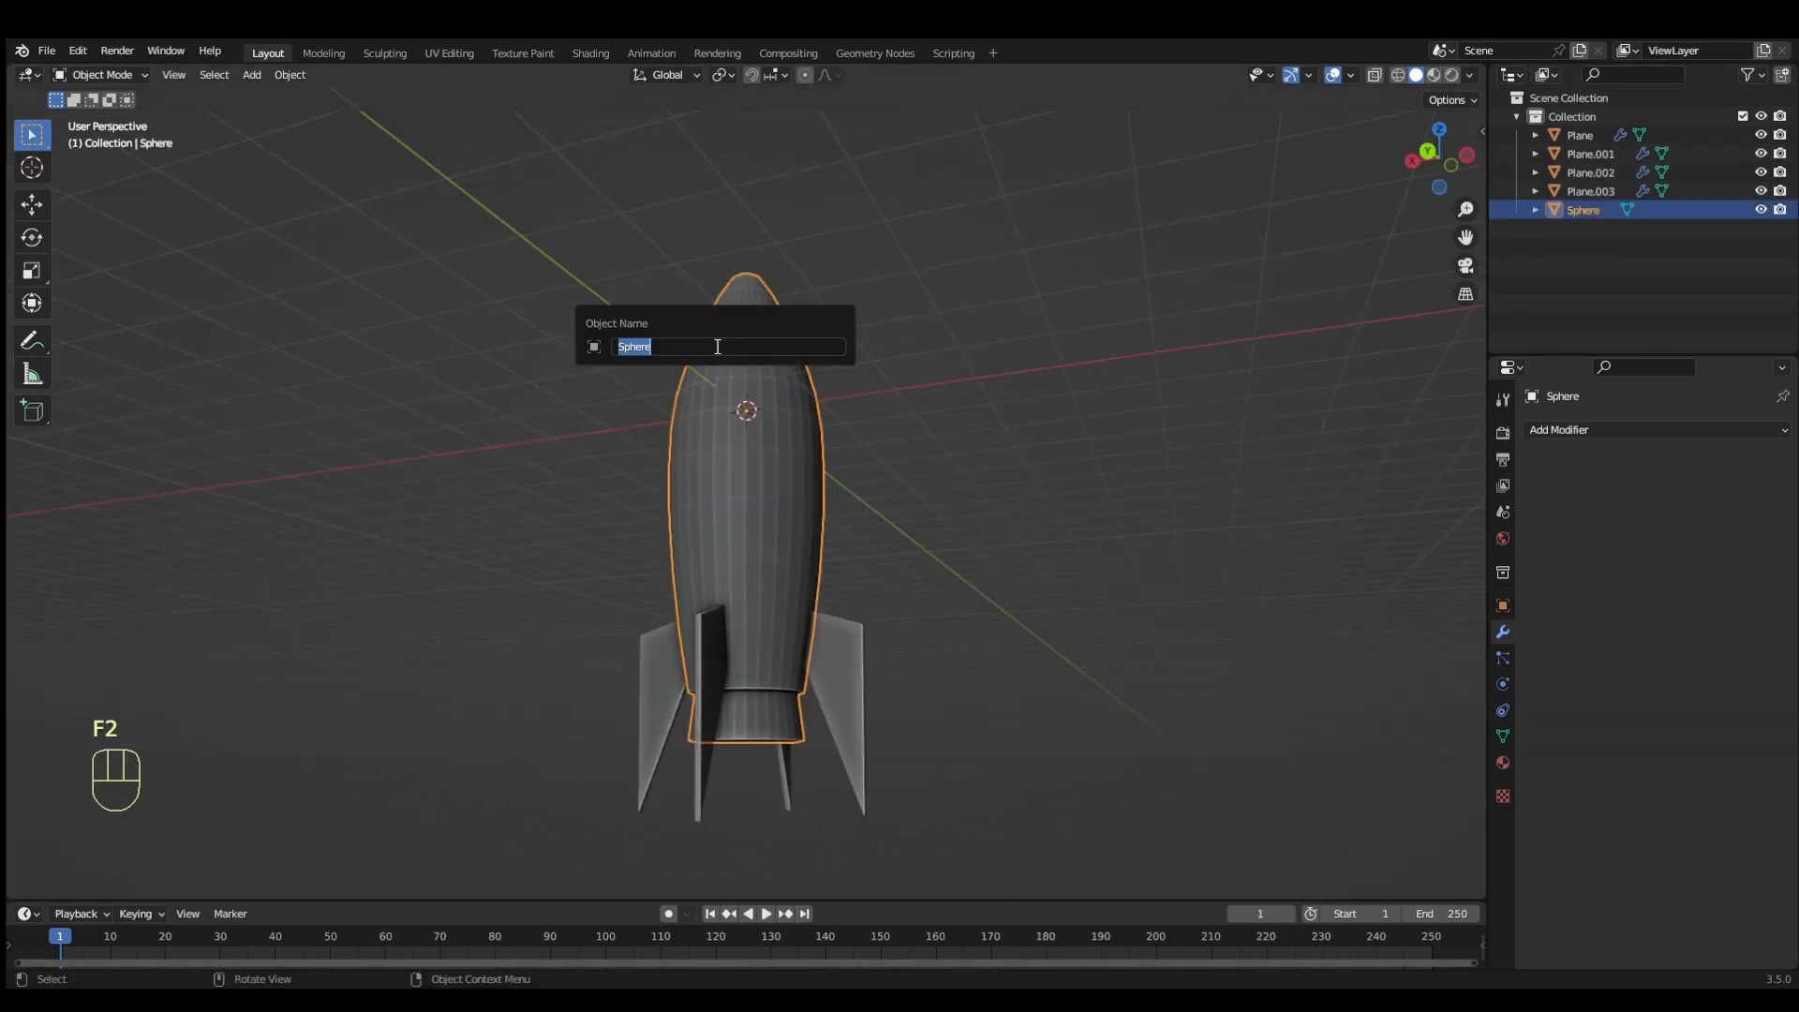
{"action": "type", "text": "Cuete"}
{"action": "key", "text": "Return"}
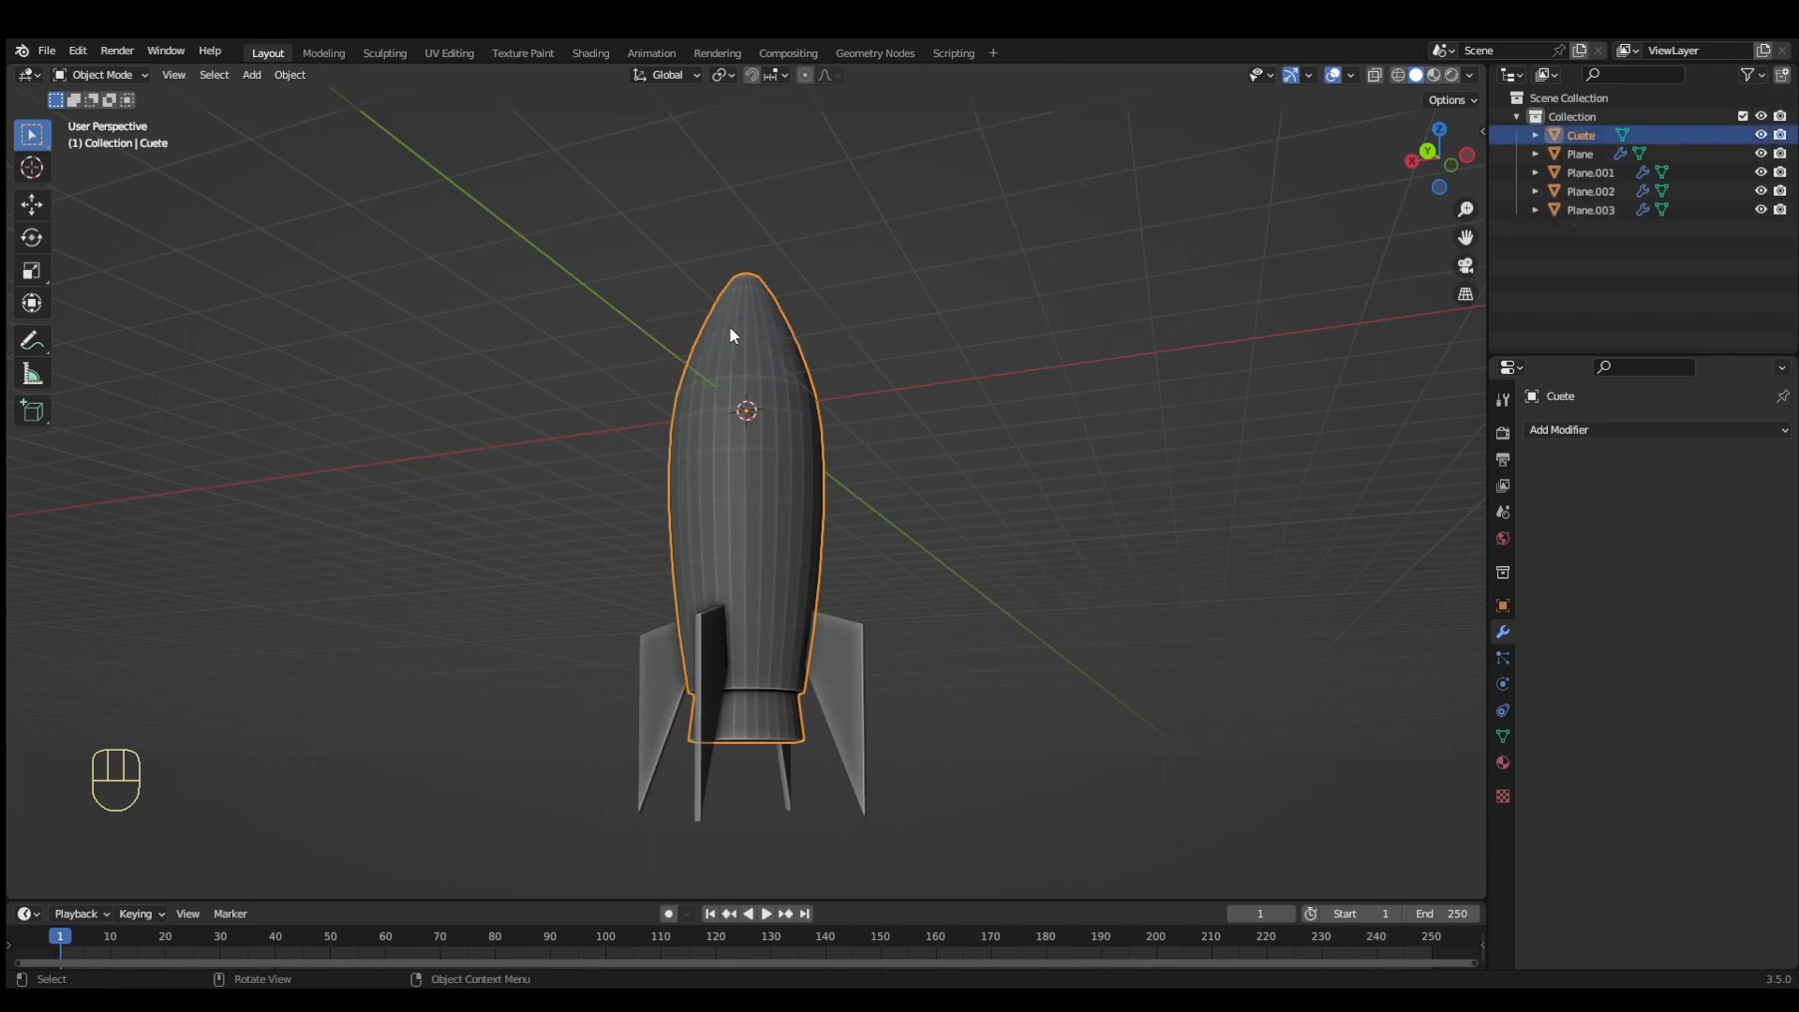
Add a UV sphere at the origin in the front view and scale it down to be narrower than the rocket body
{"action": "key", "text": "KP_1"}
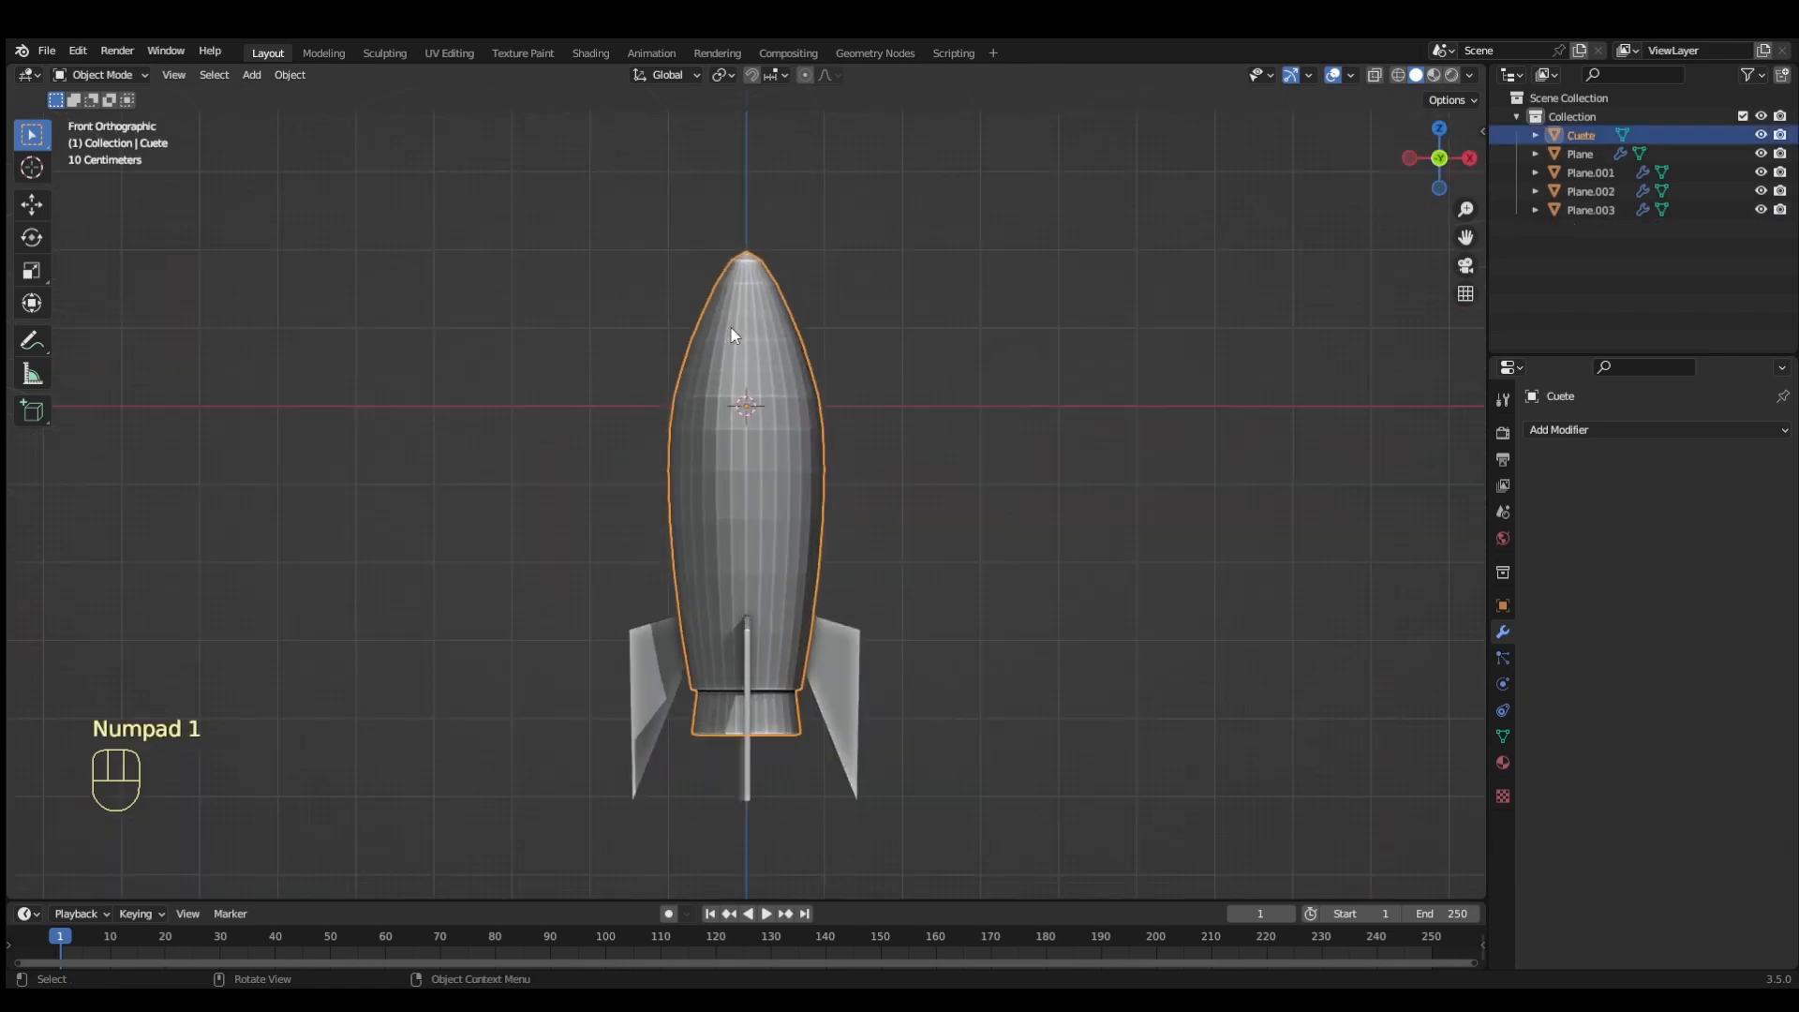
{"action": "key", "text": "shift+a"}
{"action": "mouse_move", "coordinate": [731, 328]}
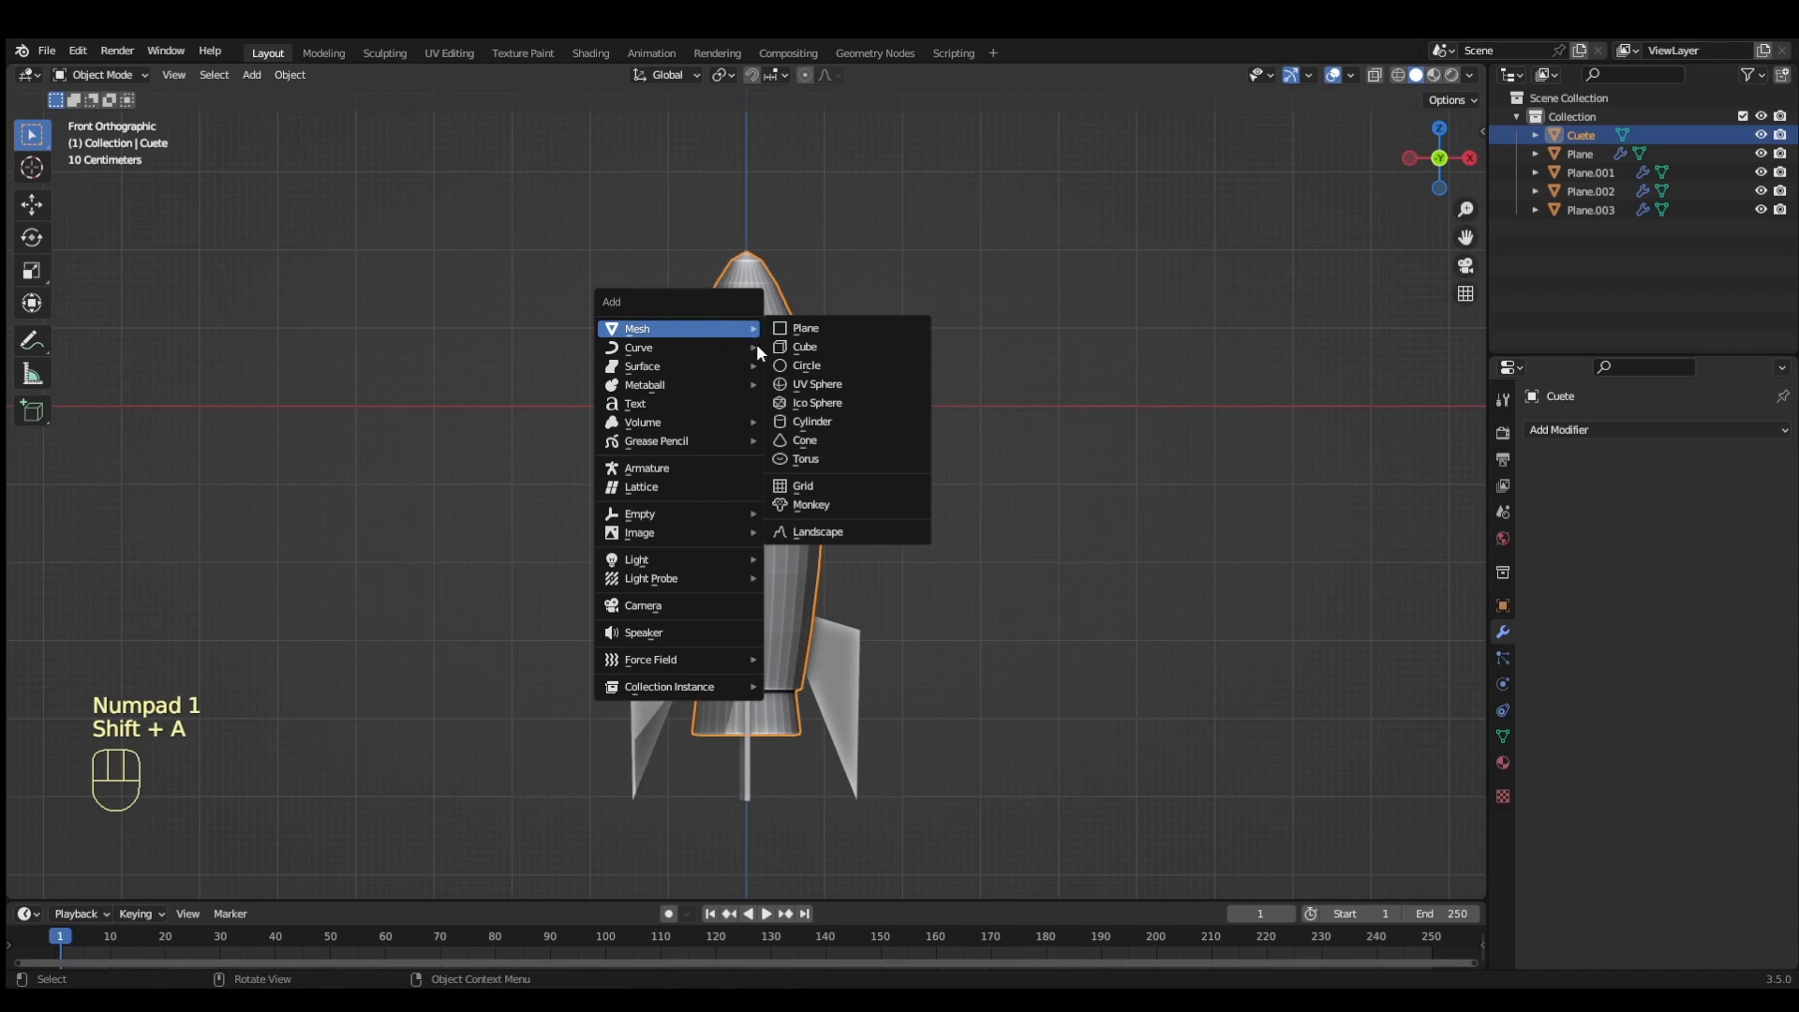
{"action": "left_click", "coordinate": [798, 384]}
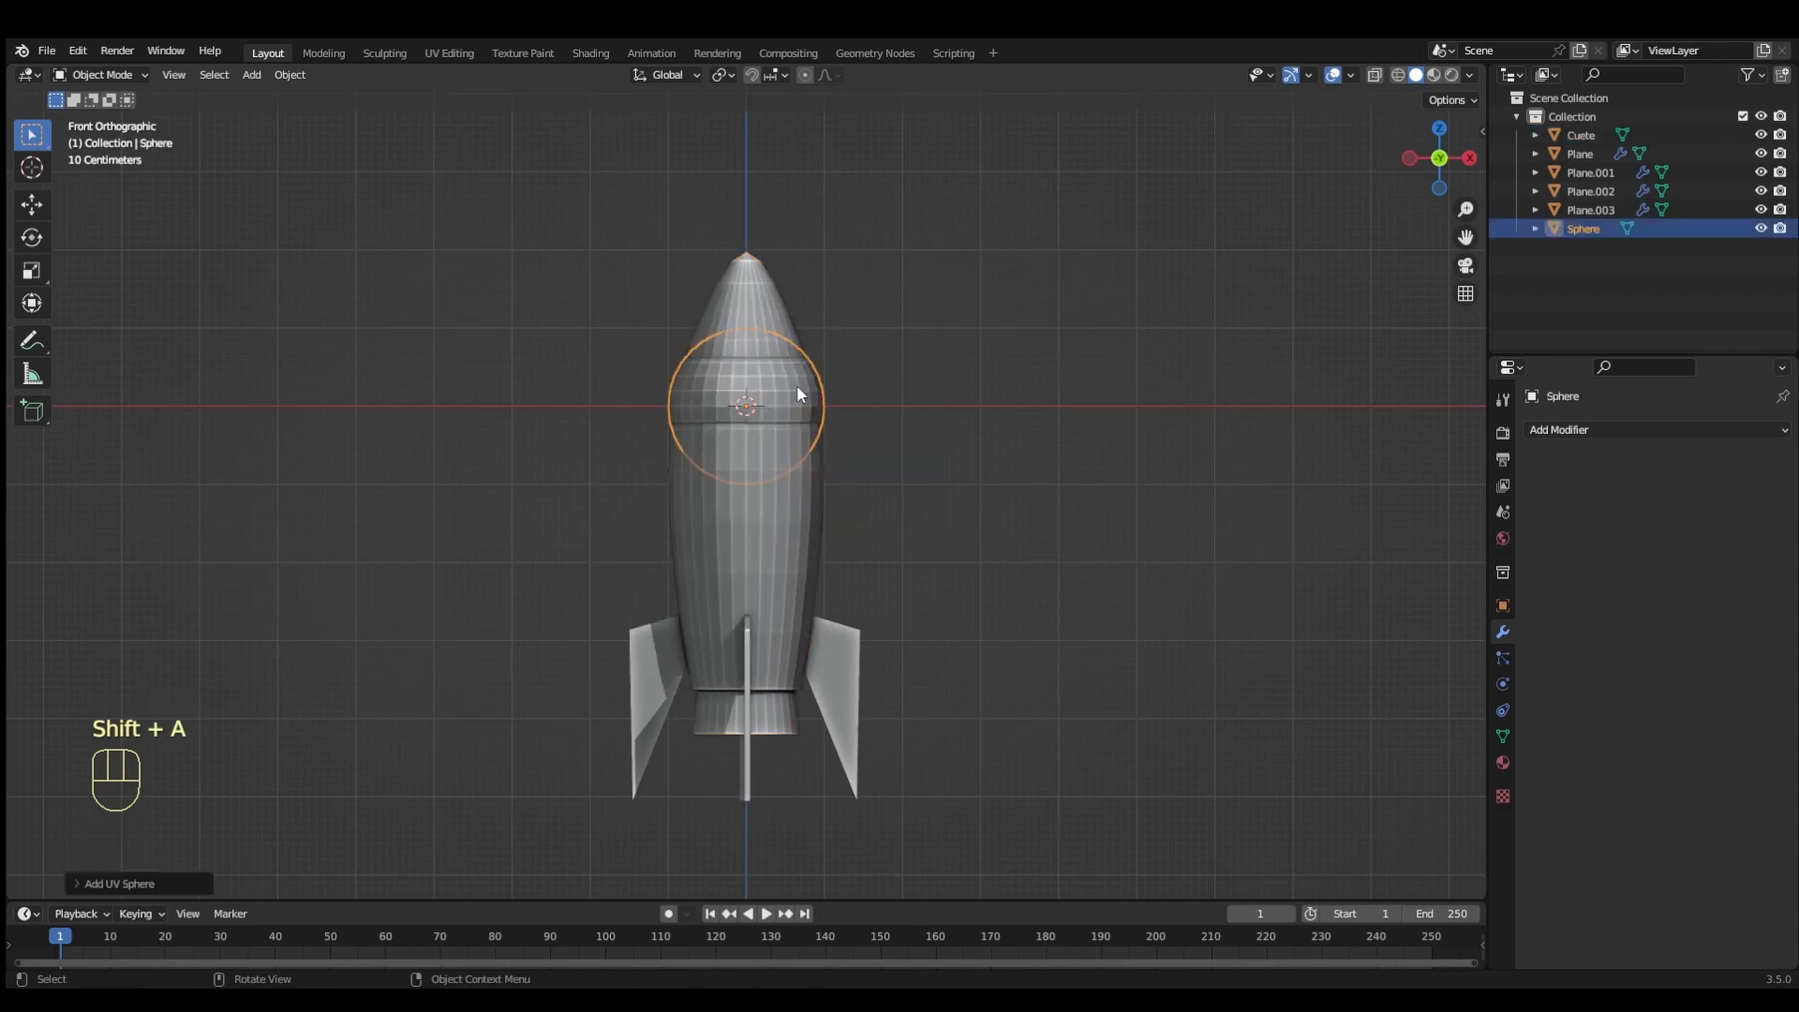
{"action": "key", "text": "s"}
{"action": "left_click", "coordinate": [1068, 476]}
Move the sphere up about 0.53 m along Z and scale it down slightly
{"action": "key", "text": "g"}
{"action": "key", "text": "z"}
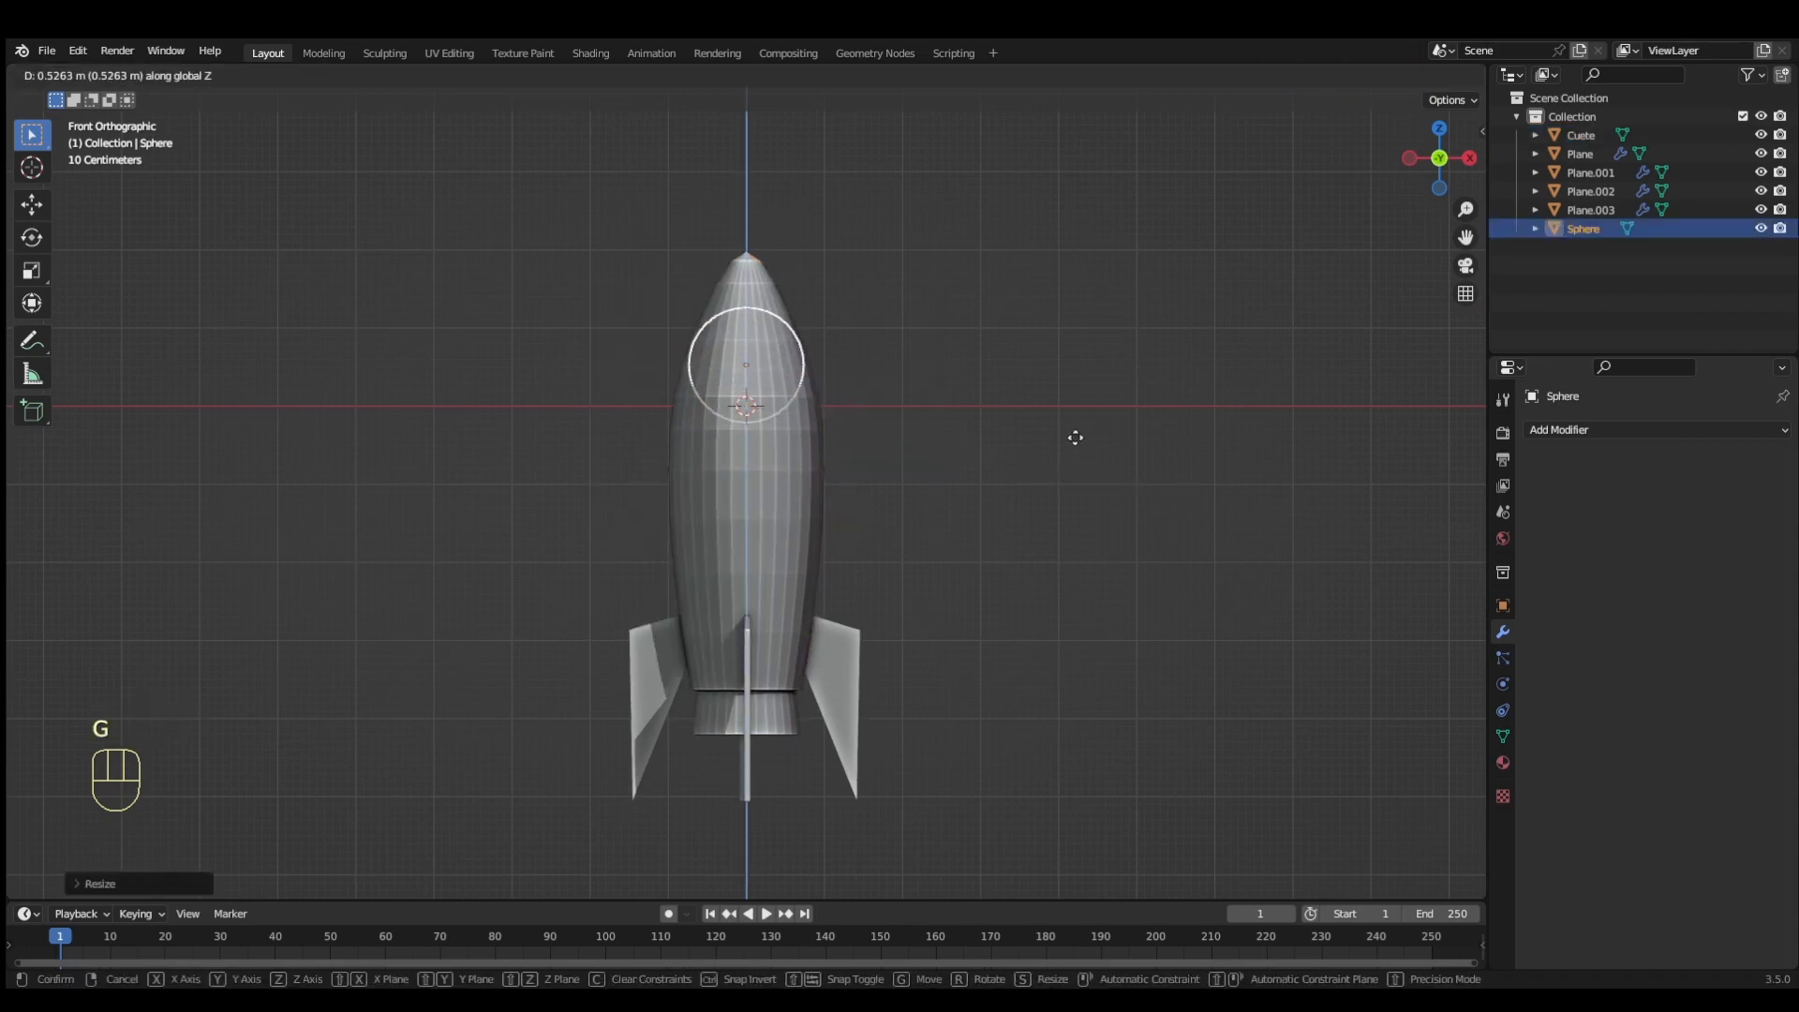
{"action": "left_click", "coordinate": [1074, 433]}
{"action": "key", "text": "s"}
{"action": "left_click", "coordinate": [1182, 460]}
Move the sphere about 0.37 m in negative Y so it protrudes from the front of the upper rocket body
{"action": "key", "text": "KP_3"}
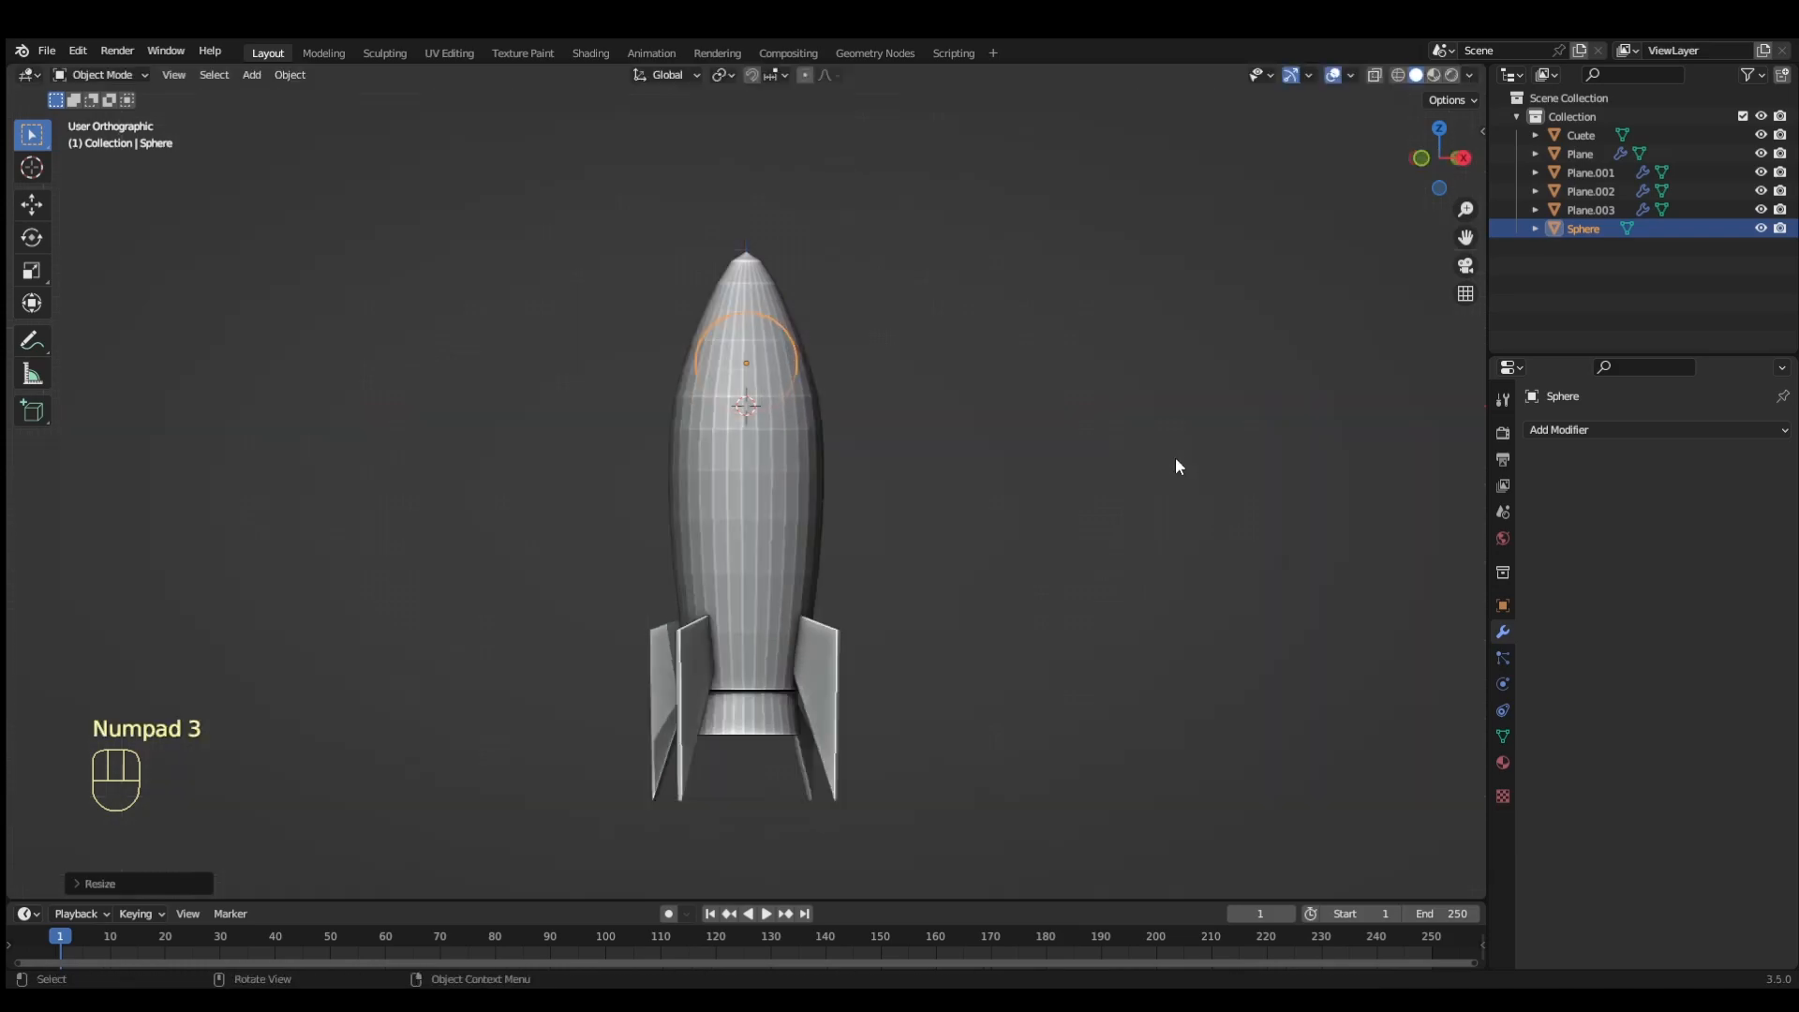
{"action": "key", "text": "g"}
{"action": "key", "text": "y"}
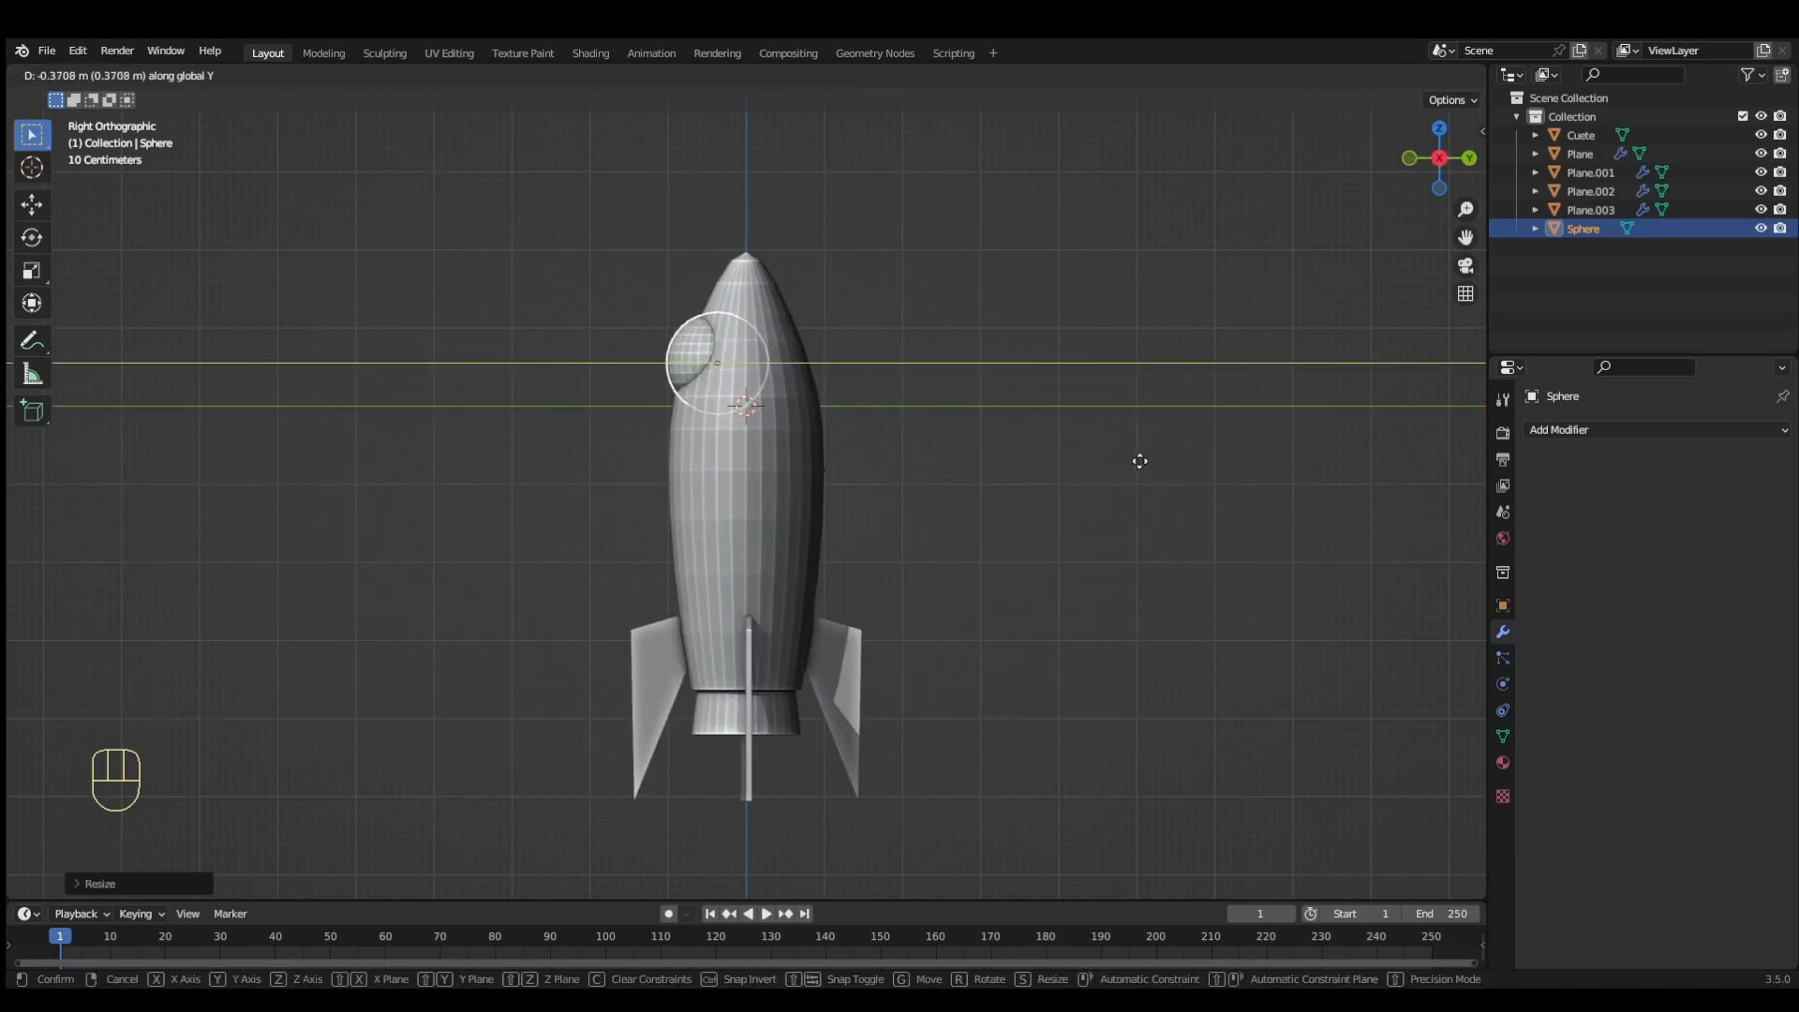
{"action": "left_click", "coordinate": [1139, 461]}
{"action": "middle_click_drag", "start_coordinate": [1139, 461], "coordinate": [1152, 631]}
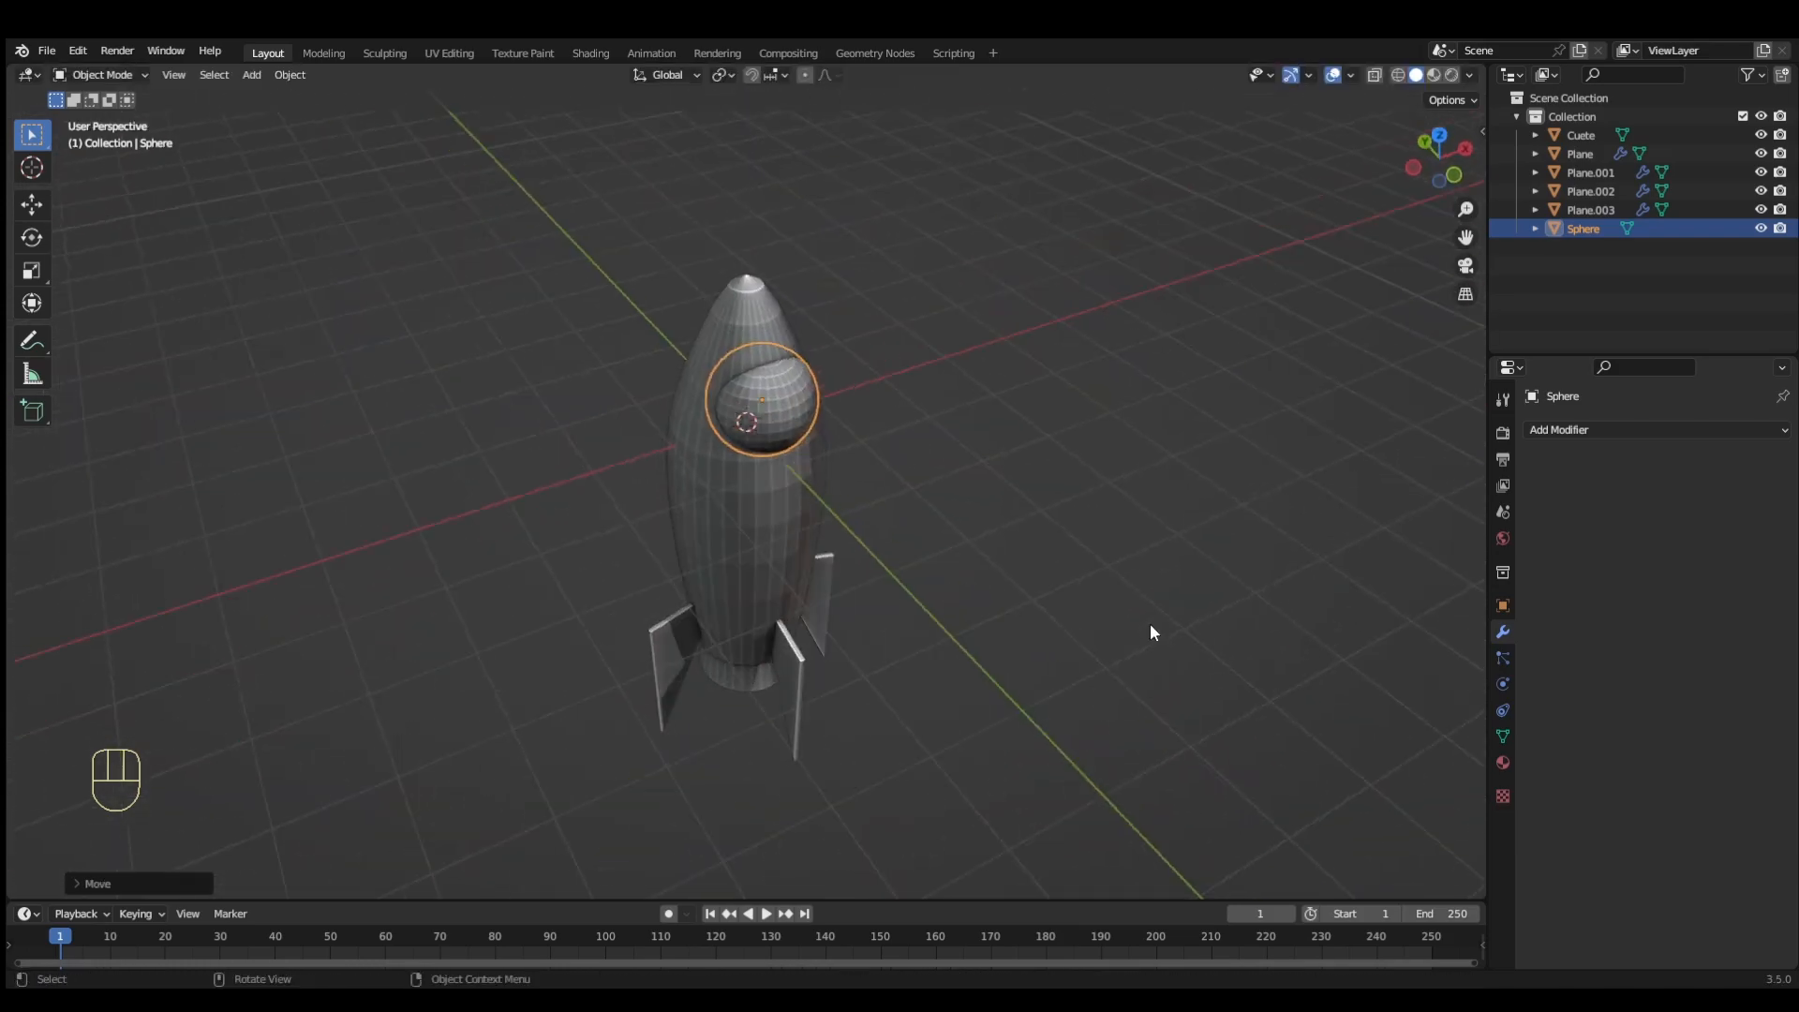
{"action": "key", "text": "KP_1"}
{"action": "key", "text": "KP_3"}
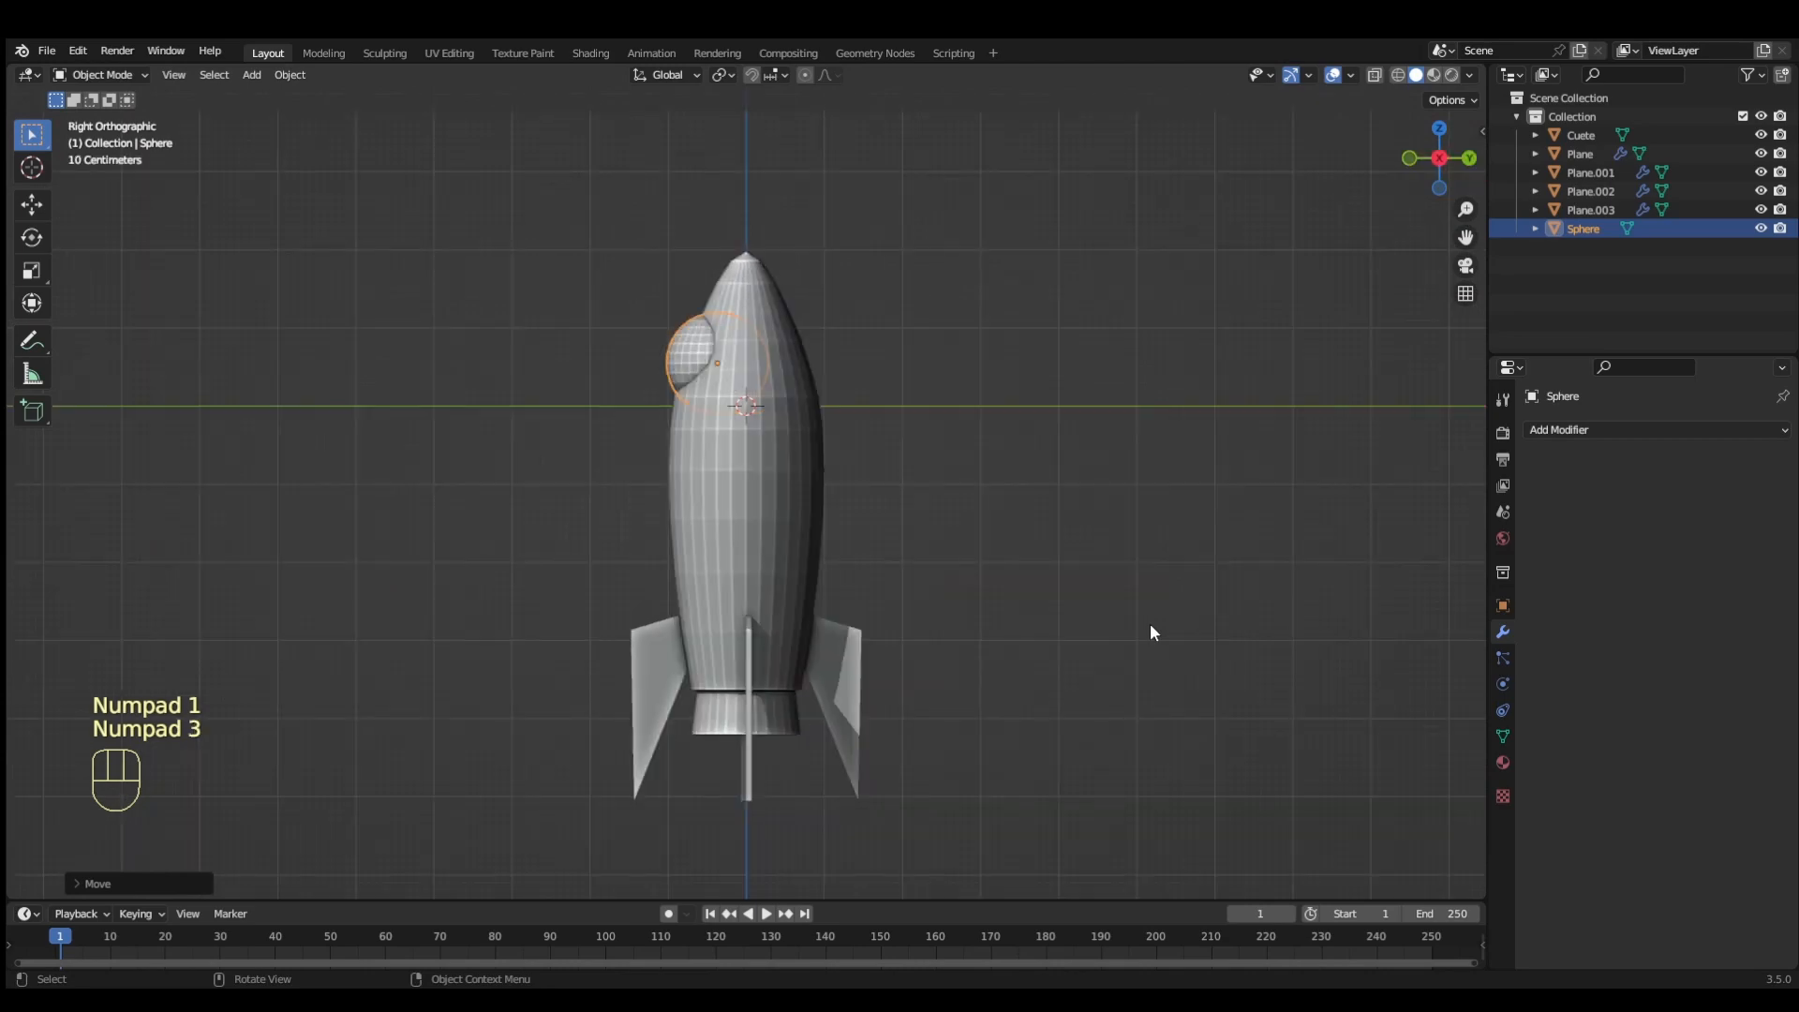
Rotate the sphere 90° in the right side view so its pole faces outward from the rocket
{"action": "key", "text": "KP_Decimal"}
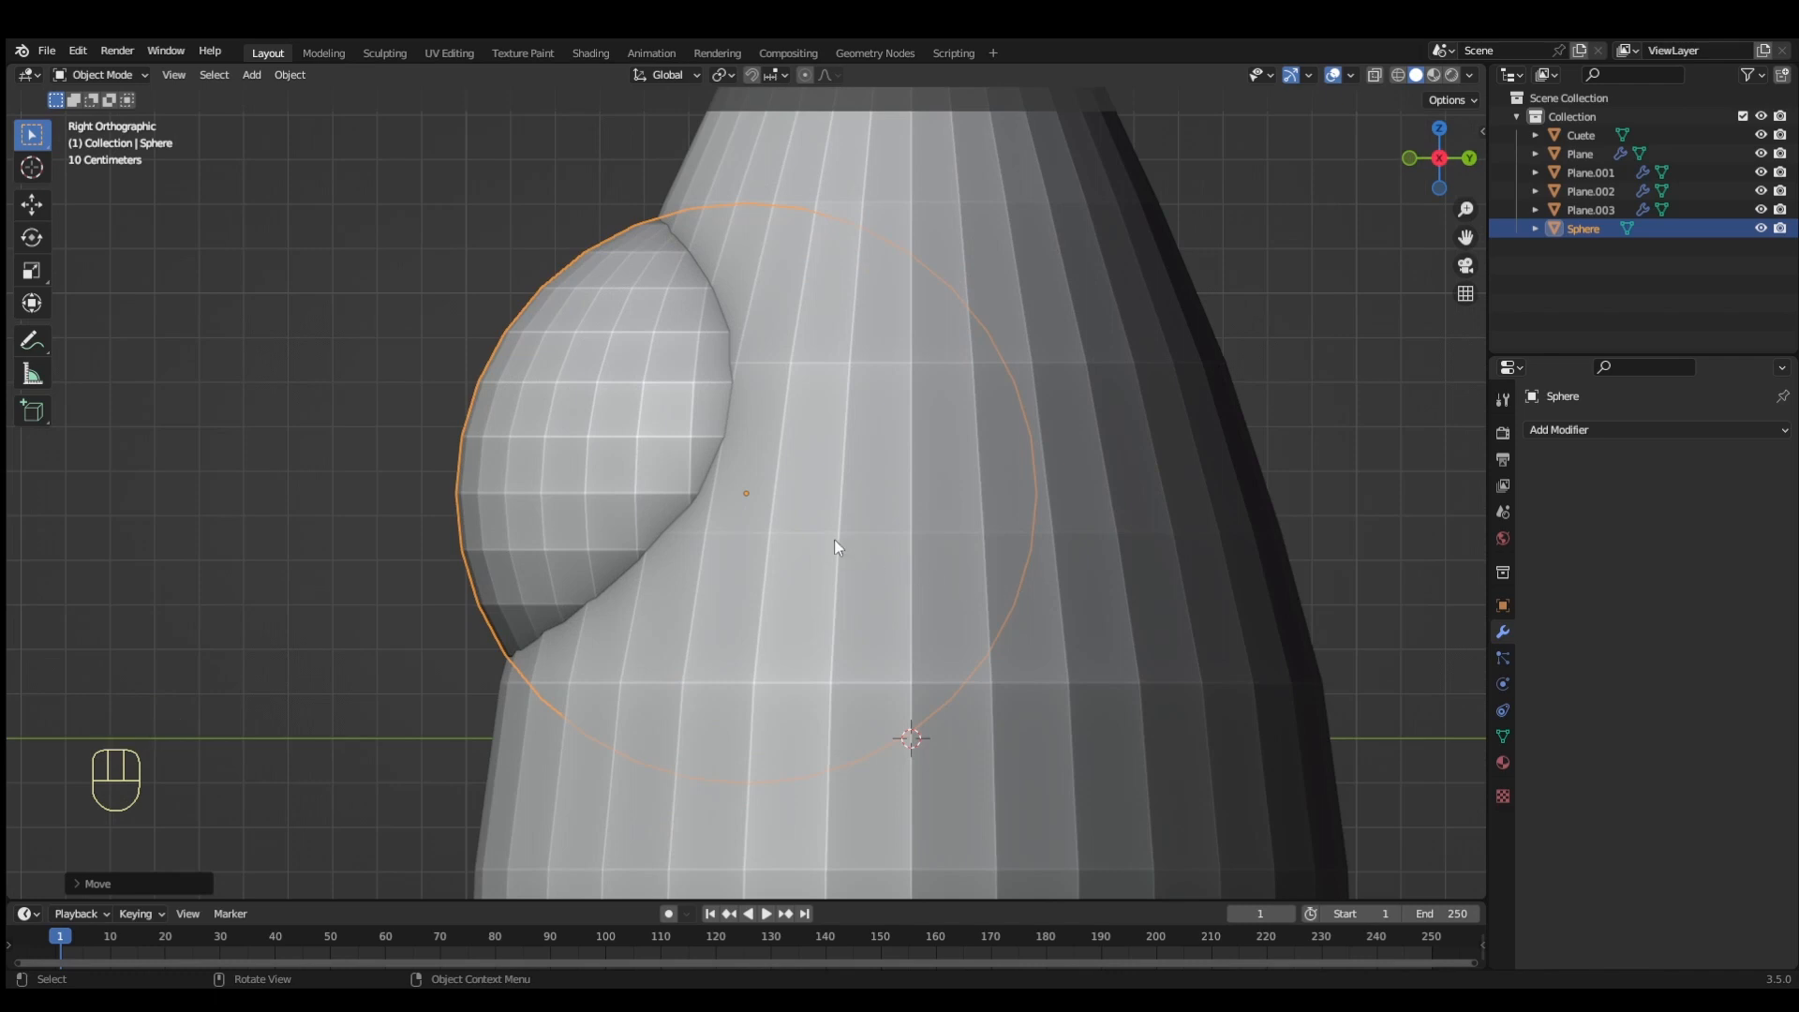
{"action": "type", "text": "r"}
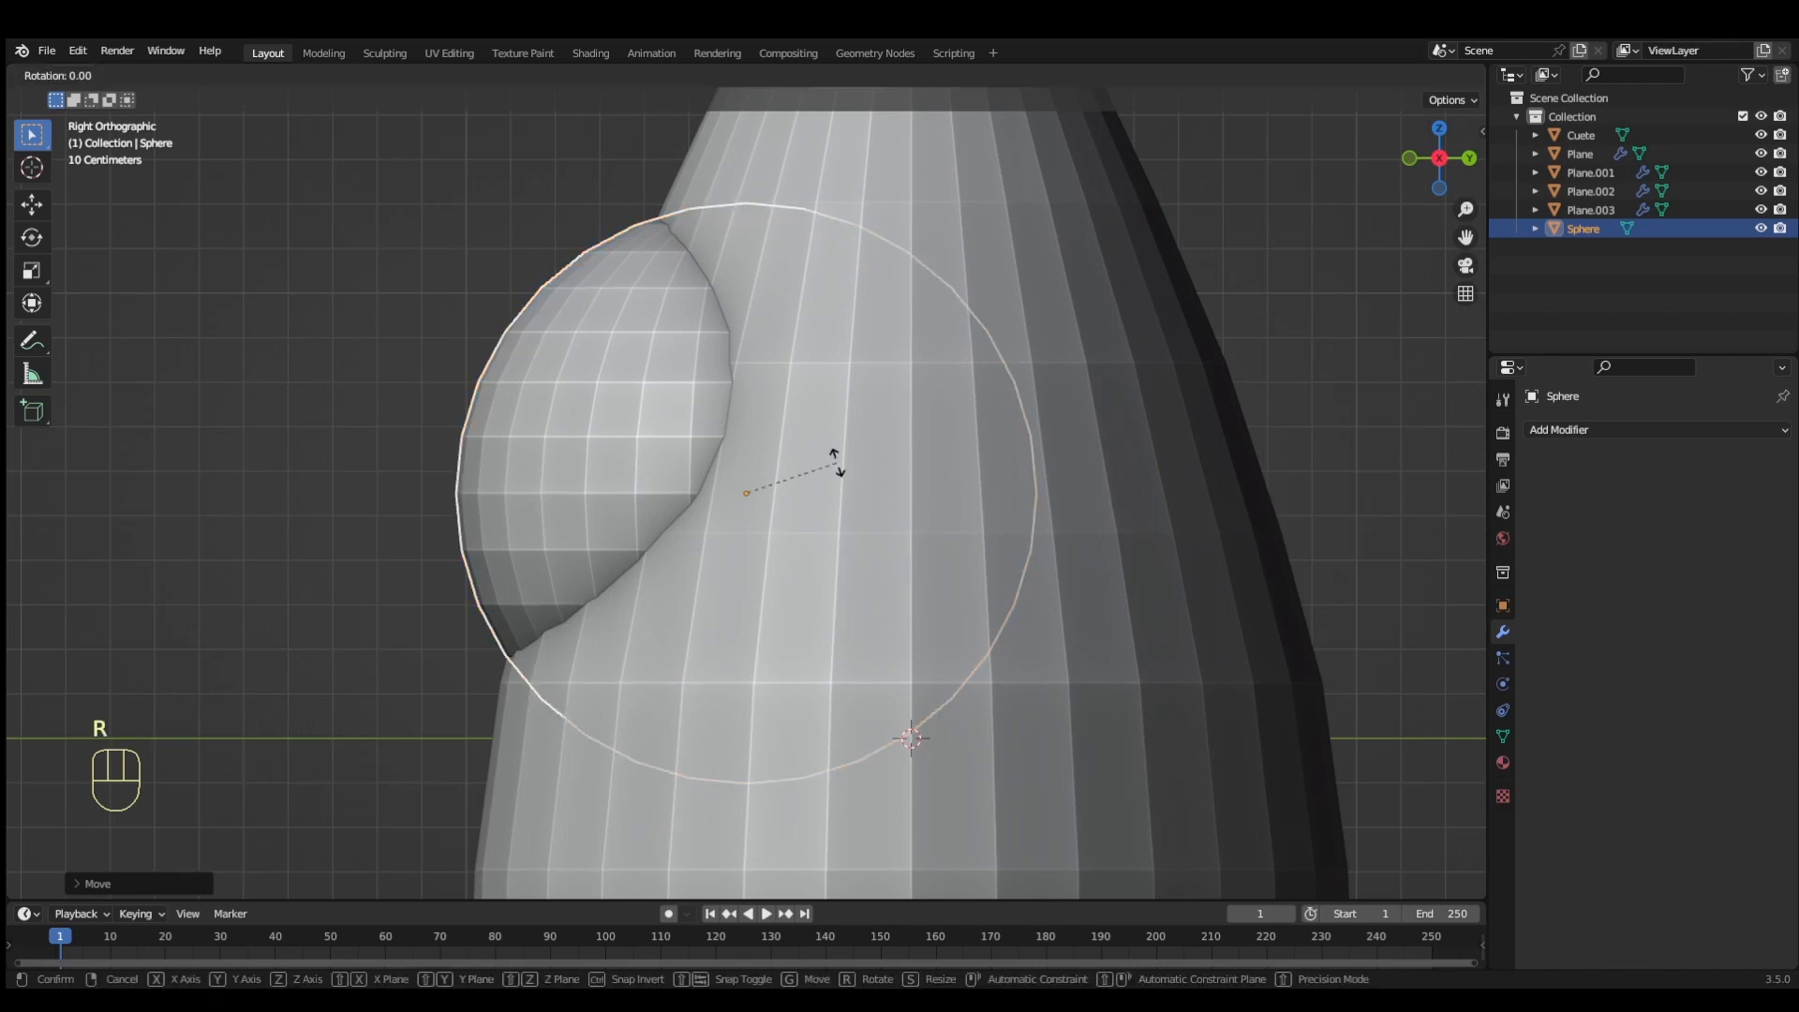
{"action": "type", "text": "90"}
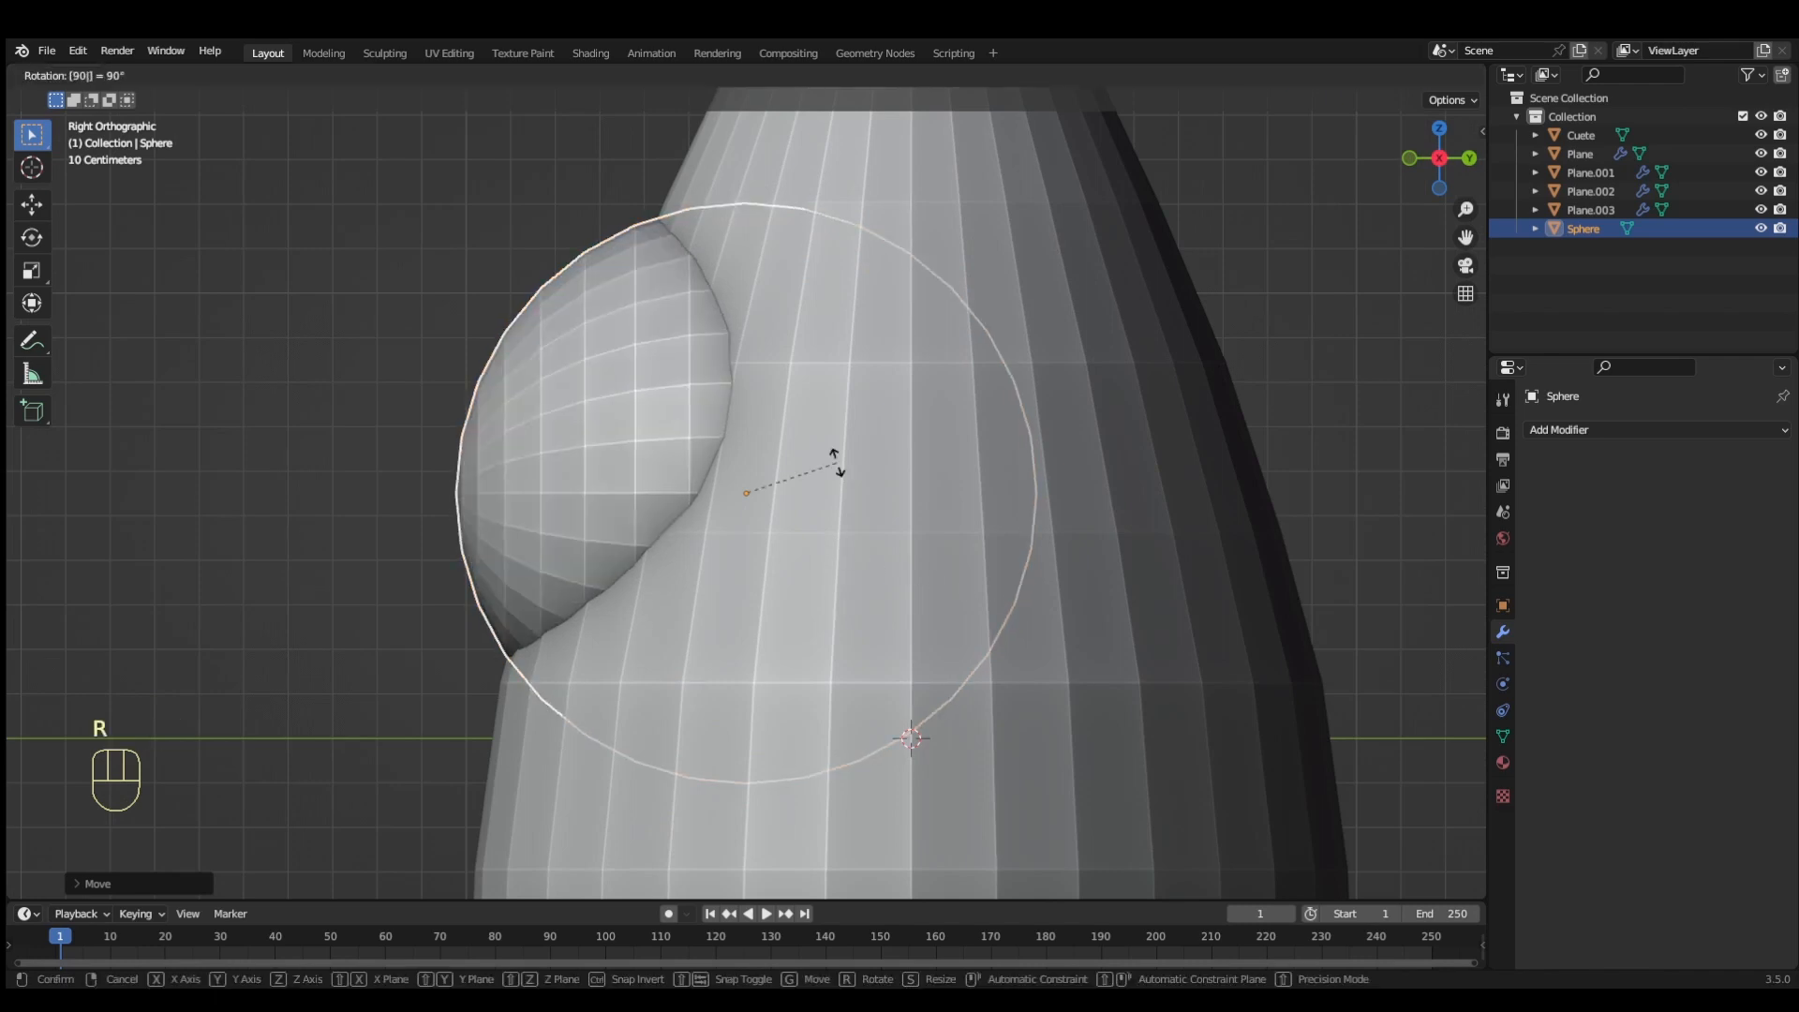
{"action": "left_click", "coordinate": [836, 464]}
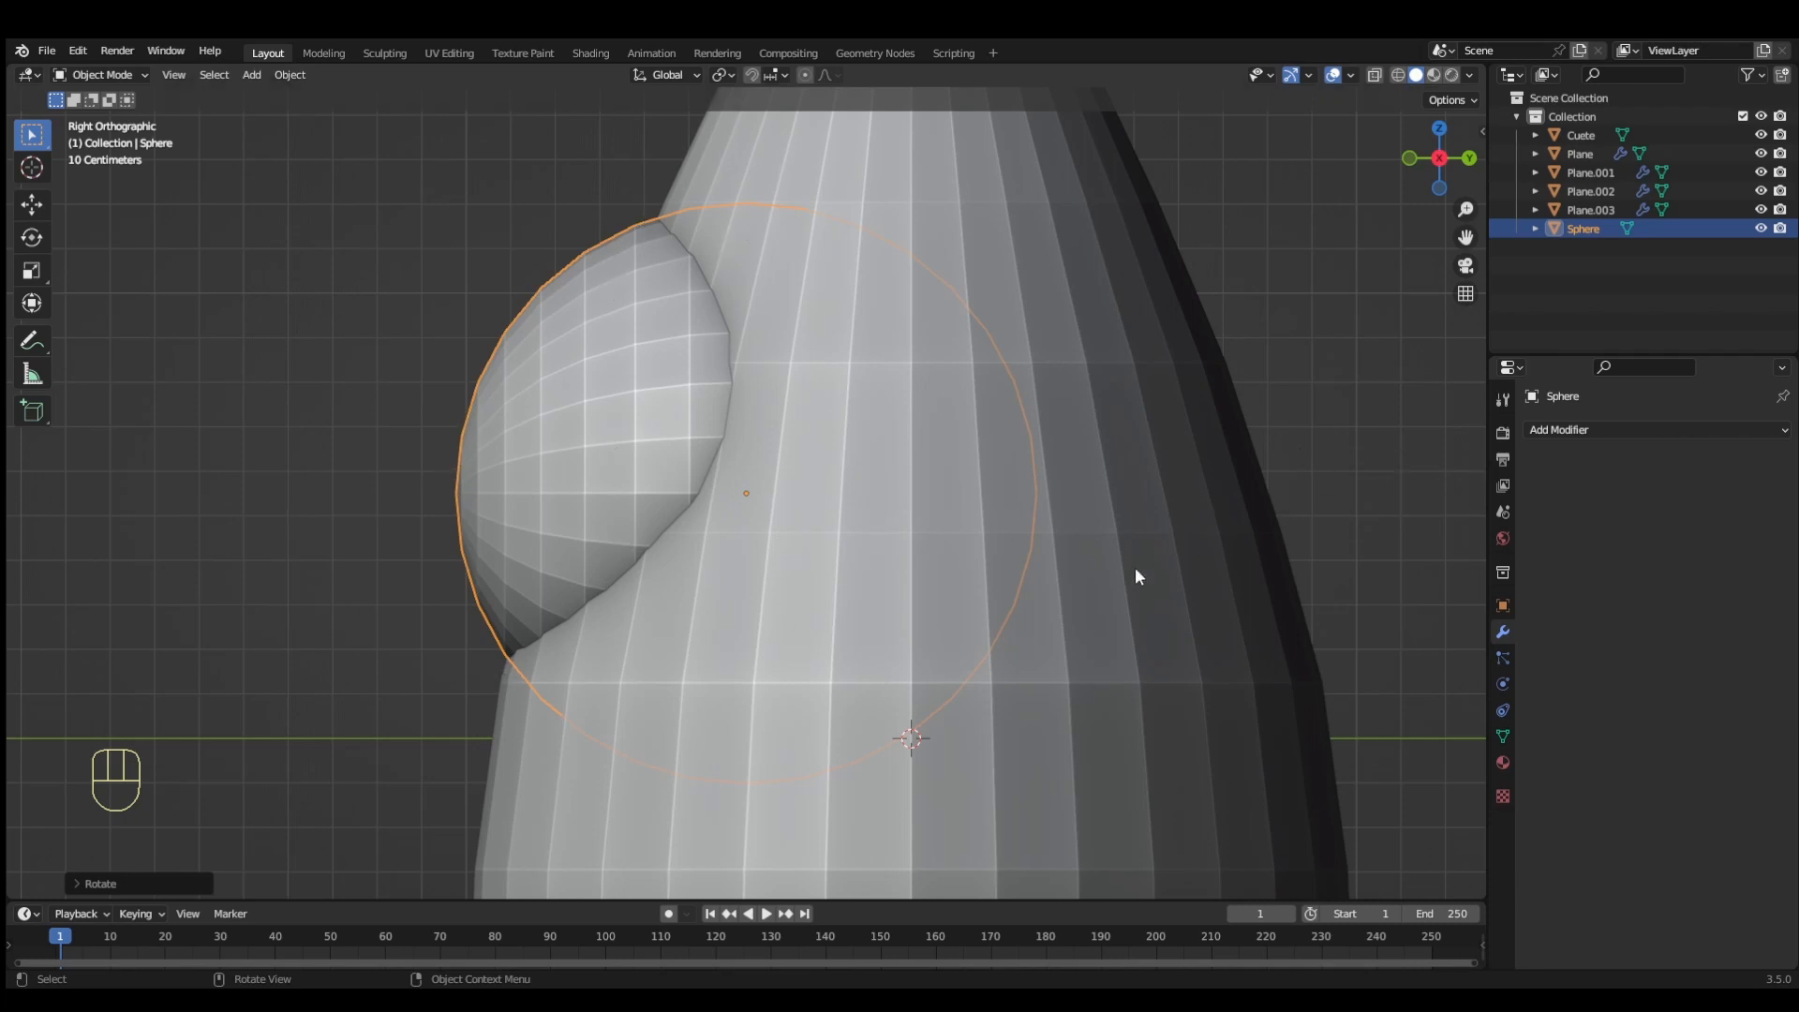
Tilt the sphere about 17° to follow the hull's slope and nudge it about 0.02 m outward
{"action": "key", "text": "r"}
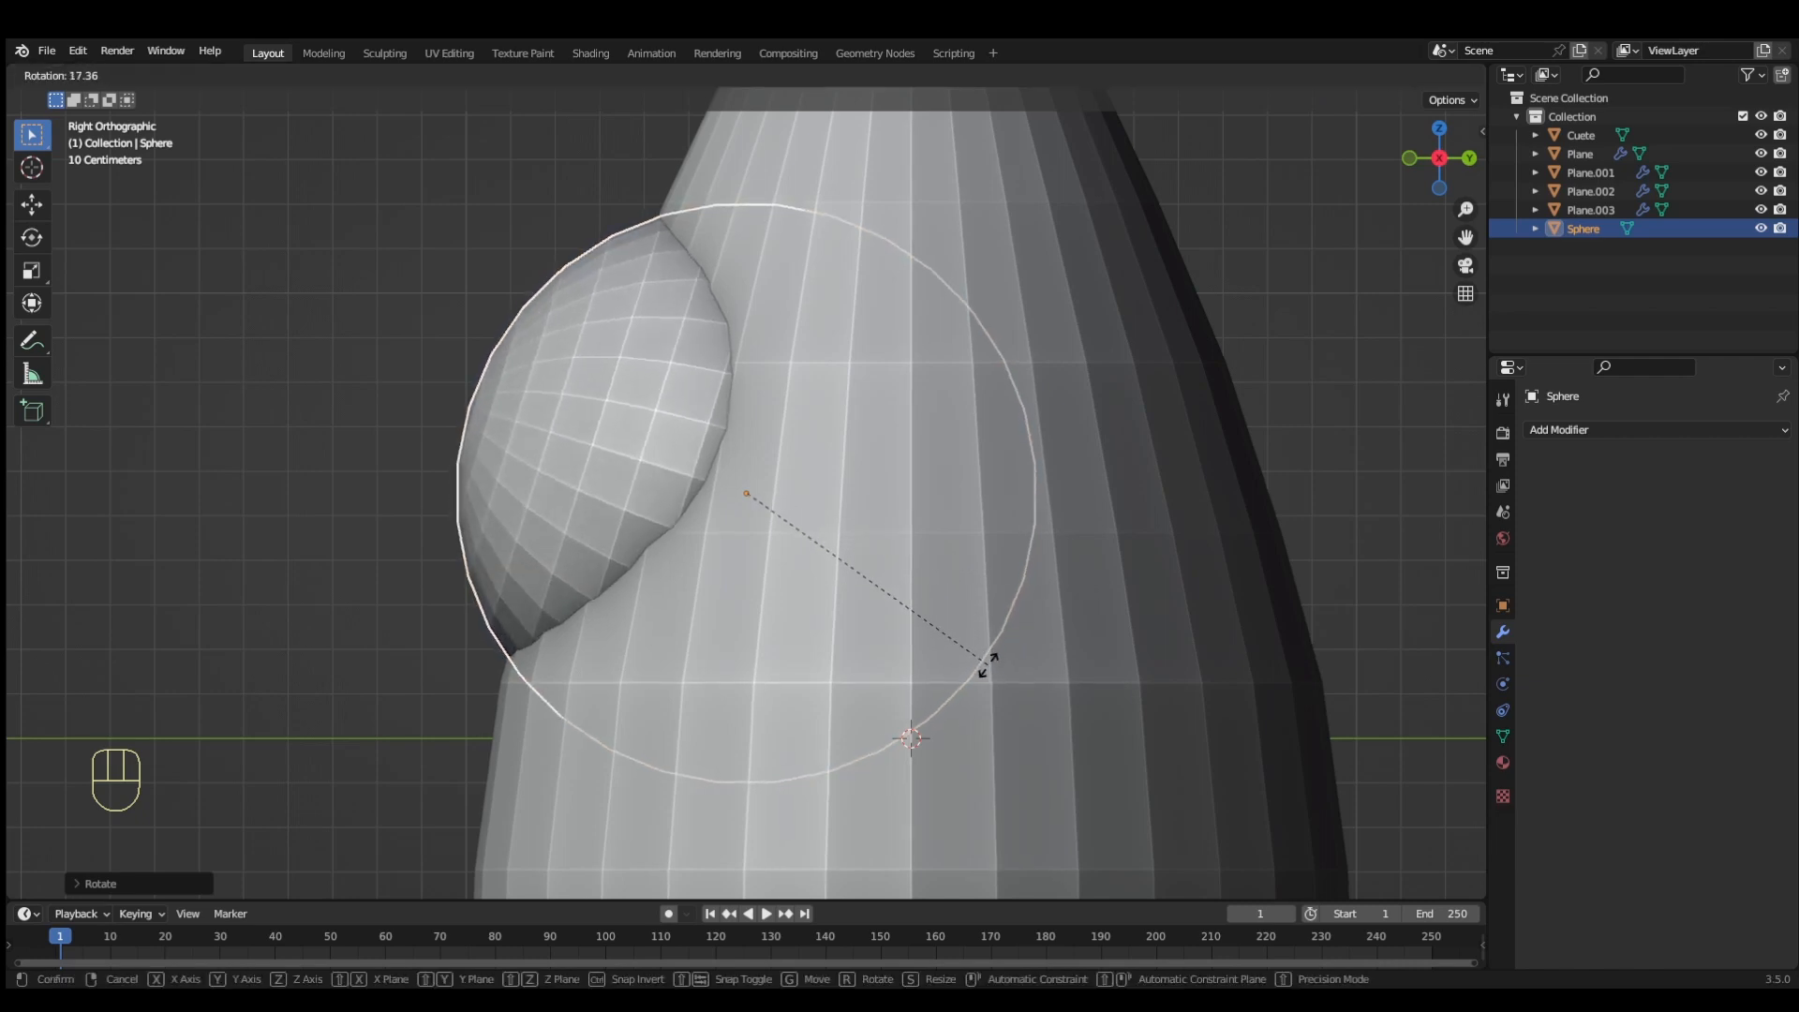
{"action": "left_click", "coordinate": [988, 665]}
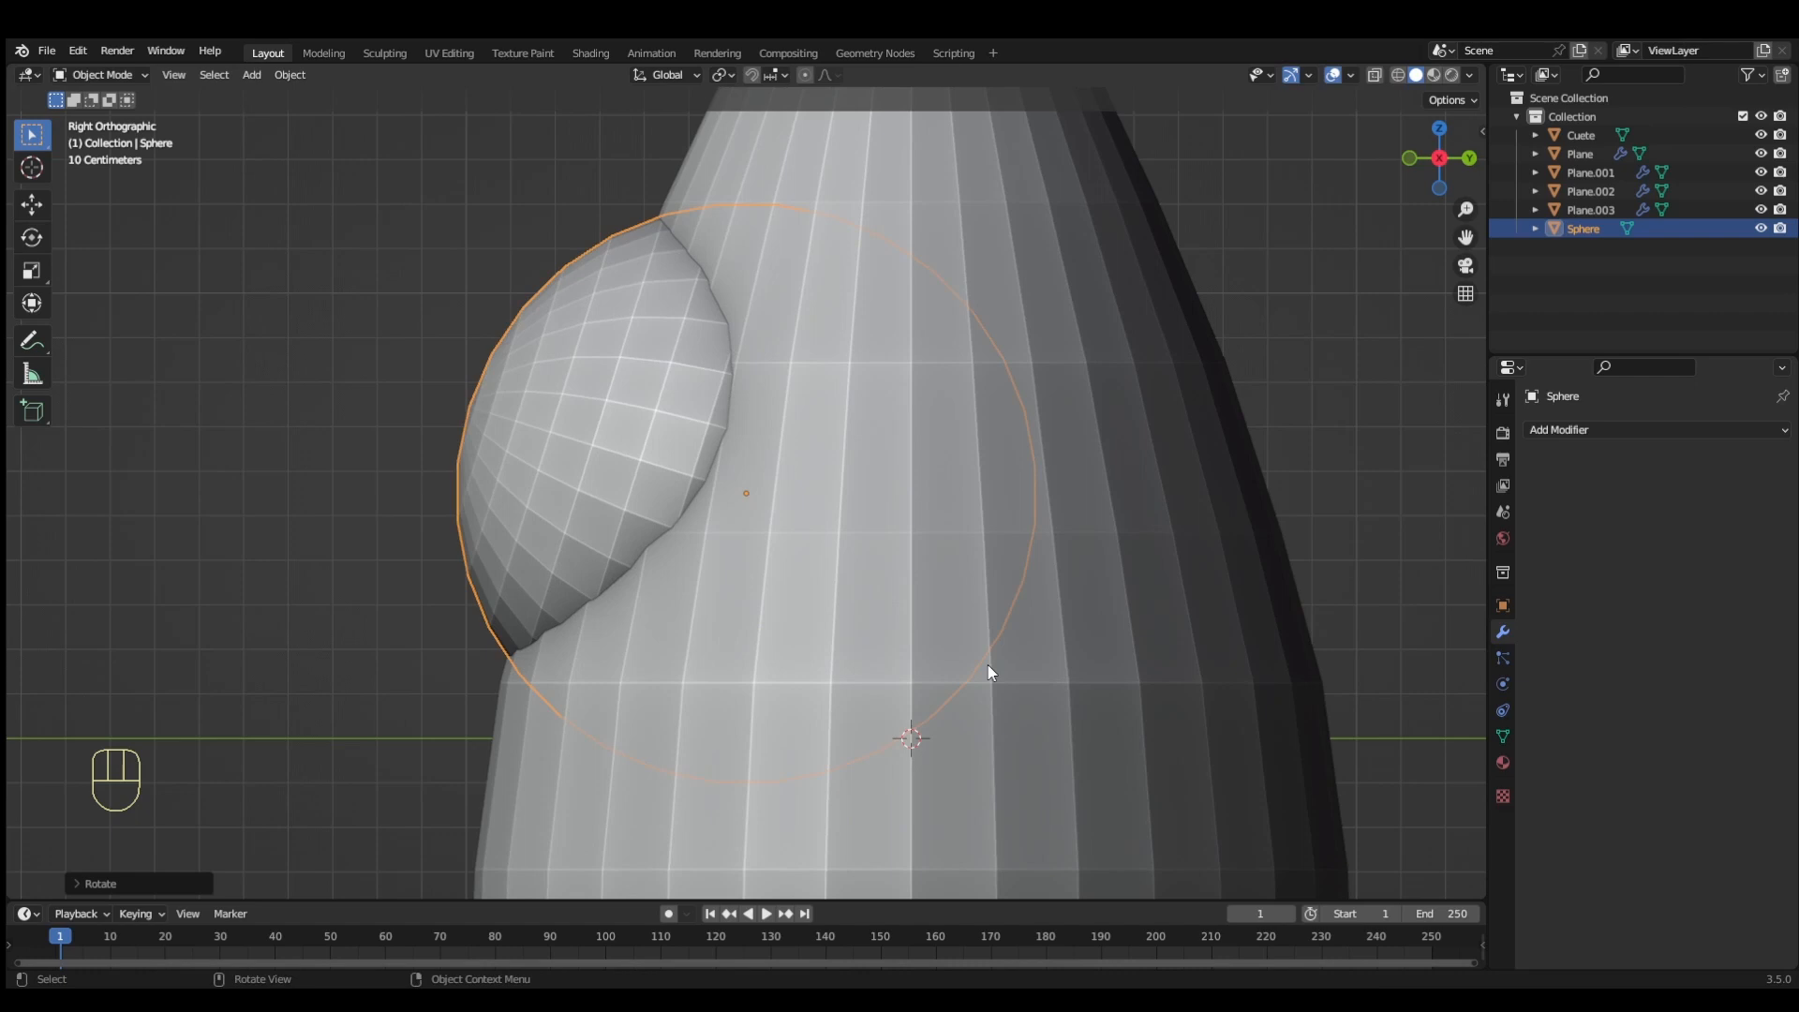
{"action": "key", "text": "g"}
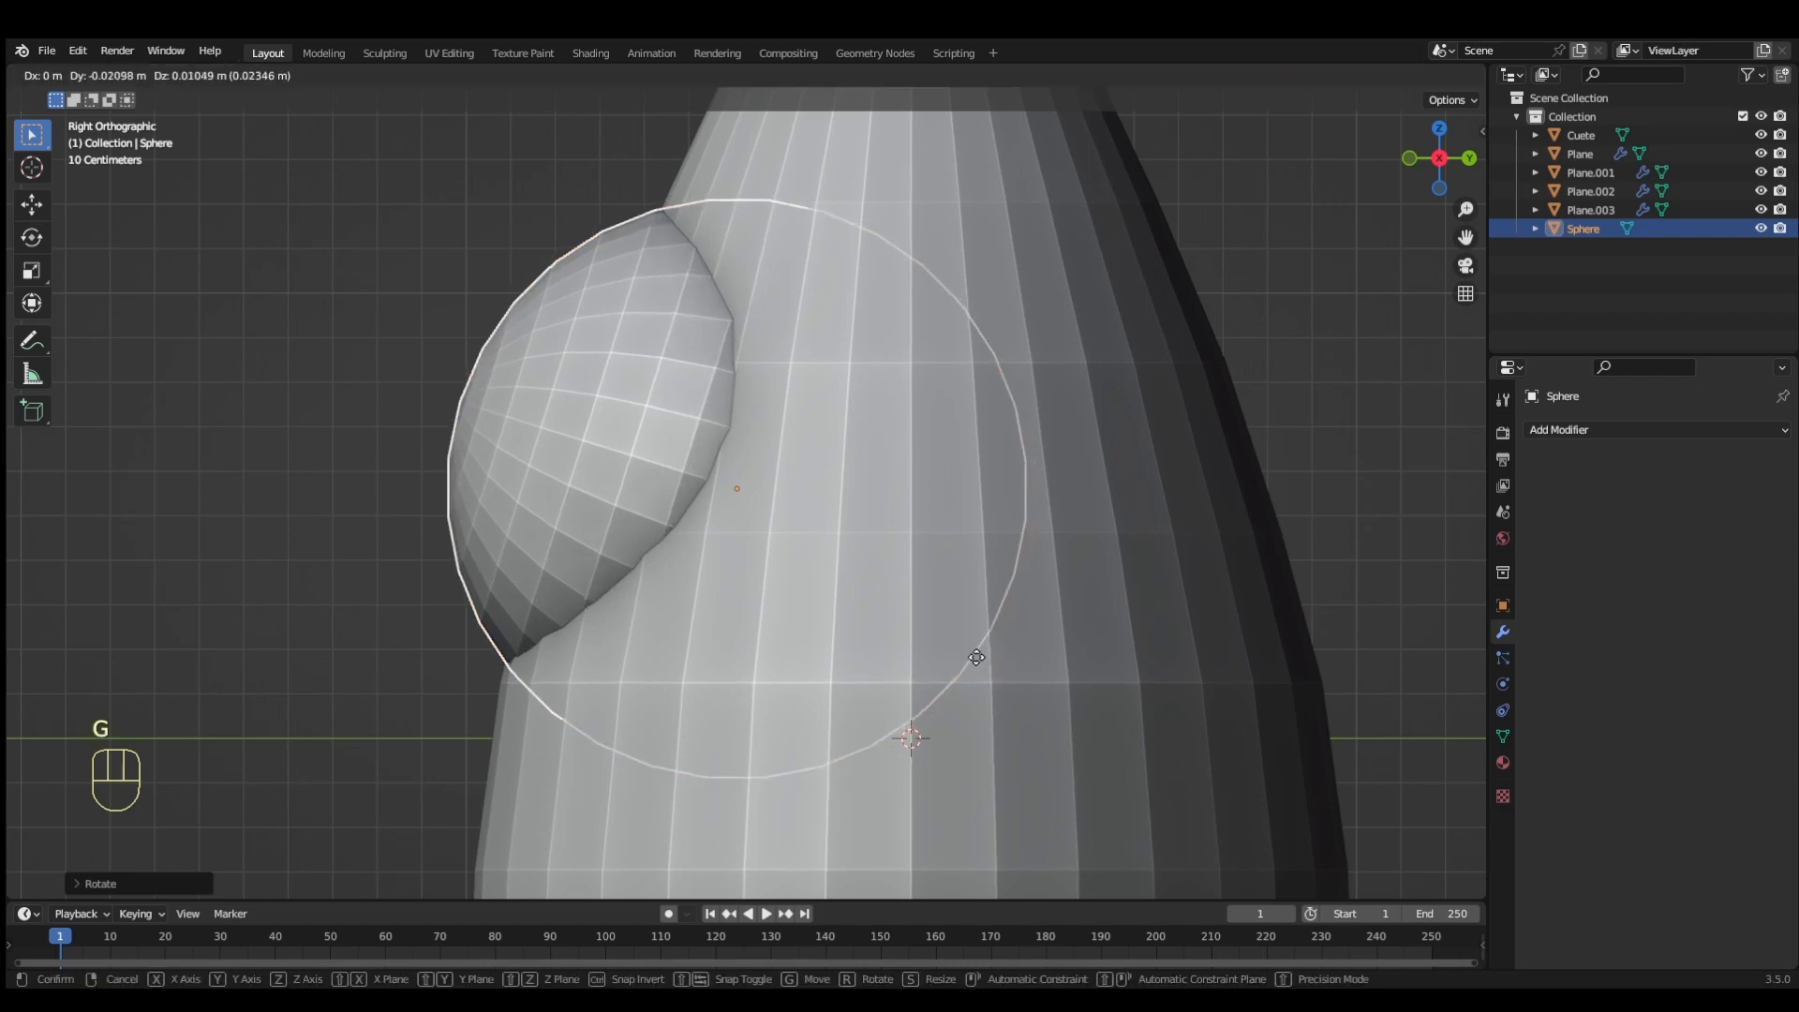
{"action": "left_click", "coordinate": [977, 657]}
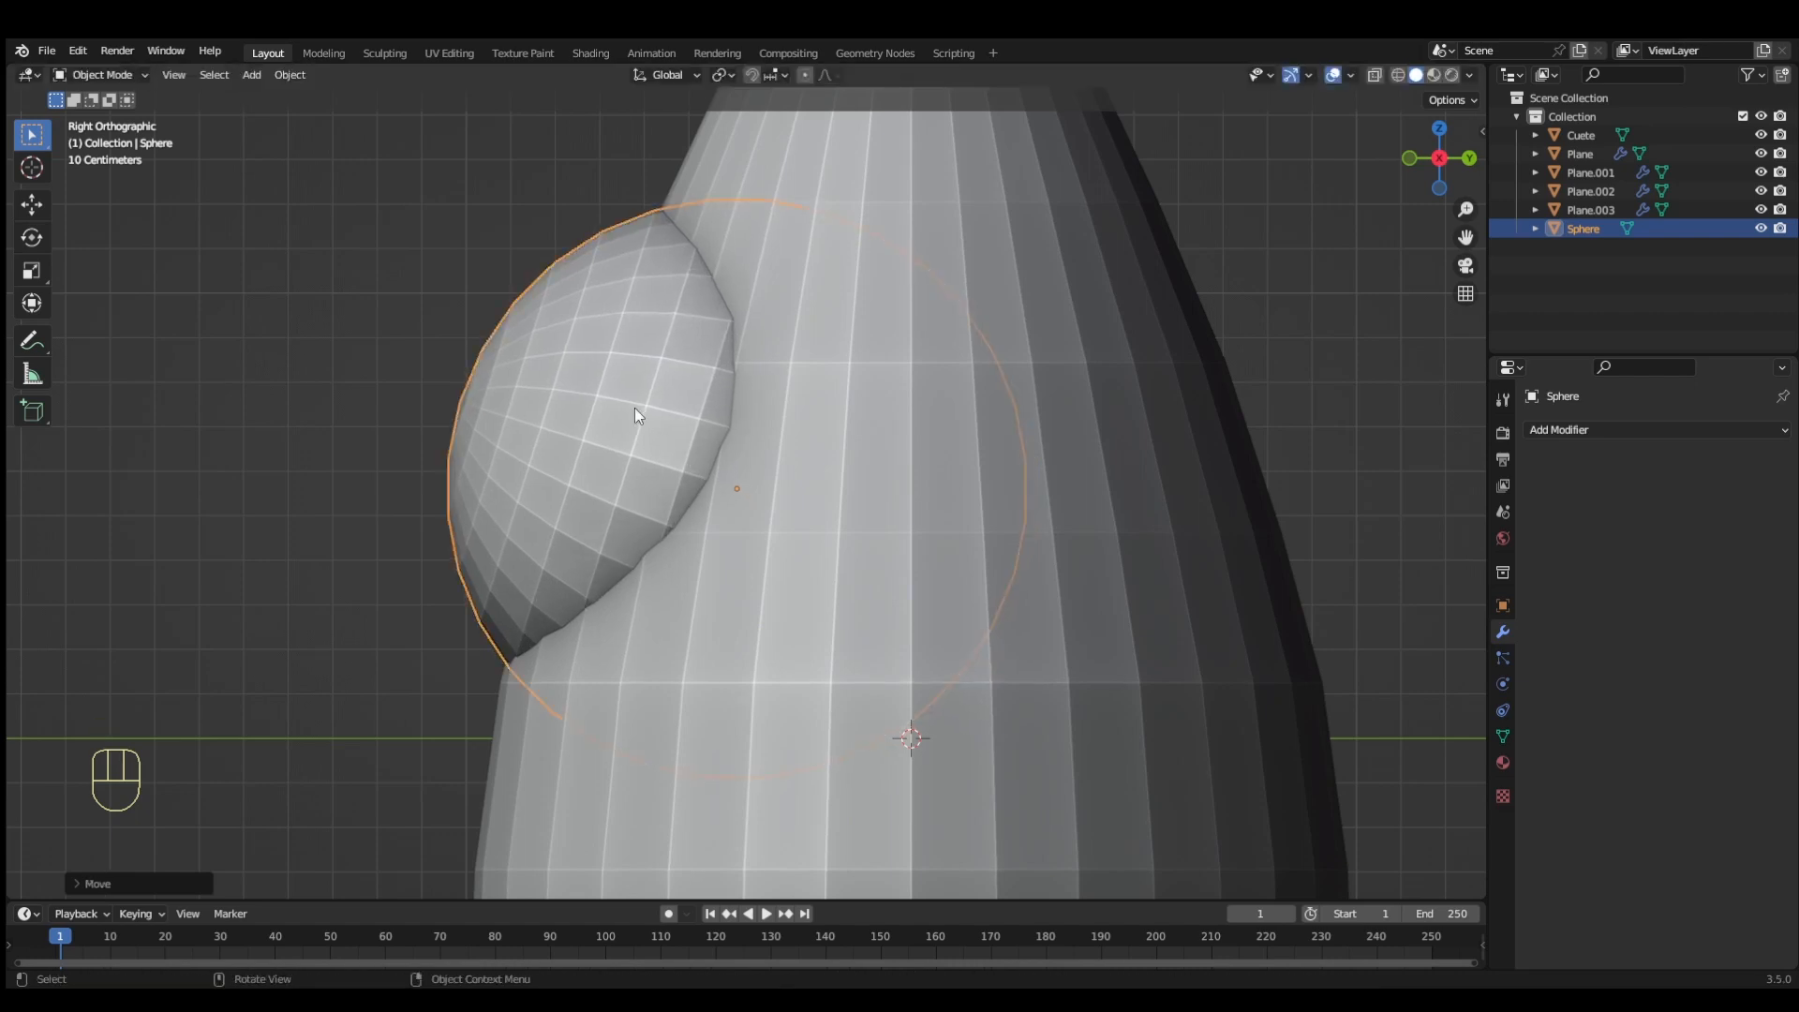
Rename the sphere object as Marco
{"action": "key", "text": "F2"}
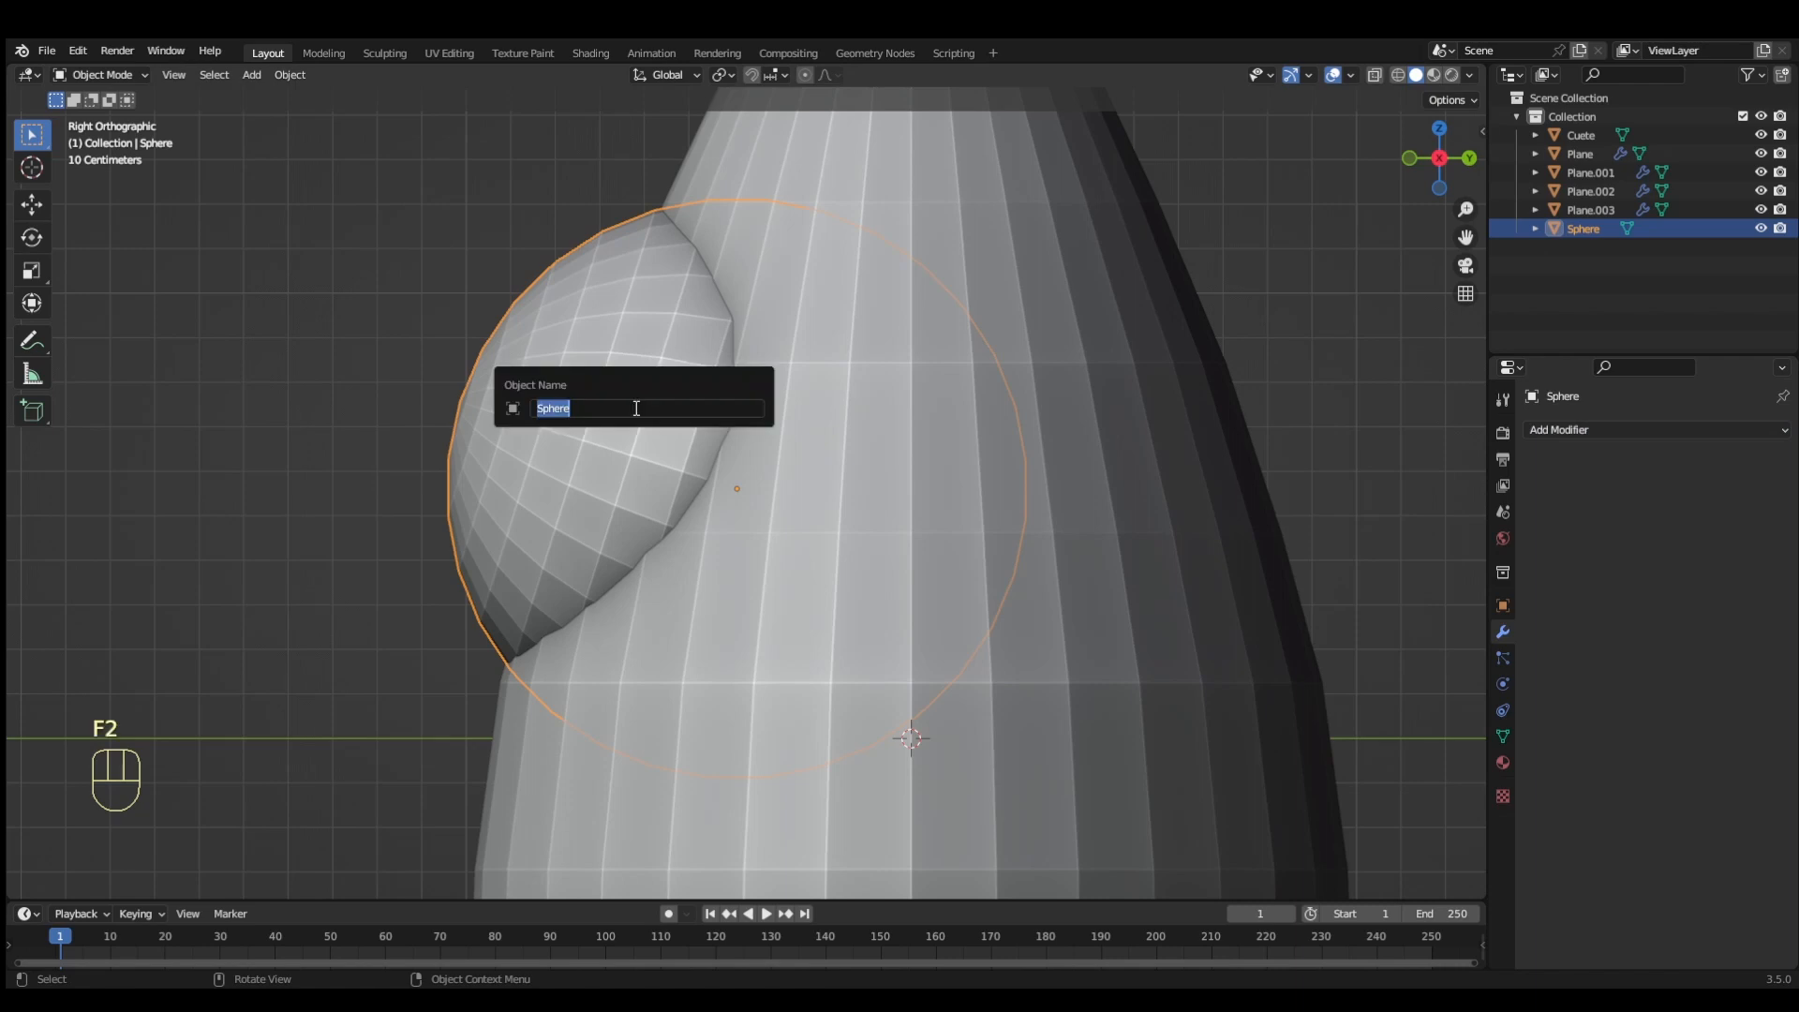
{"action": "type", "text": "Marco"}
{"action": "key", "text": "Return"}
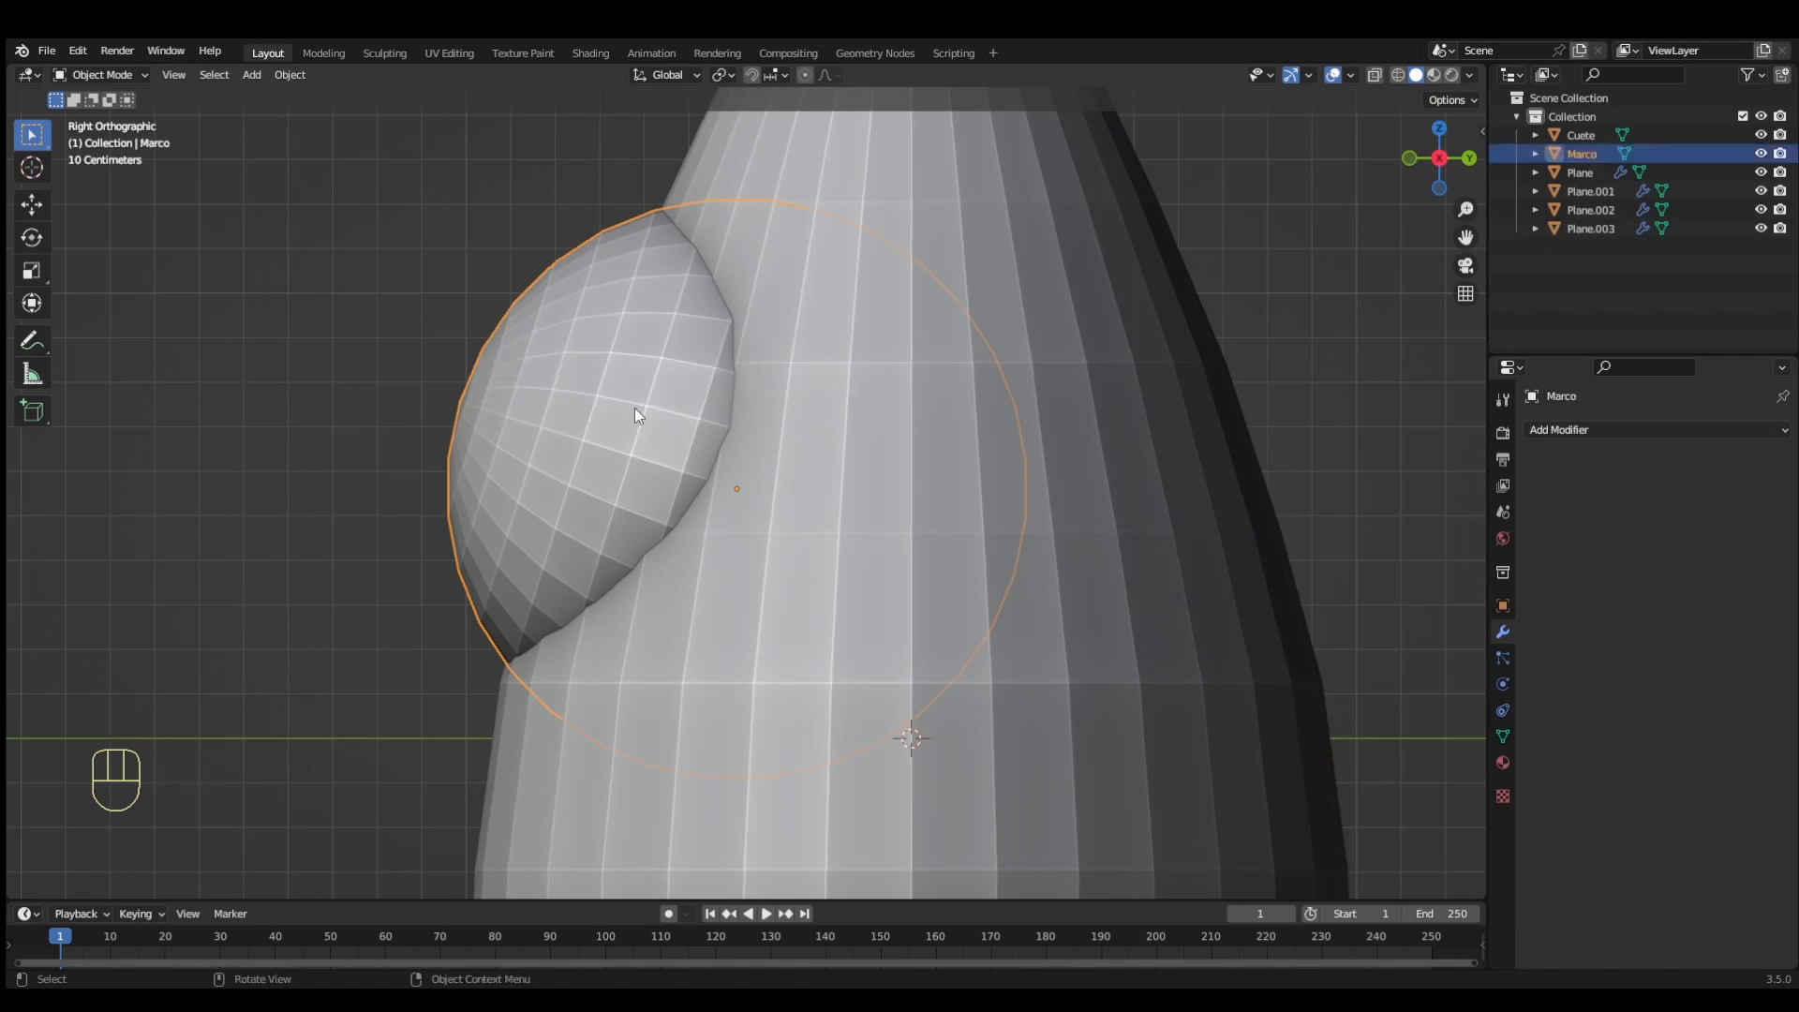
Cut the rocket body Cuete out of Marco with a Boolean Difference modifier and apply the modifier
{"action": "left_click", "coordinate": [1674, 428]}
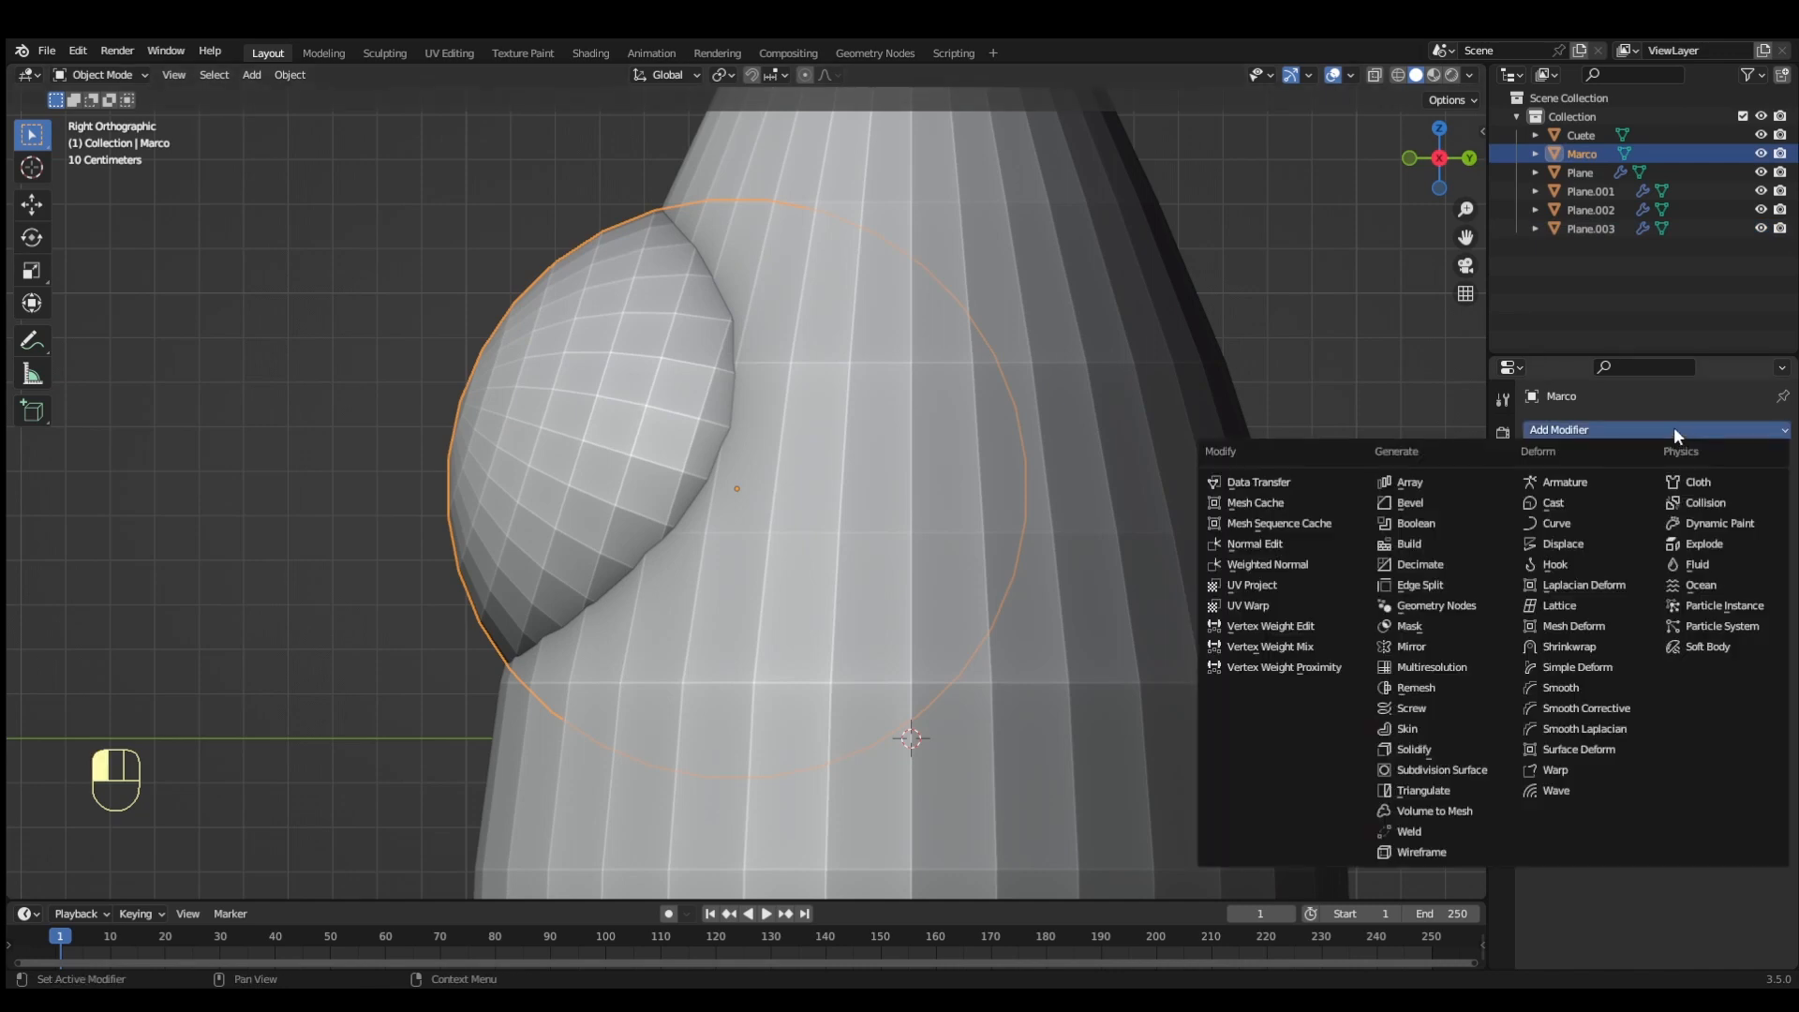
{"action": "left_click", "coordinate": [1447, 522]}
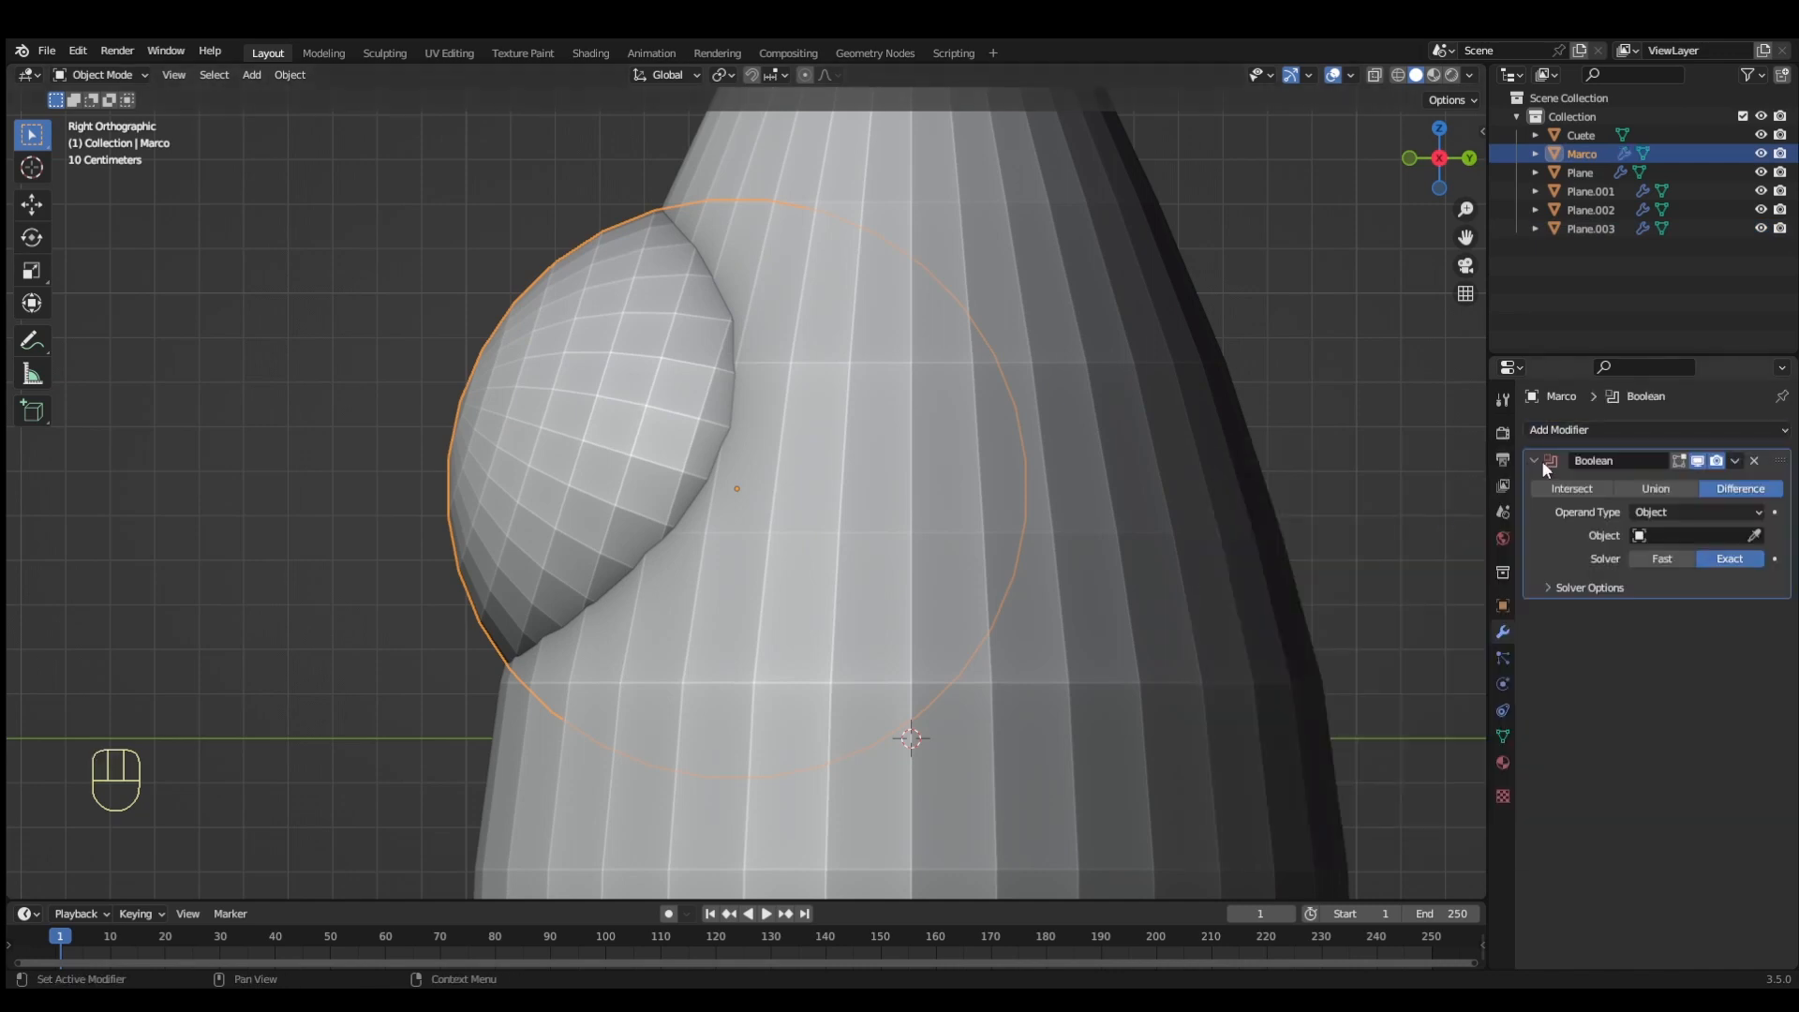
{"action": "left_click", "coordinate": [1736, 537]}
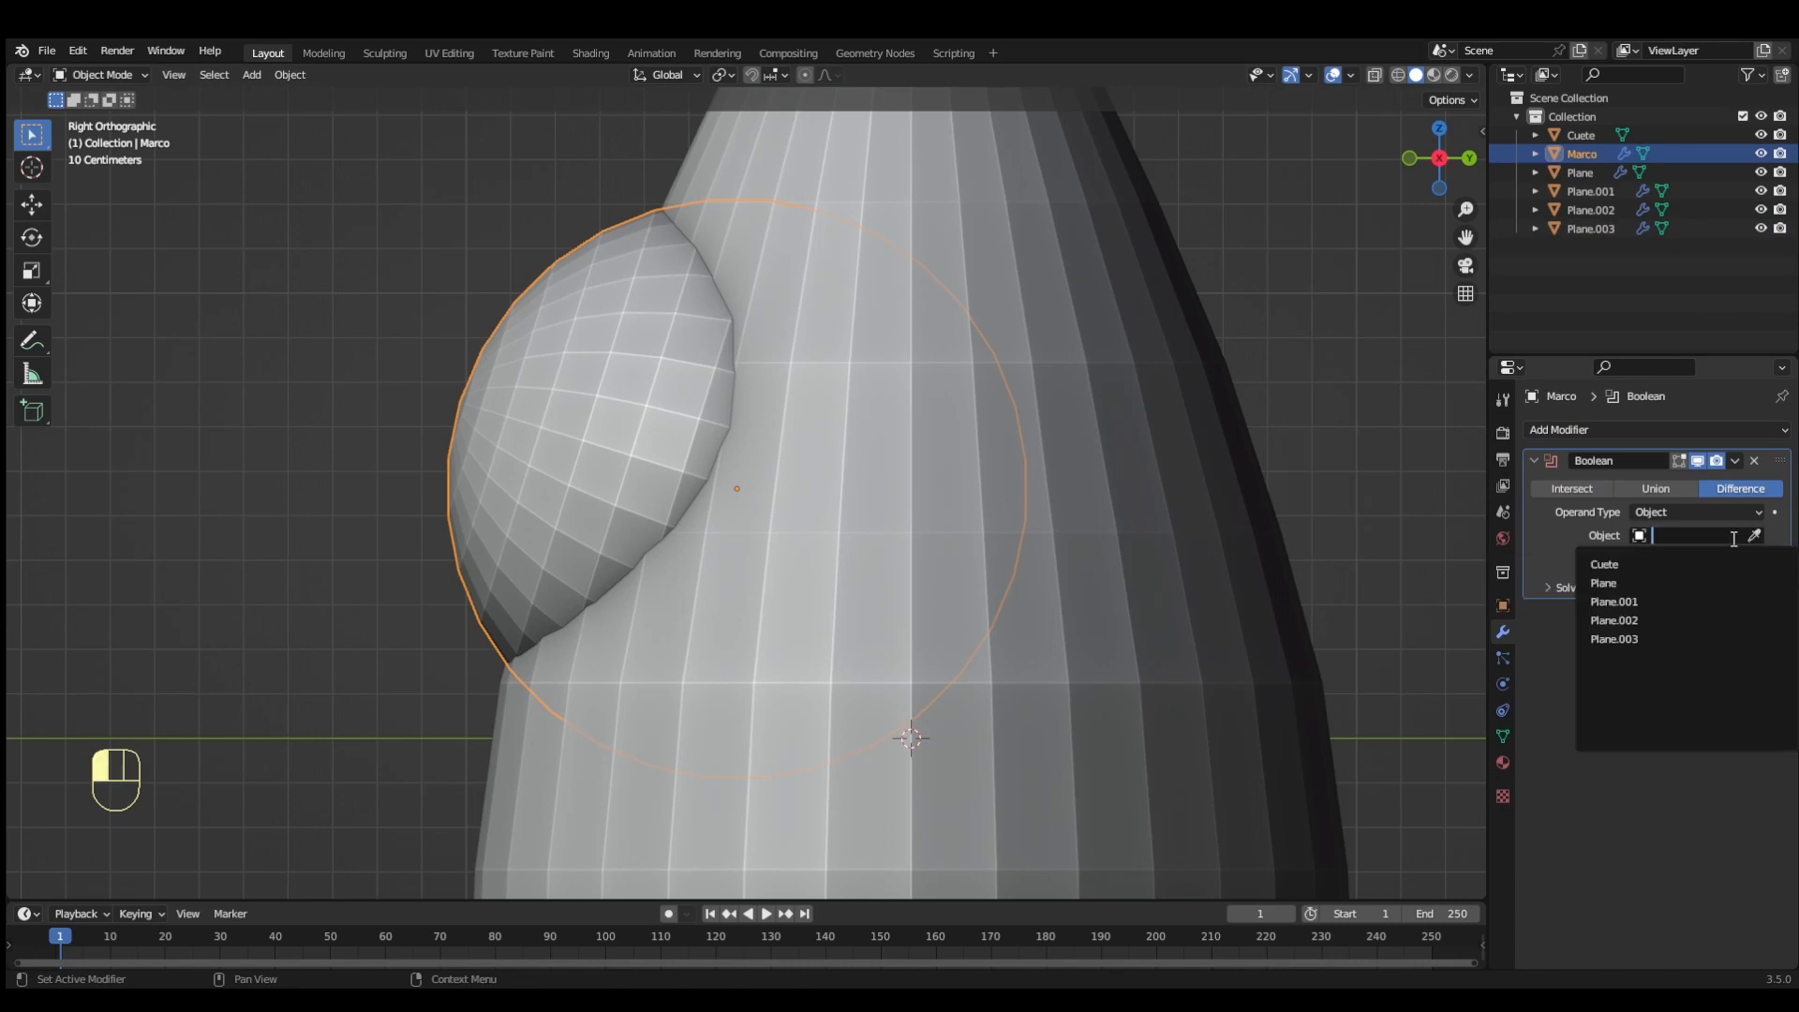
{"action": "left_click", "coordinate": [1630, 564]}
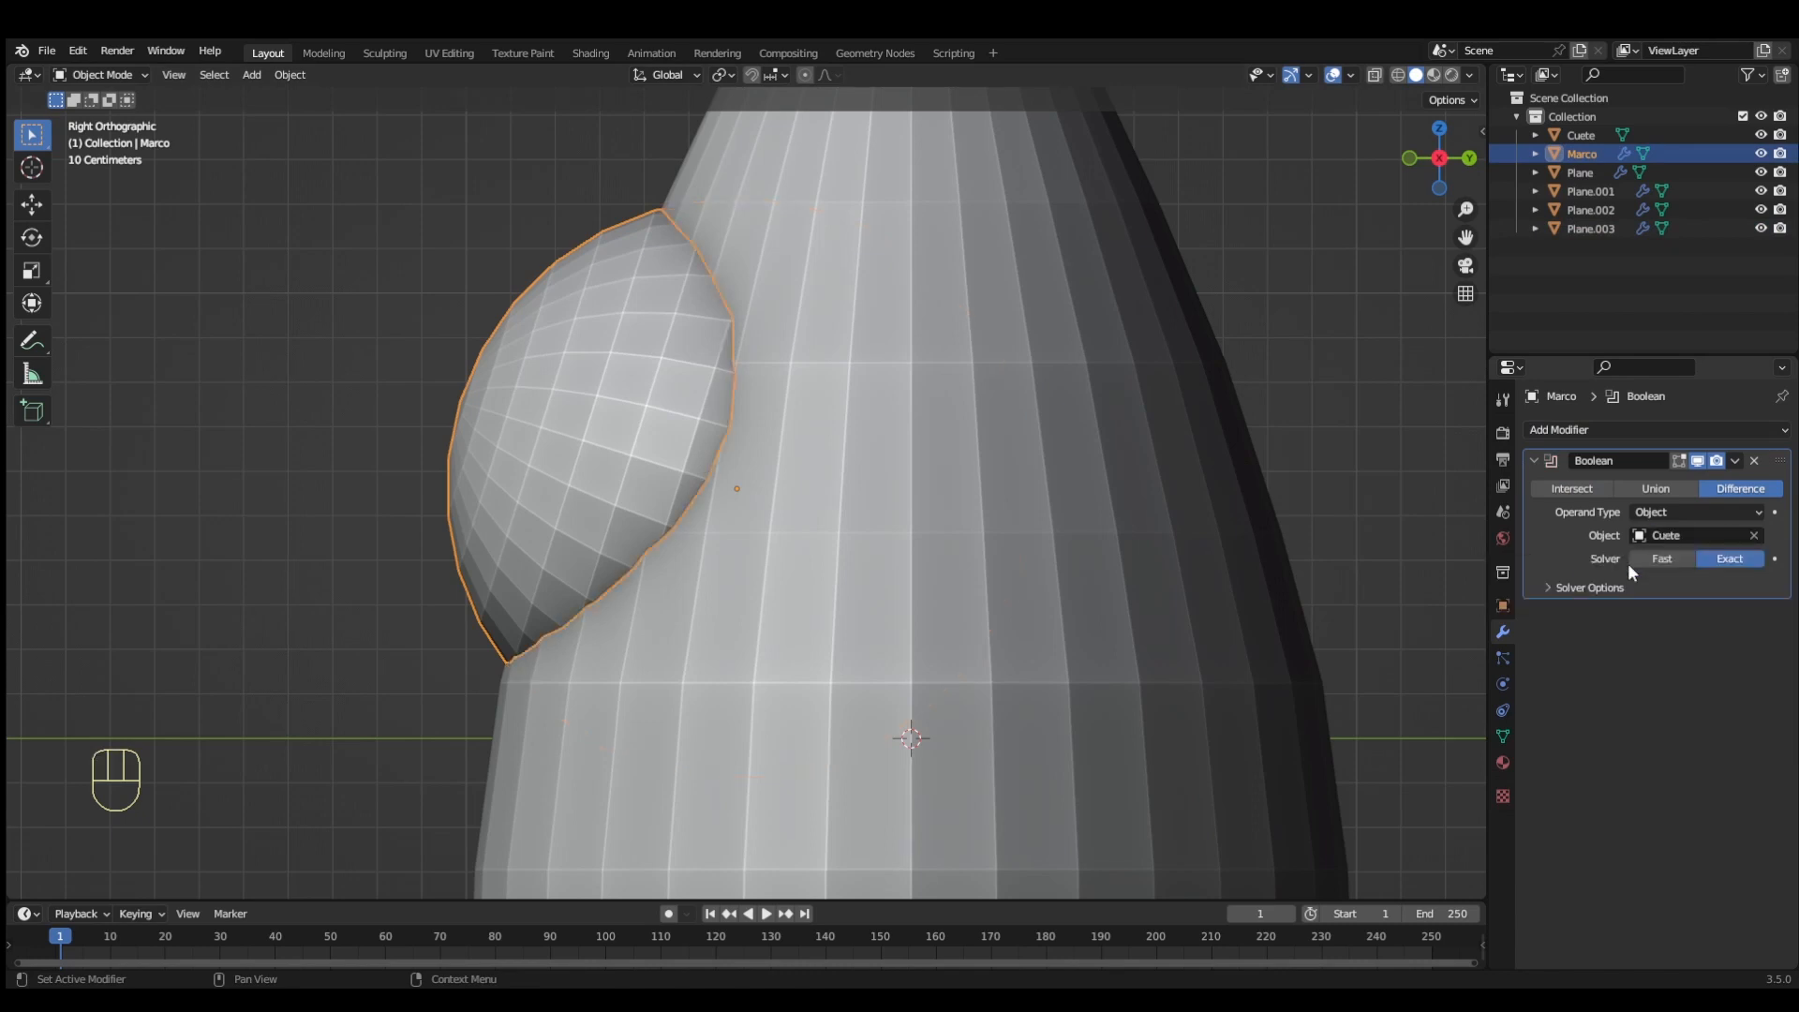
{"action": "key", "text": "g"}
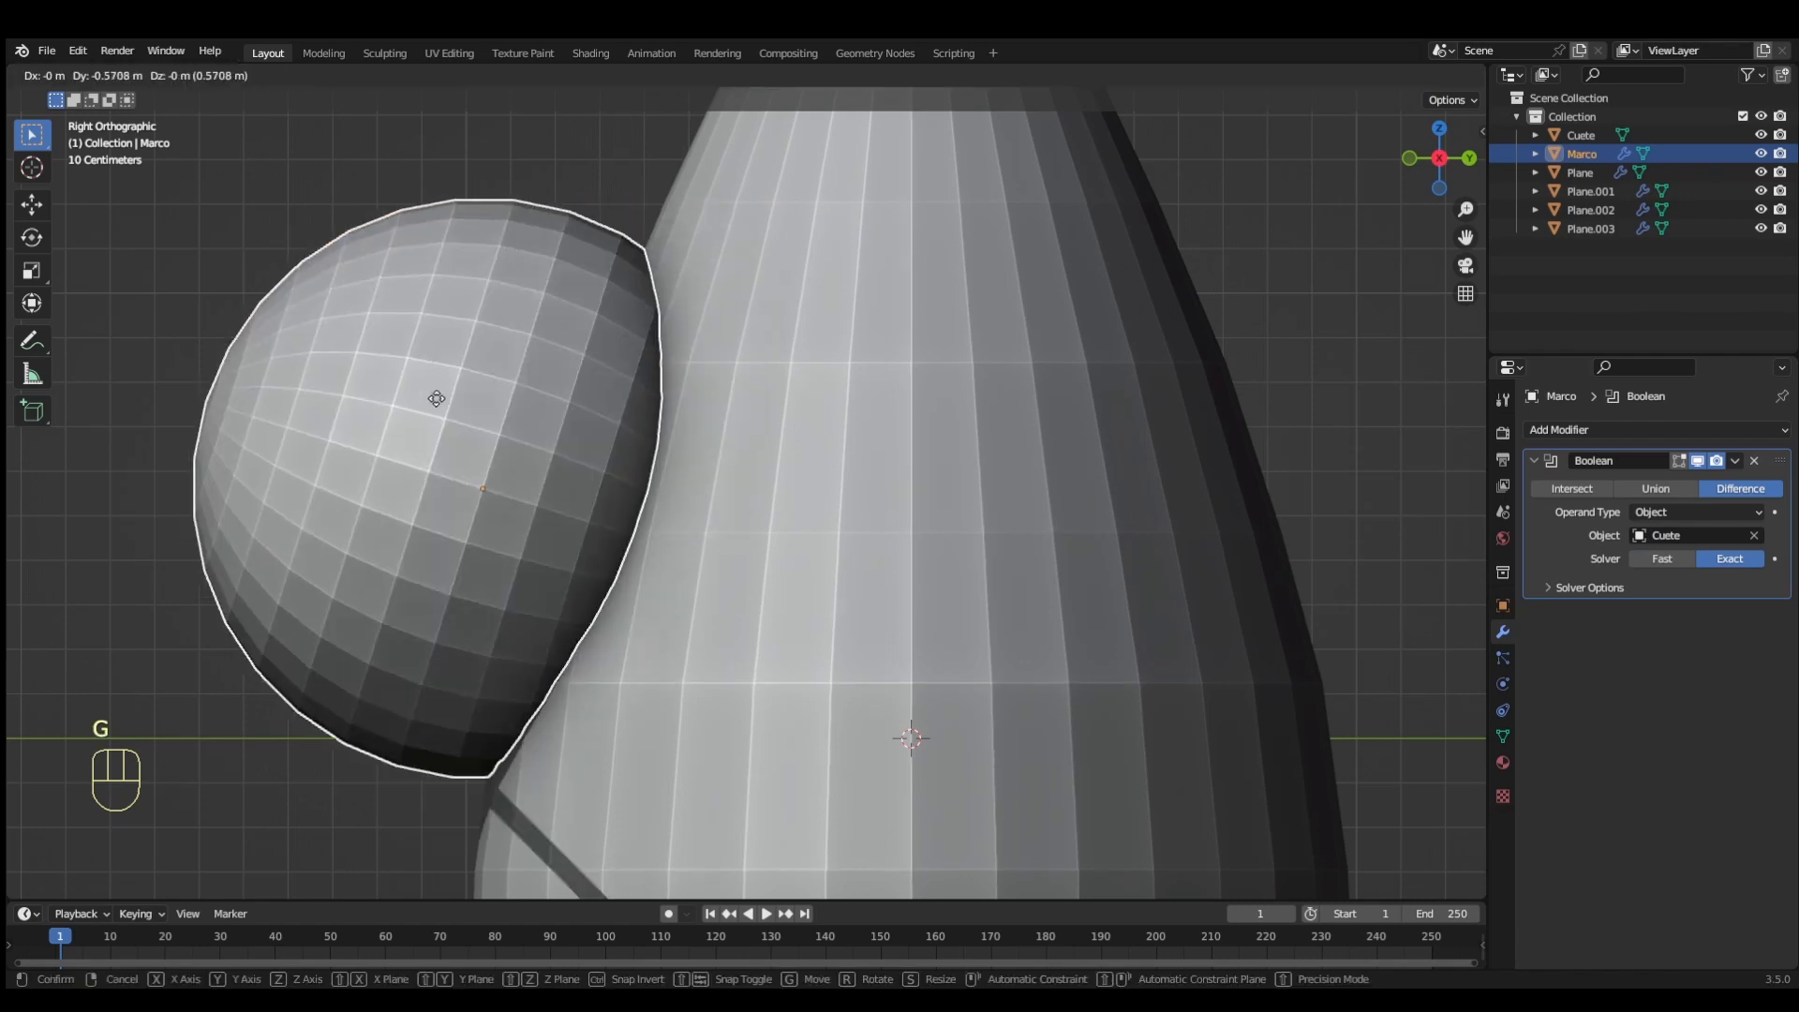
{"action": "right_click", "coordinate": [480, 403]}
{"action": "left_click", "coordinate": [1735, 460]}
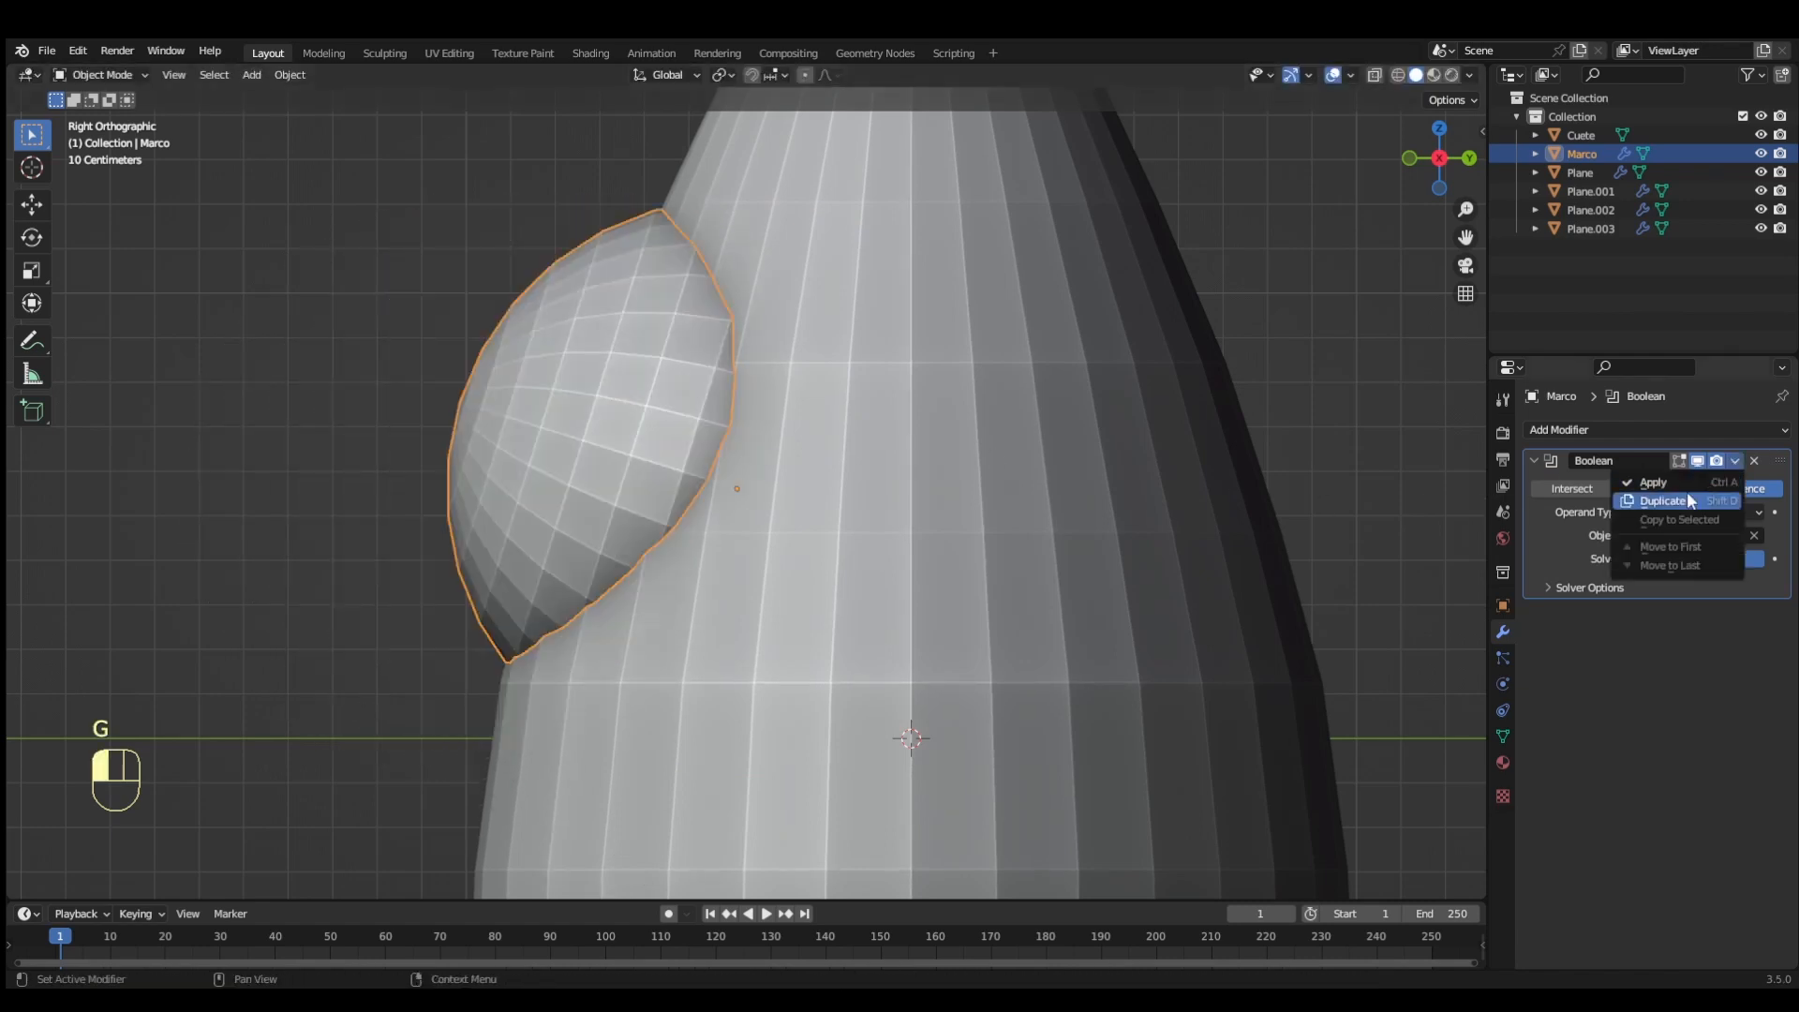
{"action": "left_click", "coordinate": [1672, 481]}
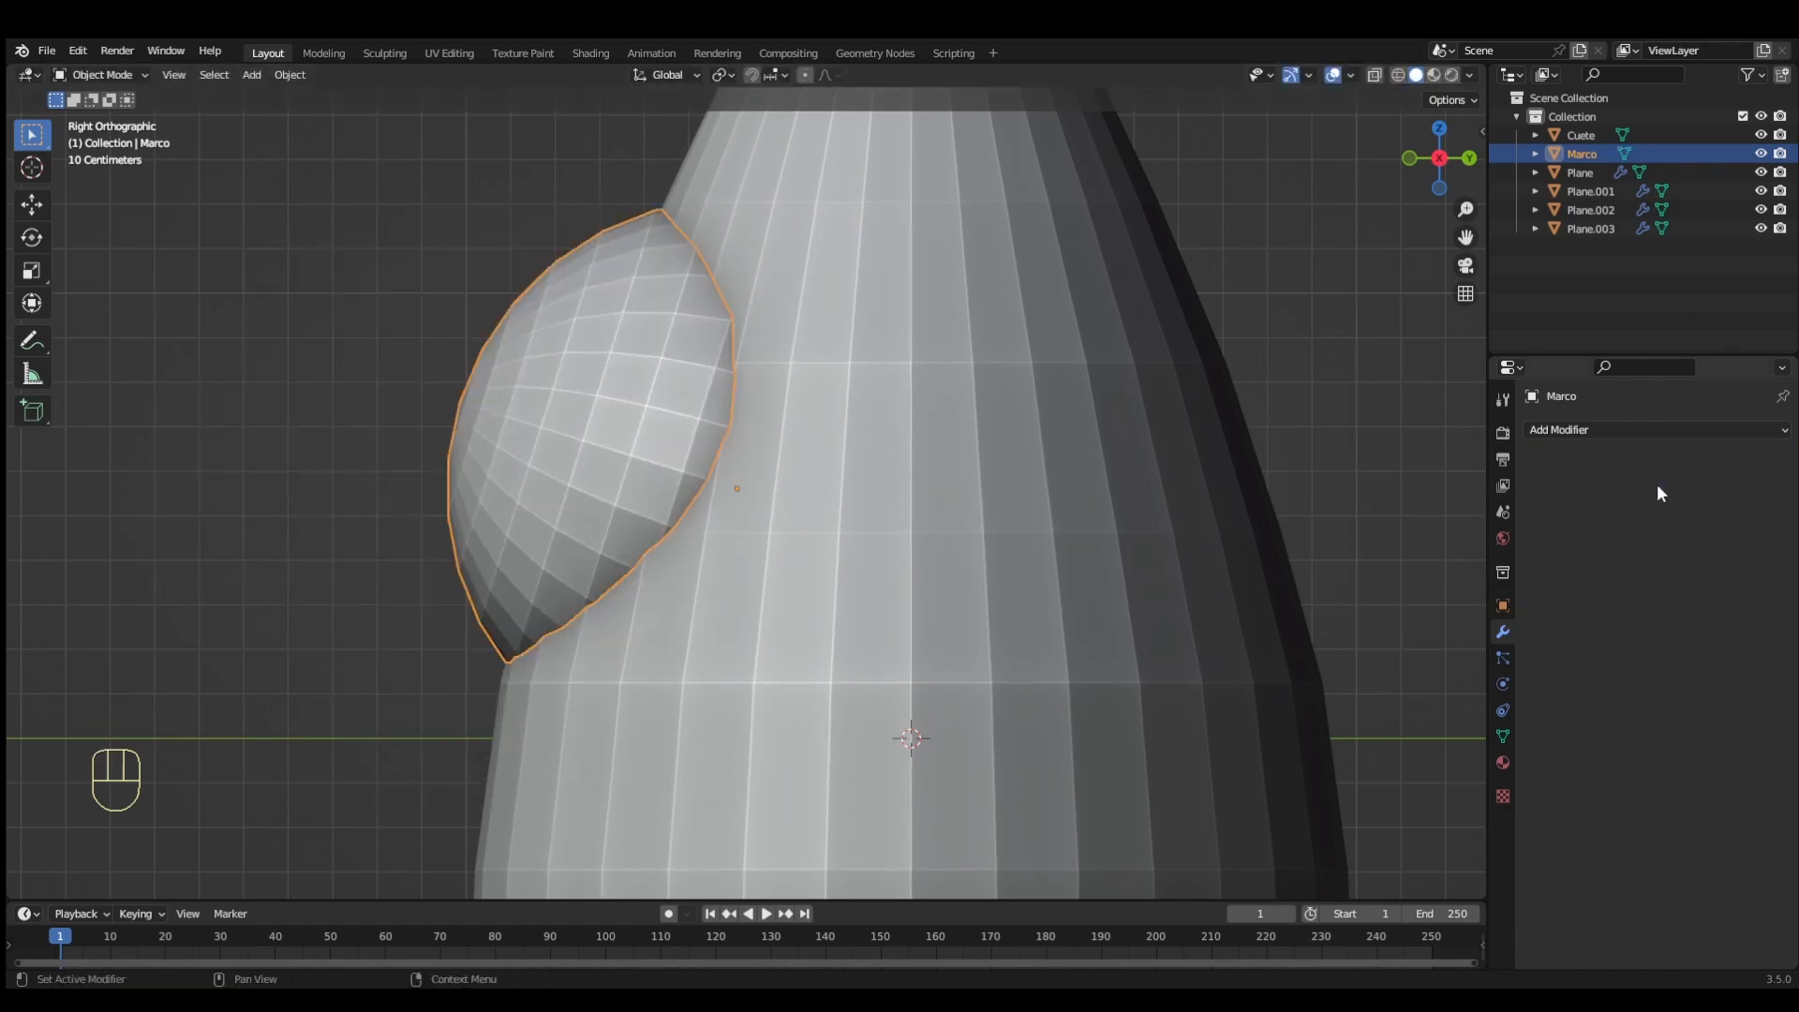
{"action": "key", "text": "g"}
{"action": "right_click", "coordinate": [564, 465]}
Duplicate Marco in place and rename the copy as Ventana
{"action": "key", "text": "shift+d"}
{"action": "right_click", "coordinate": [622, 440]}
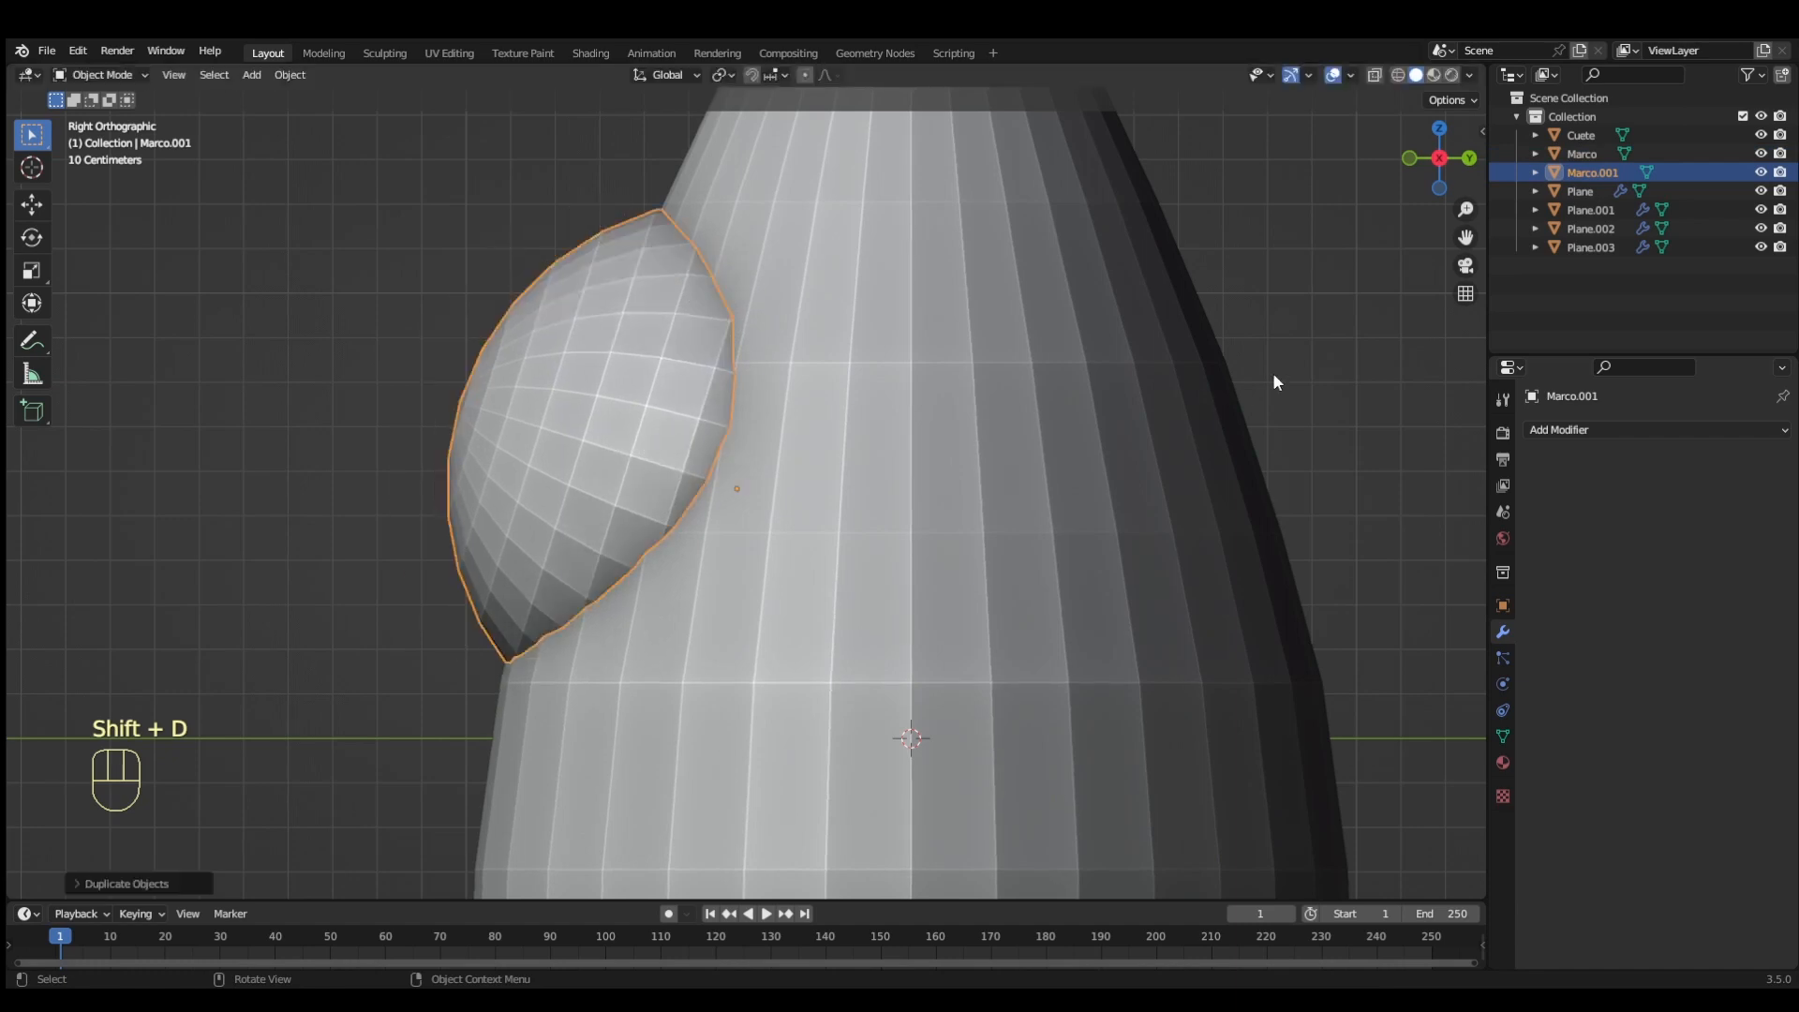
{"action": "key", "text": "F2"}
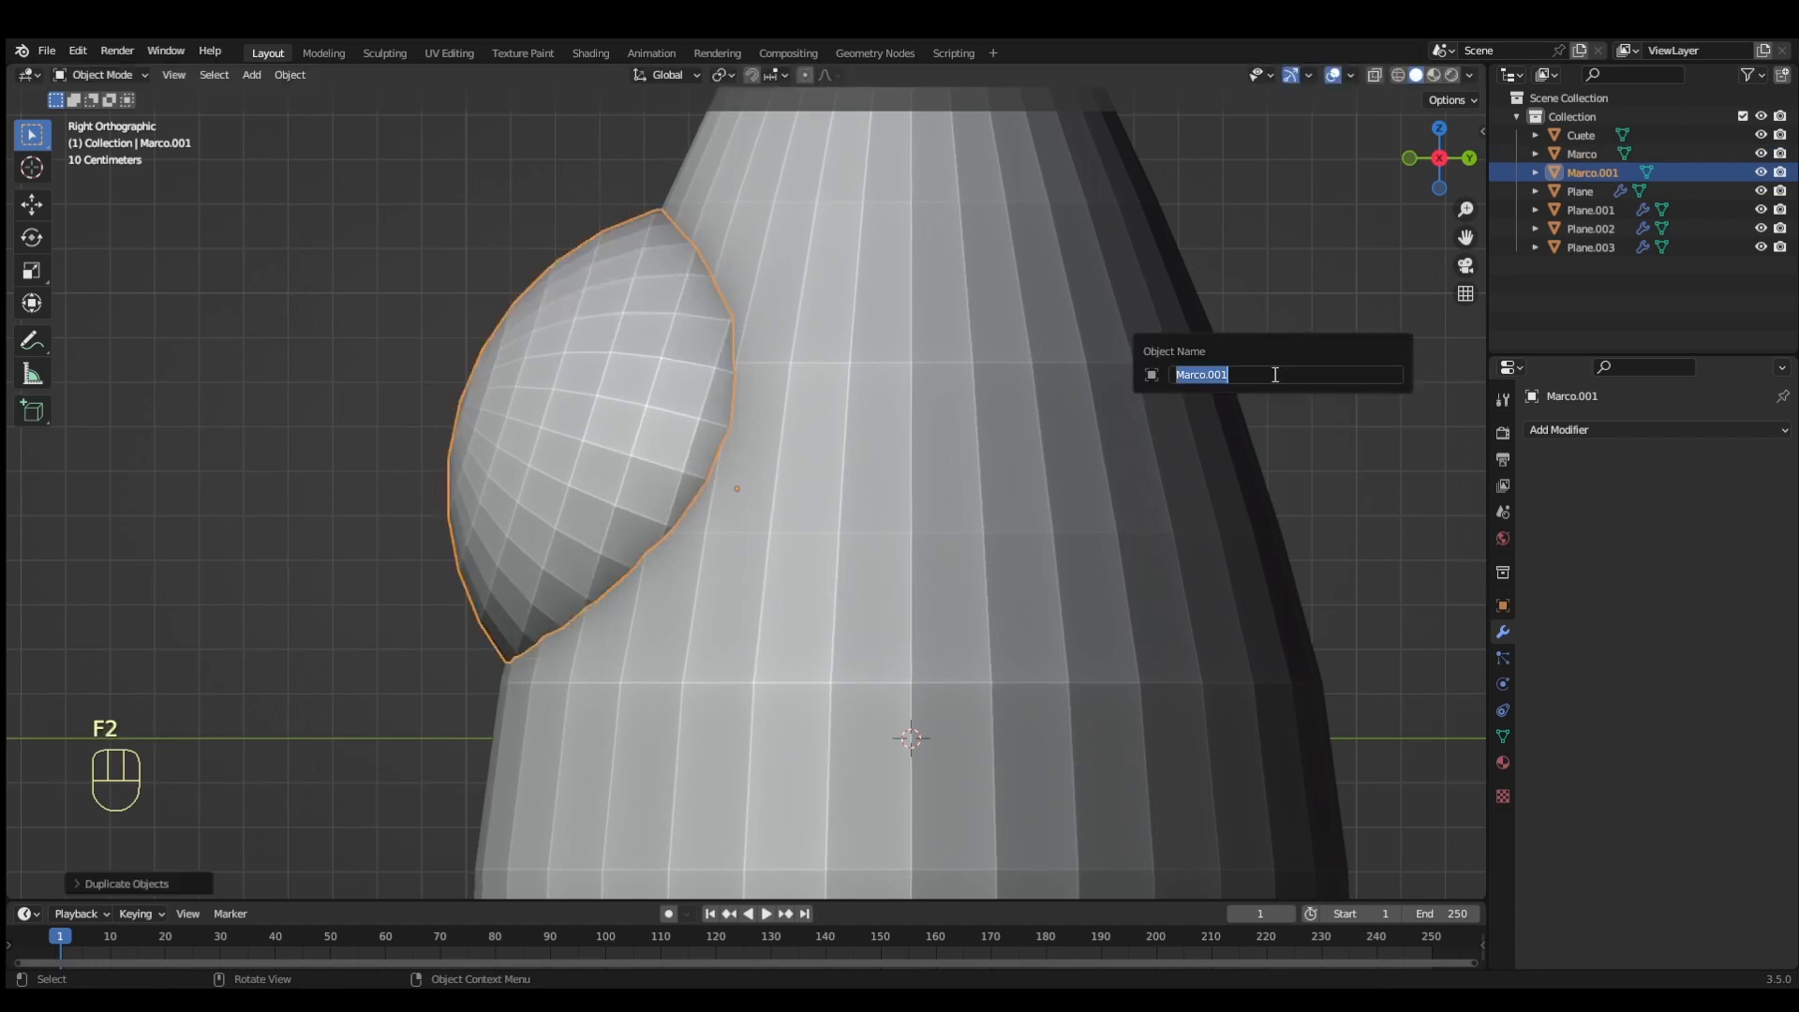
{"action": "type", "text": "Ventana"}
{"action": "key", "text": "Return"}
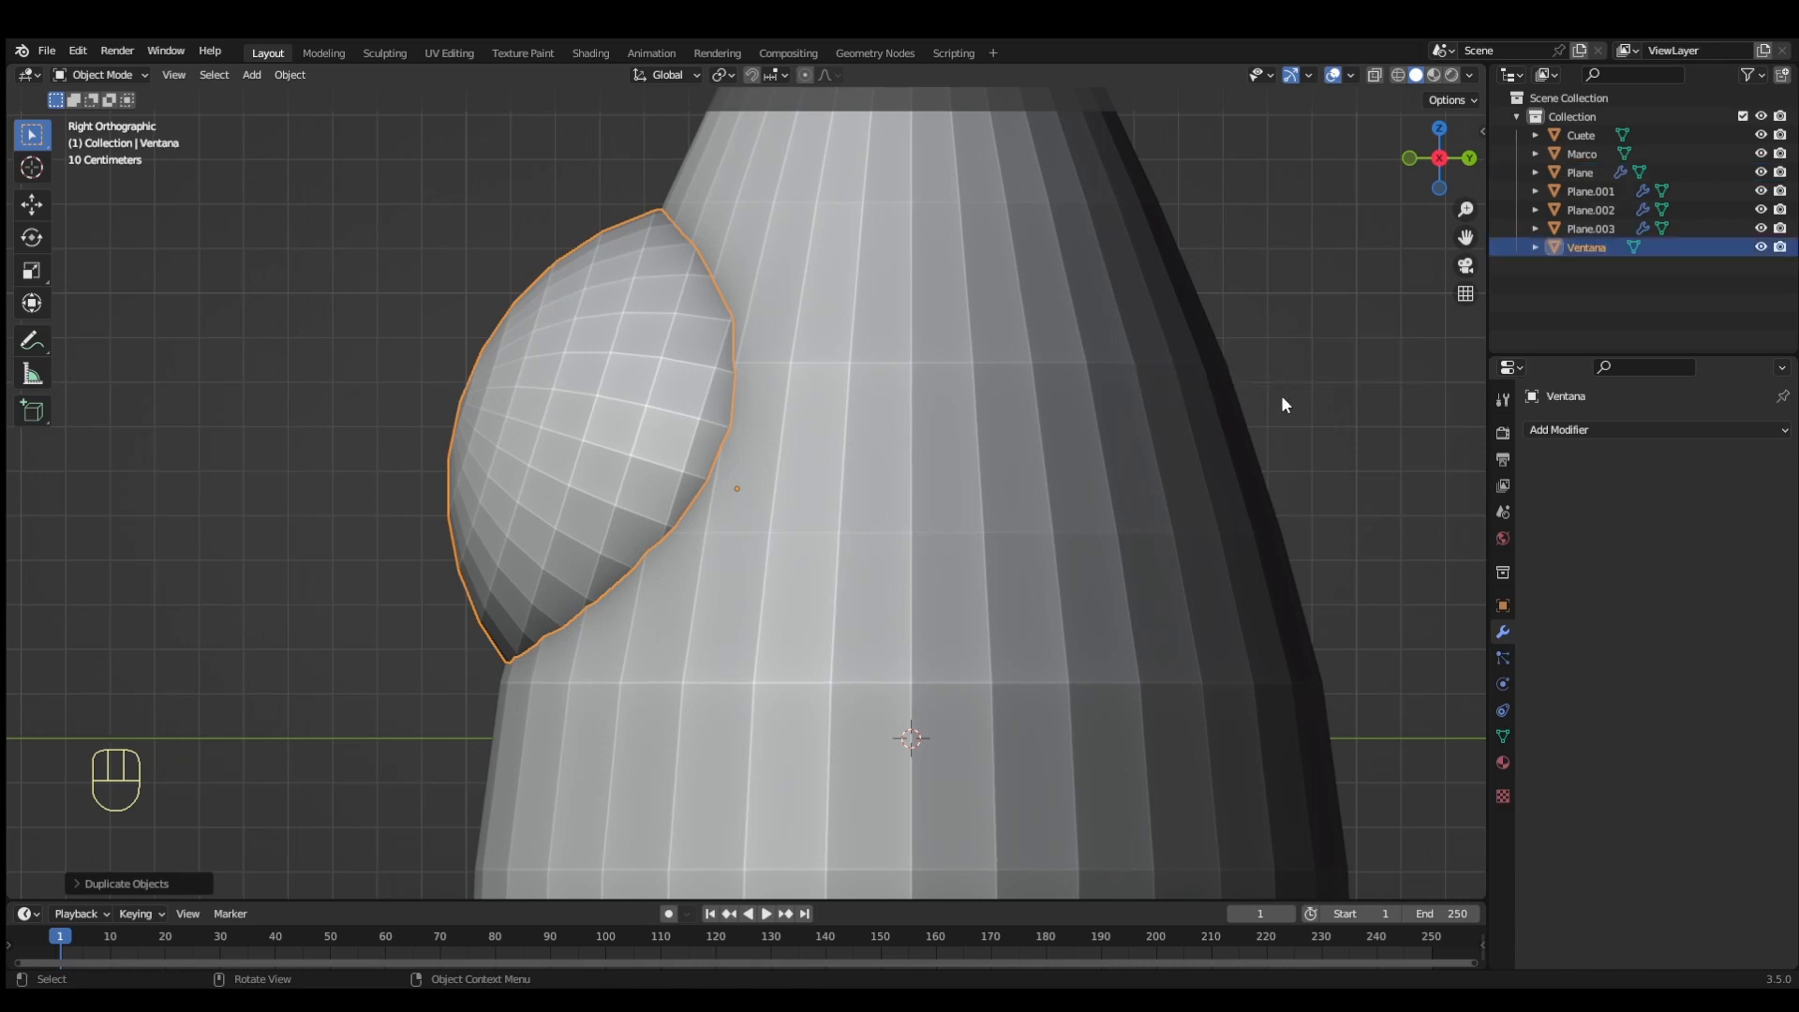
Scale Ventana up to about 1.02 and nudge it about 0.009 m outward from the rocket body
{"action": "key", "text": "s"}
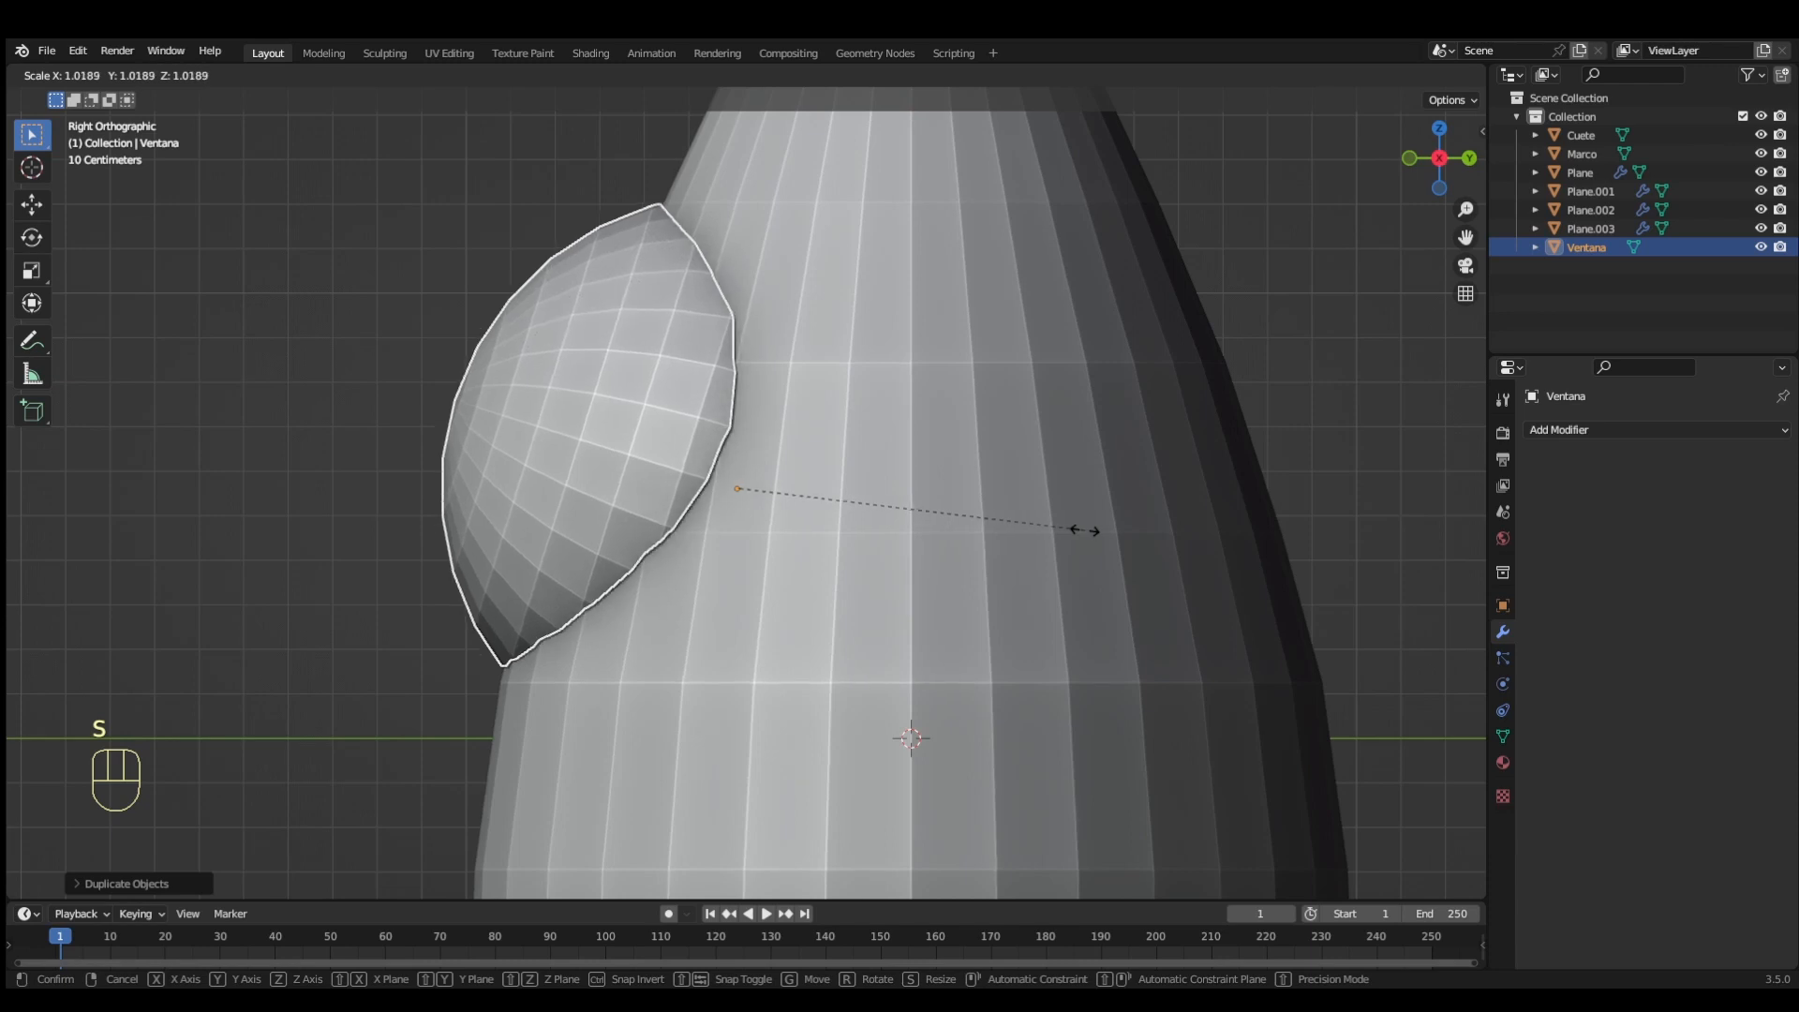
{"action": "left_click", "coordinate": [1086, 532]}
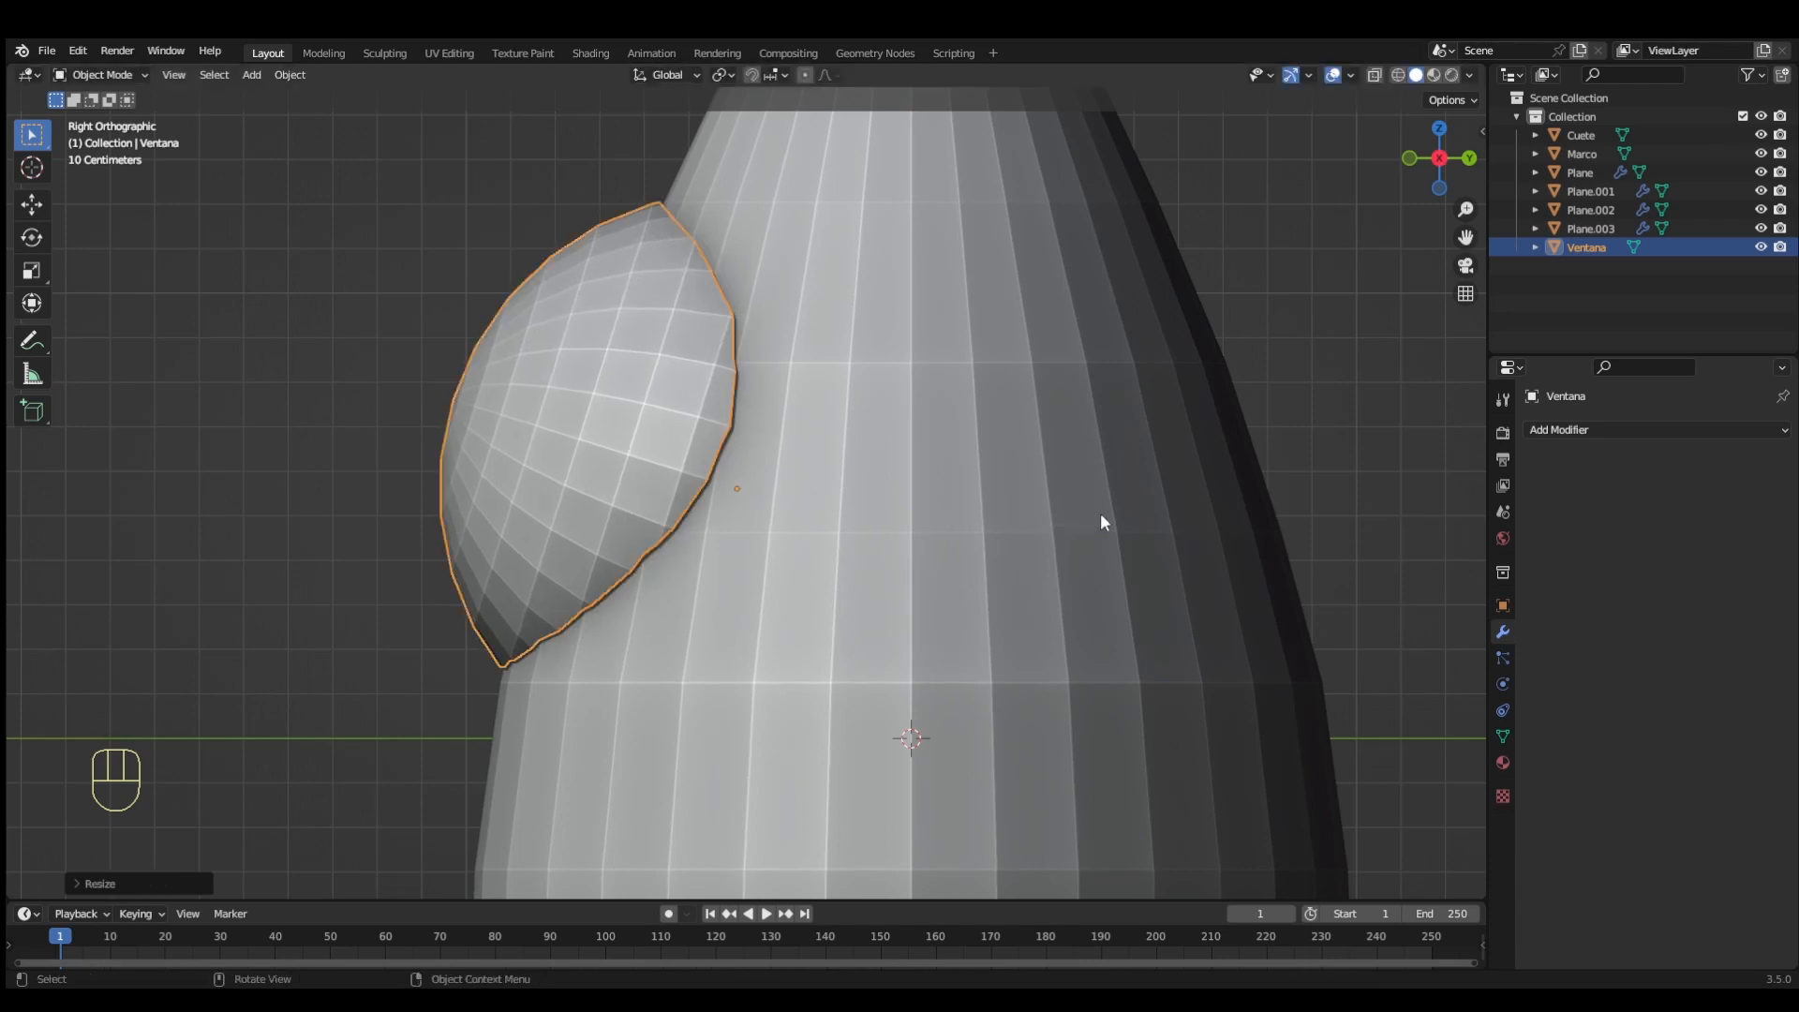
{"action": "key", "text": "g"}
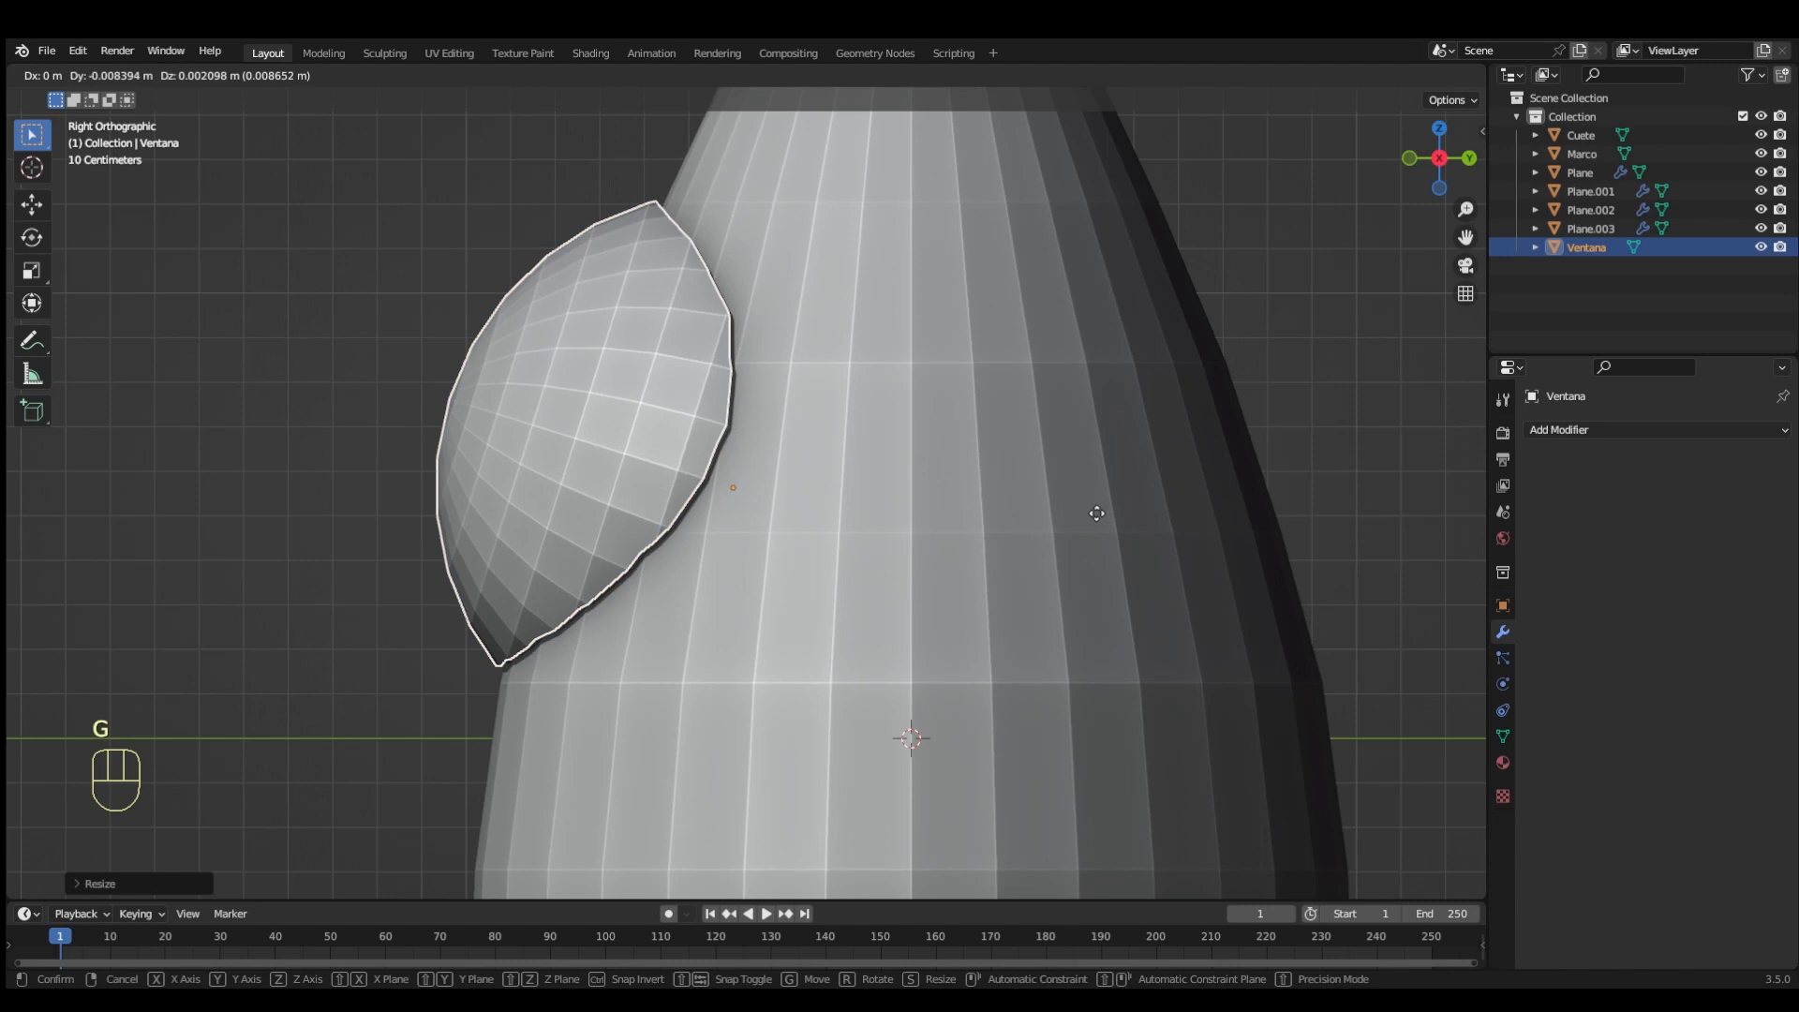
{"action": "left_click", "coordinate": [1097, 514]}
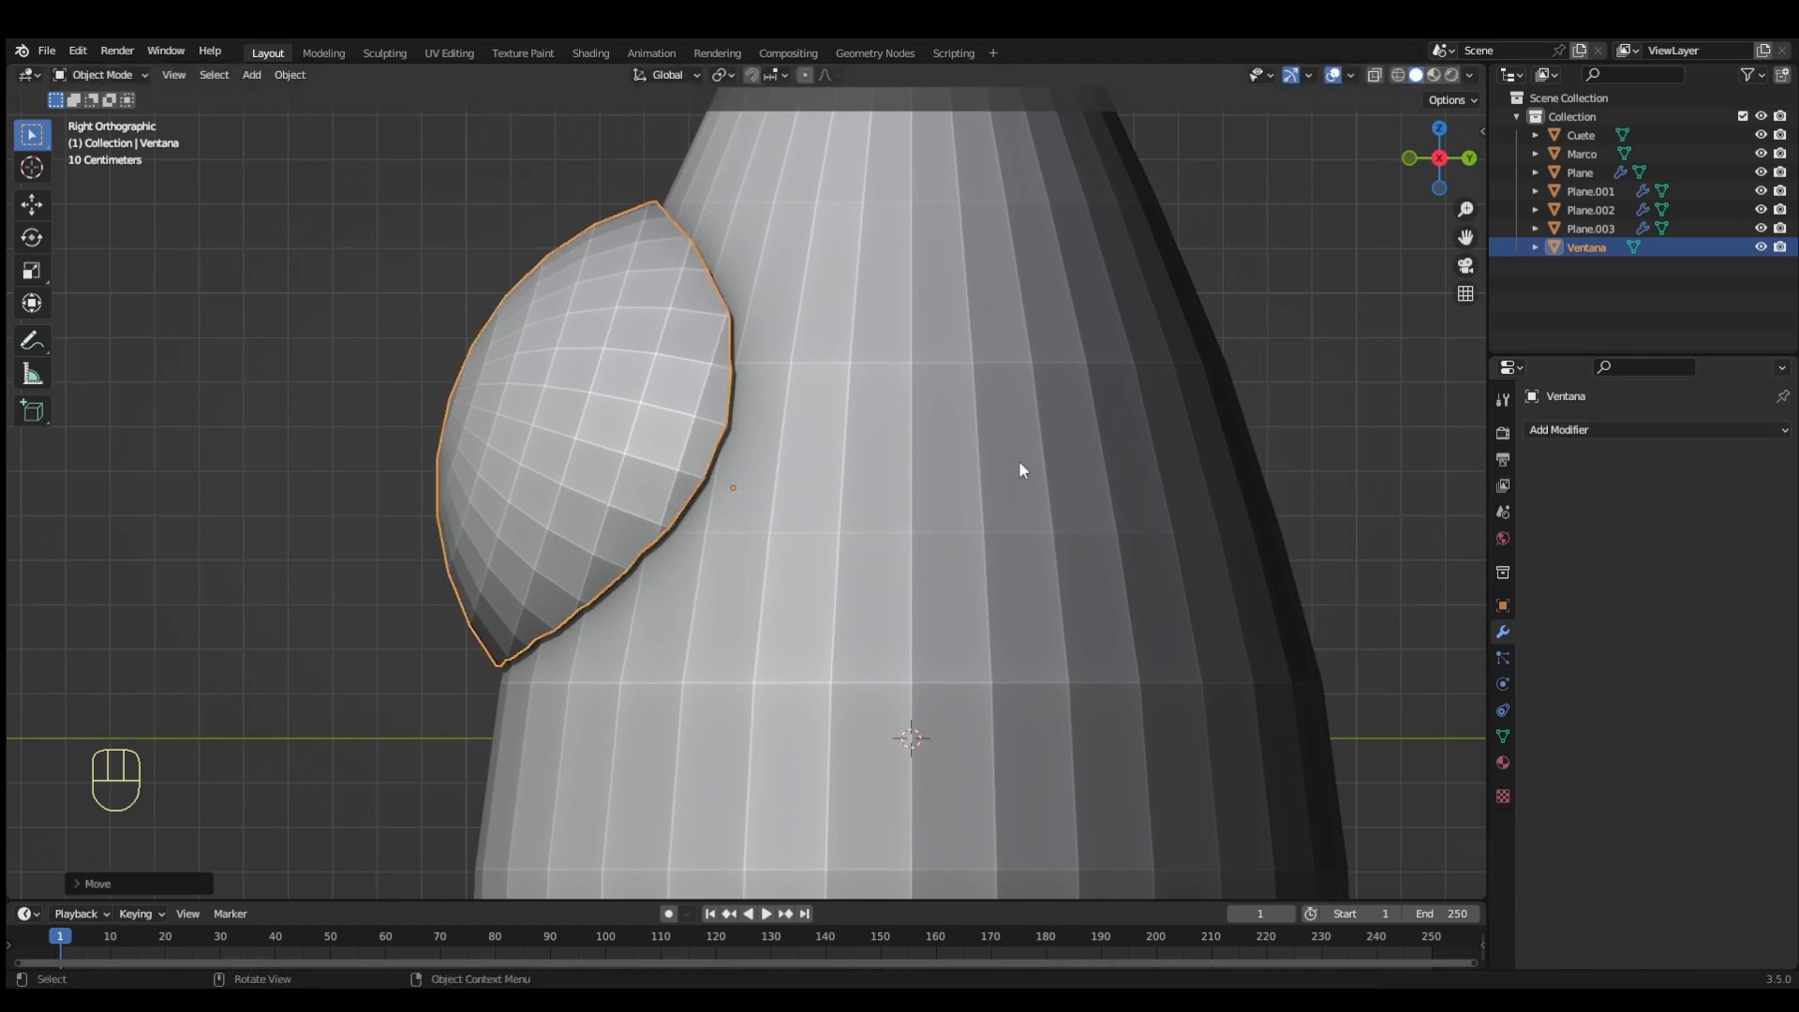
Subtract Ventana from Marco with a Boolean Difference modifier and apply the modifier
{"action": "left_click", "coordinate": [1595, 148]}
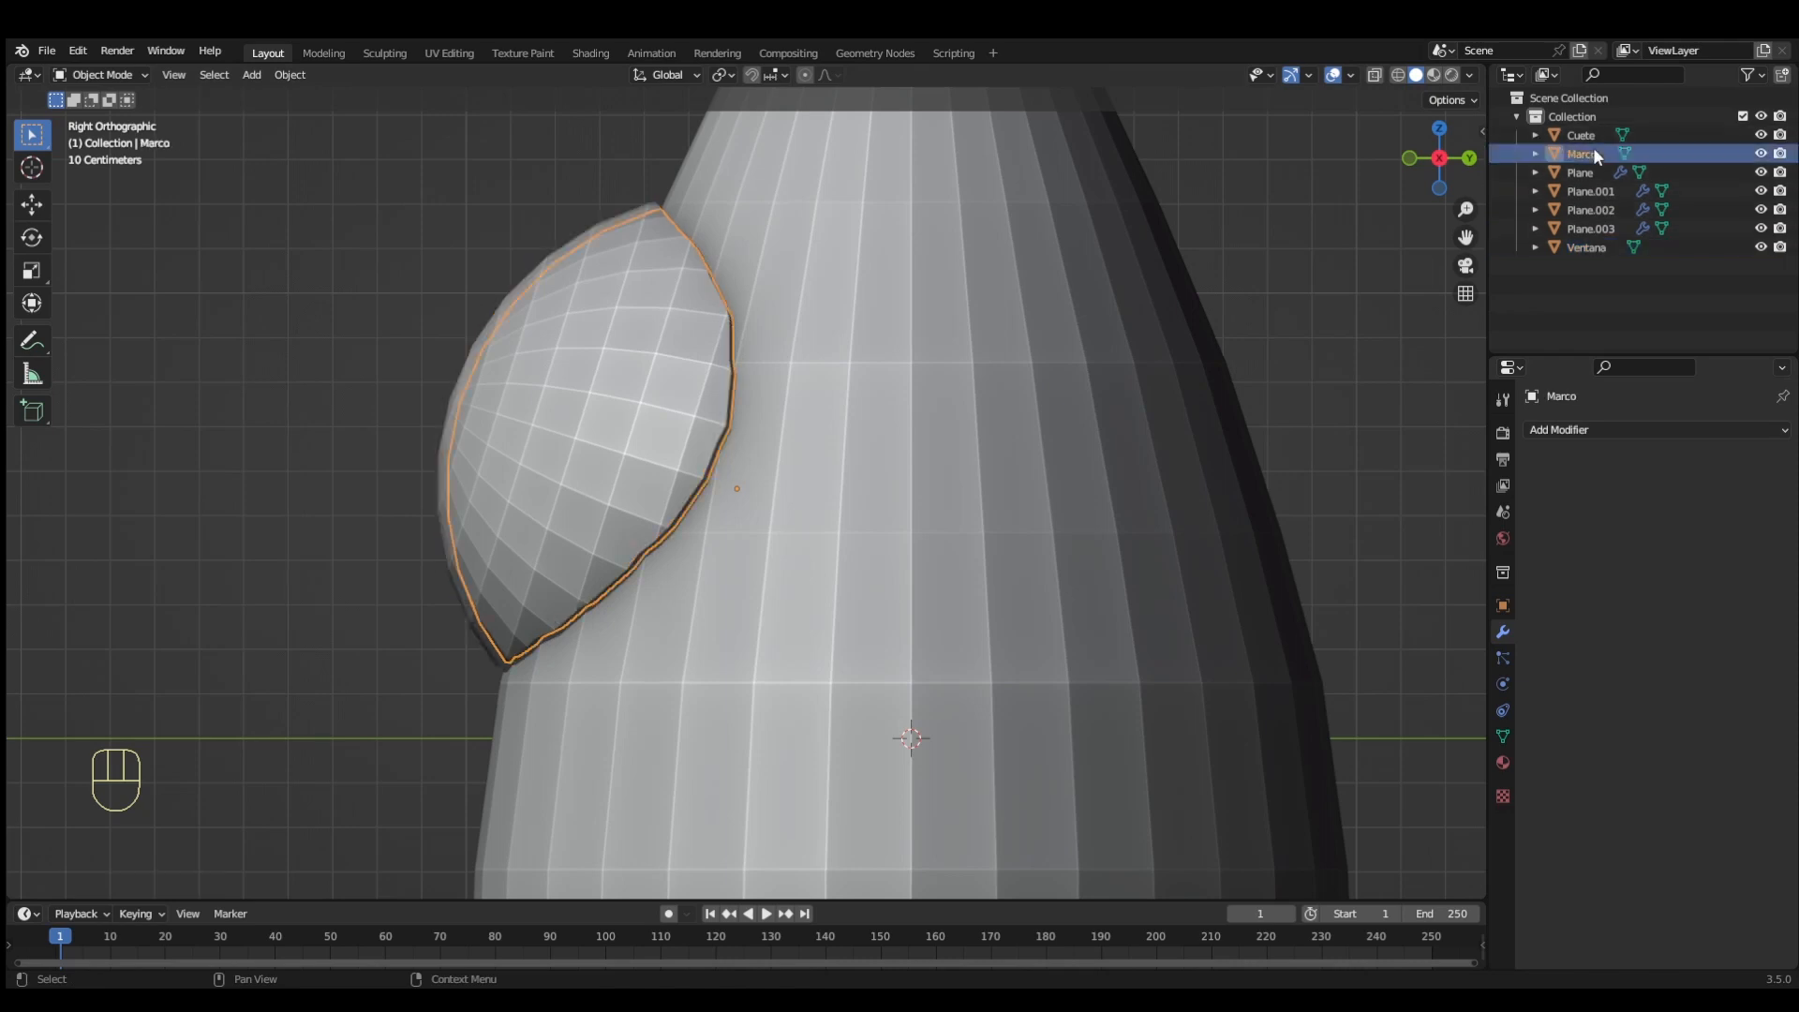
{"action": "left_click", "coordinate": [1621, 431]}
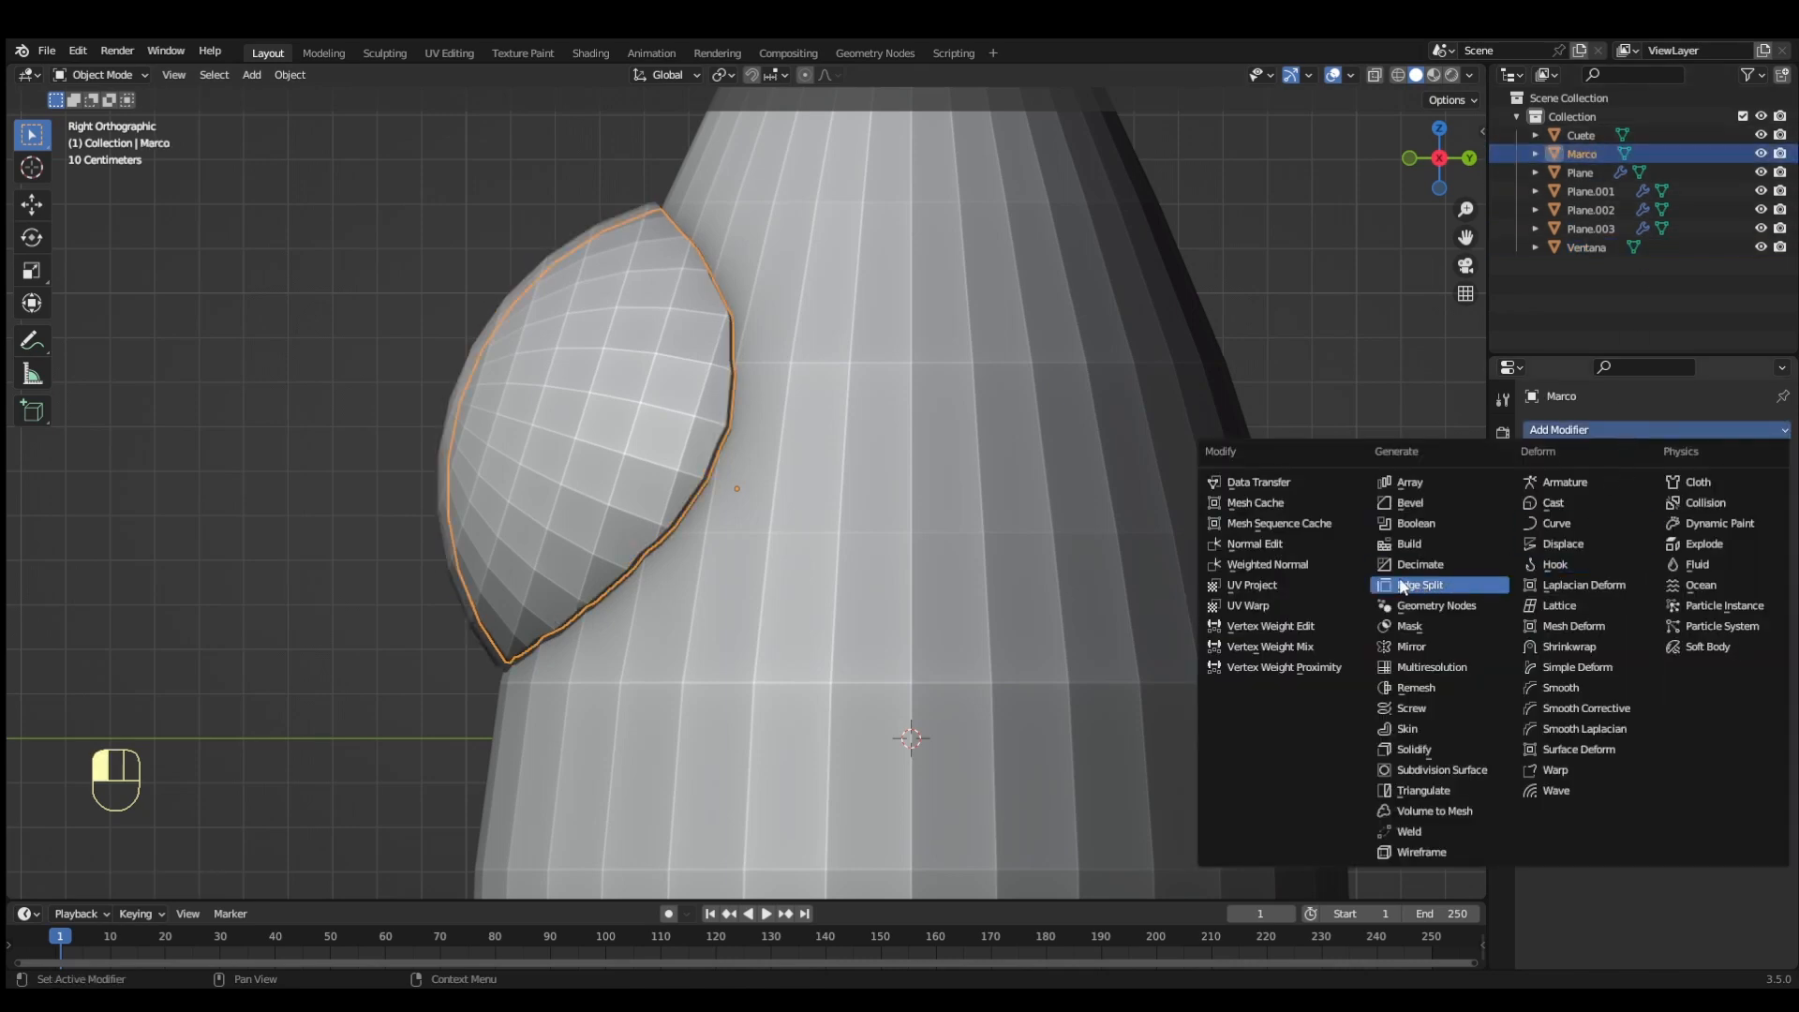
{"action": "left_click", "coordinate": [1396, 522]}
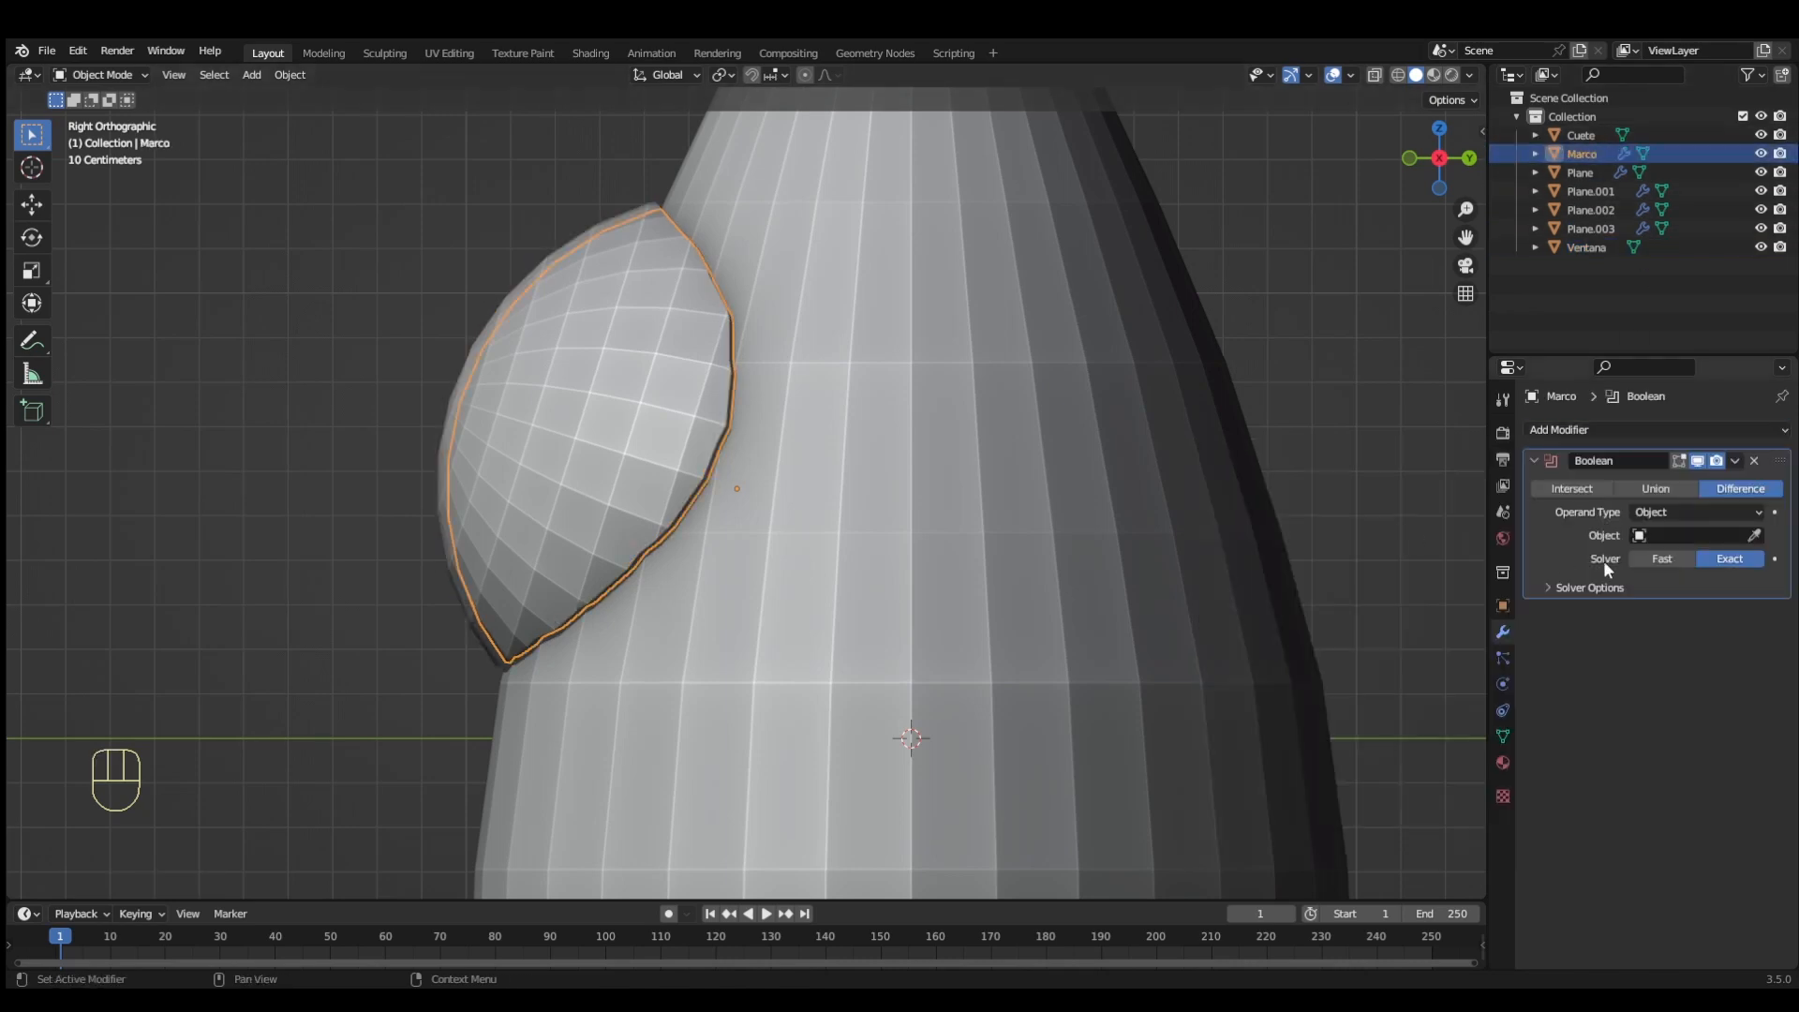
{"action": "left_click", "coordinate": [1753, 536]}
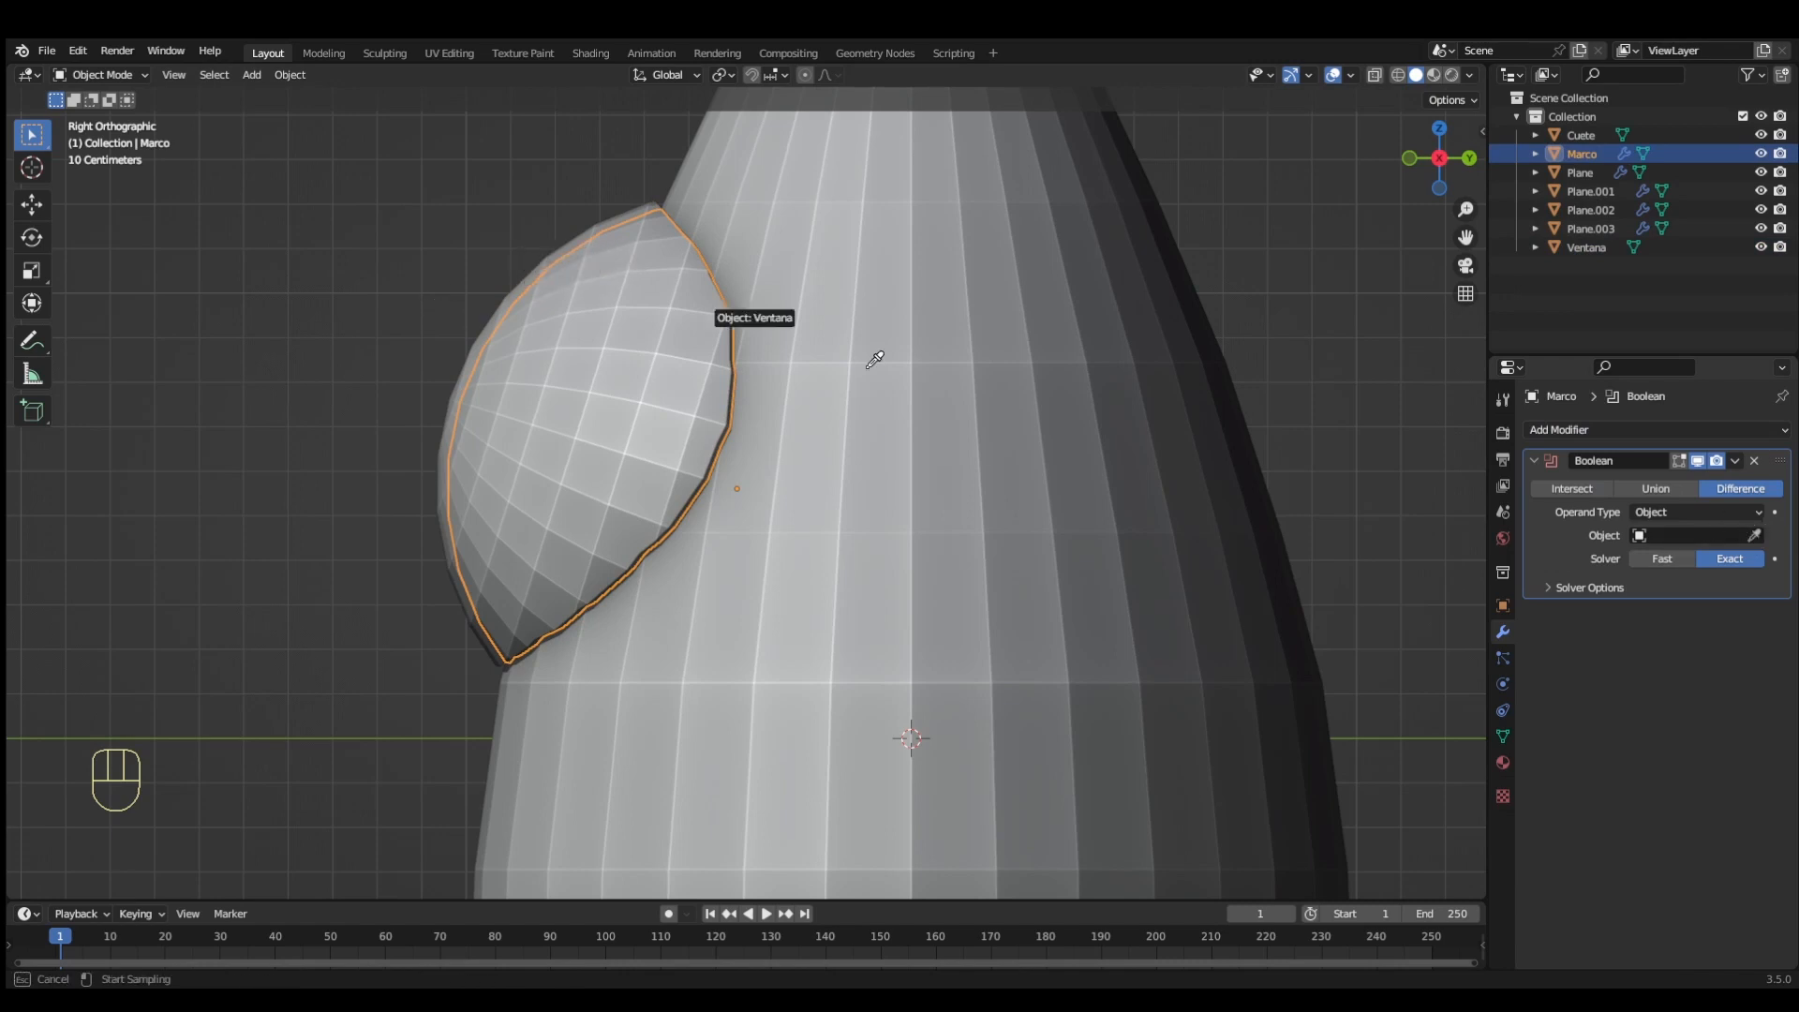
{"action": "left_click", "coordinate": [518, 292]}
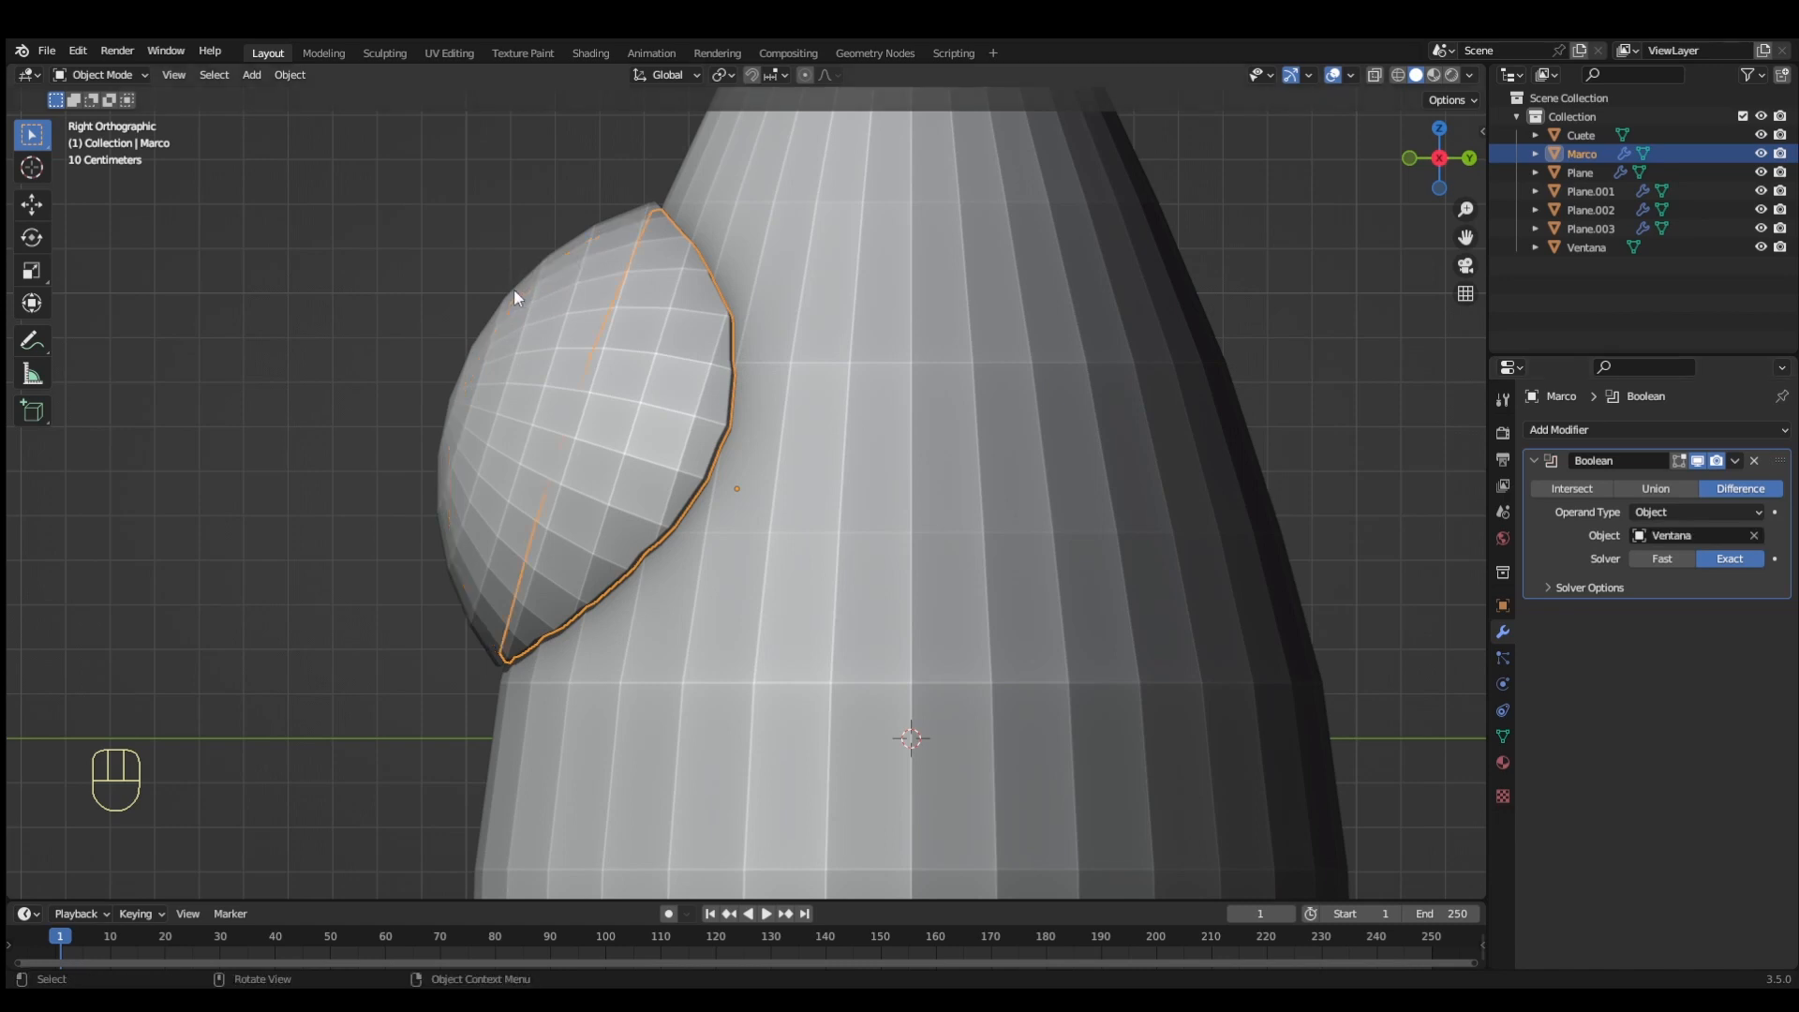
{"action": "left_click", "coordinate": [1735, 460]}
{"action": "left_click", "coordinate": [1717, 480]}
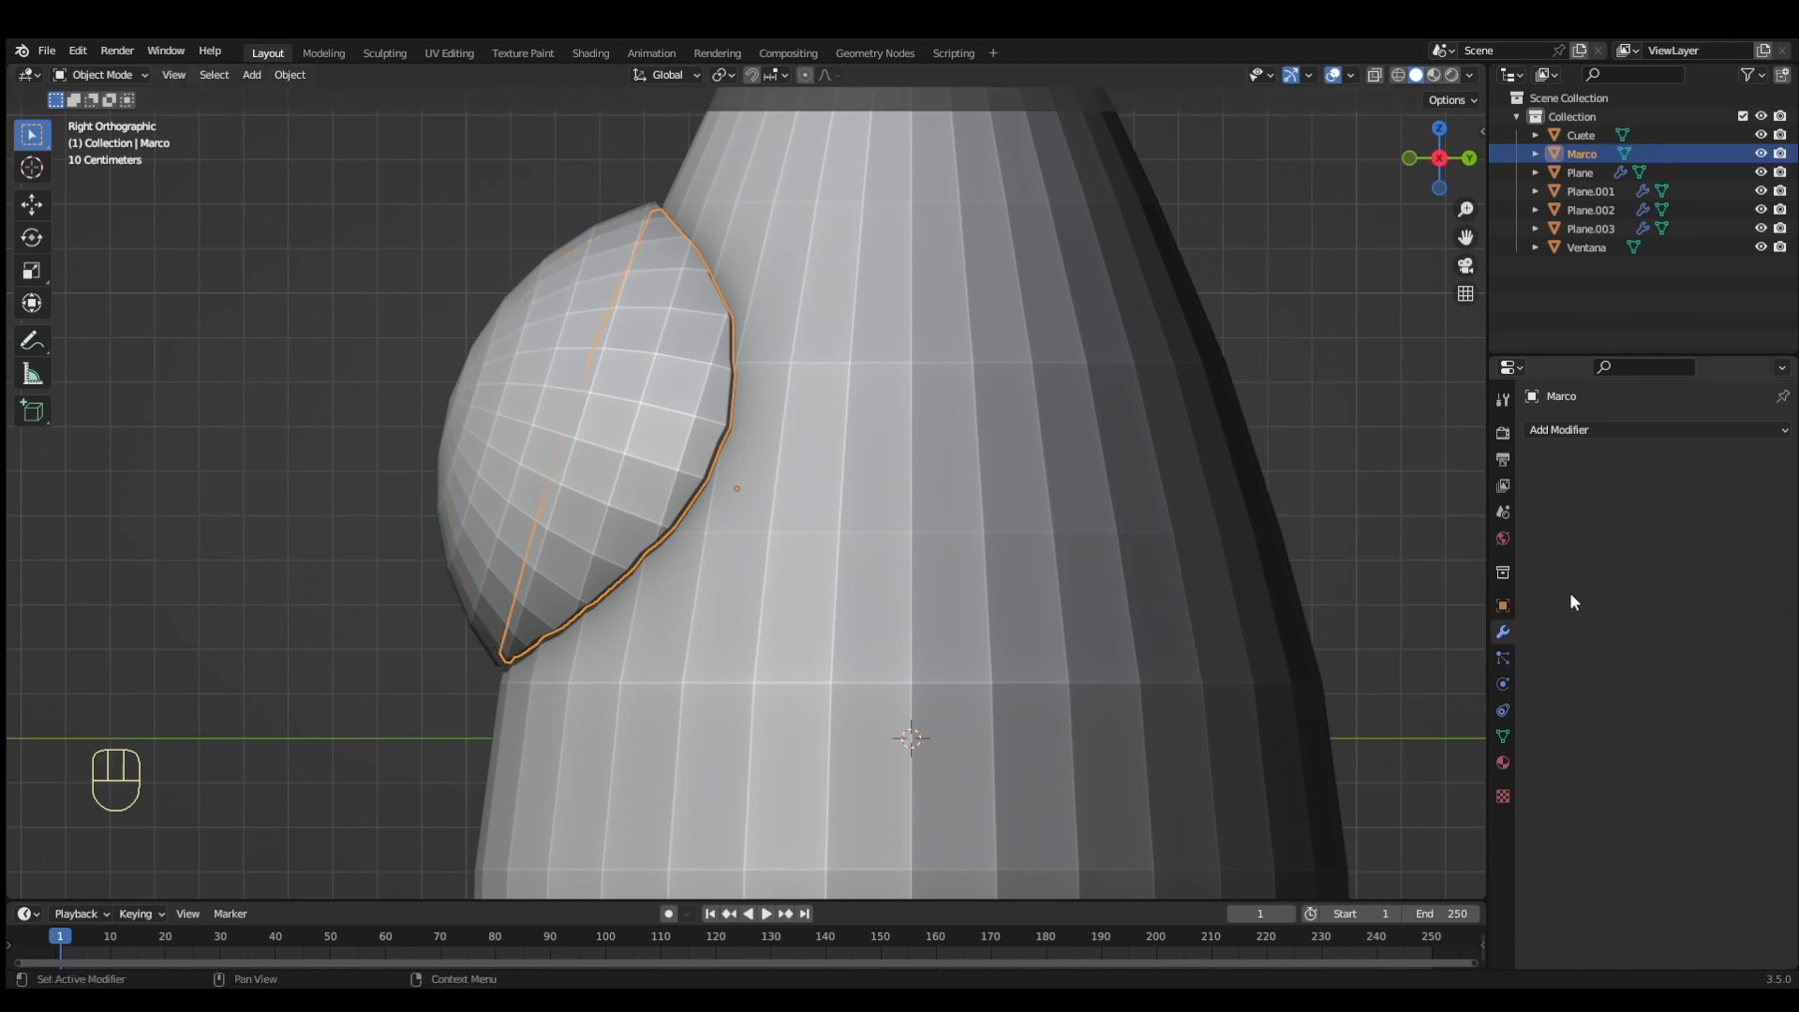
Scale Ventana down to about 0.94 so it sits inside the Marco window frame
{"action": "left_click", "coordinate": [1595, 245]}
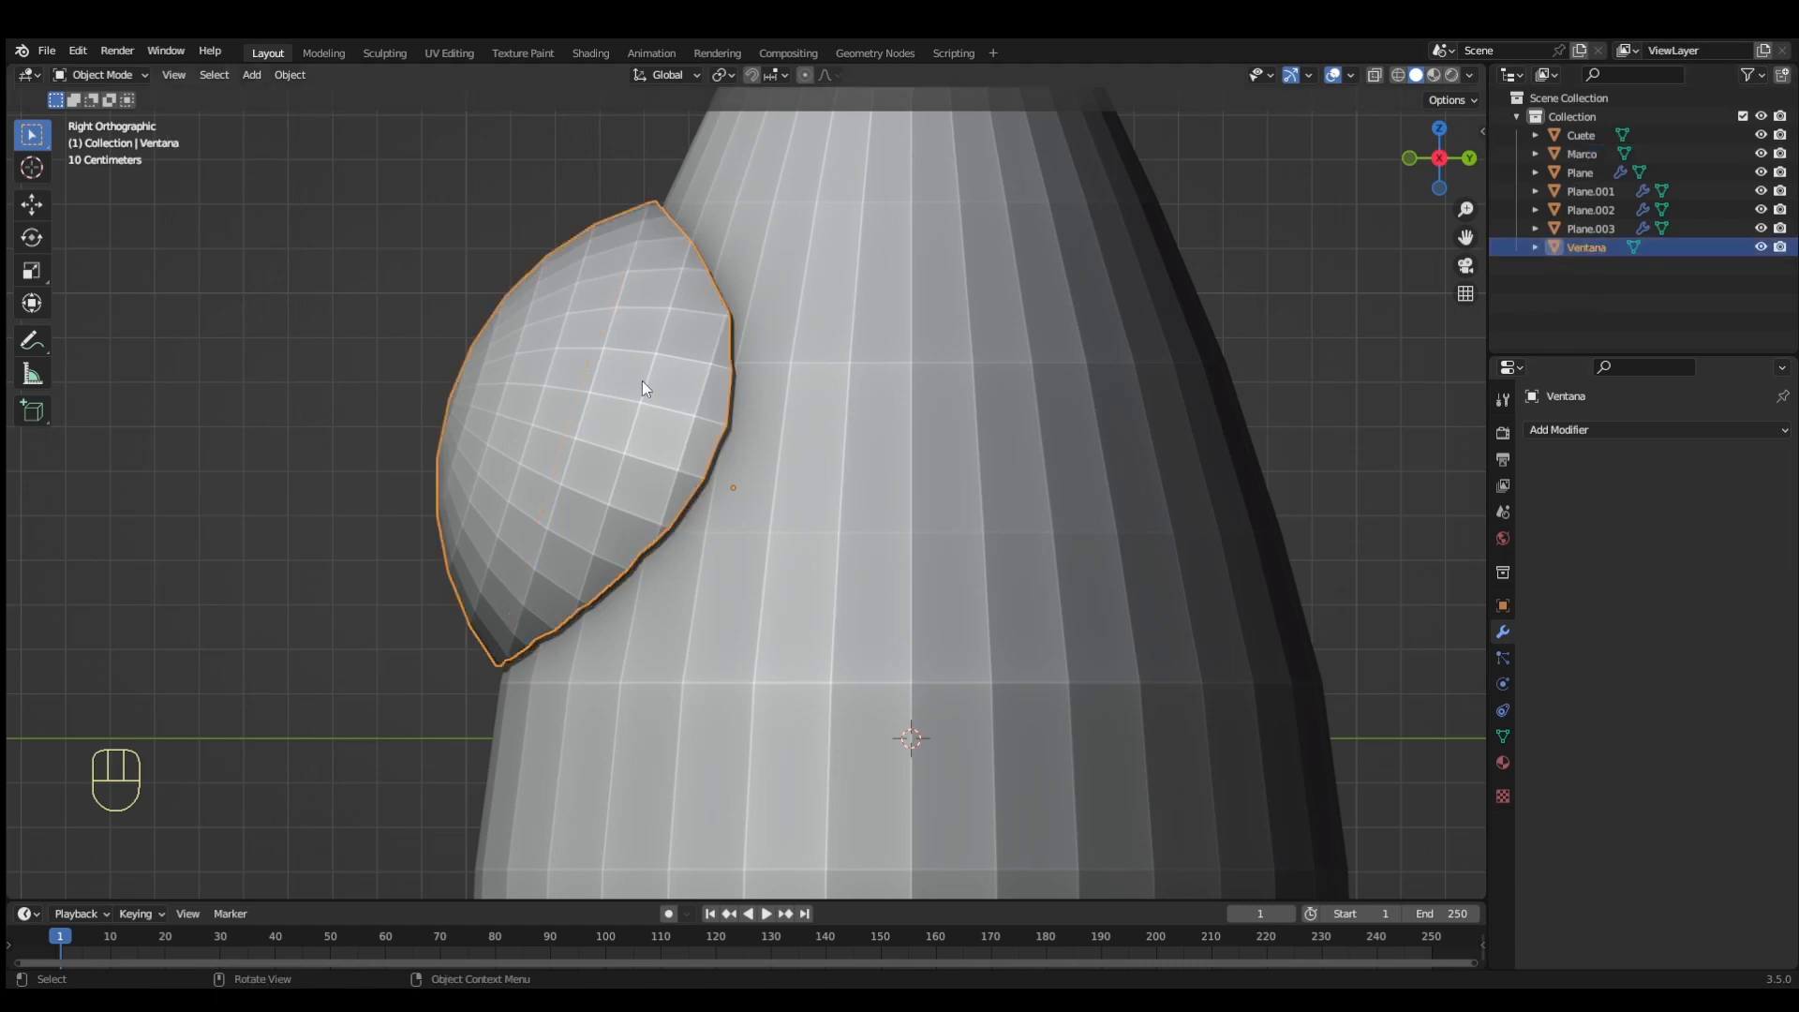
{"action": "key", "text": "s"}
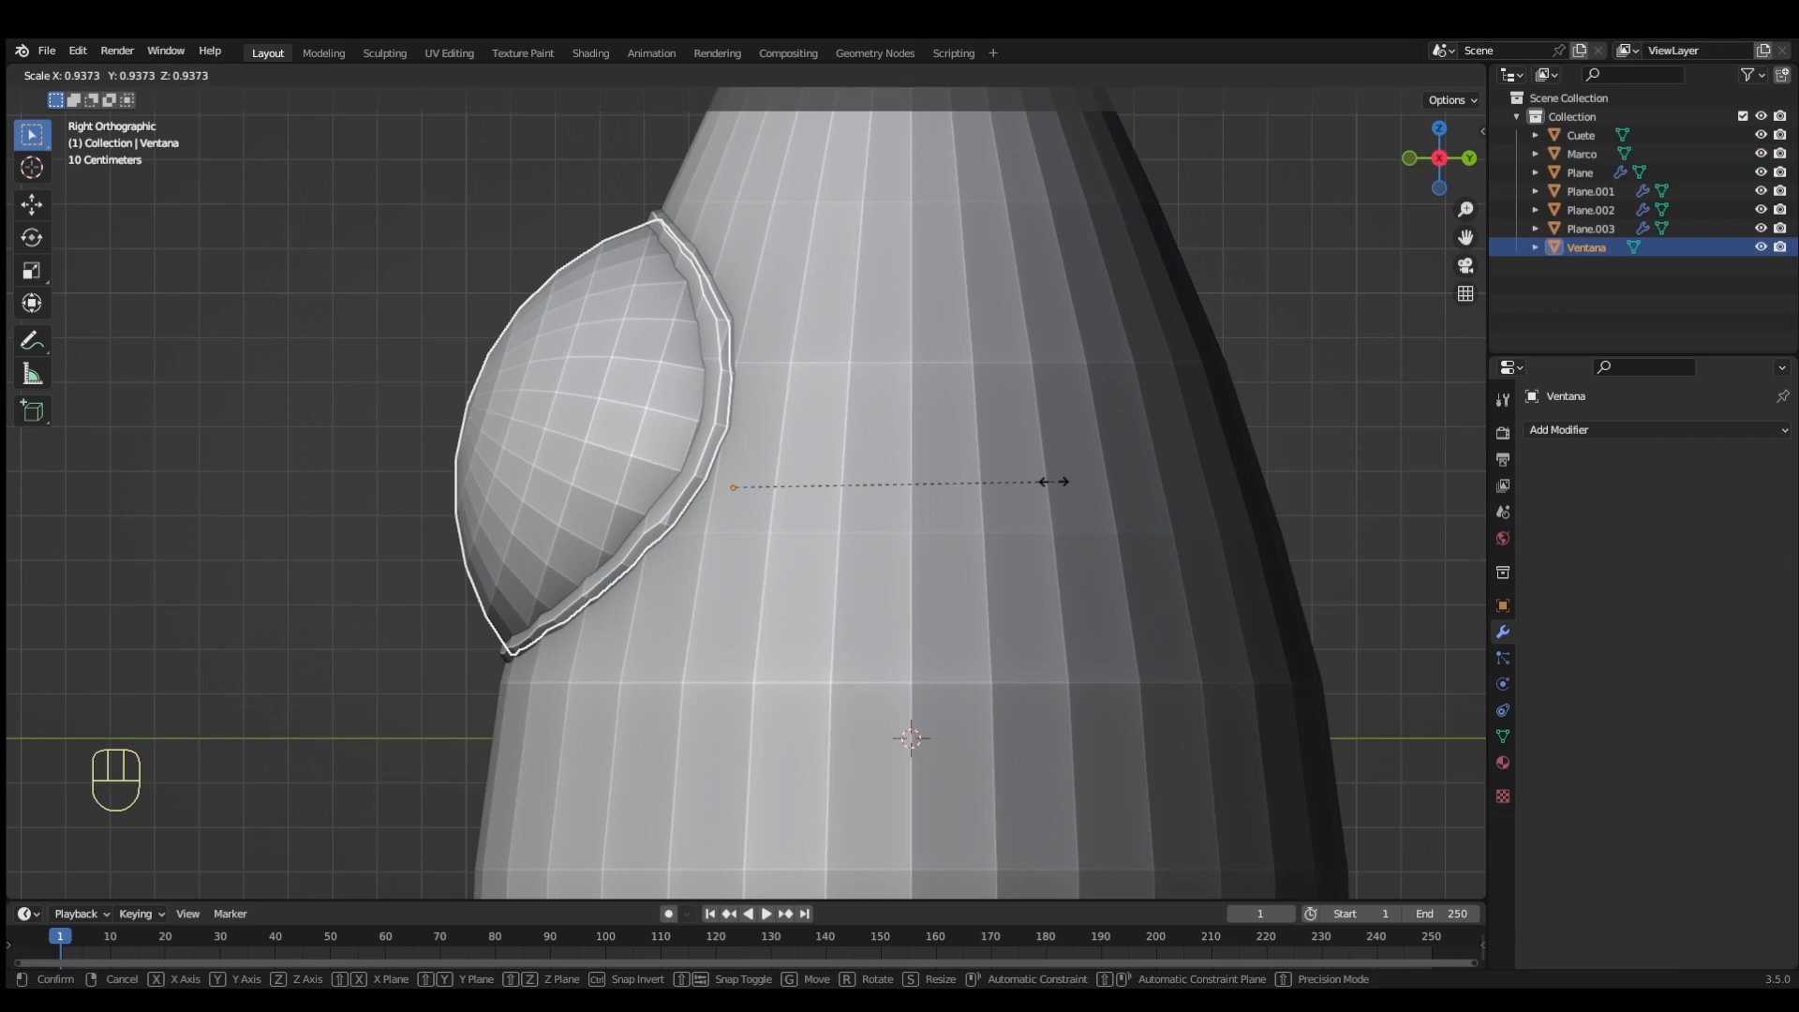
{"action": "left_click", "coordinate": [1054, 482]}
{"action": "middle_click_drag", "start_coordinate": [799, 594], "coordinate": [1015, 476]}
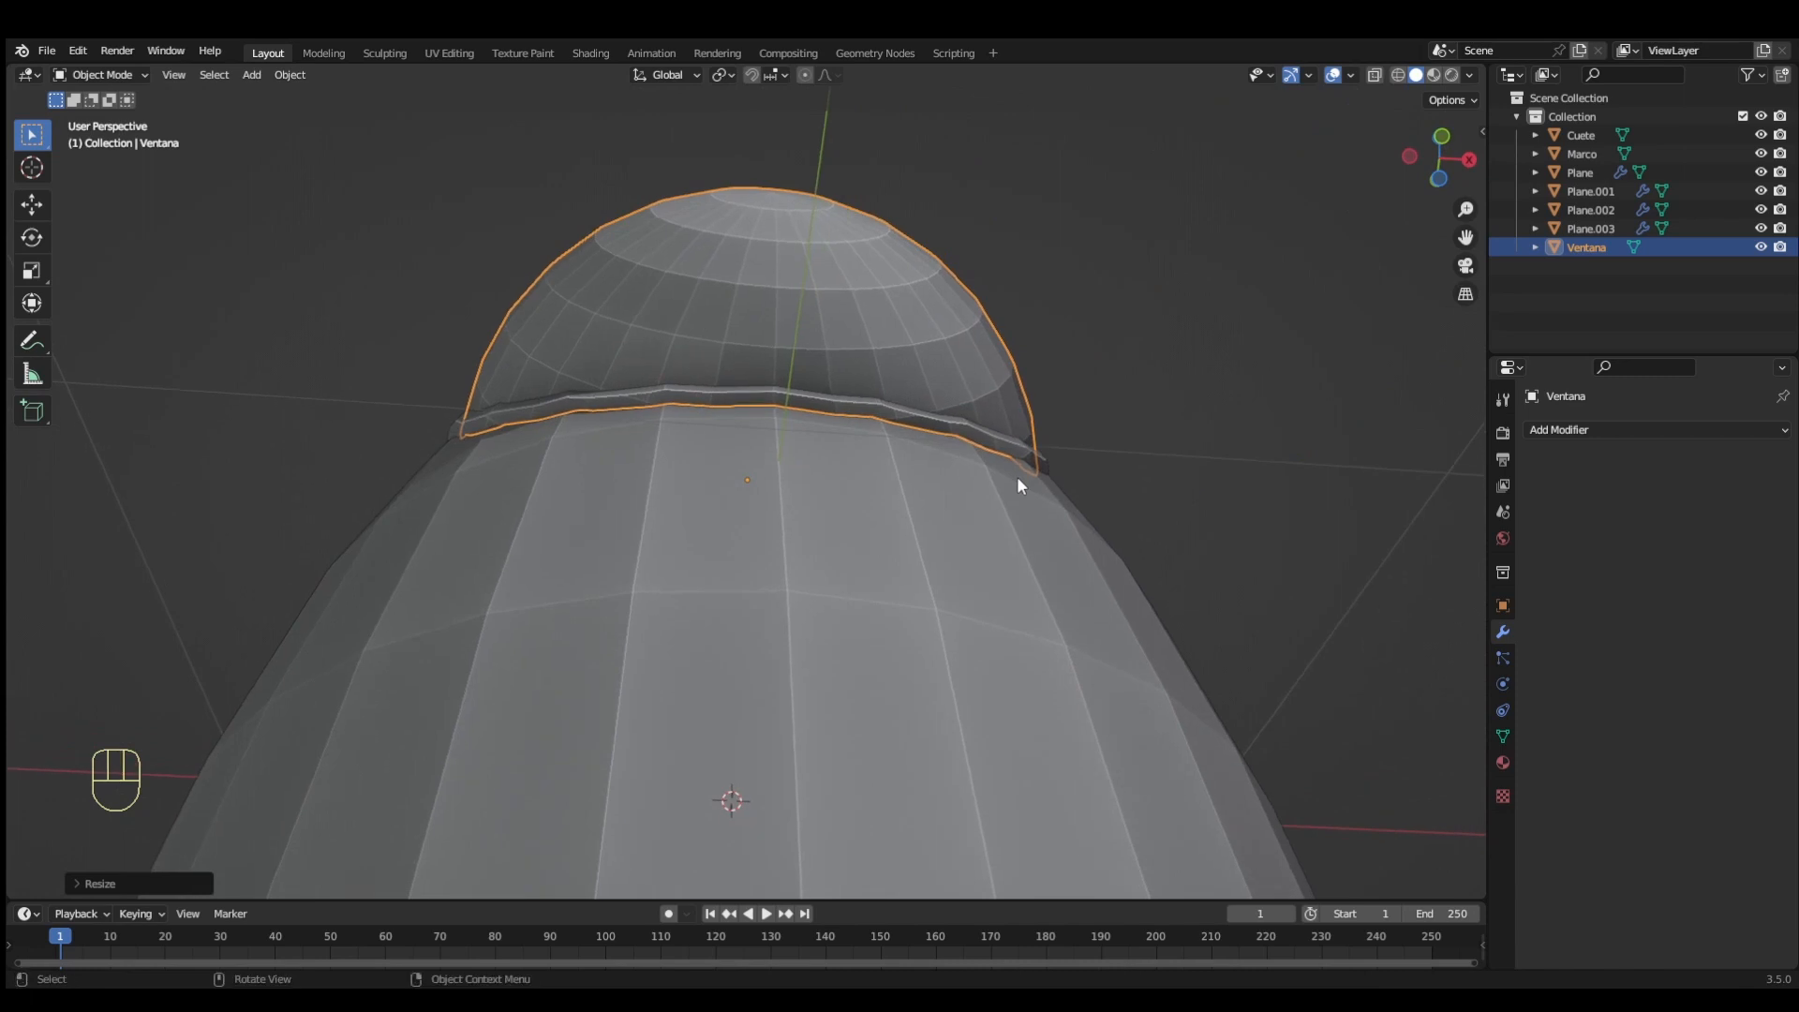
Apply the Solidify modifier on each of the four rocket fins
{"action": "scroll", "coordinate": [1018, 478], "scroll_direction": "down", "scroll_amount": 6}
{"action": "middle_click_drag", "start_coordinate": [693, 555], "coordinate": [966, 293]}
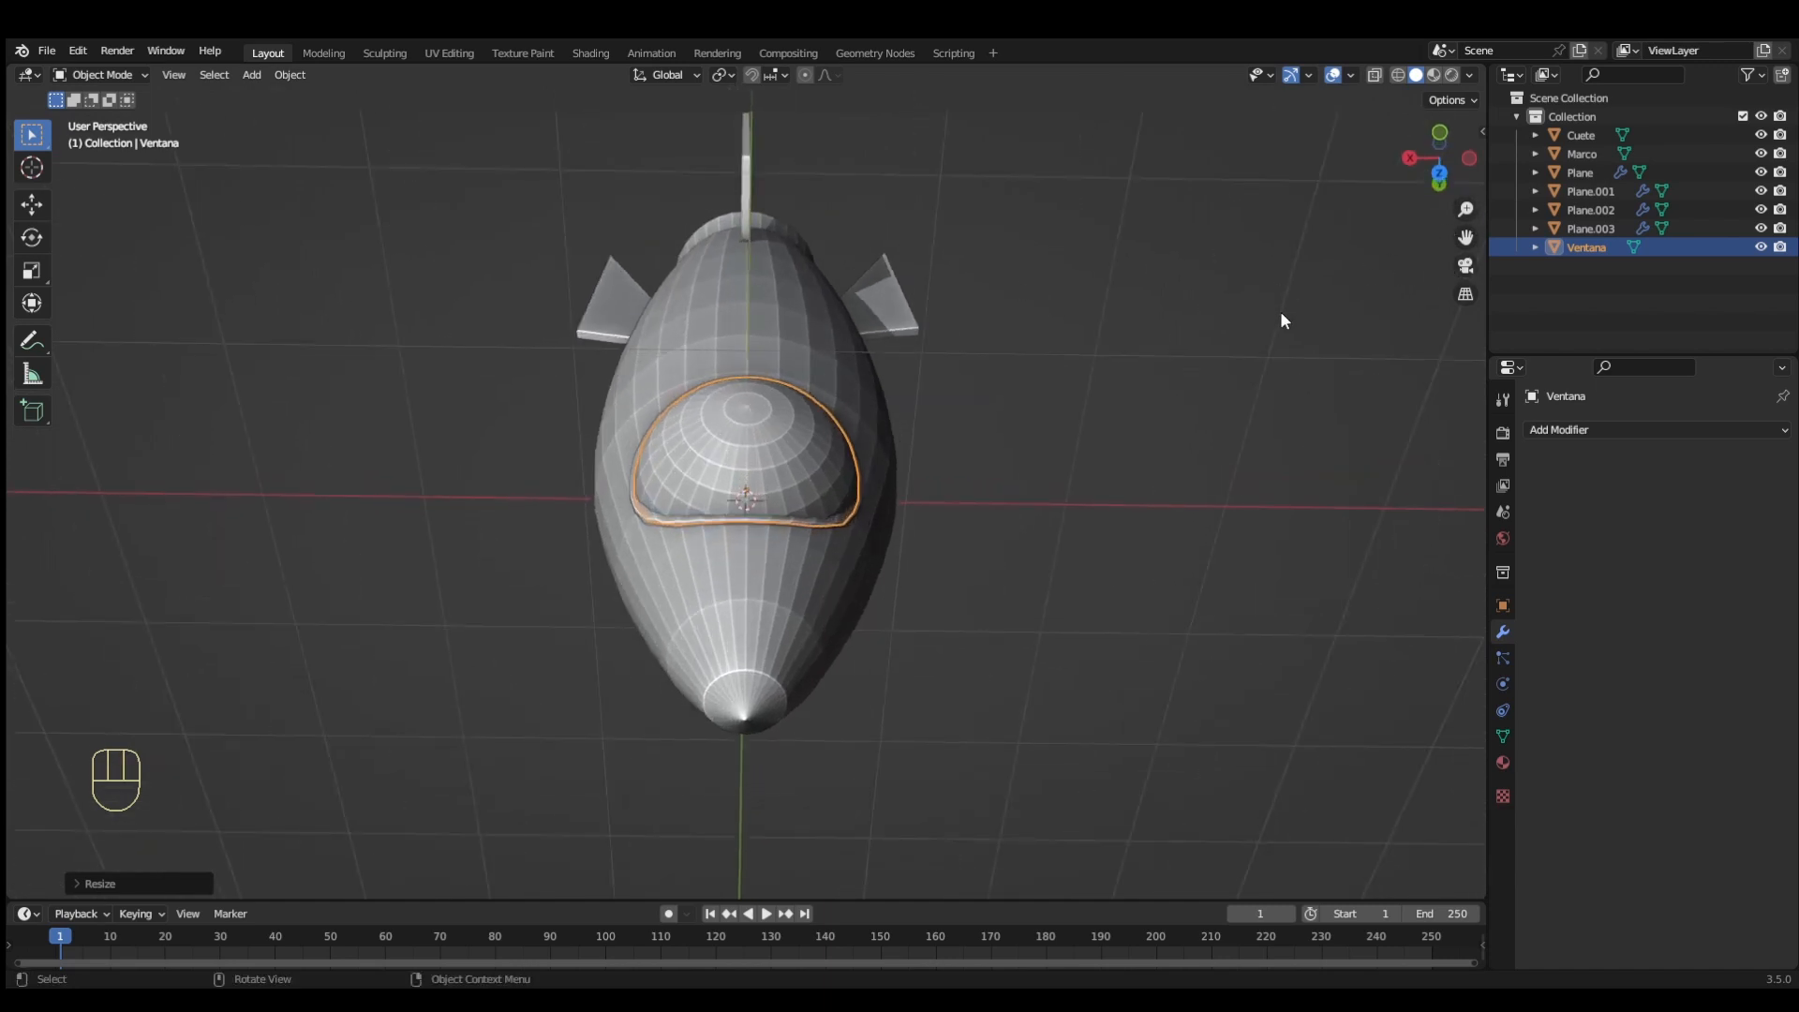
{"action": "left_click", "coordinate": [895, 330]}
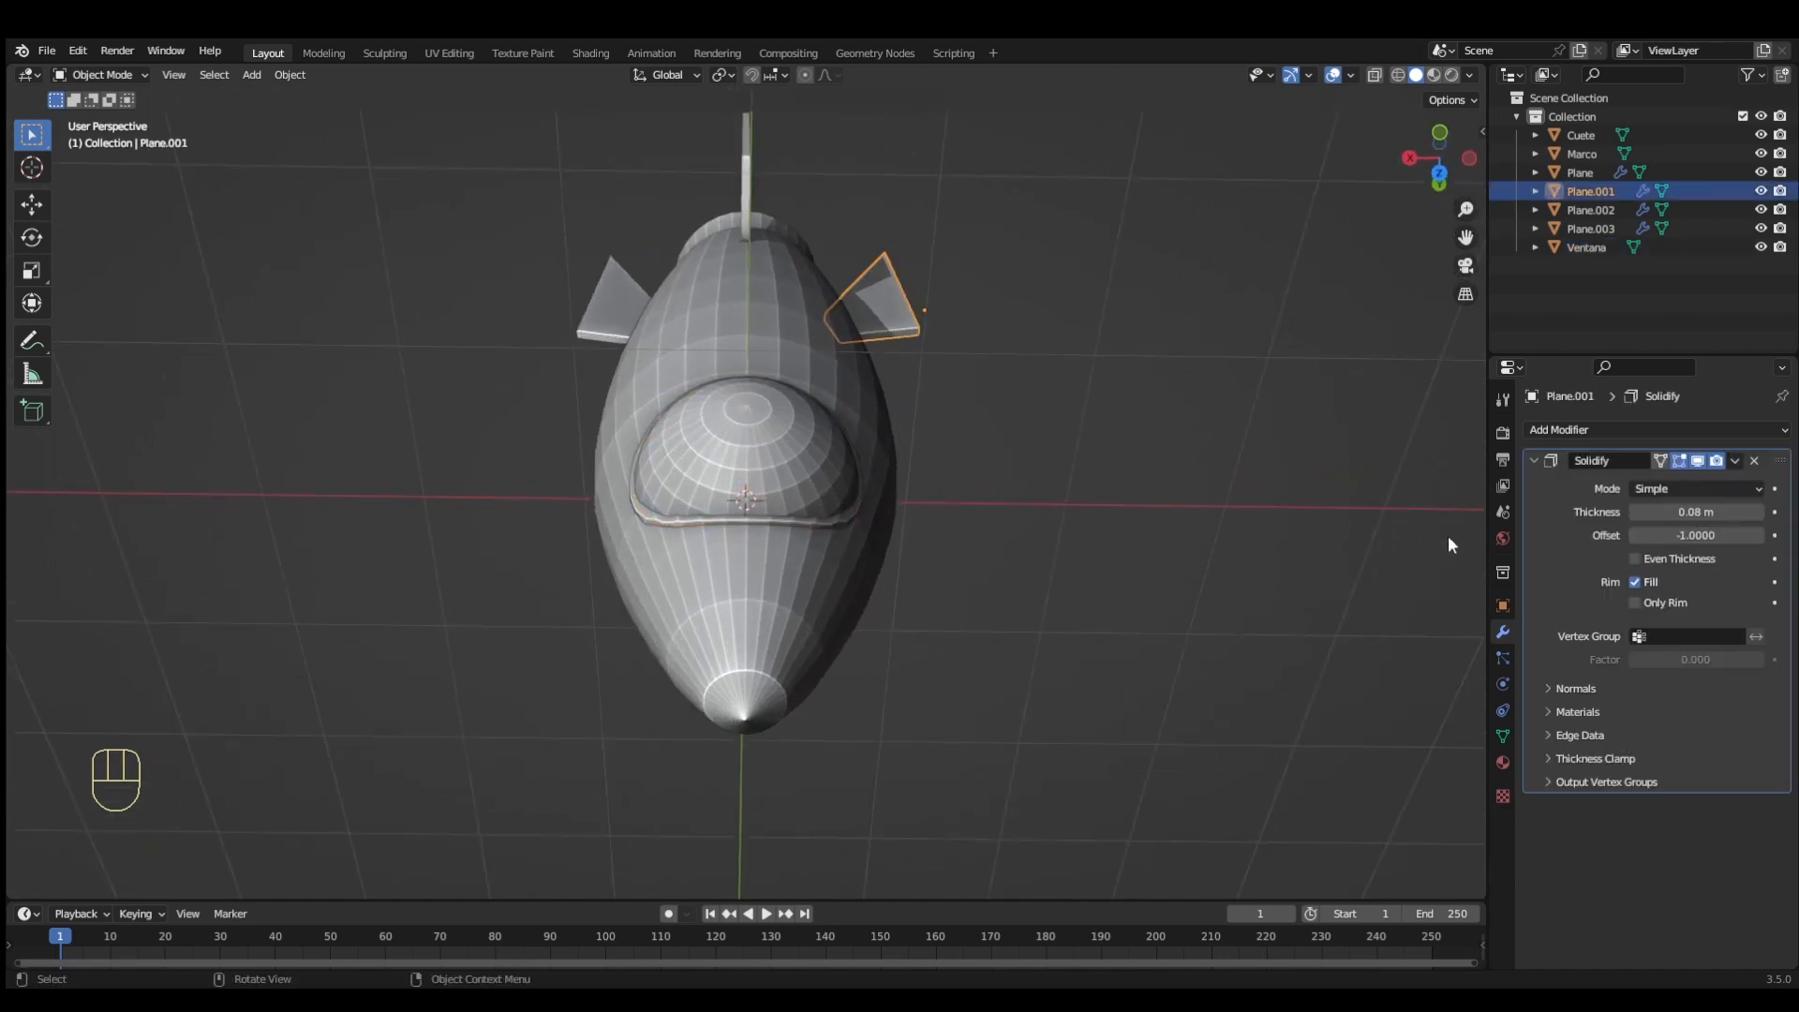
{"action": "left_click", "coordinate": [1734, 460]}
{"action": "left_click", "coordinate": [1703, 482]}
{"action": "left_click", "coordinate": [607, 310]}
{"action": "left_click", "coordinate": [1735, 460]}
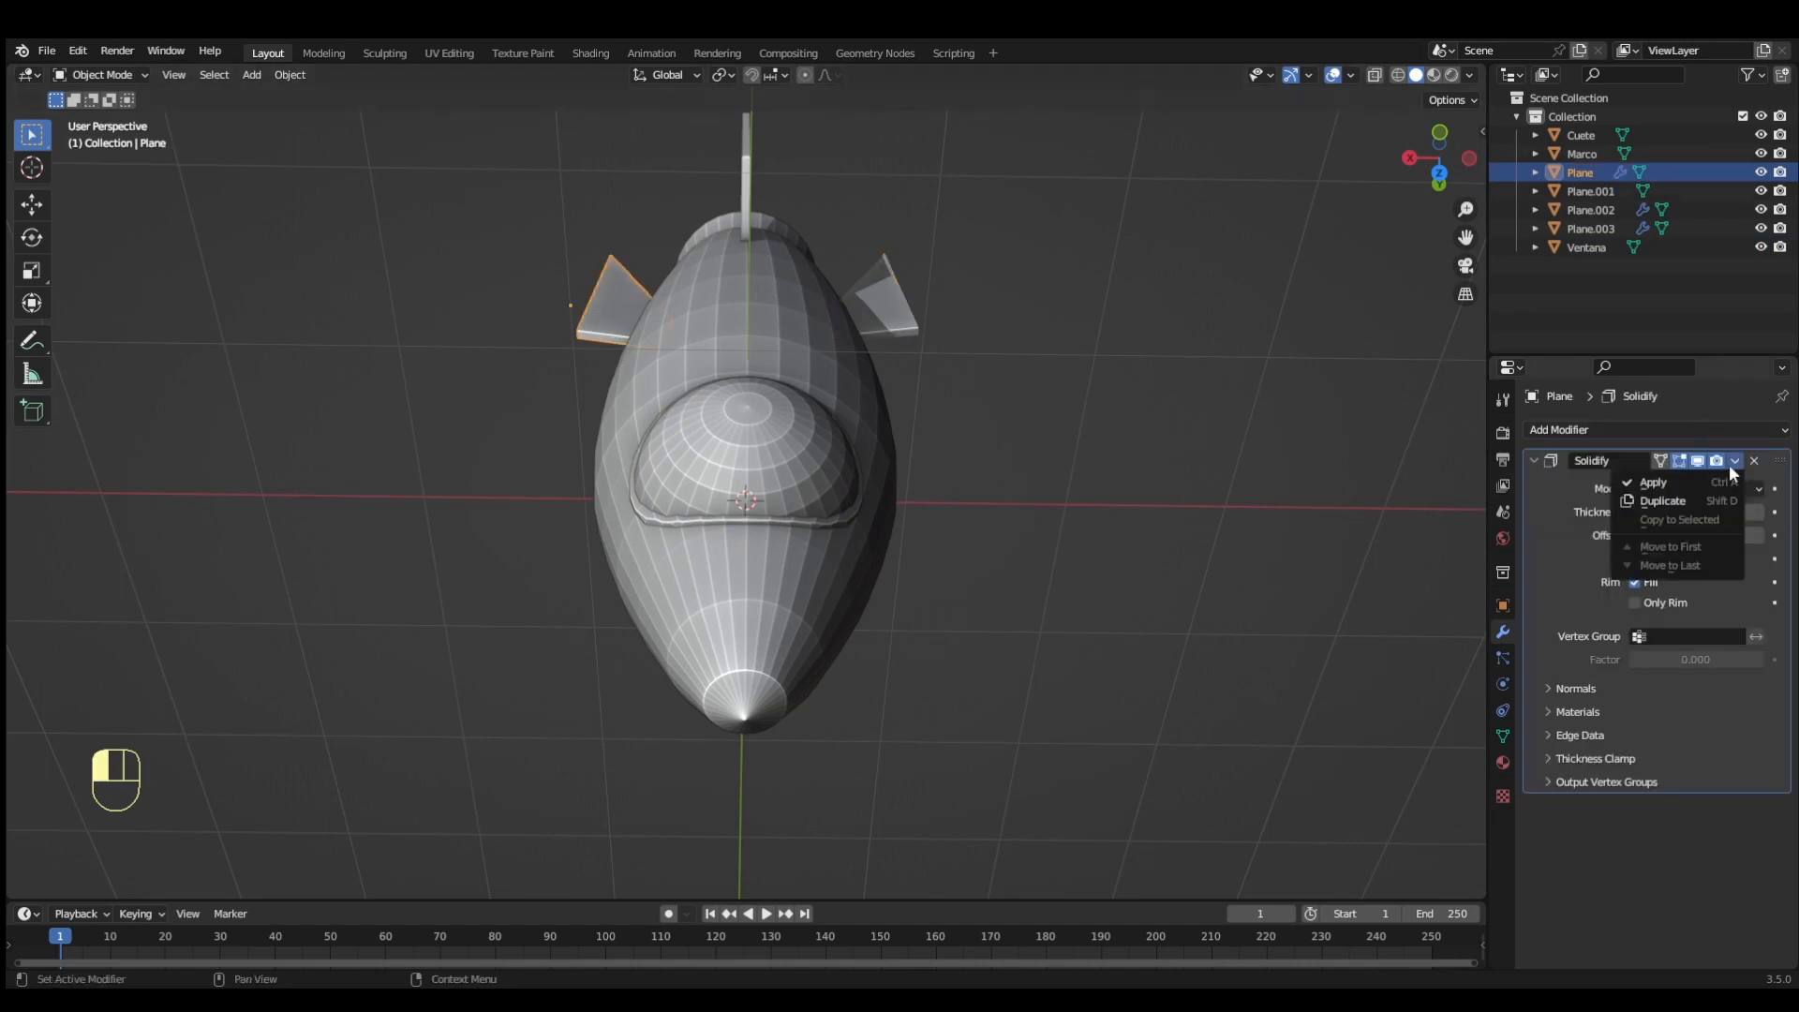
{"action": "left_click", "coordinate": [1703, 481]}
{"action": "left_click", "coordinate": [747, 208]}
{"action": "left_click", "coordinate": [1734, 460]}
{"action": "left_click", "coordinate": [1704, 482]}
{"action": "middle_click_drag", "start_coordinate": [1095, 670], "coordinate": [1093, 609]}
{"action": "left_click", "coordinate": [794, 819]}
{"action": "left_click", "coordinate": [1735, 460]}
{"action": "left_click", "coordinate": [1704, 482]}
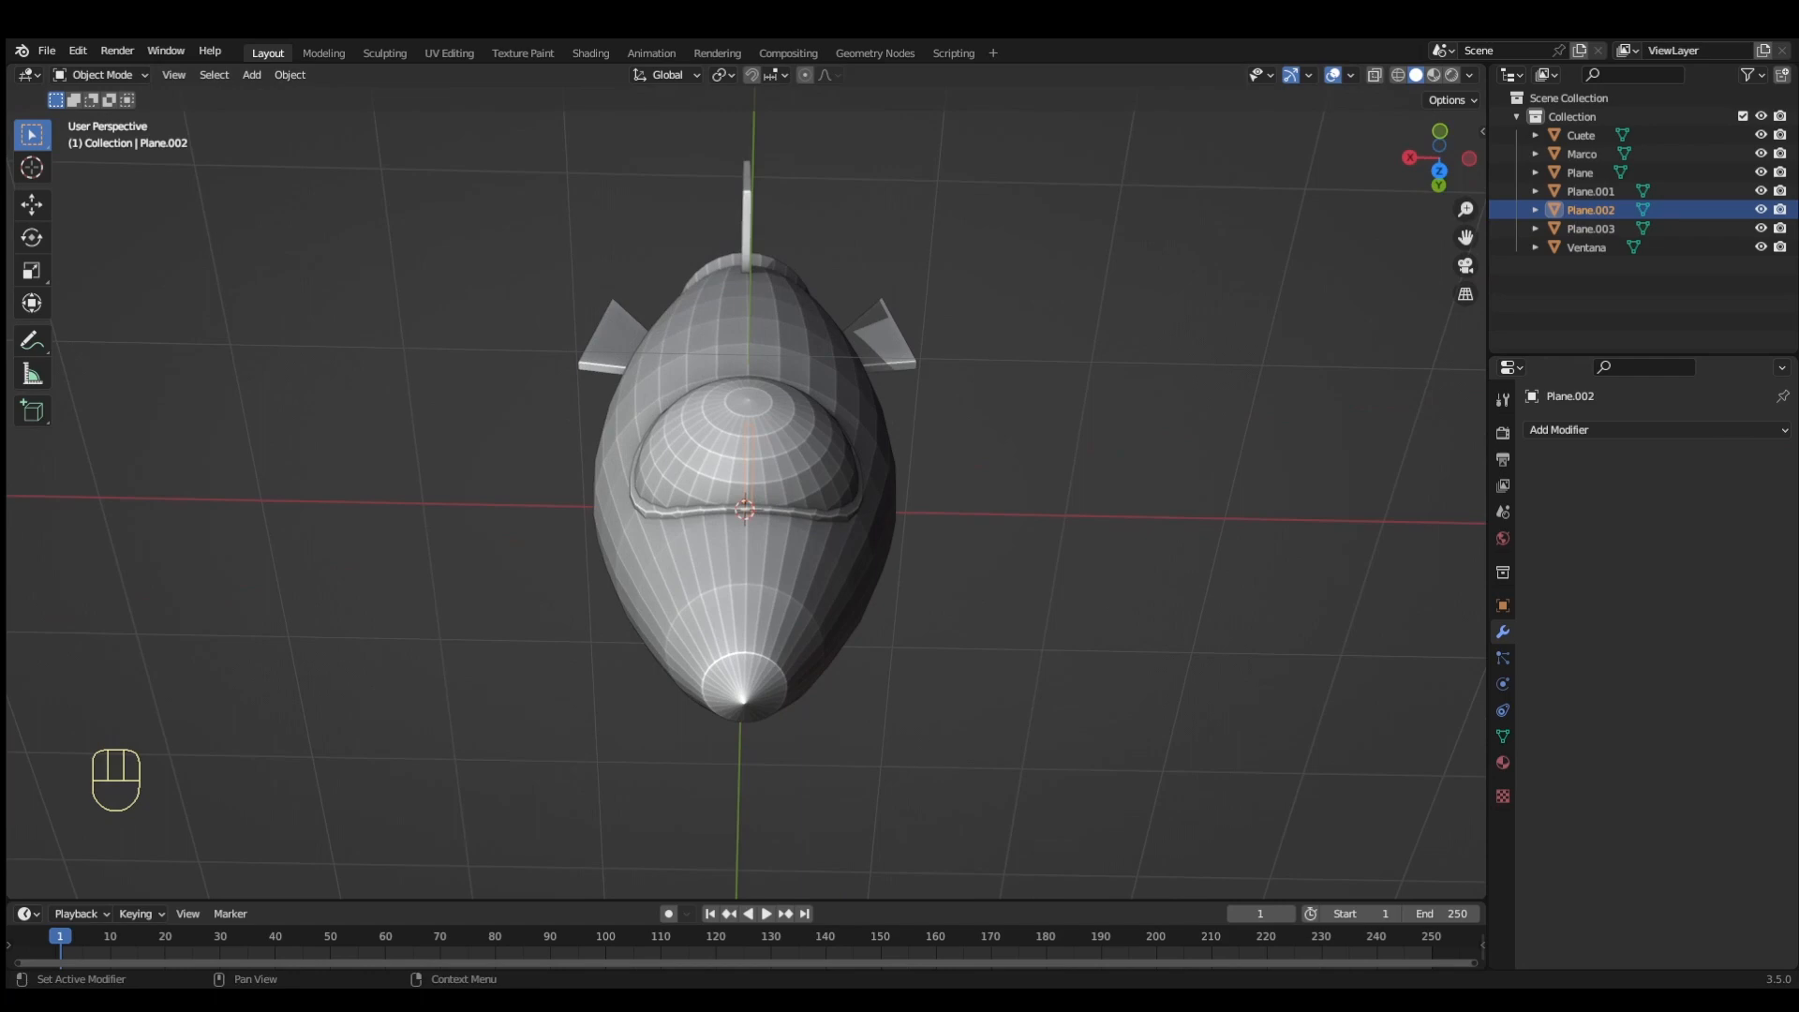
Select all four fins and join them into a single object
{"action": "left_click", "coordinate": [883, 343]}
{"action": "left_click", "coordinate": [613, 336], "text": "shift"}
{"action": "middle_click_drag", "start_coordinate": [771, 825], "coordinate": [770, 726]}
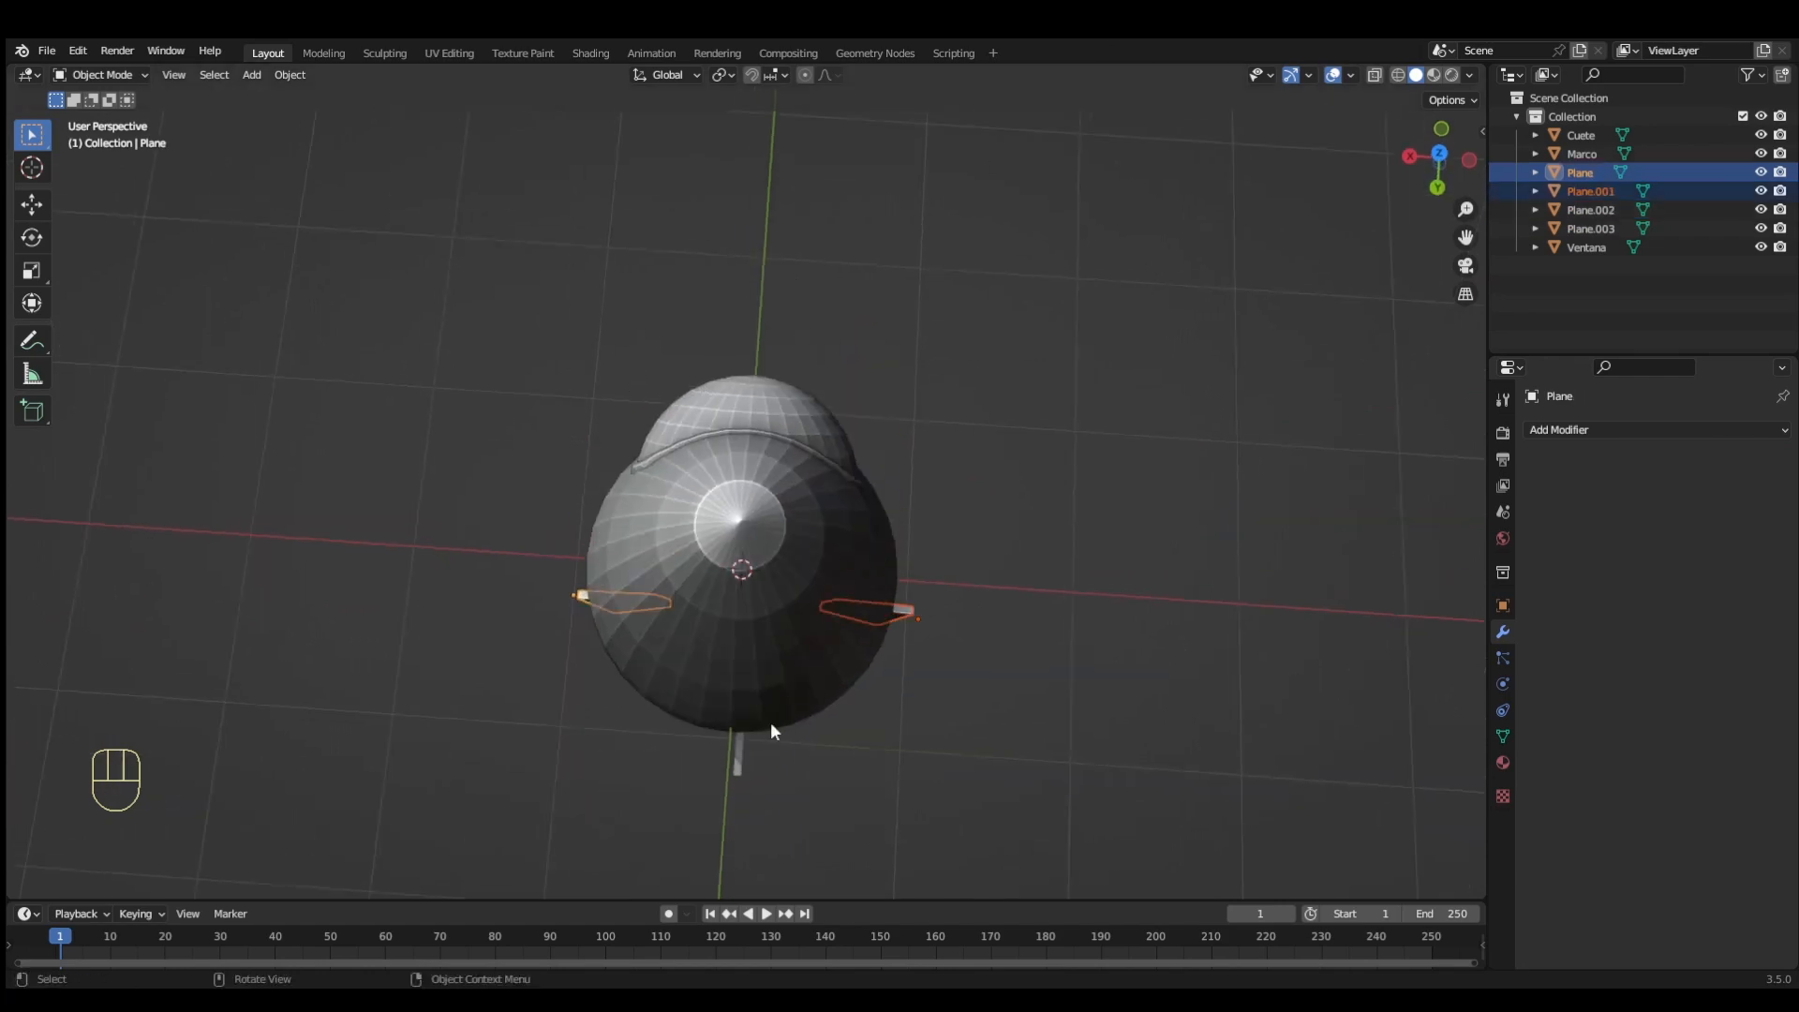
{"action": "left_click", "coordinate": [738, 751], "text": "shift"}
{"action": "middle_click_drag", "start_coordinate": [928, 572], "coordinate": [890, 359]}
{"action": "left_click", "coordinate": [741, 313], "text": "shift"}
{"action": "right_click", "coordinate": [889, 359]}
{"action": "left_click", "coordinate": [889, 359]}
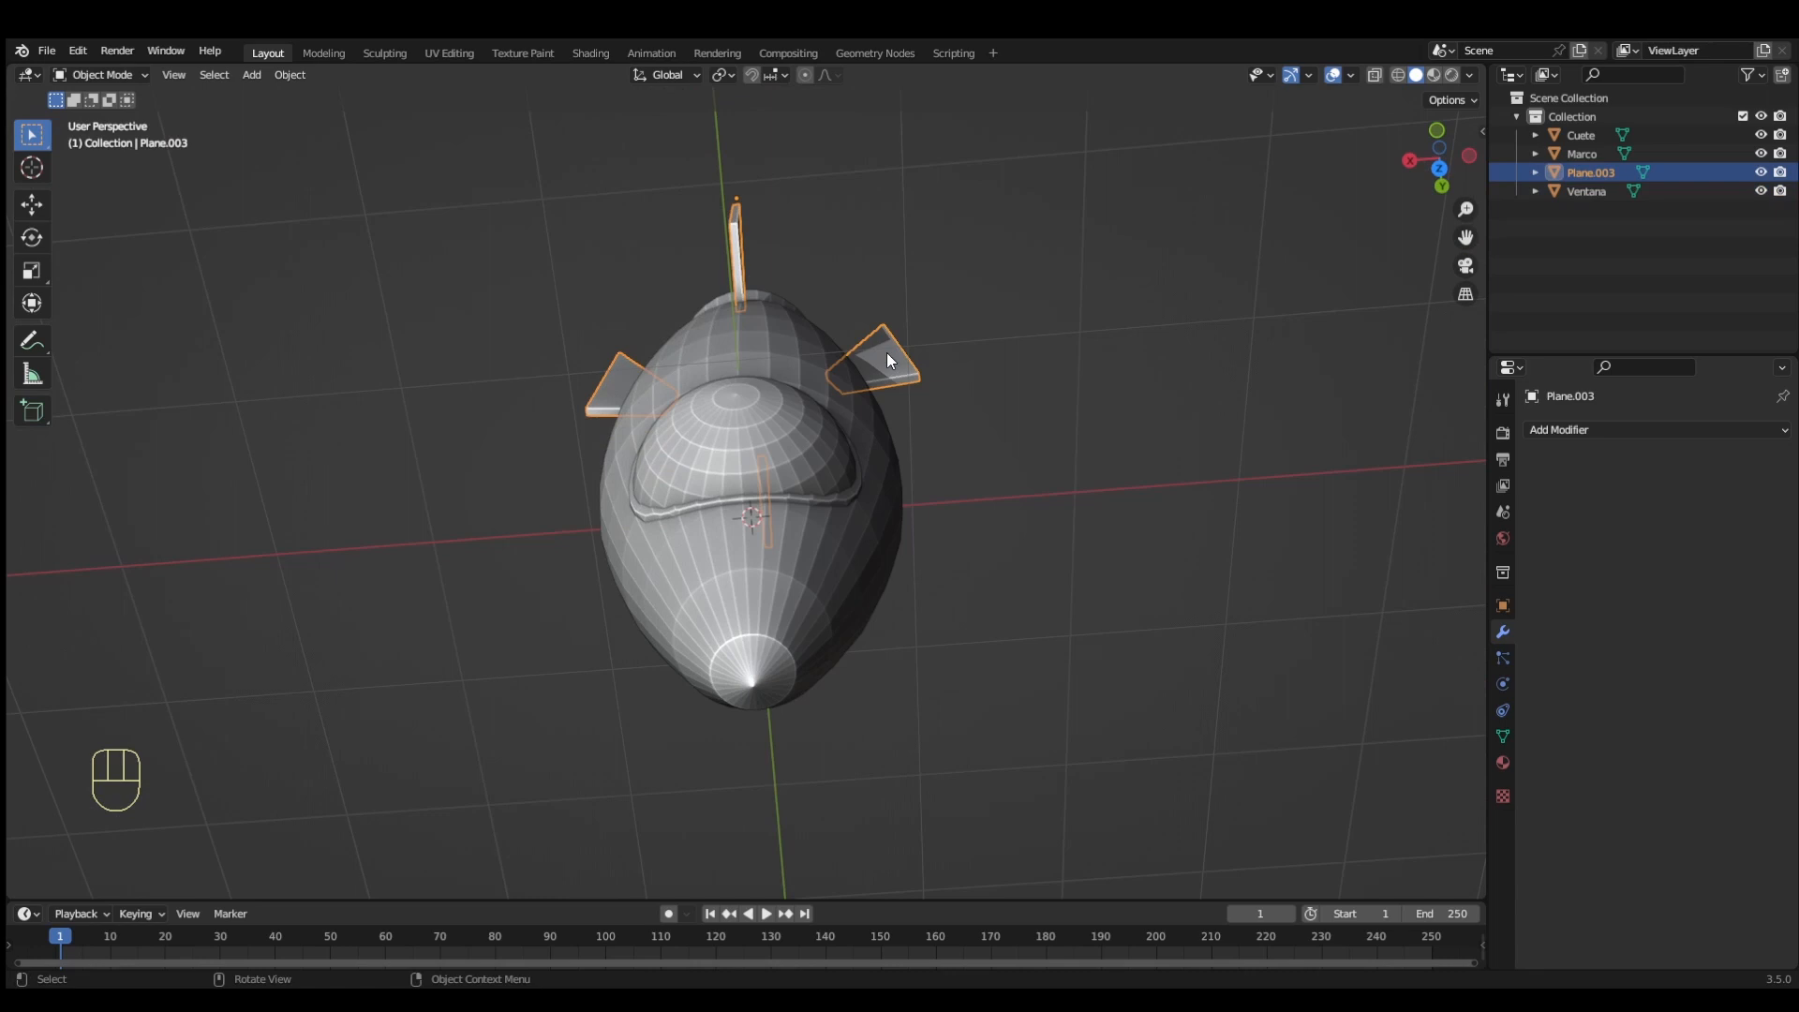
Rename the joined fins object as Alerones
{"action": "double_click", "coordinate": [1590, 173]}
{"action": "type", "text": "A"}
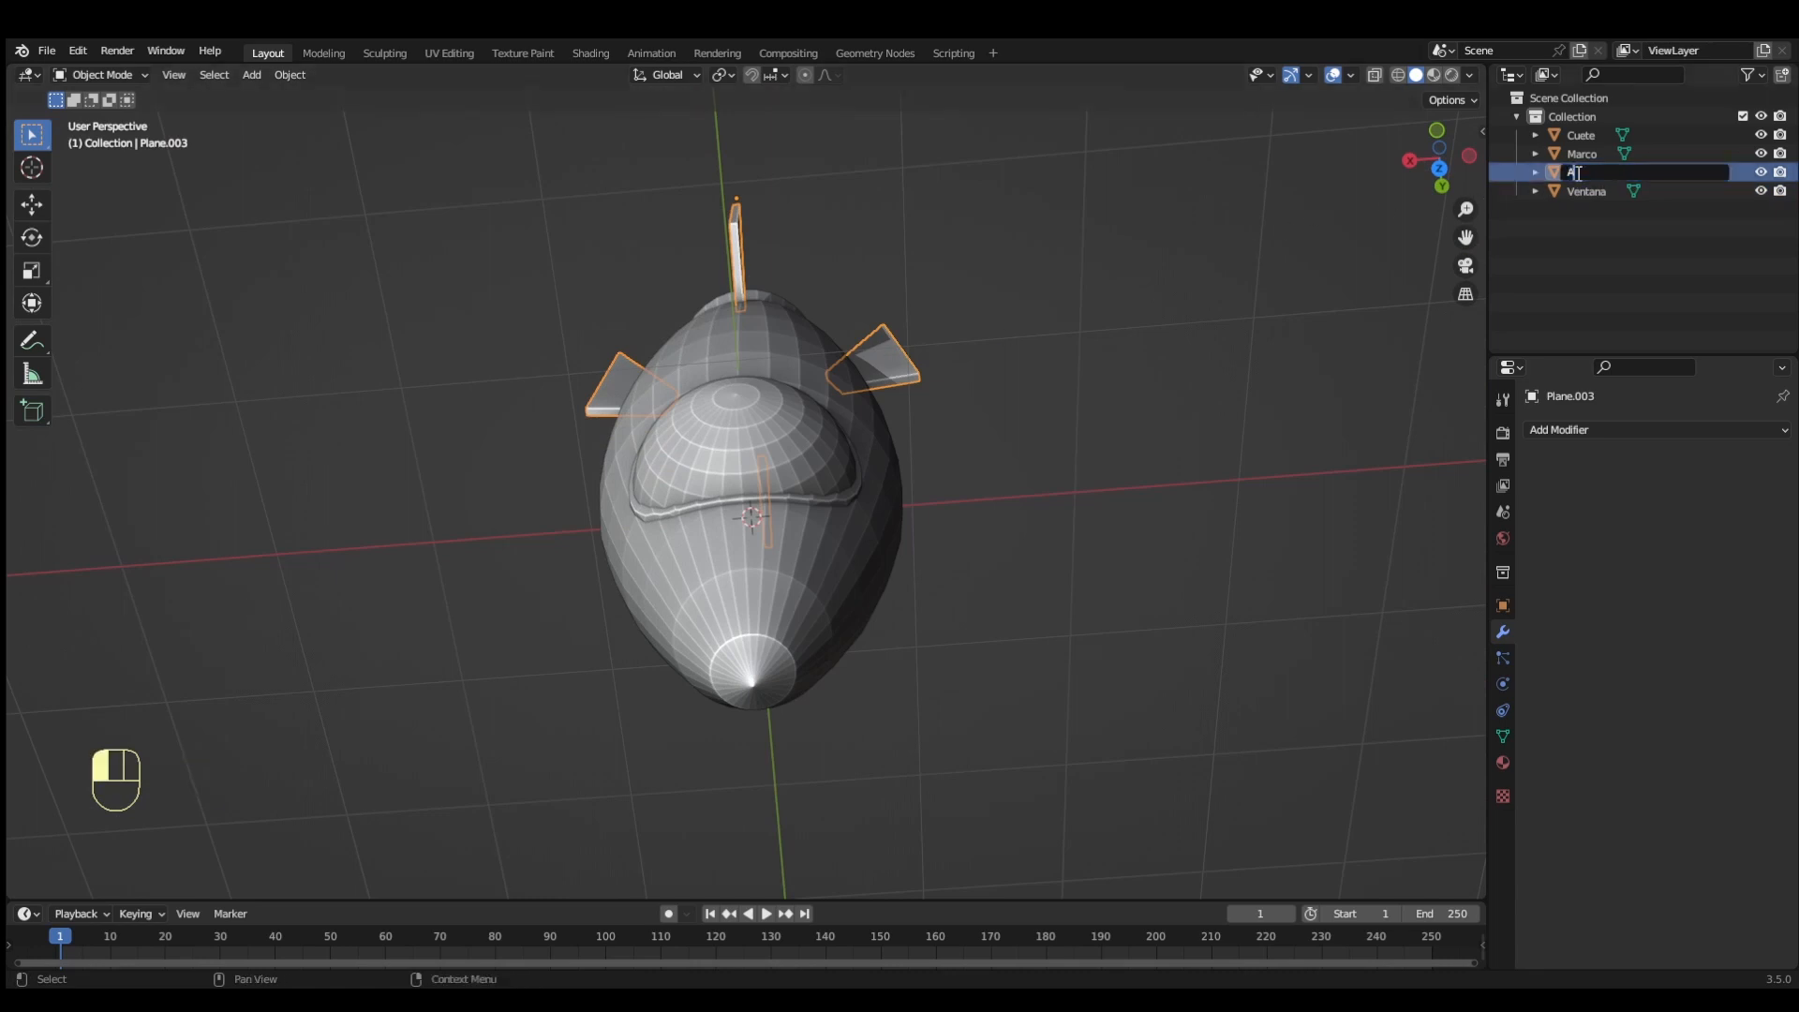
{"action": "type", "text": "lerones"}
{"action": "key", "text": "Return"}
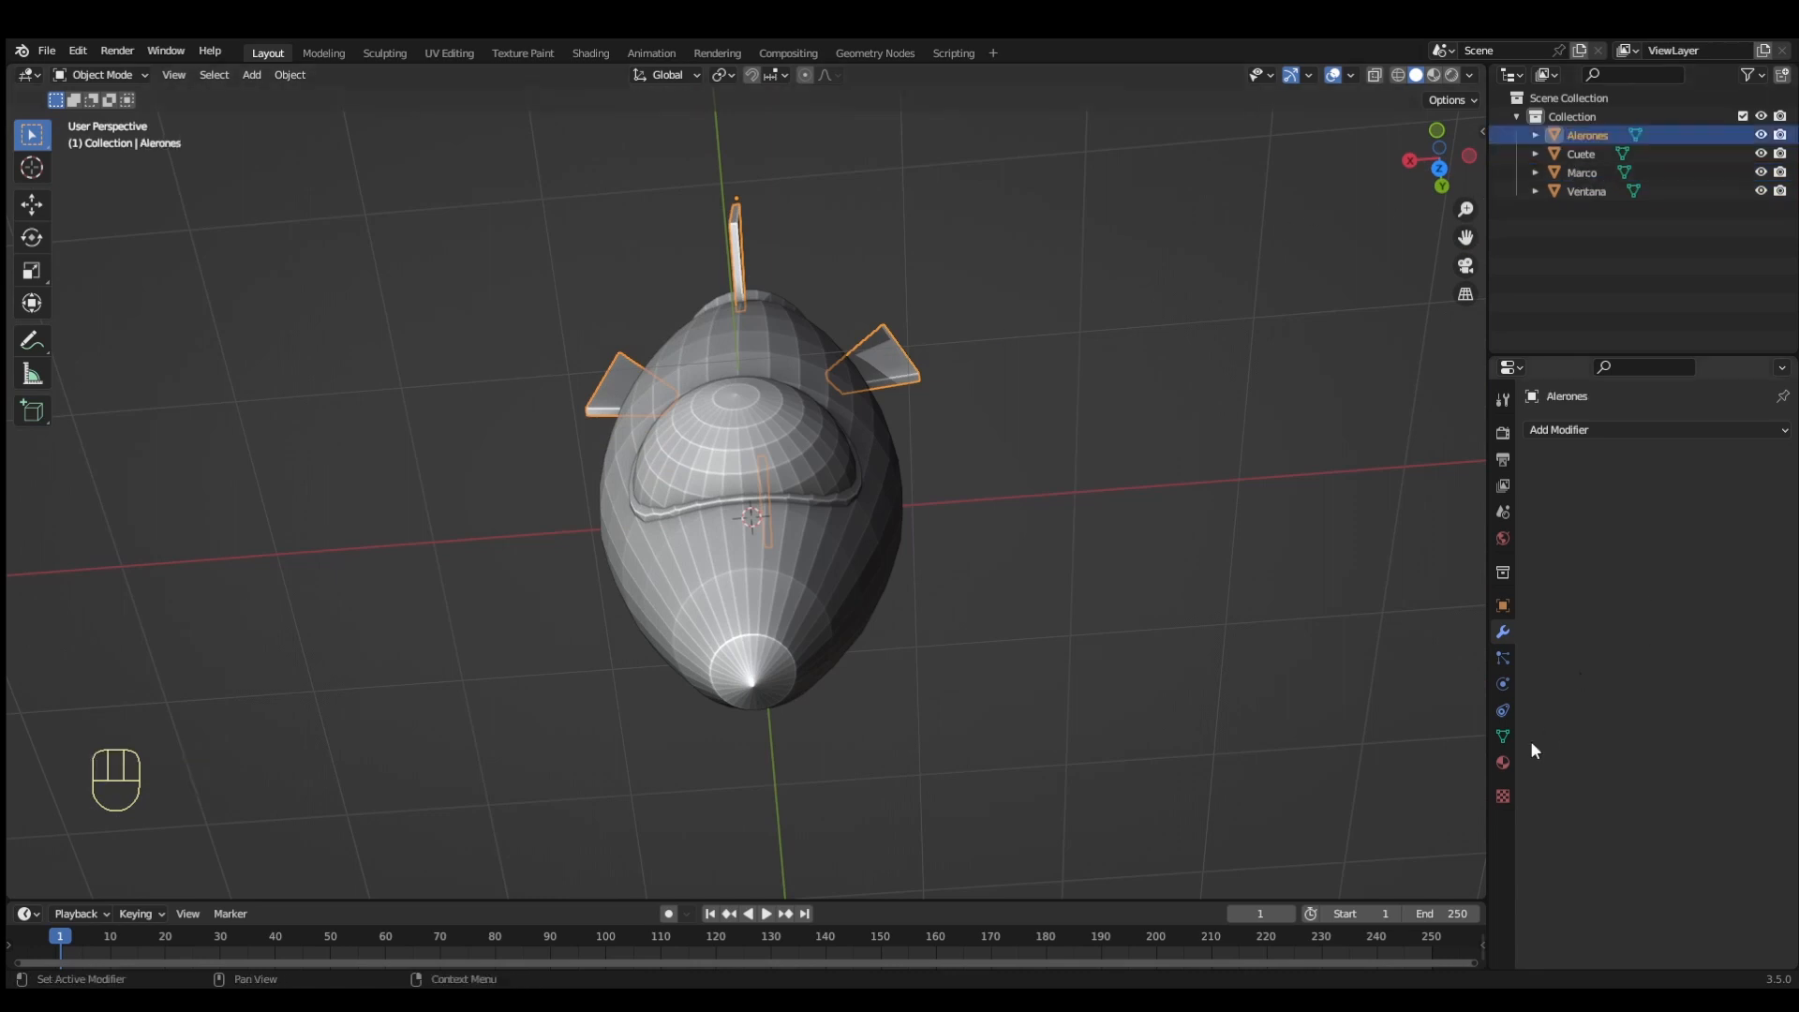
Give Alerones a new material named Alerones with a red base colour of about 0.800, 0.006, 0.006
{"action": "left_click", "coordinate": [1503, 763]}
{"action": "left_click", "coordinate": [1700, 509]}
{"action": "left_click", "coordinate": [1649, 509]}
{"action": "type", "text": "Alerones"}
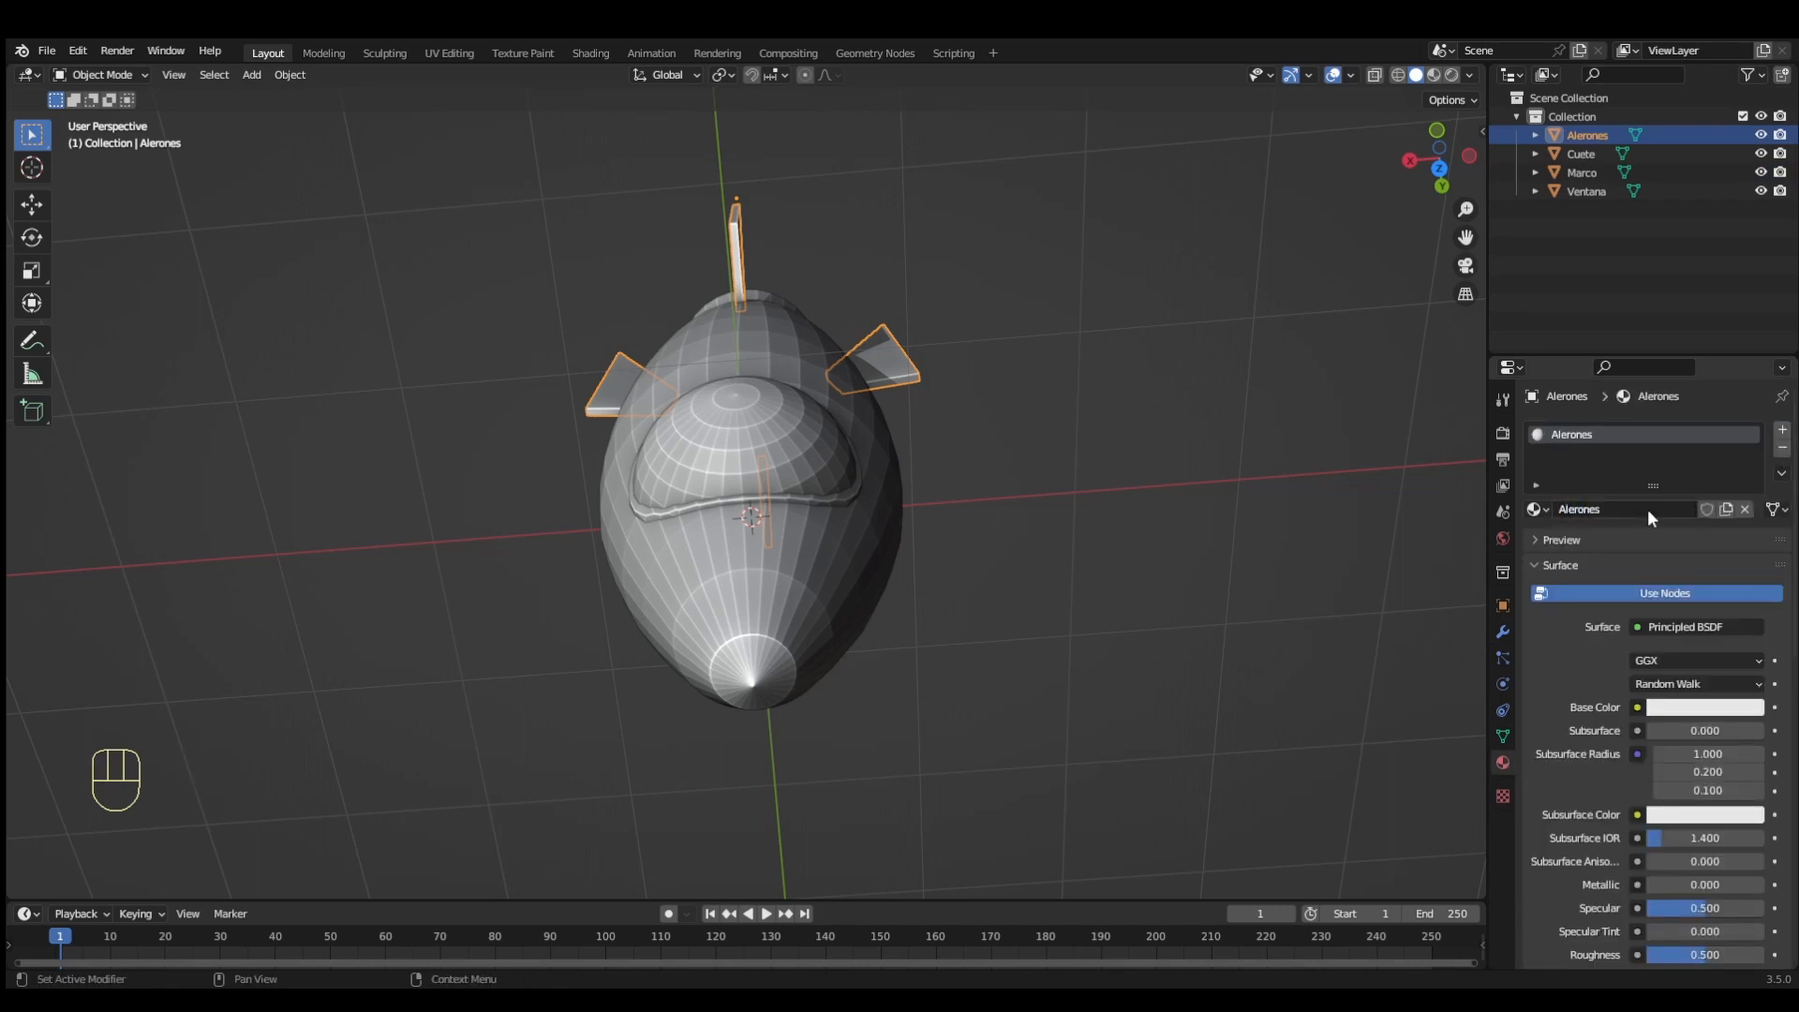
{"action": "left_click", "coordinate": [1706, 707]}
{"action": "left_click", "coordinate": [1664, 572]}
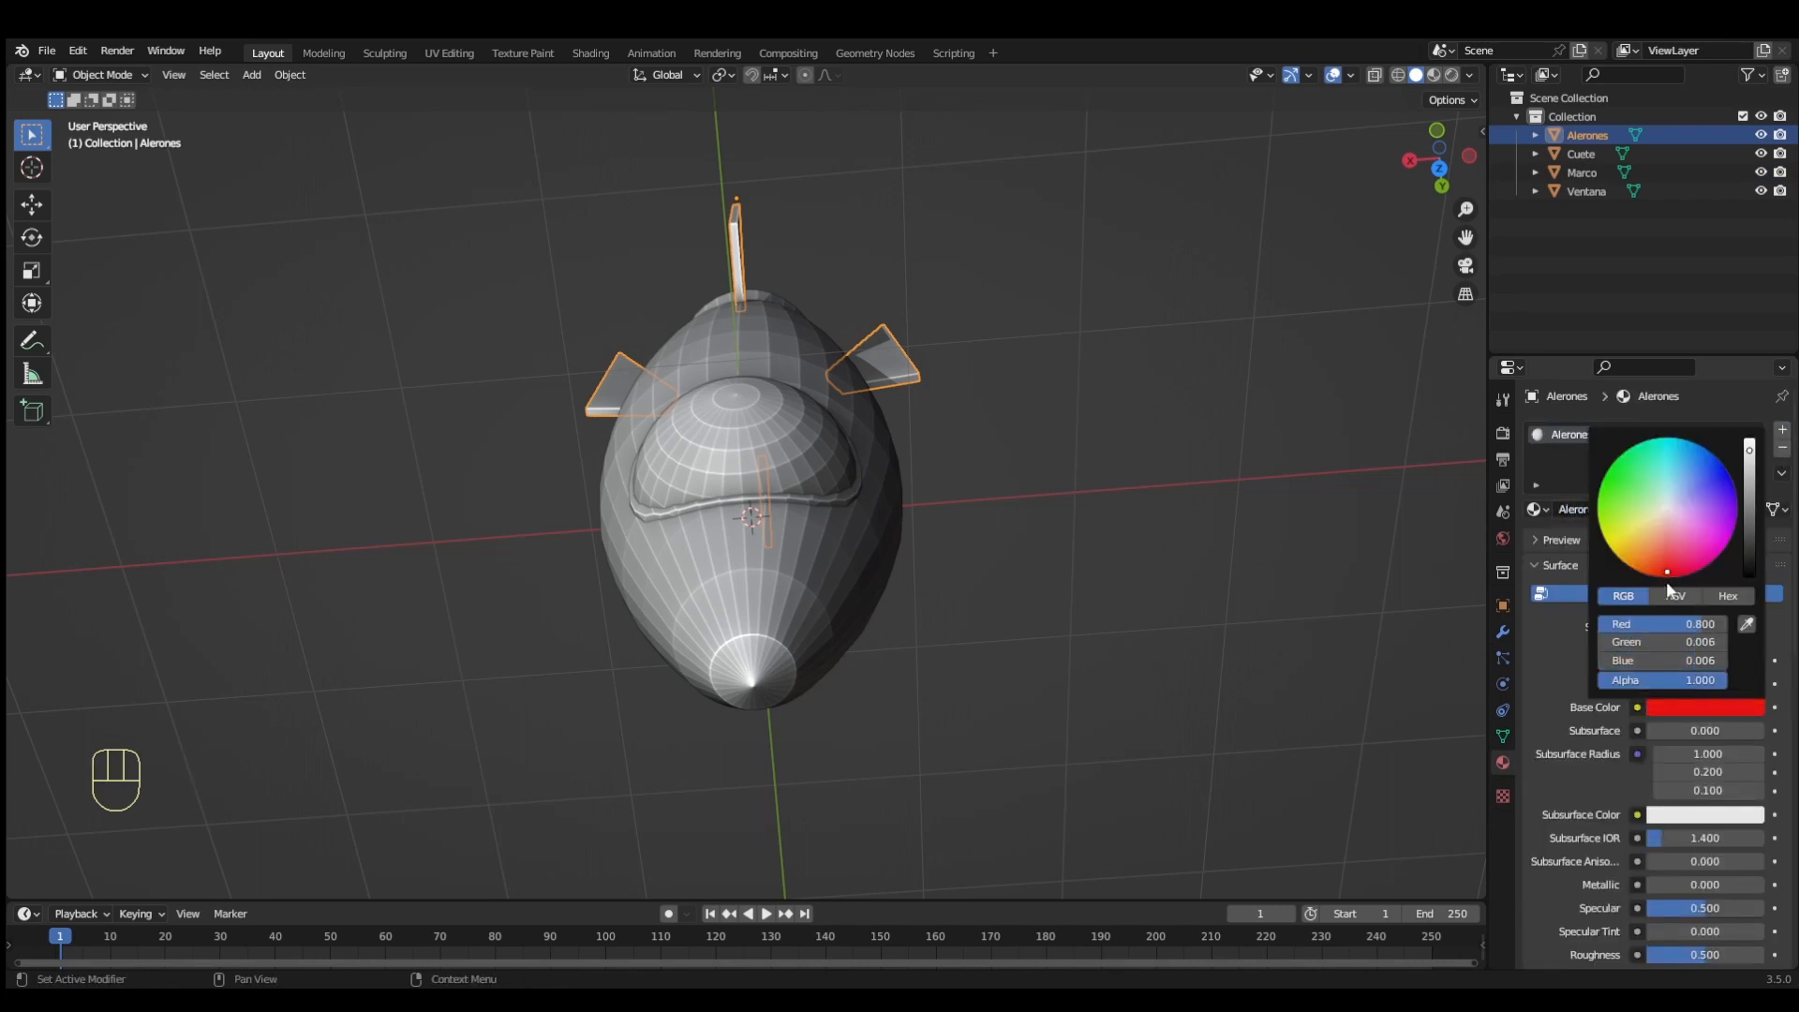
{"action": "scroll", "coordinate": [1560, 726], "scroll_direction": "down", "scroll_amount": 3}
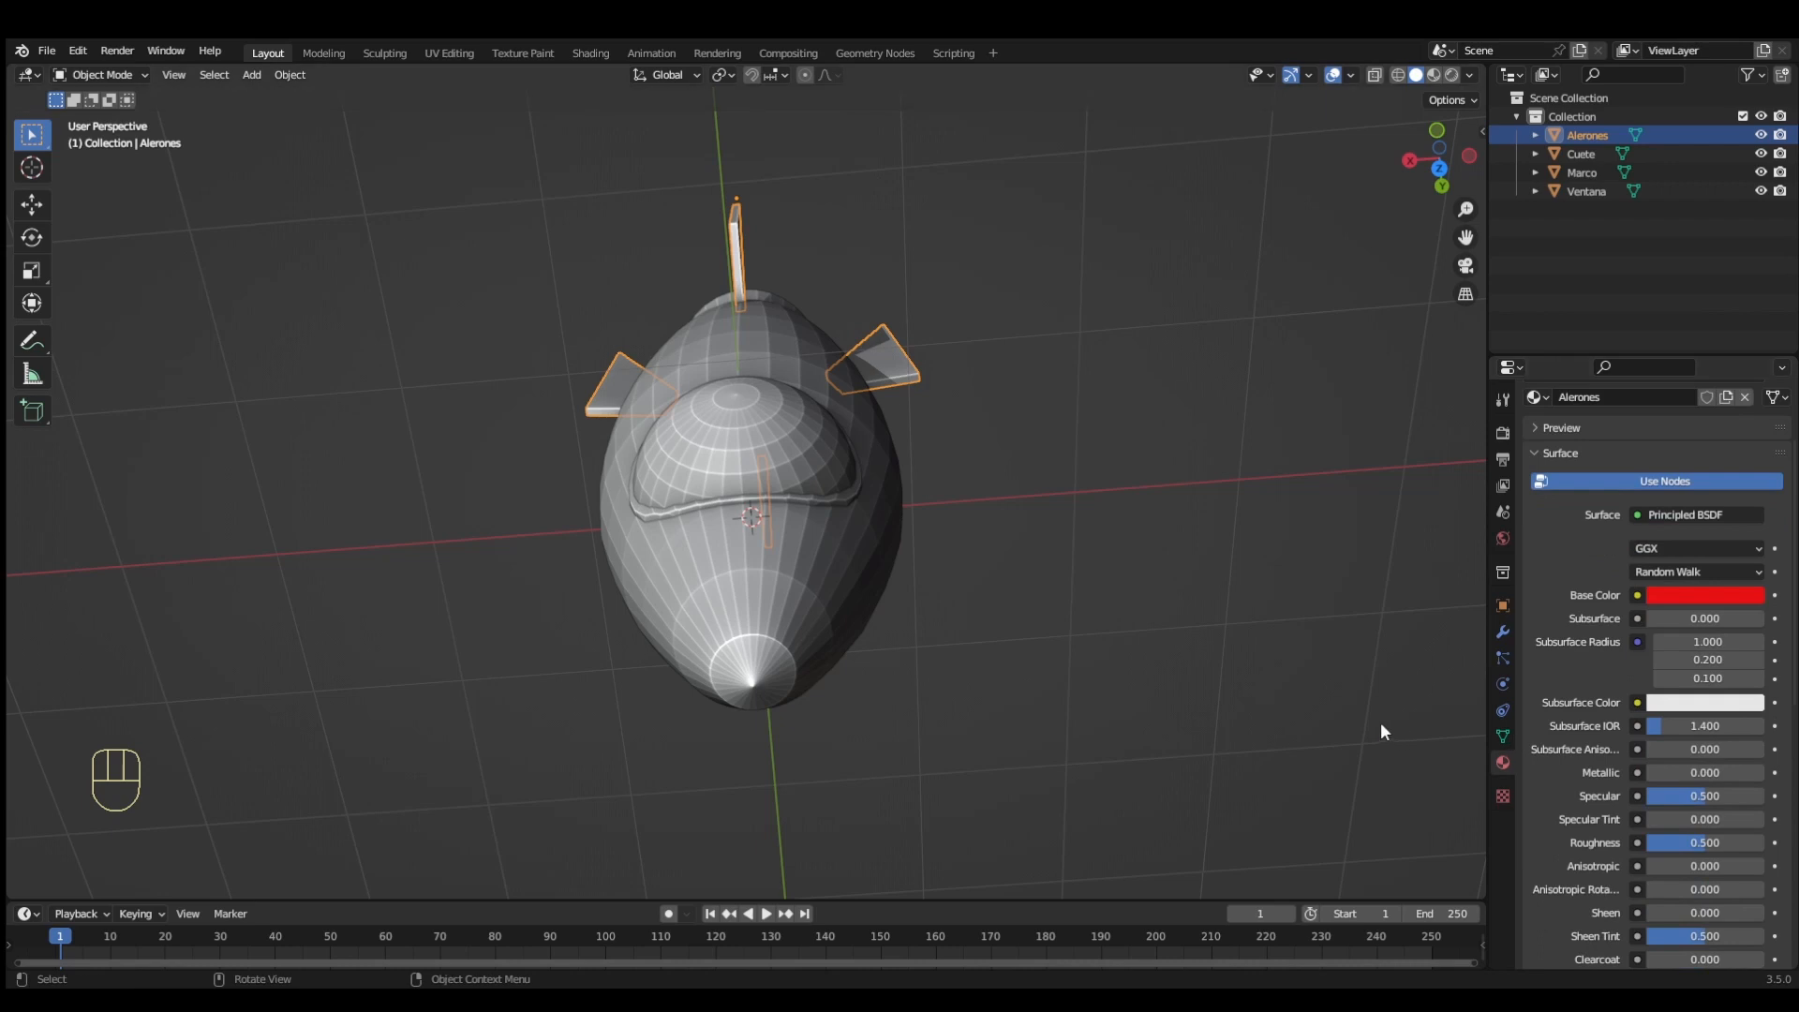
Add two new materials to the rocket body Cuete and name them Rojo and Gris.metal
{"action": "left_click", "coordinate": [880, 522]}
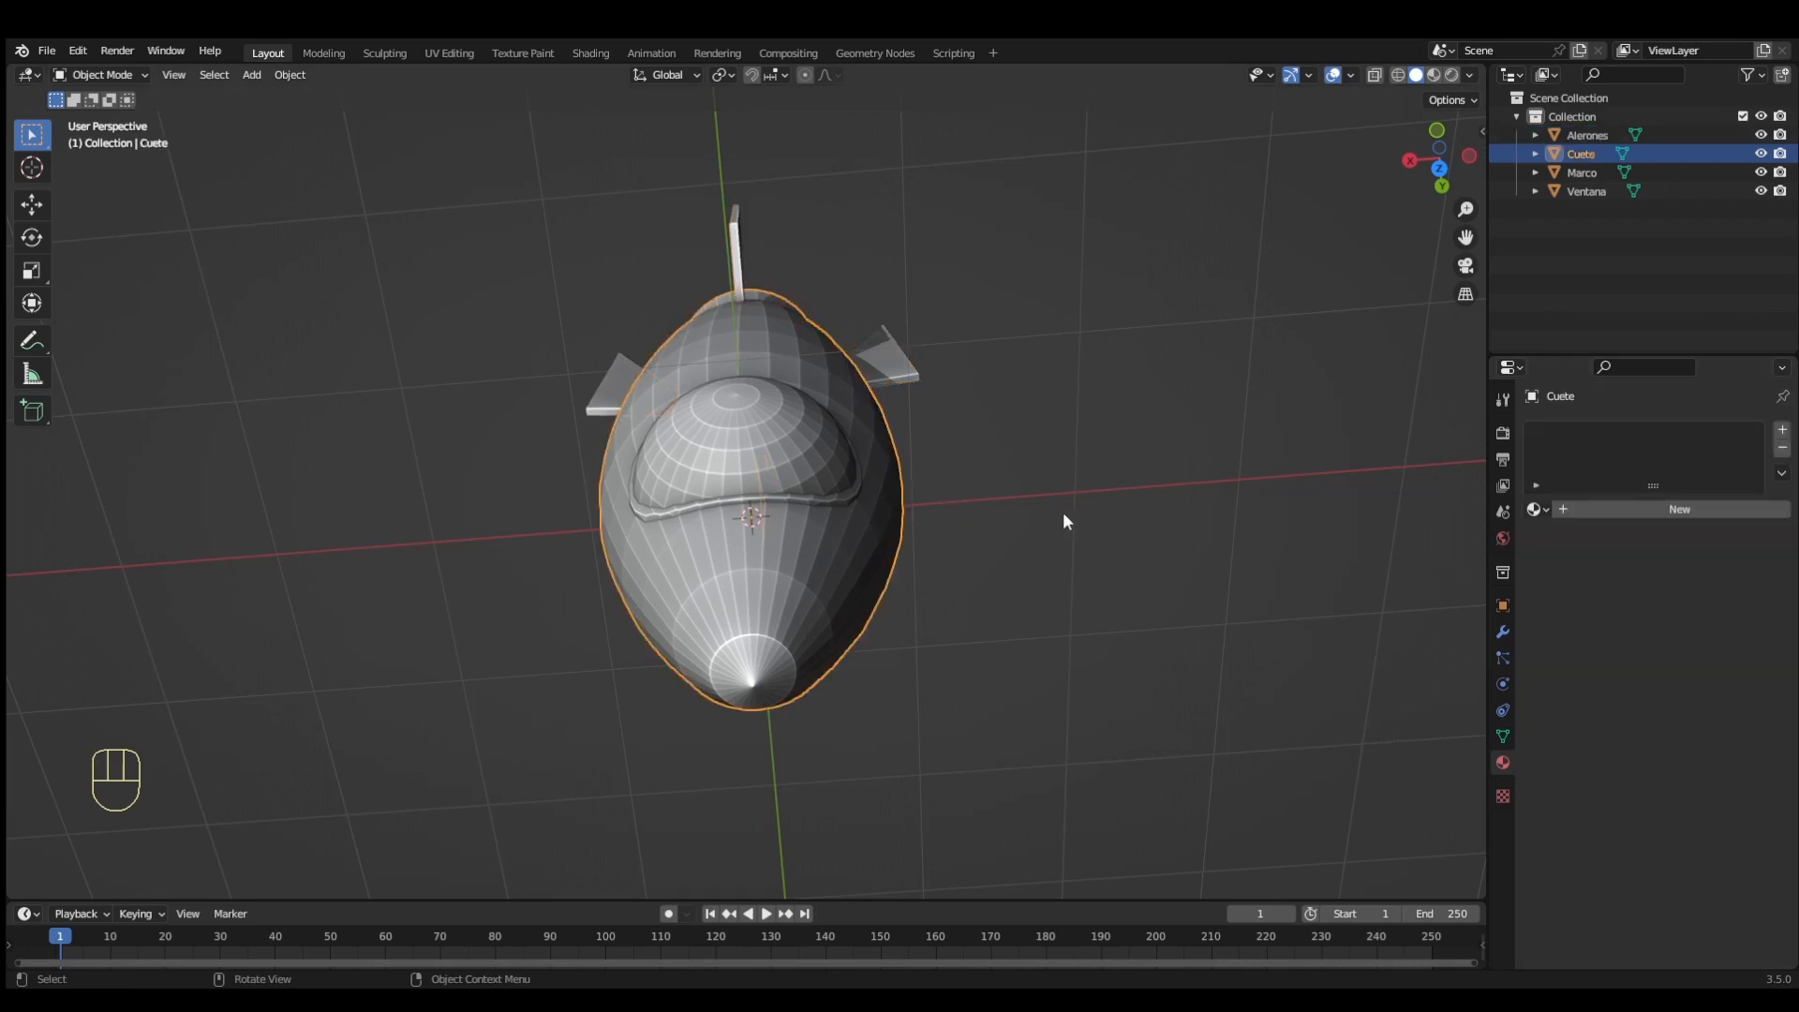
{"action": "left_click", "coordinate": [1663, 510]}
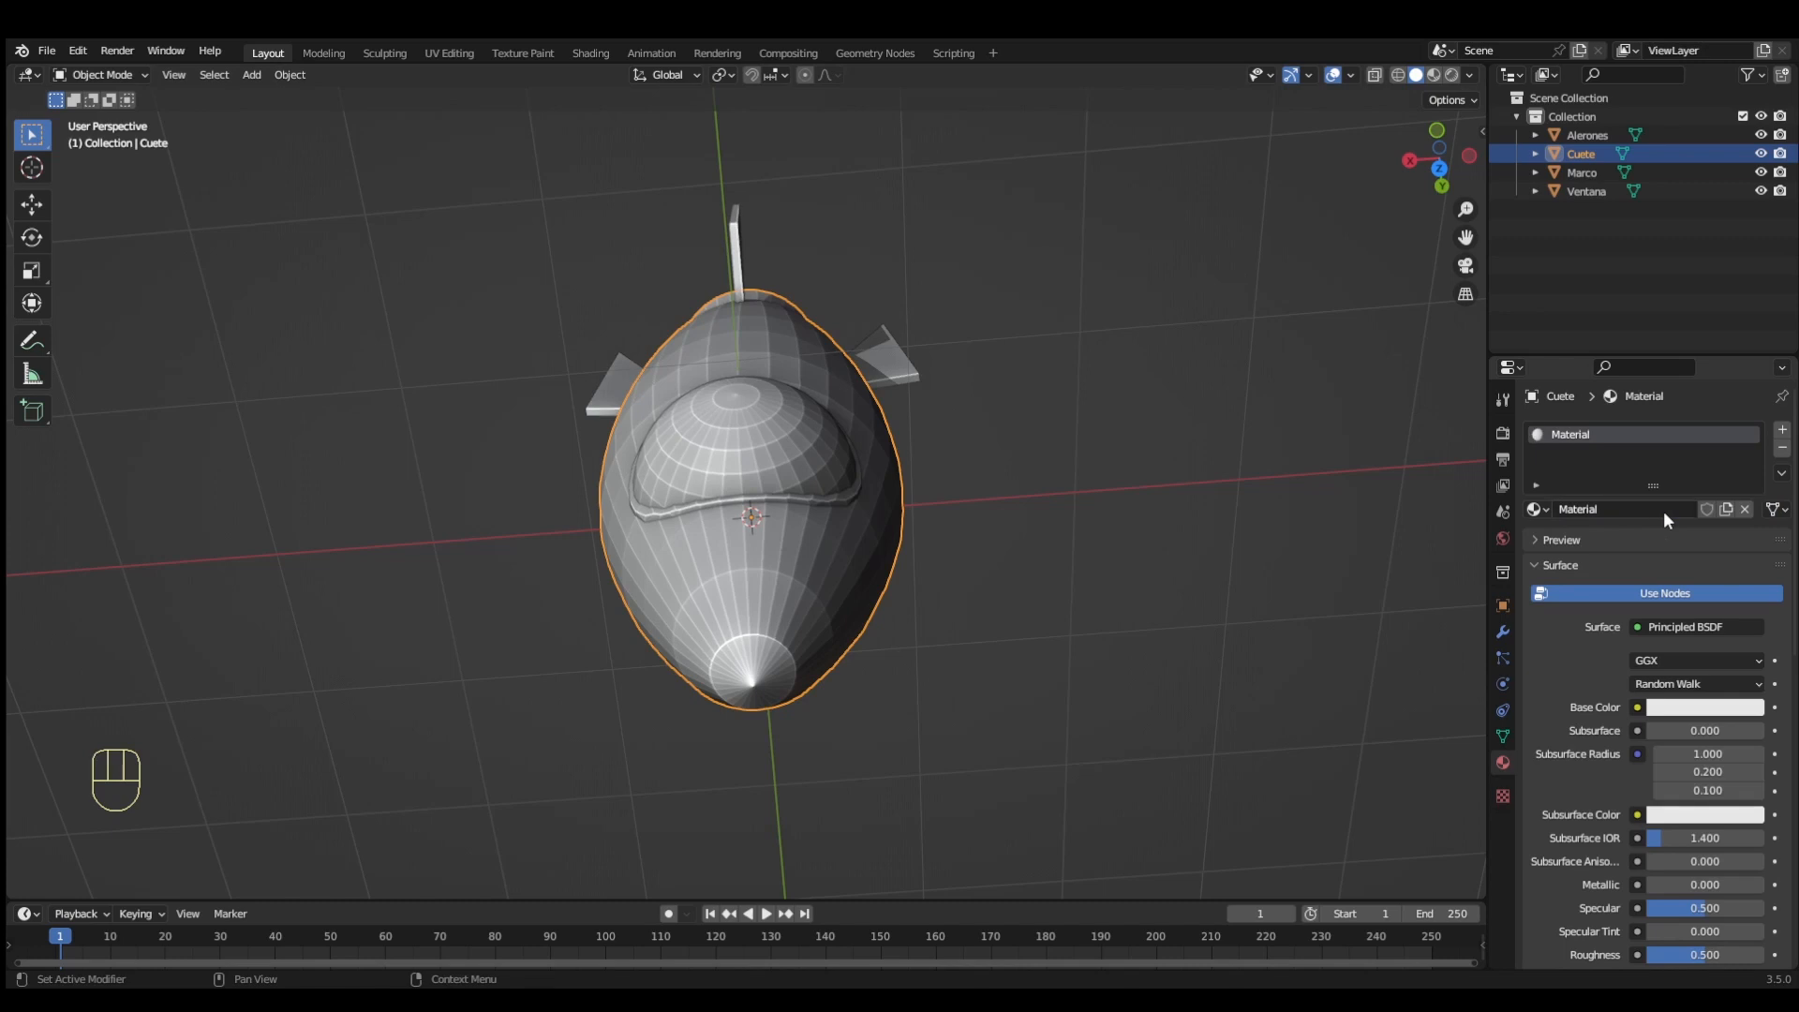
{"action": "double_click", "coordinate": [1663, 509]}
{"action": "left_click", "coordinate": [1782, 429]}
{"action": "left_click", "coordinate": [1604, 545]}
{"action": "double_click", "coordinate": [1604, 545]}
{"action": "type", "text": "Met"}
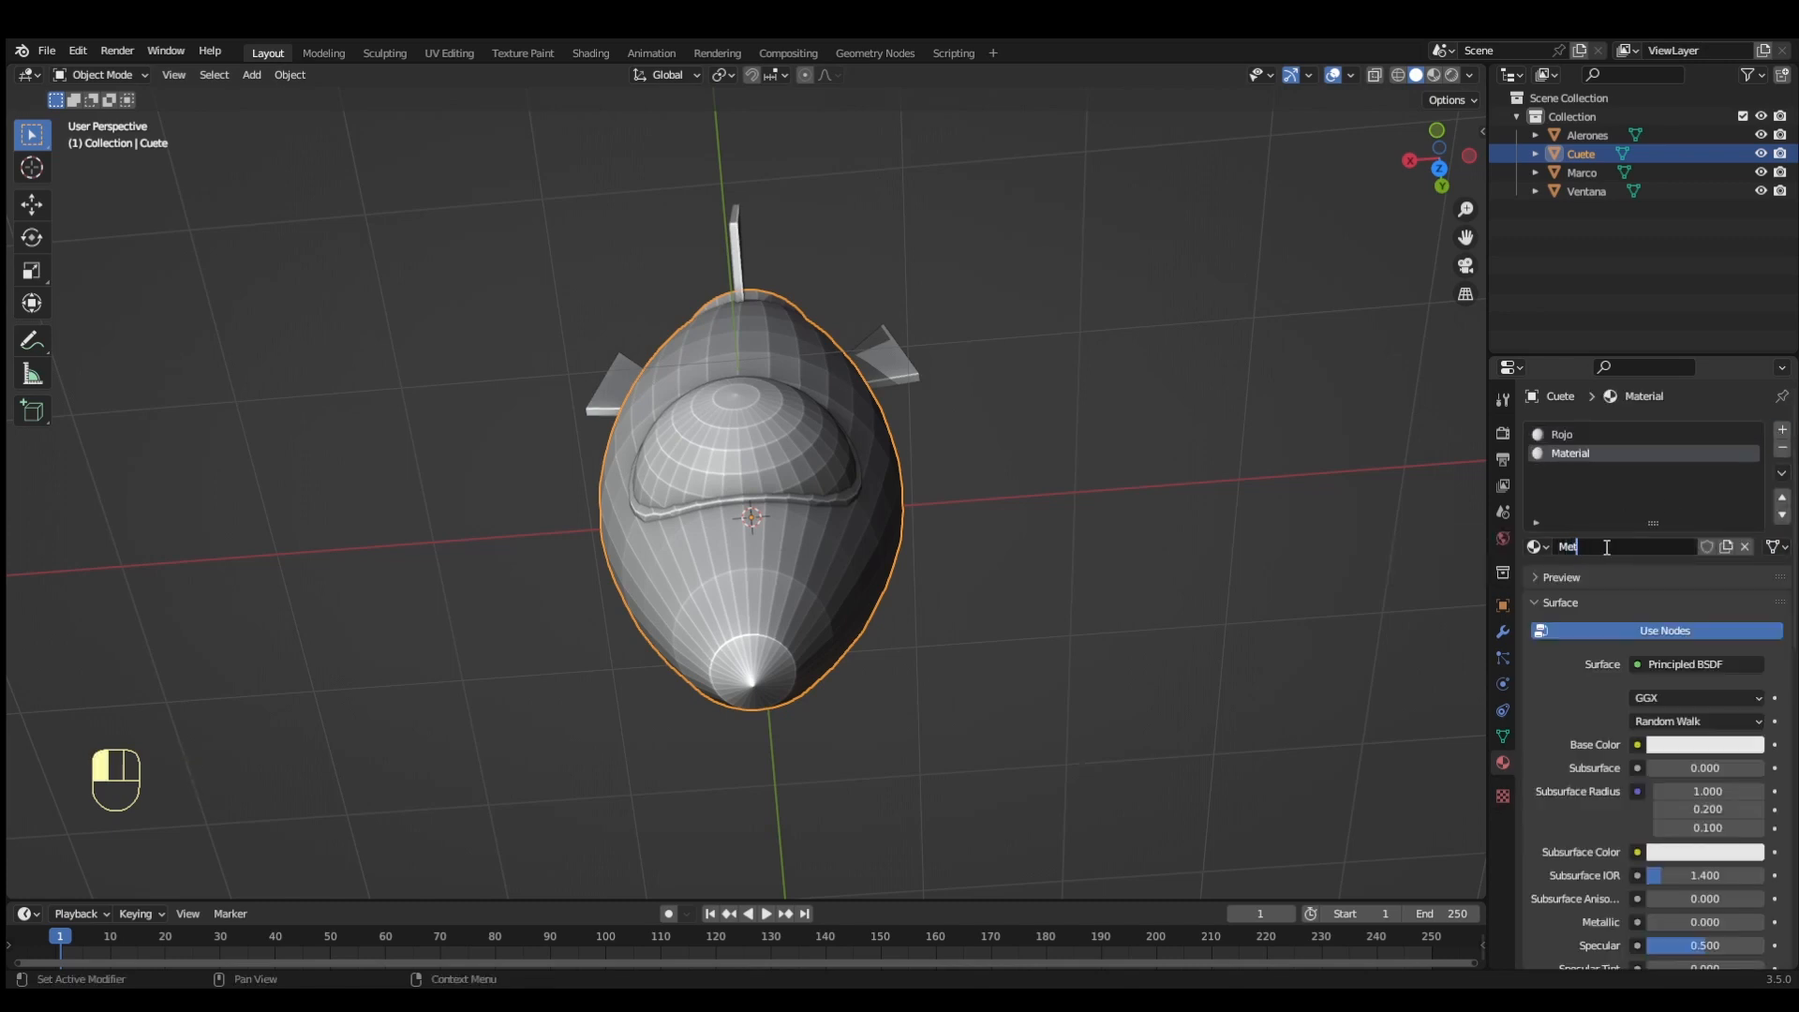
{"action": "key", "text": "BackSpace"}
{"action": "key", "text": "BackSpace"}
{"action": "type", "text": "Gris"}
Start editing the Cuete mesh in face mode and select a random set of its faces
{"action": "middle_click_drag", "start_coordinate": [974, 524], "coordinate": [1077, 493]}
{"action": "key", "text": "Tab"}
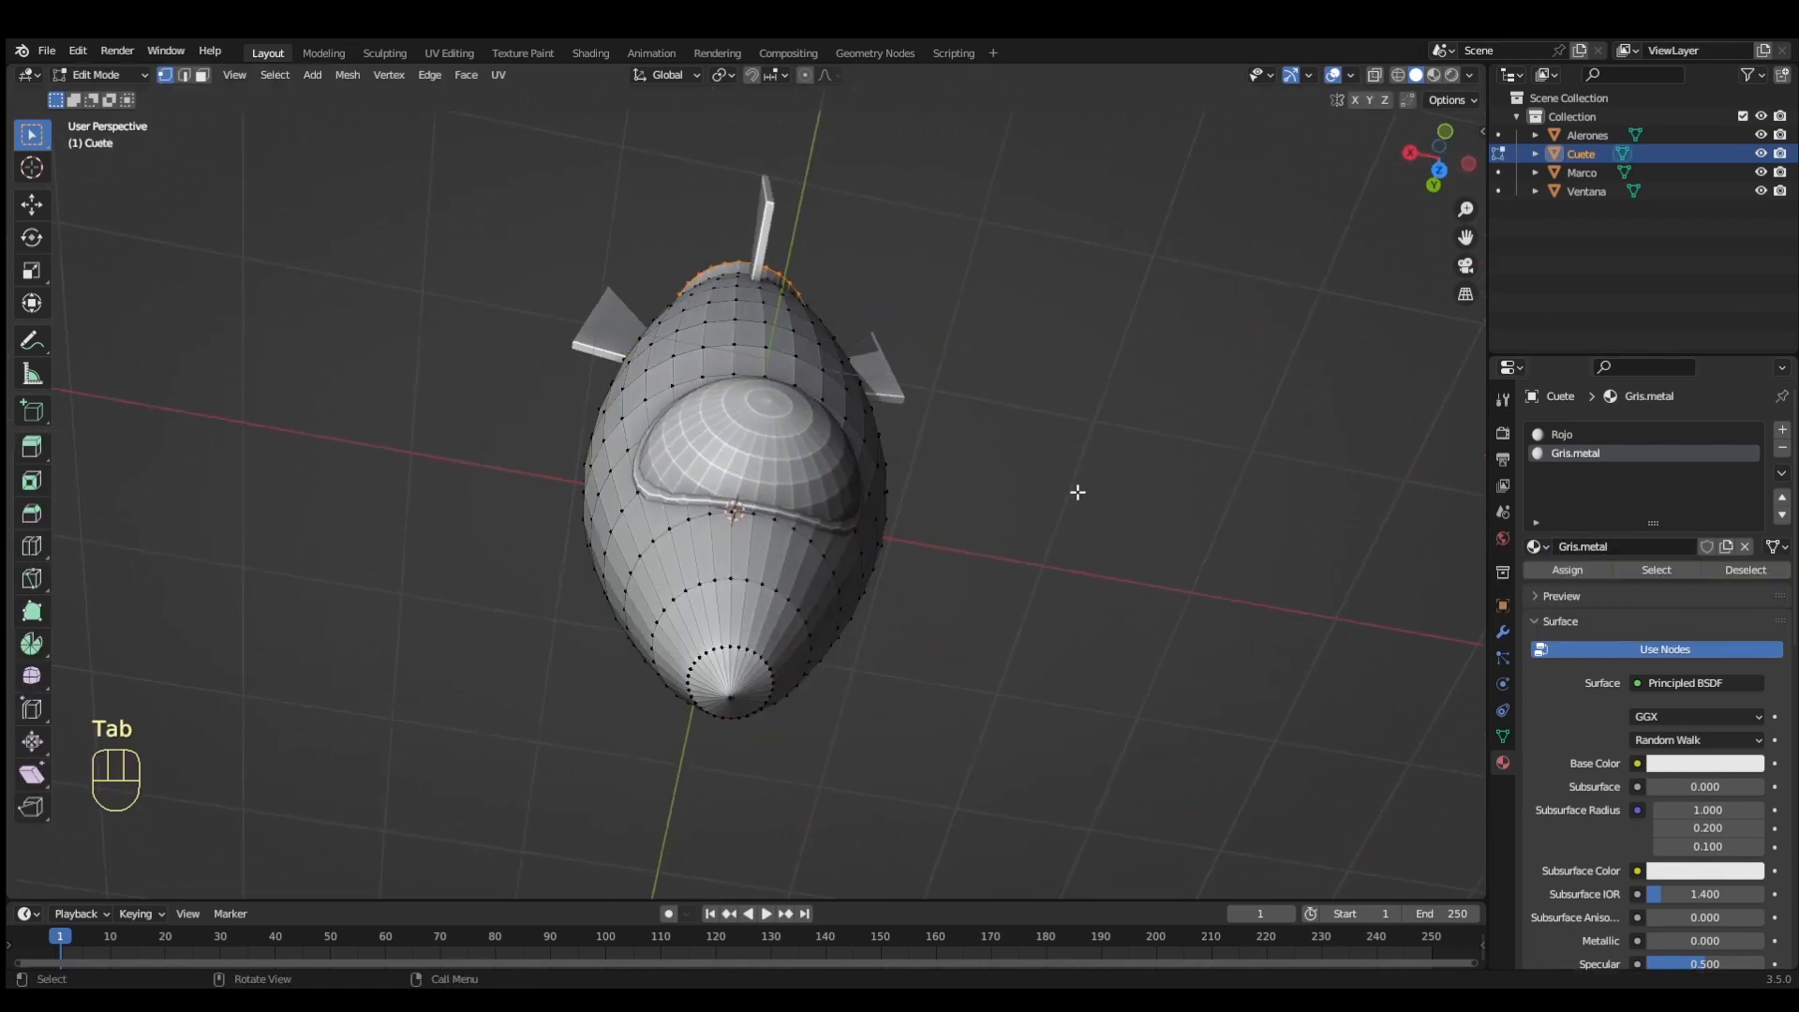
{"action": "left_click", "coordinate": [201, 75]}
{"action": "left_click", "coordinate": [274, 75]}
{"action": "left_click", "coordinate": [309, 228]}
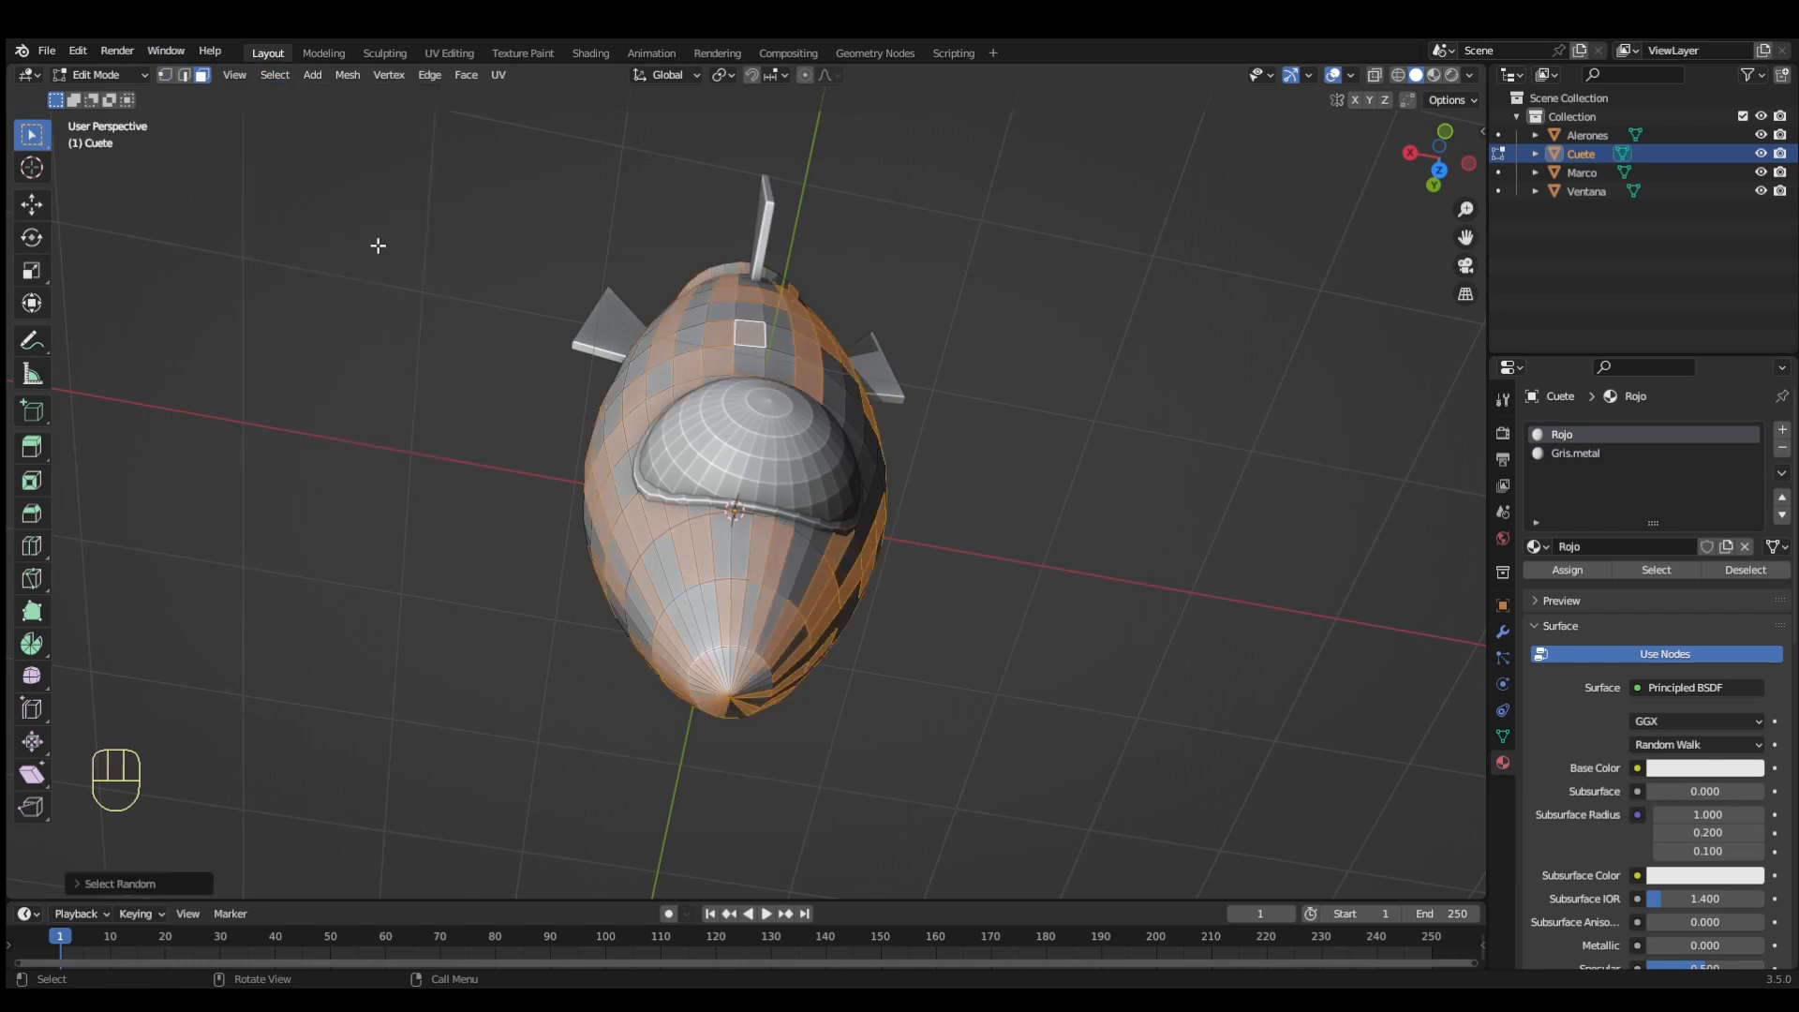
Show the viewport in Material Preview and set Rojo's base colour to red, about 0.800, 0.005, 0.002
{"action": "middle_click_drag", "start_coordinate": [374, 245], "coordinate": [4, 139]}
{"action": "scroll", "coordinate": [843, 301], "scroll_direction": "up", "scroll_amount": 4}
{"action": "middle_click_drag", "start_coordinate": [843, 300], "coordinate": [848, 328]}
{"action": "left_click", "coordinate": [1432, 75]}
{"action": "middle_click_drag", "start_coordinate": [1115, 364], "coordinate": [1094, 401]}
{"action": "left_click", "coordinate": [1705, 767]}
{"action": "left_click_drag", "start_coordinate": [1666, 626], "coordinate": [1667, 641]}
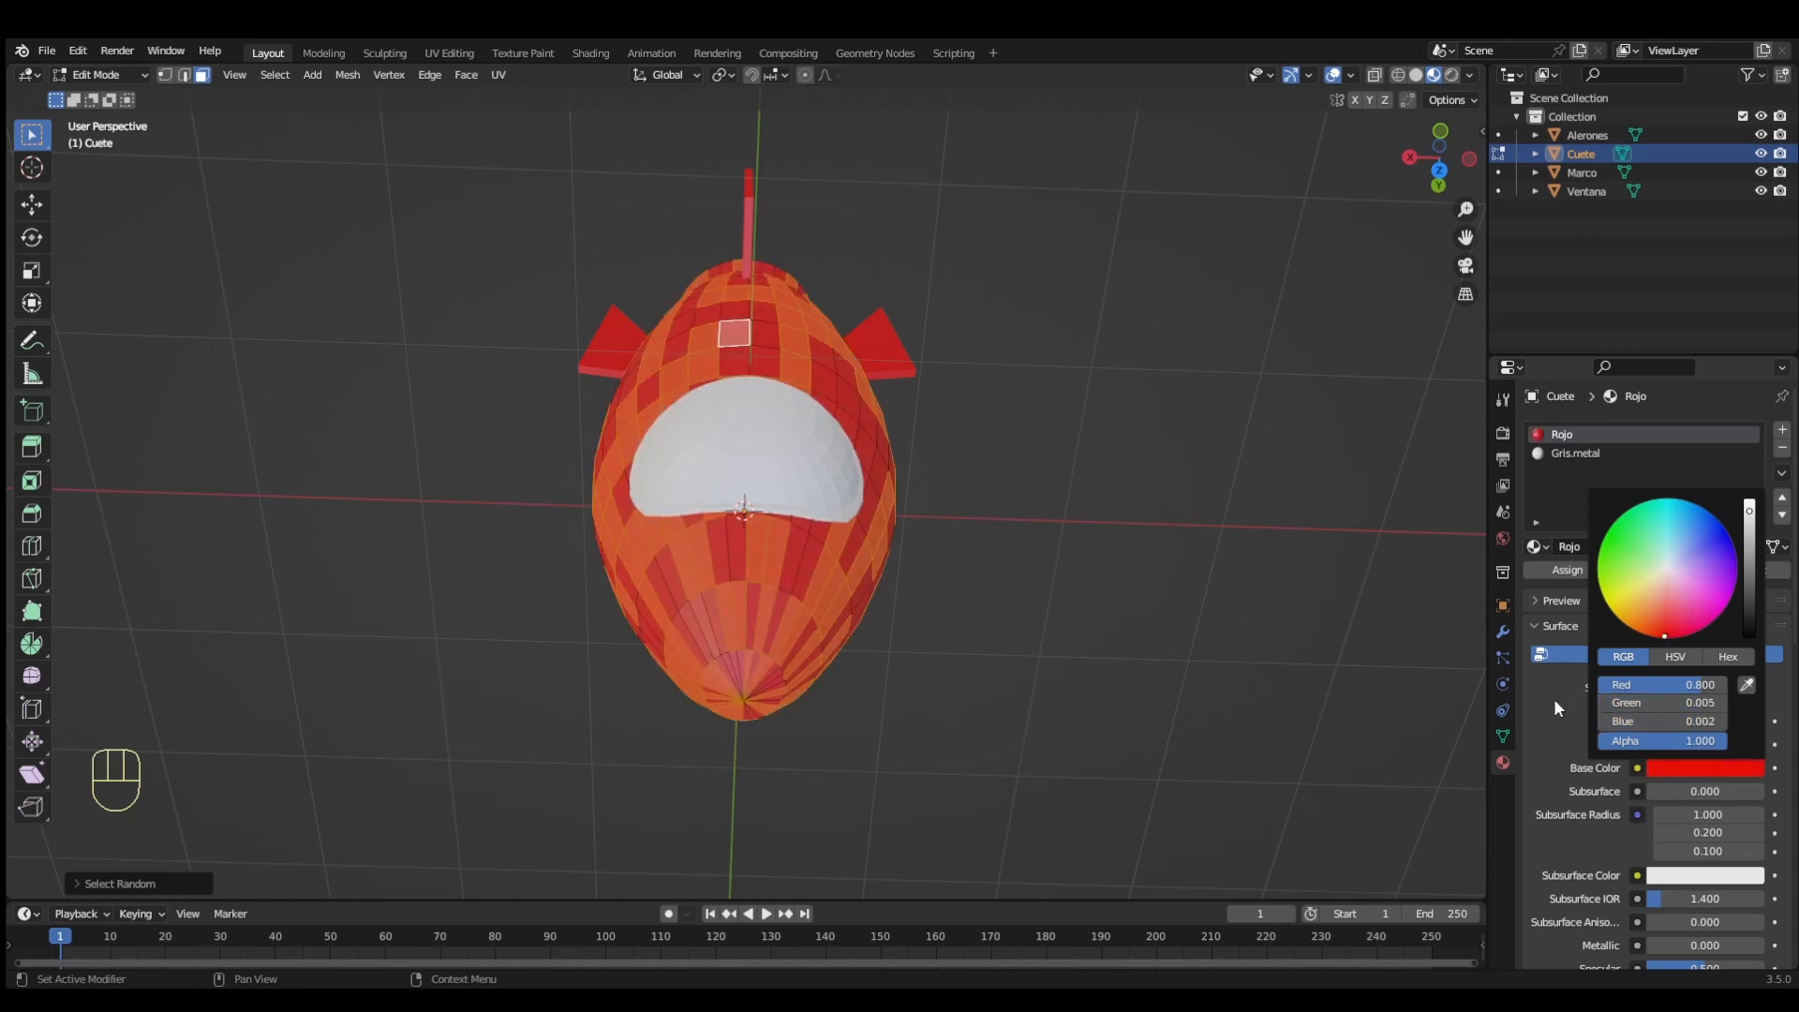
Set the Rojo material's metallic to 0.6 and roughness to 0.2
{"action": "scroll", "coordinate": [1623, 789], "scroll_direction": "down", "scroll_amount": 5}
{"action": "type", "text": "0.6"}
{"action": "key", "text": "Return"}
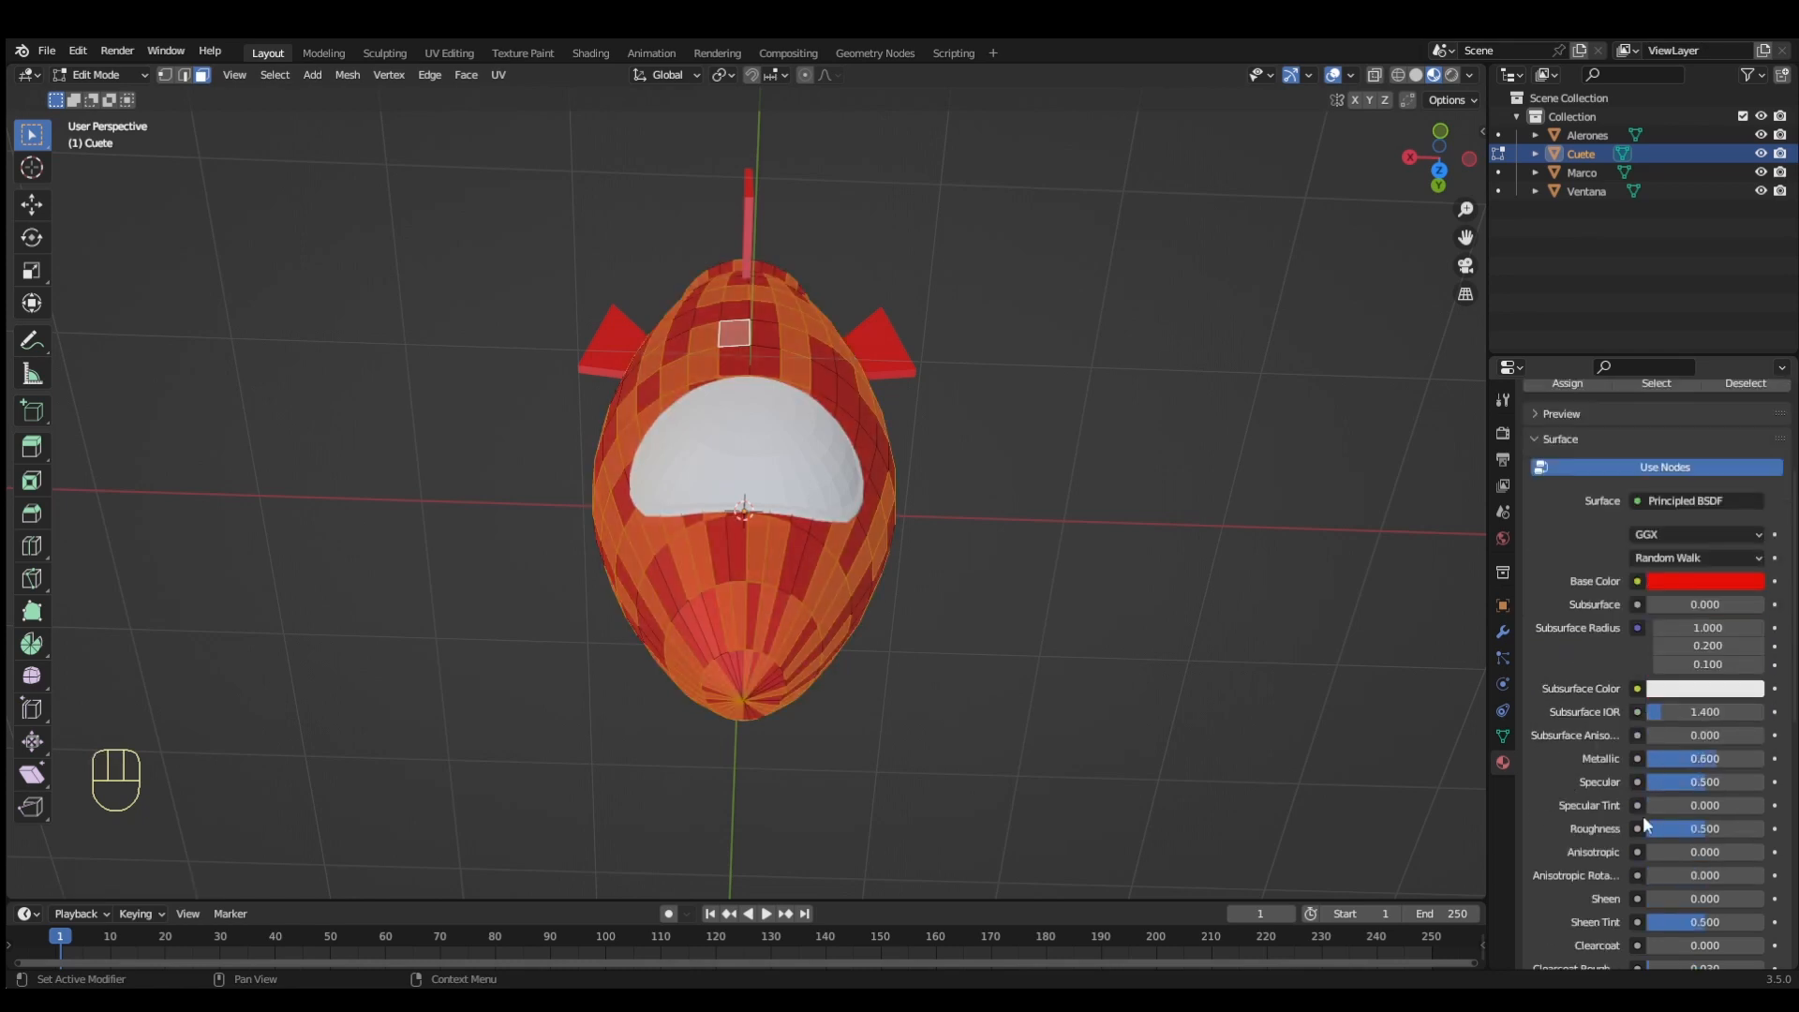
{"action": "left_click", "coordinate": [1659, 829]}
{"action": "type", "text": "0.2"}
{"action": "key", "text": "Return"}
Invert the face selection and set Gris.metal to a mid-grey base colour, metallic 0.6 and roughness 0.2
{"action": "left_click", "coordinate": [276, 76]}
{"action": "left_click", "coordinate": [292, 135]}
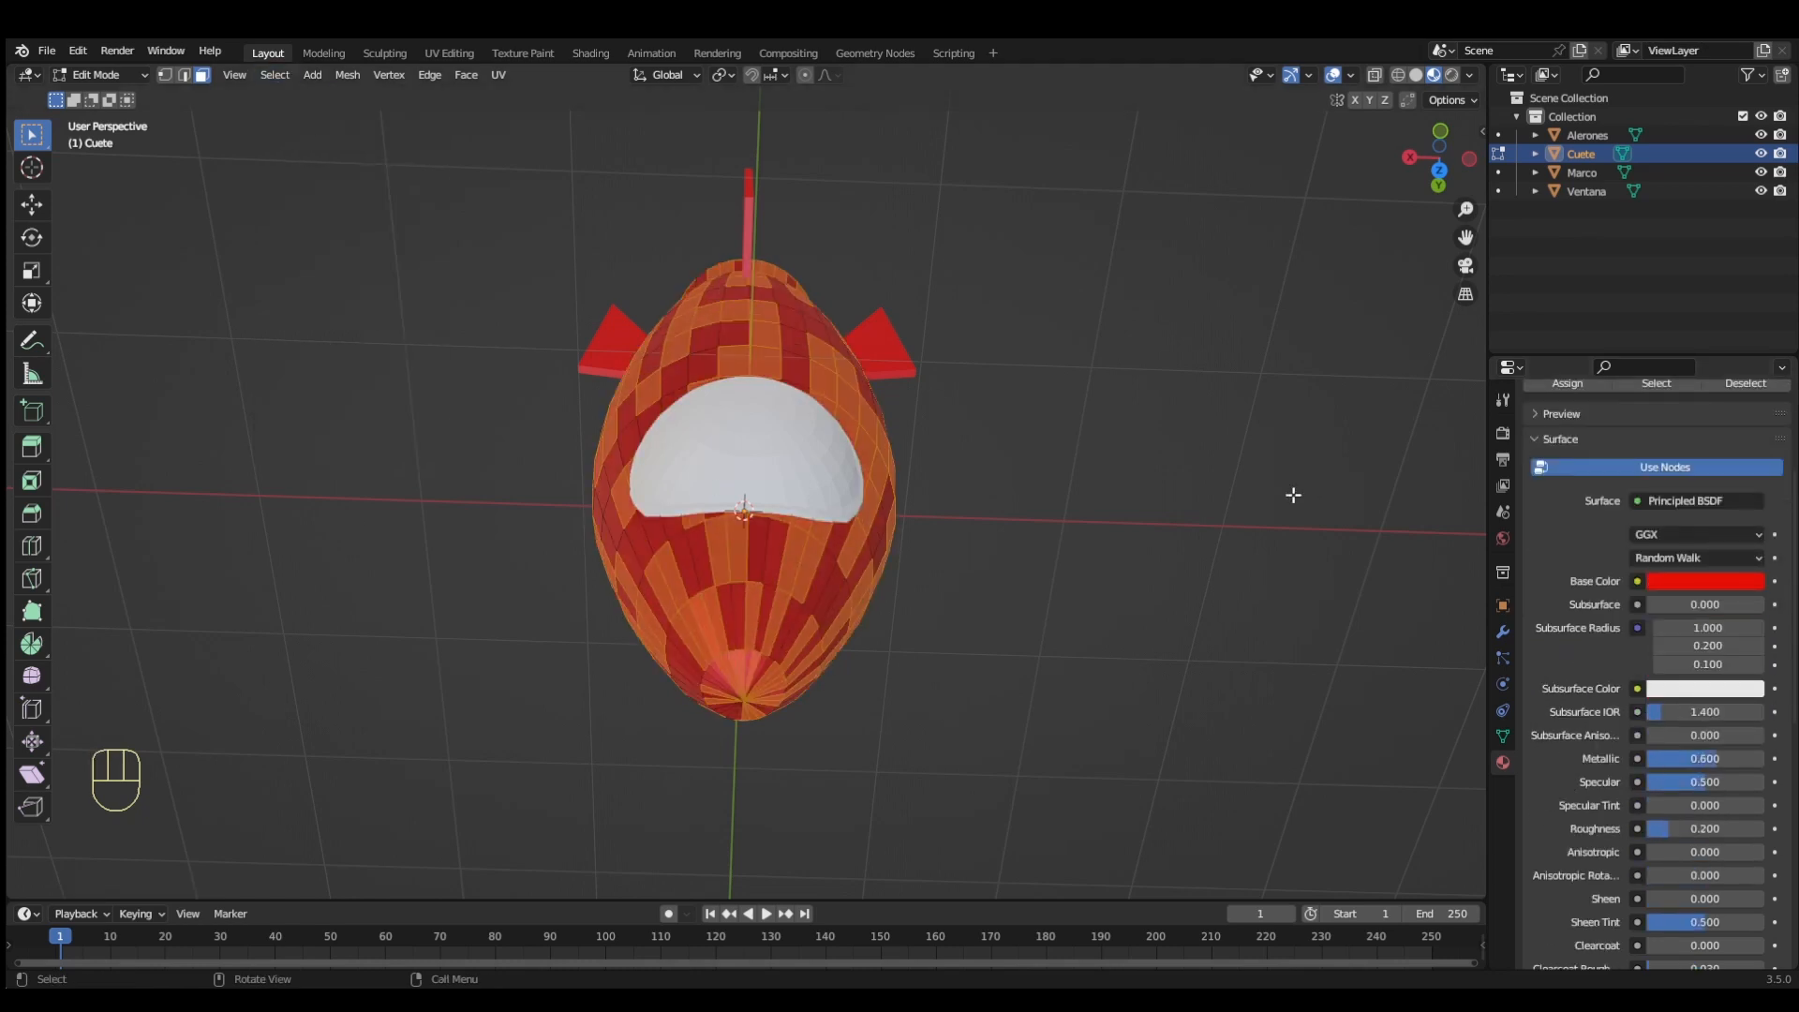
{"action": "scroll", "coordinate": [1668, 555], "scroll_direction": "up", "scroll_amount": 5}
{"action": "left_click", "coordinate": [1675, 453]}
{"action": "left_click", "coordinate": [1701, 769]}
{"action": "left_click", "coordinate": [1752, 562]}
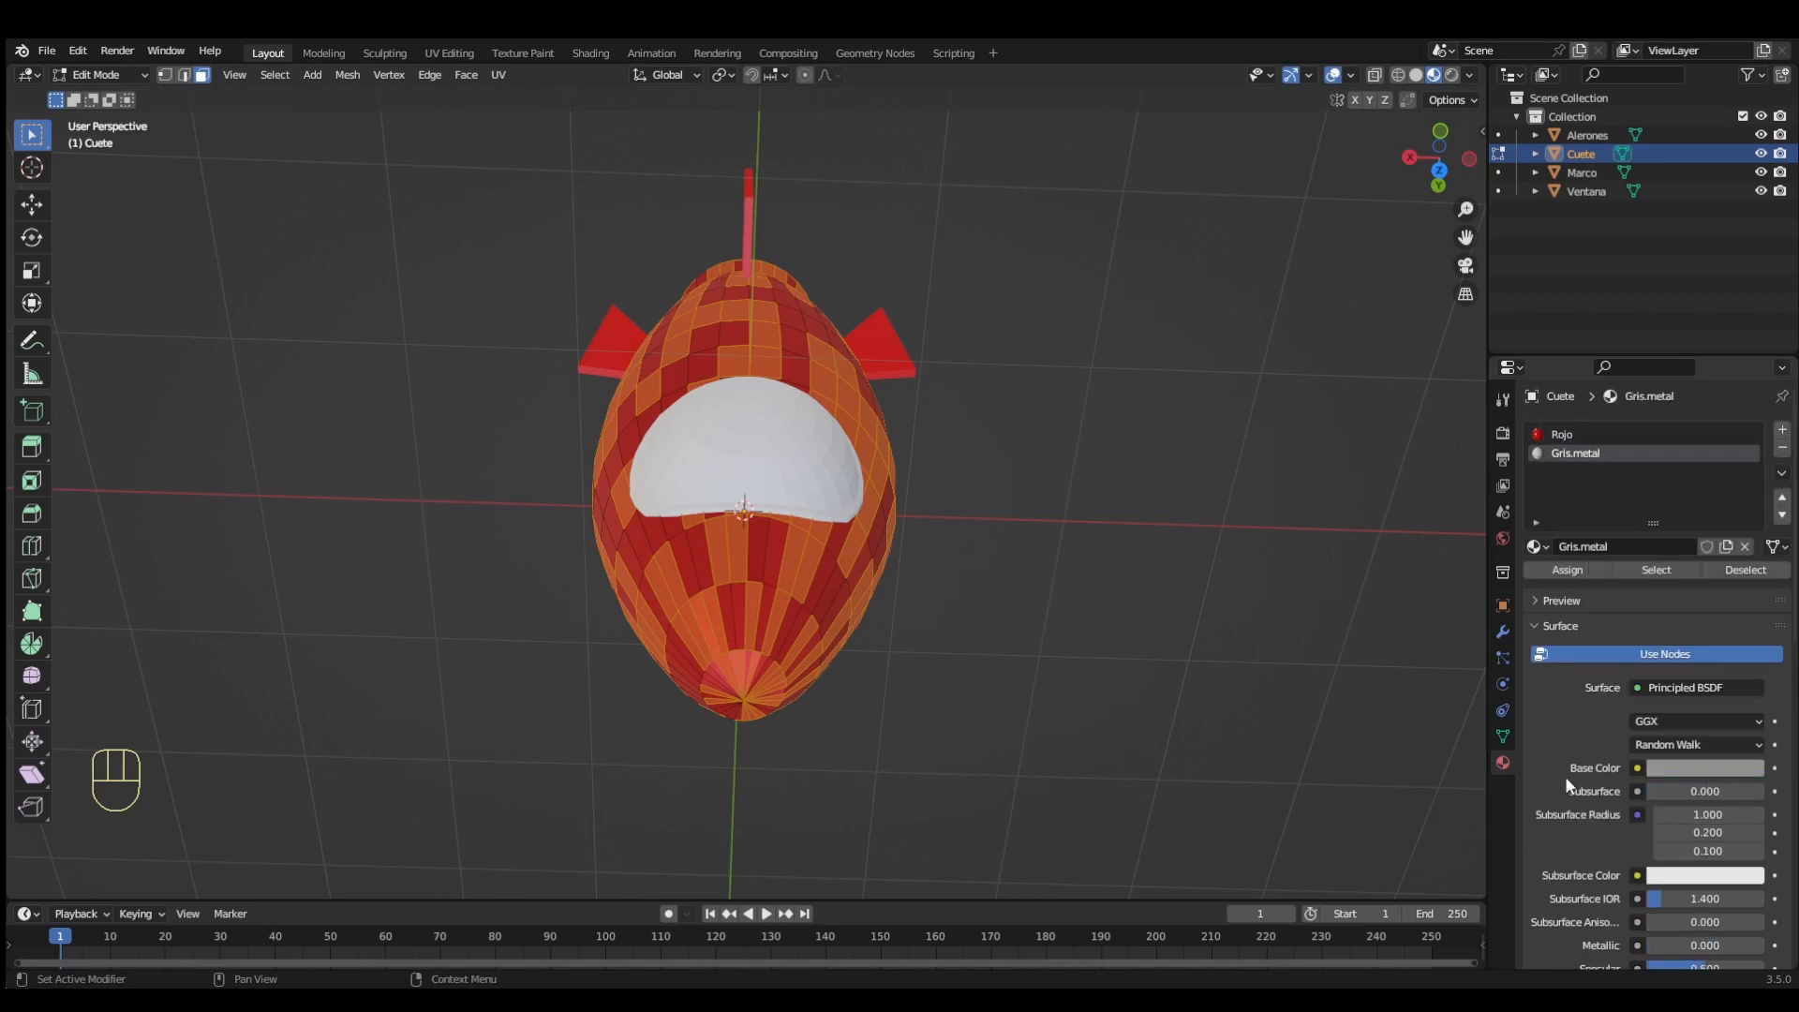
{"action": "scroll", "coordinate": [1641, 815], "scroll_direction": "down", "scroll_amount": 3}
{"action": "scroll", "coordinate": [1681, 828], "scroll_direction": "down", "scroll_amount": 3}
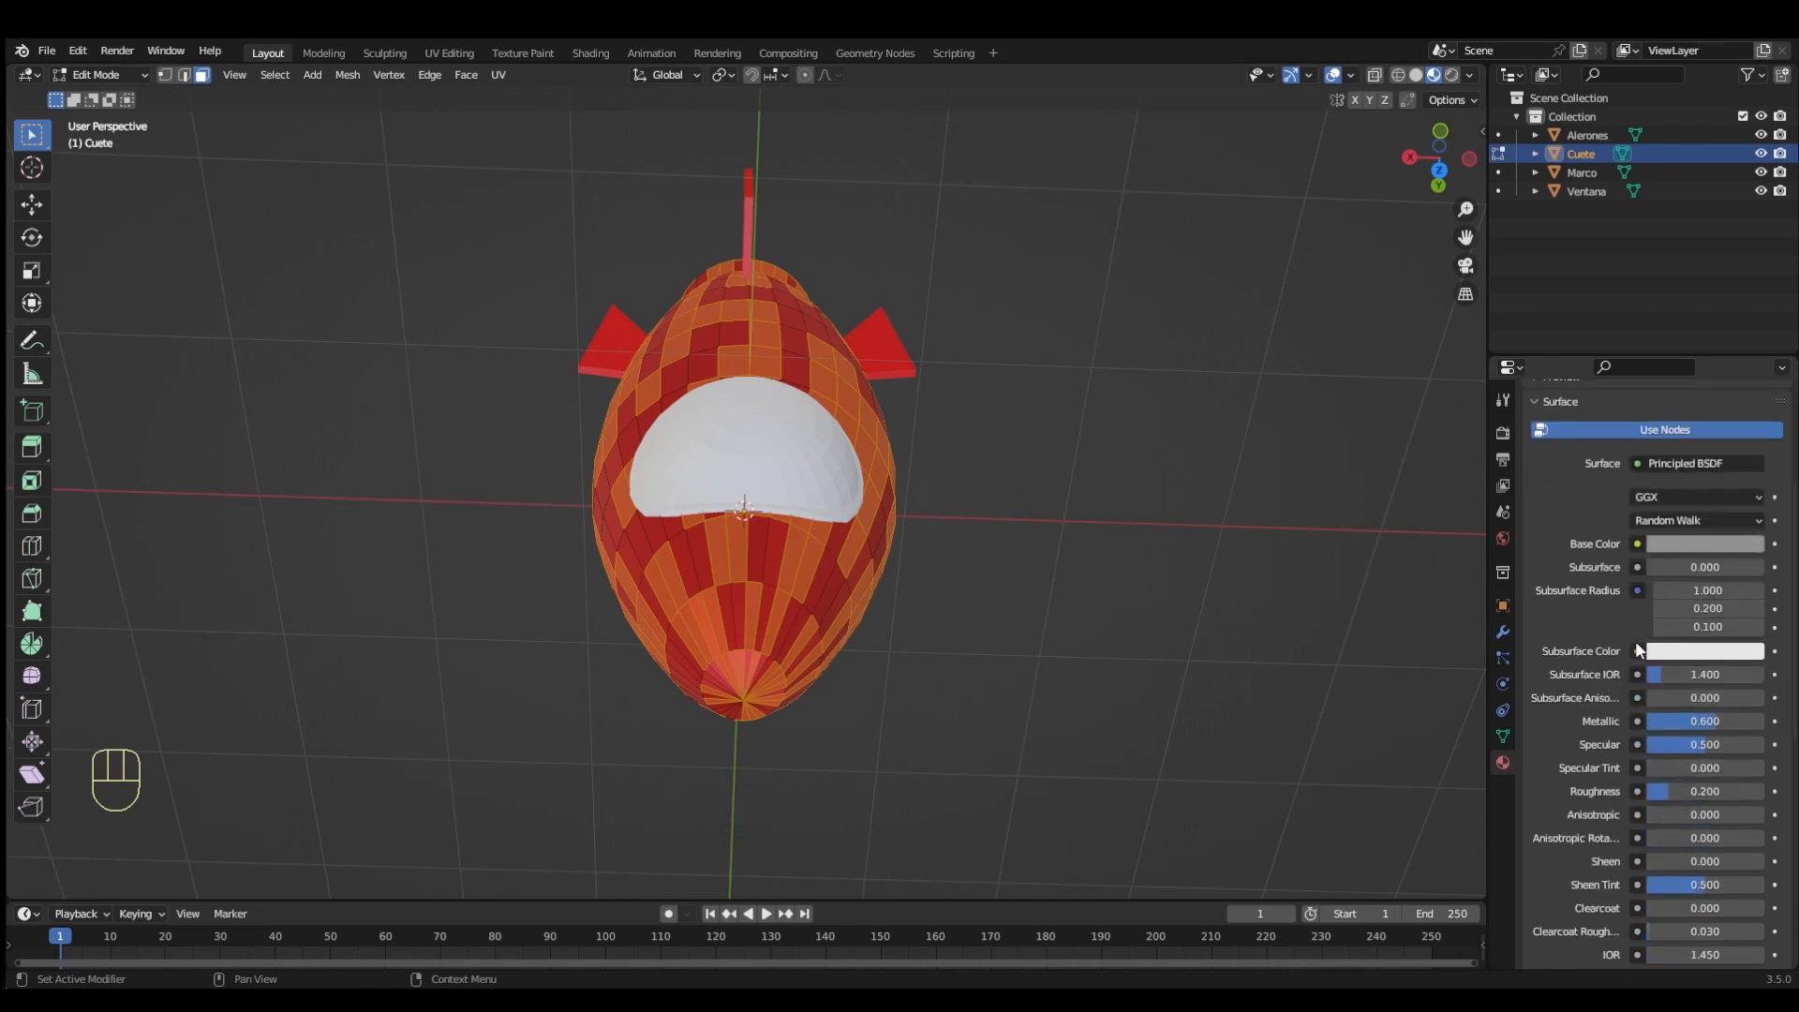
{"action": "scroll", "coordinate": [1593, 656], "scroll_direction": "up", "scroll_amount": 6}
Assign Gris.metal to the selected faces of Cuete and clear the selection
{"action": "left_click", "coordinate": [1559, 571]}
{"action": "left_click", "coordinate": [1017, 558]}
{"action": "middle_click_drag", "start_coordinate": [1069, 625], "coordinate": [916, 551]}
{"action": "key", "text": "Tab"}
{"action": "scroll", "coordinate": [917, 551], "scroll_direction": "up", "scroll_amount": 3}
{"action": "key", "text": "Tab"}
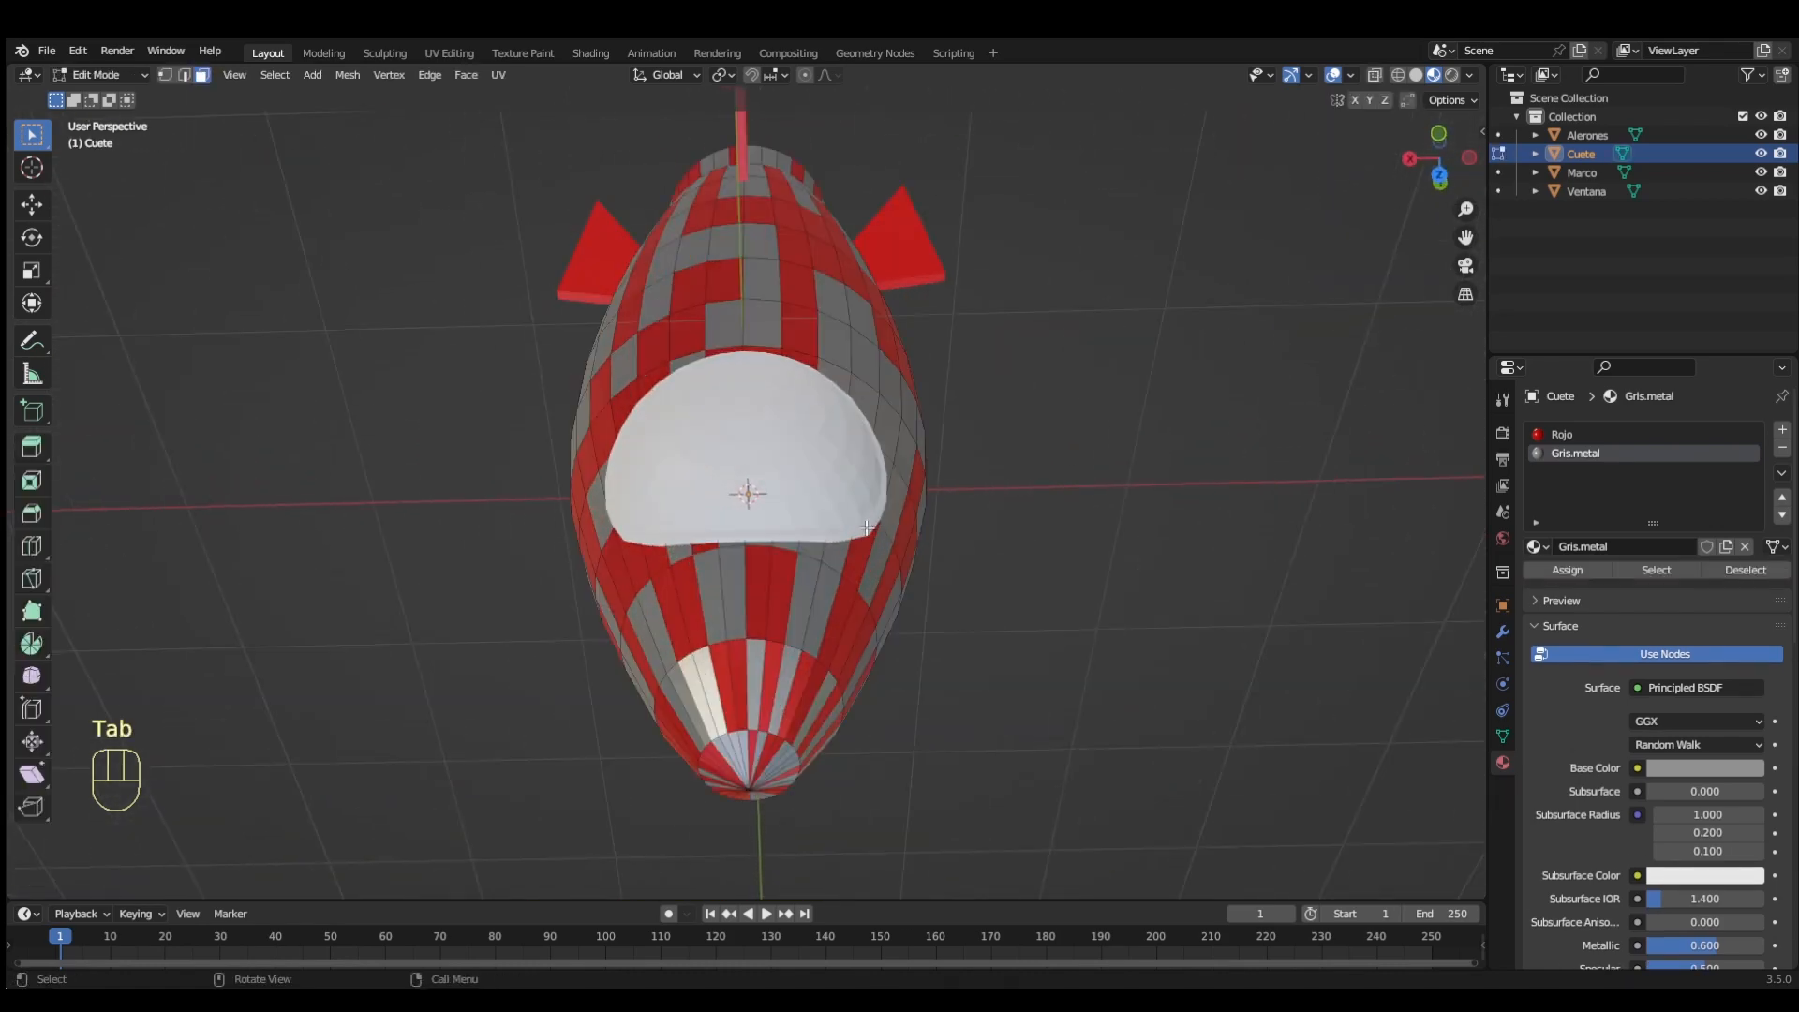
Return to Object Mode and give the window frame Marco the existing Gris.metal material
{"action": "key", "text": "Tab"}
{"action": "left_click", "coordinate": [869, 531]}
{"action": "left_click", "coordinate": [1665, 511]}
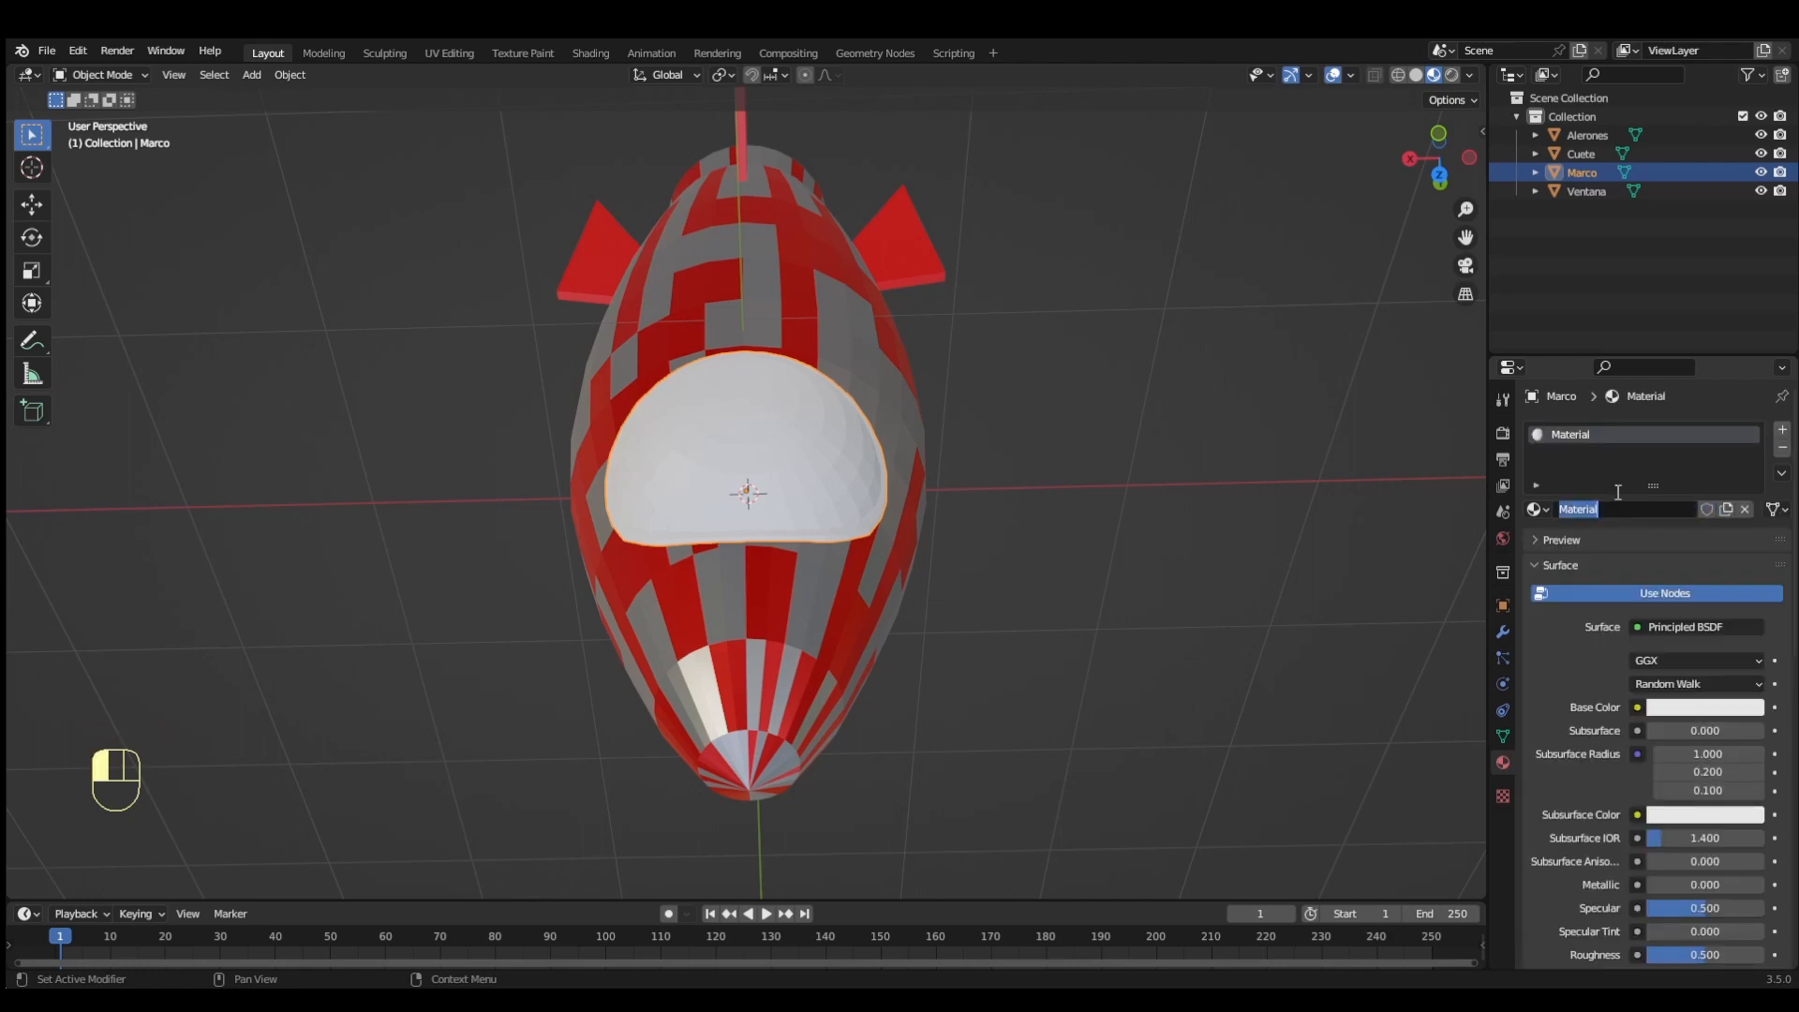
{"action": "left_click", "coordinate": [1537, 508]}
{"action": "left_click", "coordinate": [1593, 553]}
Give Ventana a new material named Cabina with a pale lavender base colour, about 0.560, 0.539, 0.800, and roughness 0.2
{"action": "middle_click_drag", "start_coordinate": [1258, 585], "coordinate": [1228, 554]}
{"action": "left_click", "coordinate": [750, 473]}
{"action": "scroll", "coordinate": [749, 473], "scroll_direction": "down", "scroll_amount": 1}
{"action": "left_click", "coordinate": [1633, 509]}
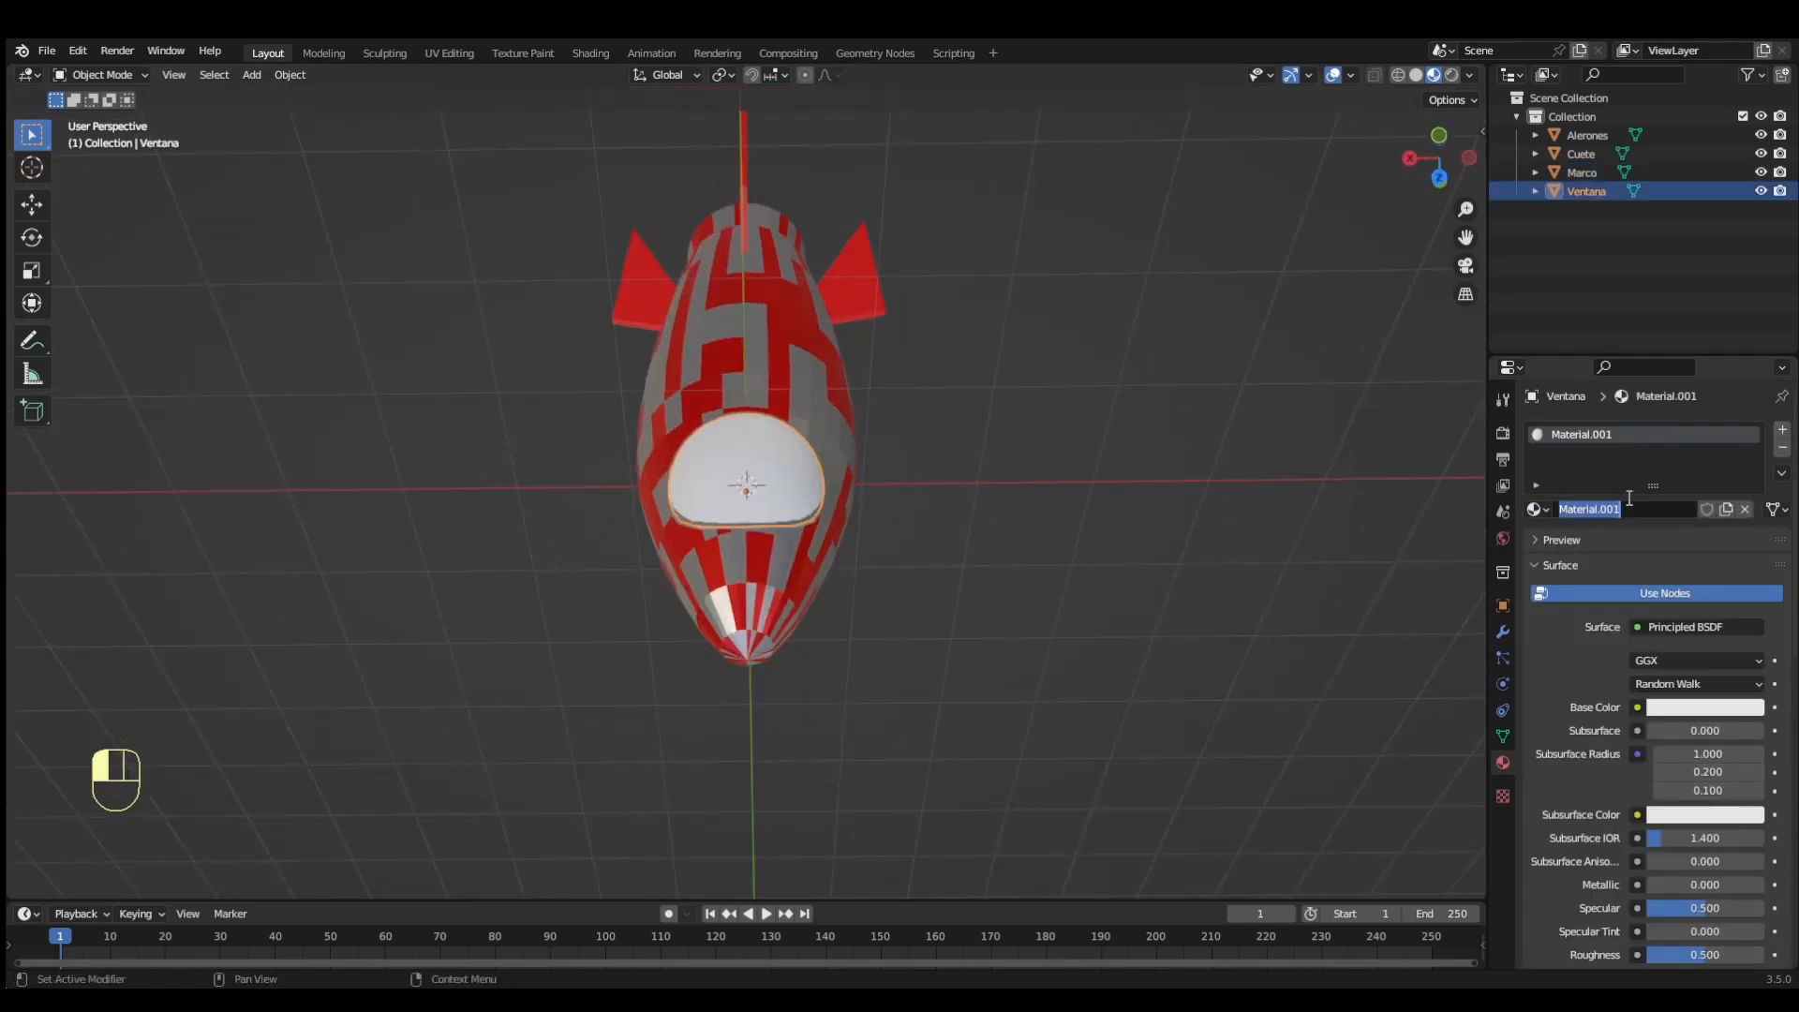
{"action": "type", "text": "Cabina"}
{"action": "left_click", "coordinate": [1669, 710]}
{"action": "left_click_drag", "start_coordinate": [1673, 506], "coordinate": [1684, 500]}
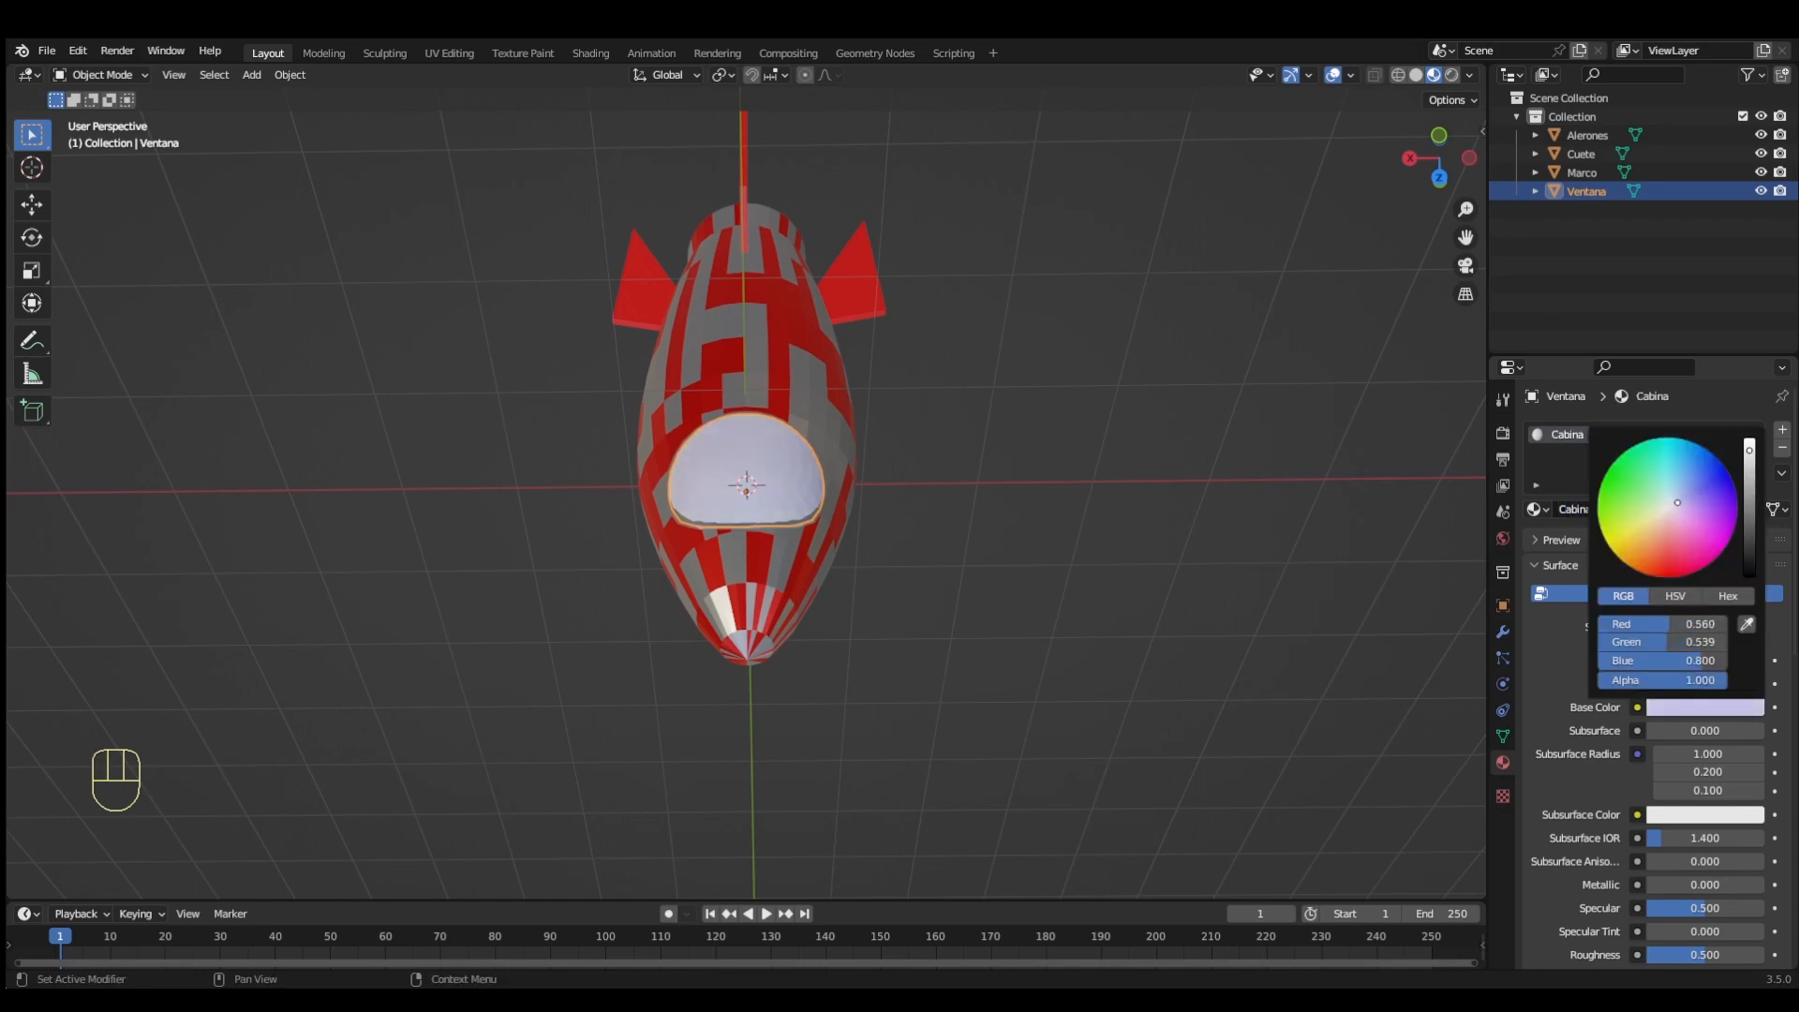
{"action": "scroll", "coordinate": [1698, 834], "scroll_direction": "down", "scroll_amount": 3}
{"action": "left_click", "coordinate": [1698, 843]}
{"action": "type", "text": ".2"}
{"action": "key", "text": "Return"}
Select the nozzle's face loop at the base of Cuete and grow the selection twice
{"action": "middle_click_drag", "start_coordinate": [1290, 633], "coordinate": [855, 751]}
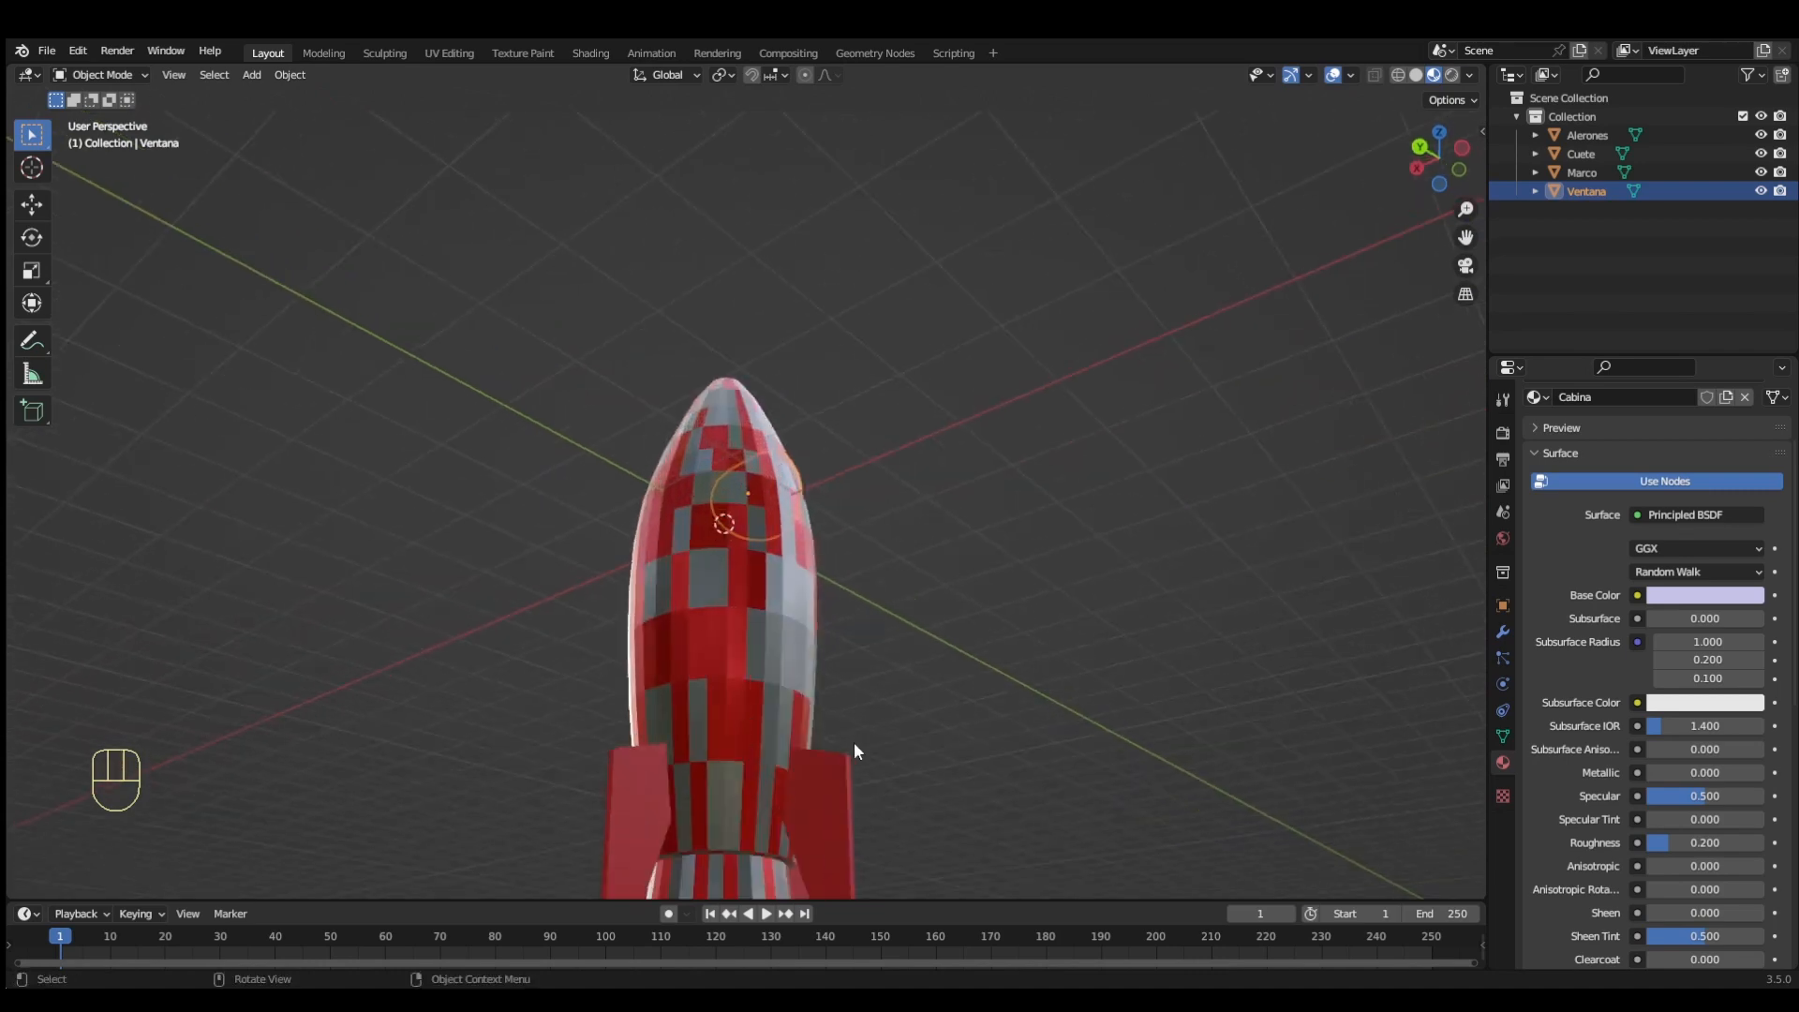
{"action": "scroll", "coordinate": [855, 750], "scroll_direction": "down", "scroll_amount": 3}
{"action": "left_click", "coordinate": [740, 753]}
{"action": "key", "text": "Tab"}
{"action": "left_click", "coordinate": [740, 698], "text": "alt"}
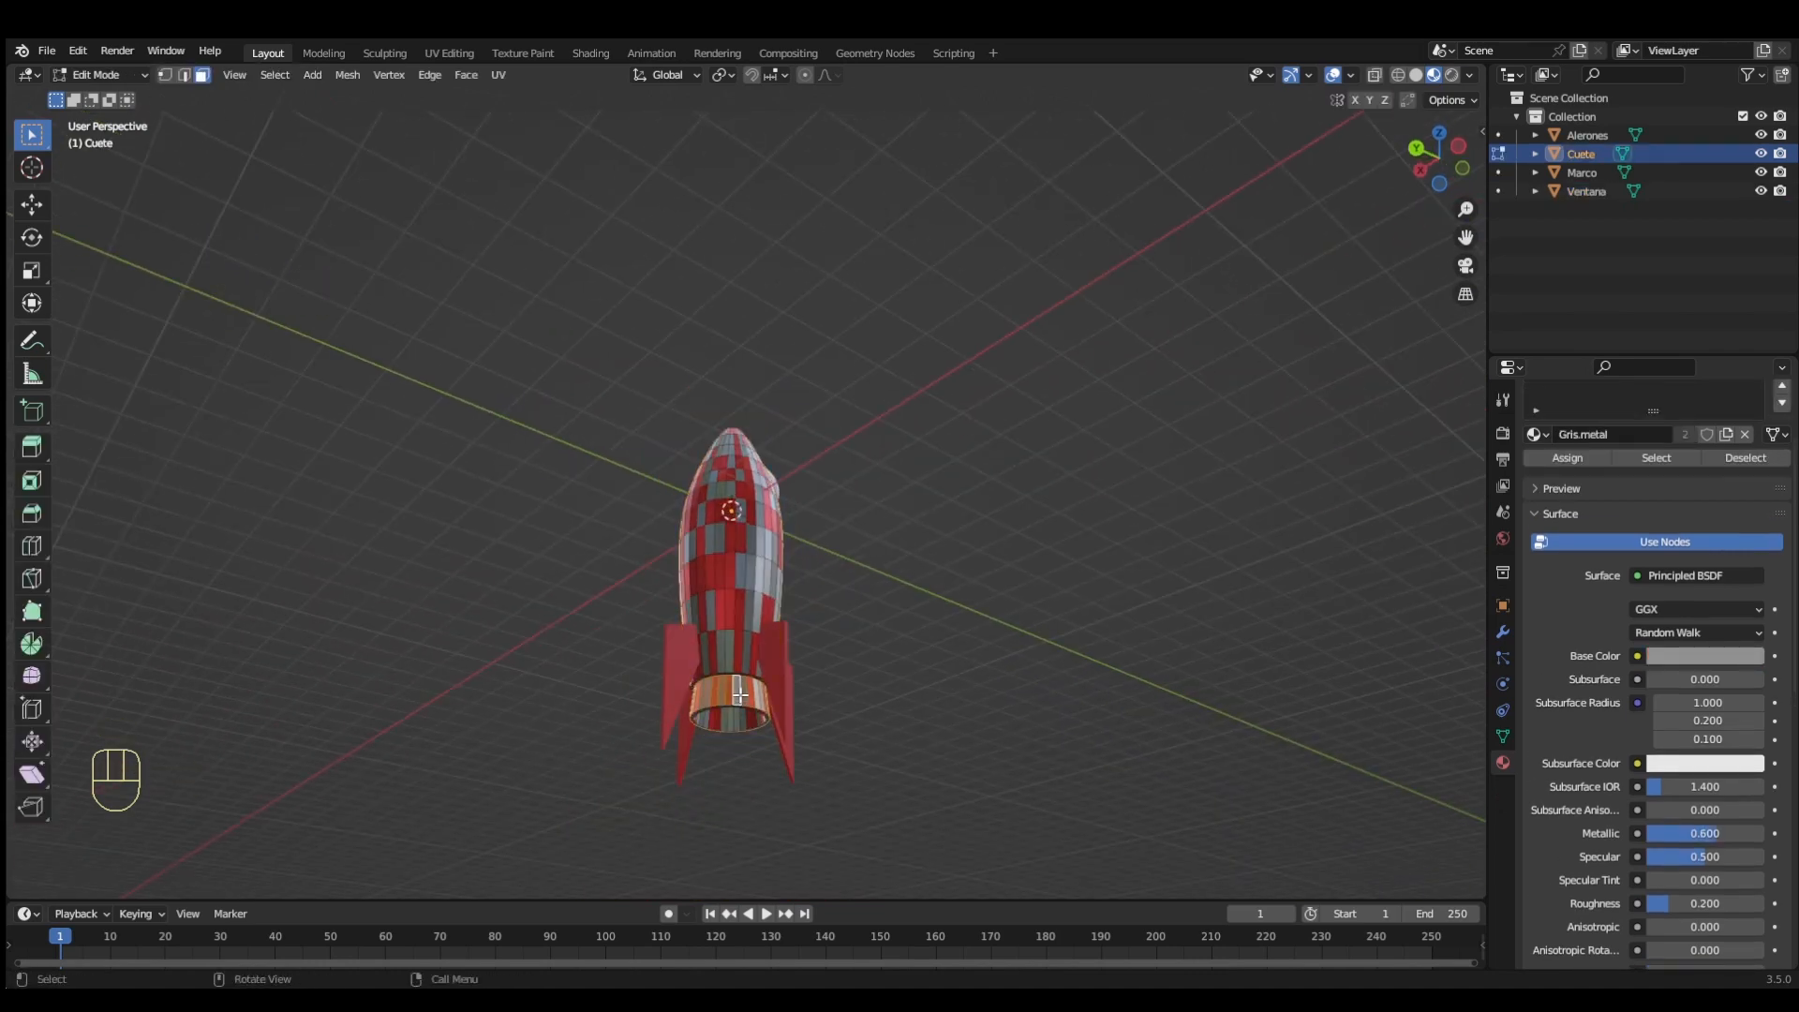
{"action": "middle_click_drag", "start_coordinate": [739, 699], "coordinate": [745, 656]}
{"action": "scroll", "coordinate": [747, 613], "scroll_direction": "up", "scroll_amount": 5}
{"action": "left_click", "coordinate": [747, 614], "text": "alt"}
{"action": "key", "text": "ctrl+KP_Add"}
{"action": "key", "text": "ctrl+KP_Add"}
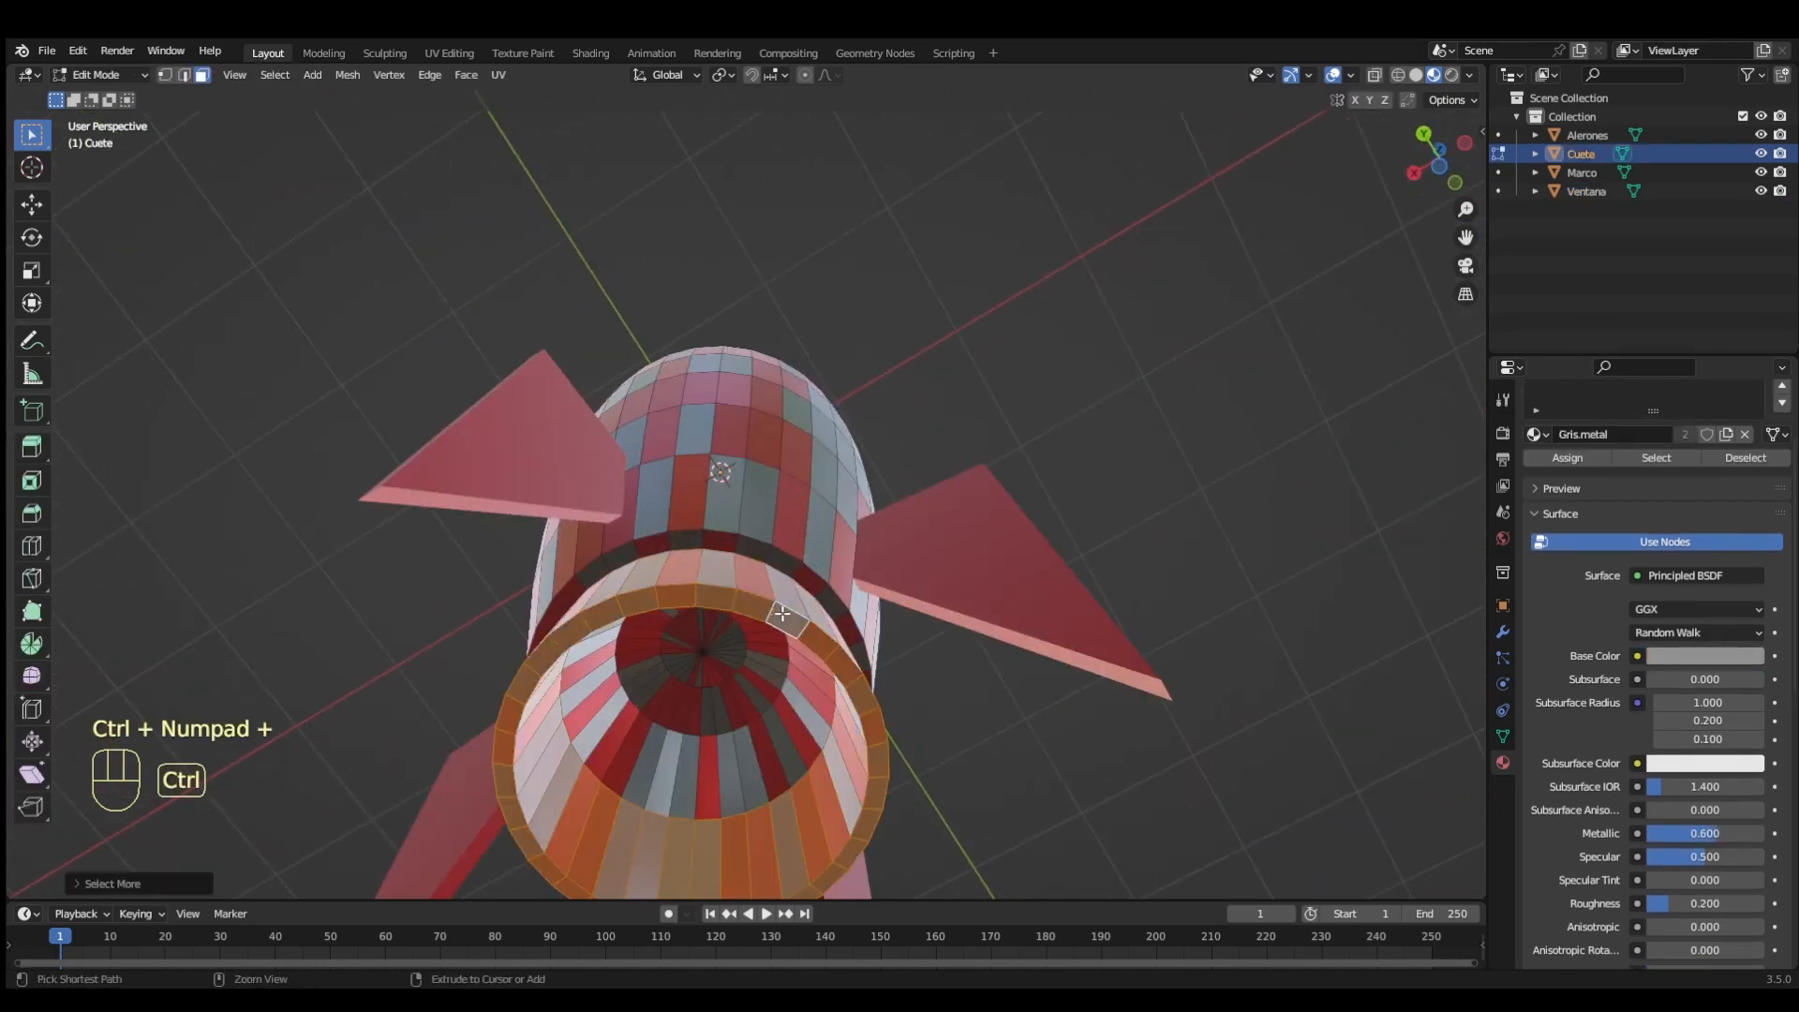
Add a material named Carbon with a near-black base colour of about 0.047 and assign it to the selected nozzle faces
{"action": "scroll", "coordinate": [919, 574], "scroll_direction": "down", "scroll_amount": 5}
{"action": "middle_click_drag", "start_coordinate": [920, 574], "coordinate": [1078, 647]}
{"action": "scroll", "coordinate": [1696, 492], "scroll_direction": "up", "scroll_amount": 3}
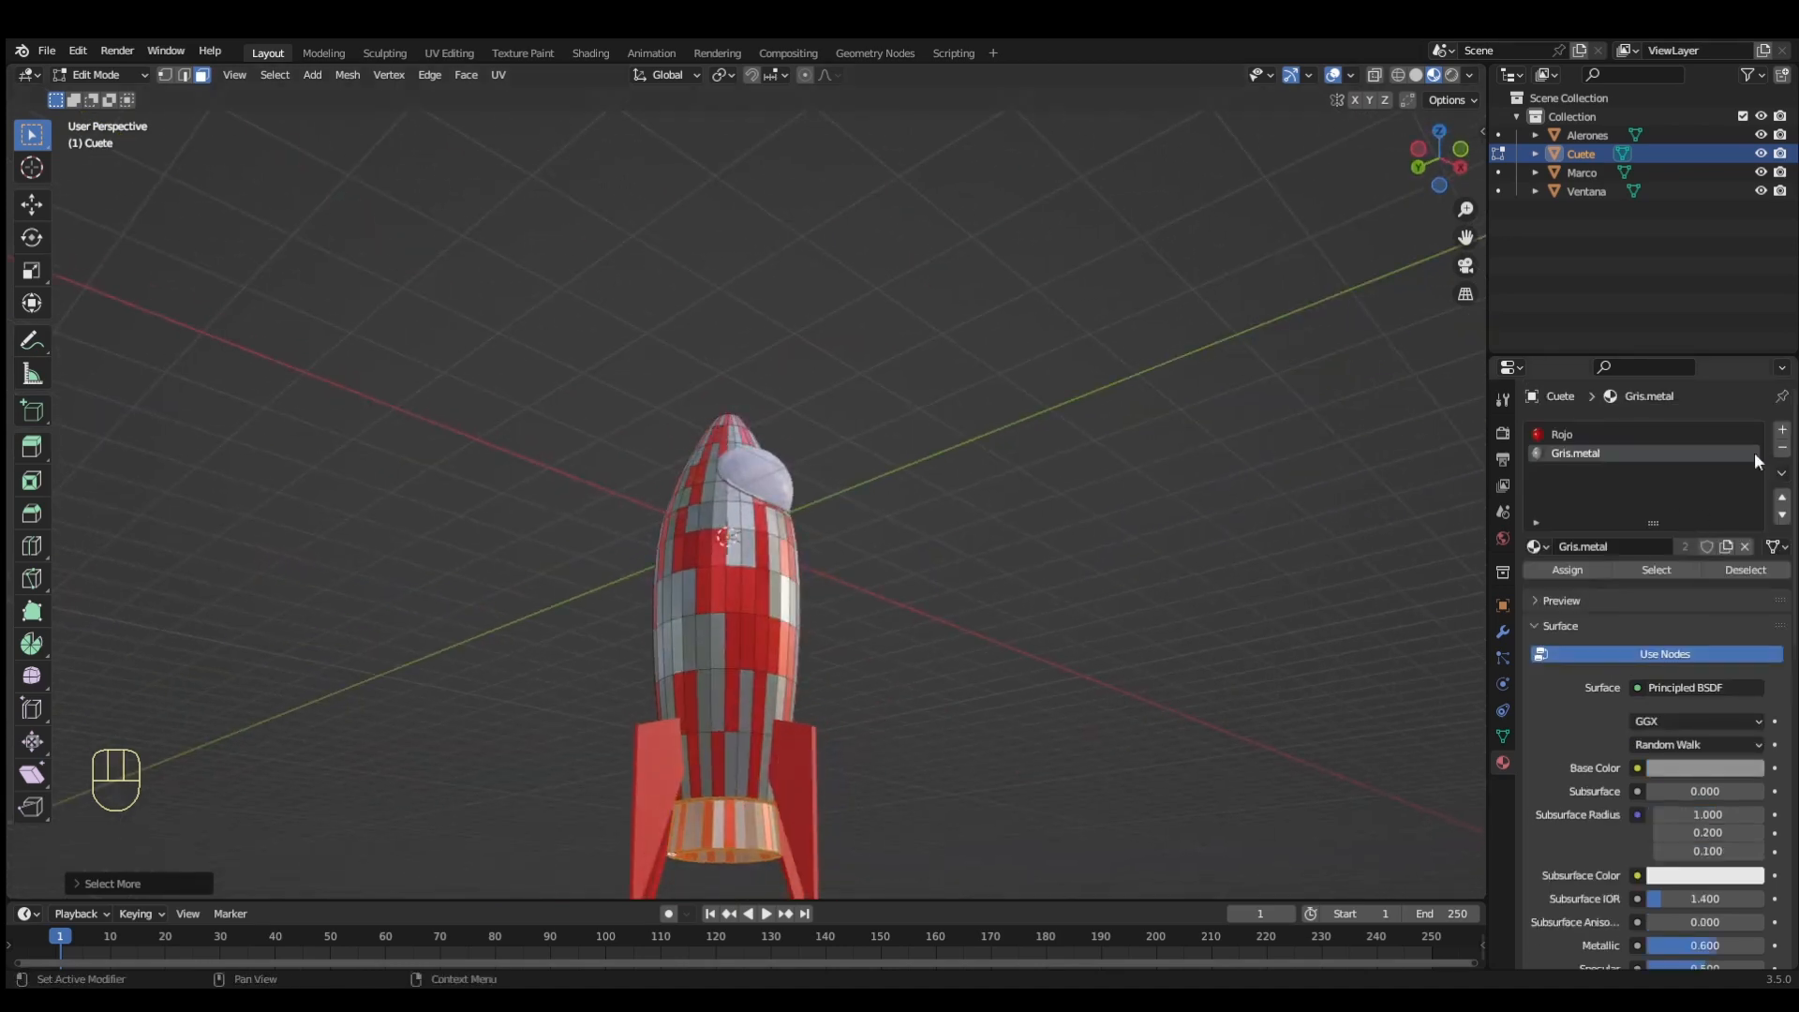
{"action": "left_click", "coordinate": [1782, 429]}
{"action": "left_click", "coordinate": [1651, 546]}
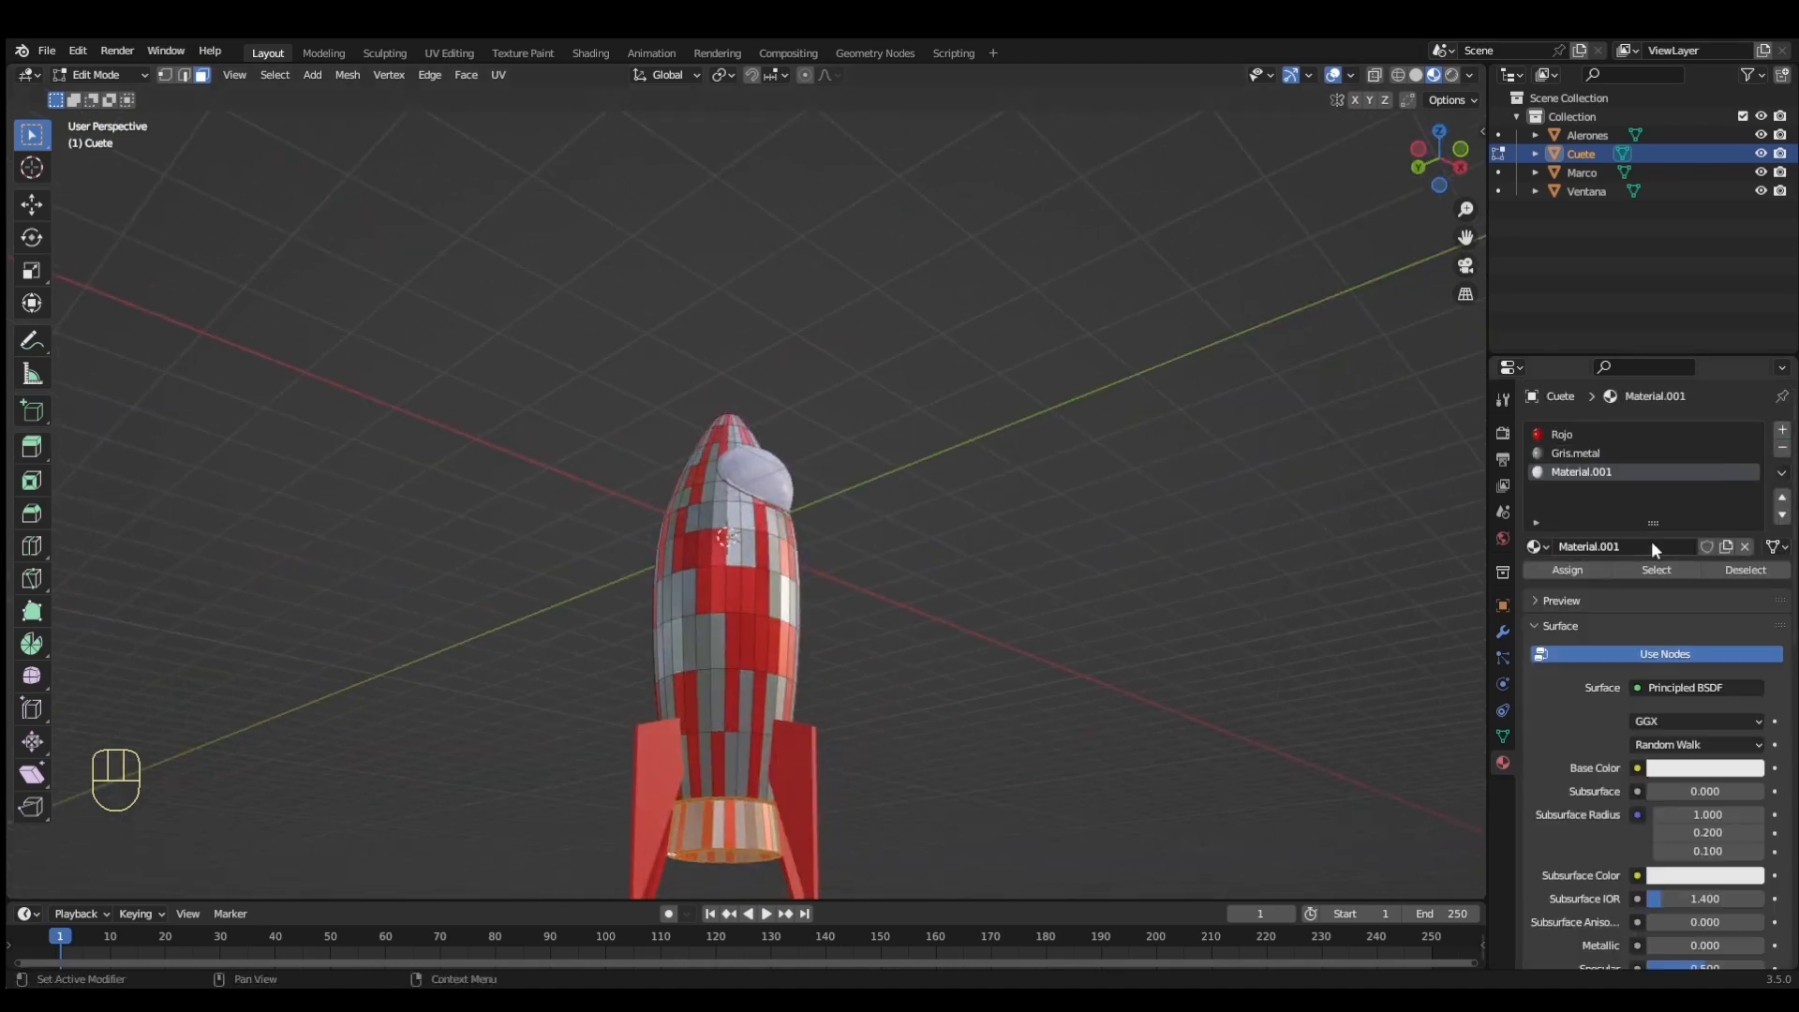
{"action": "left_click", "coordinate": [1677, 767]}
{"action": "left_click_drag", "start_coordinate": [1749, 510], "coordinate": [1748, 605]}
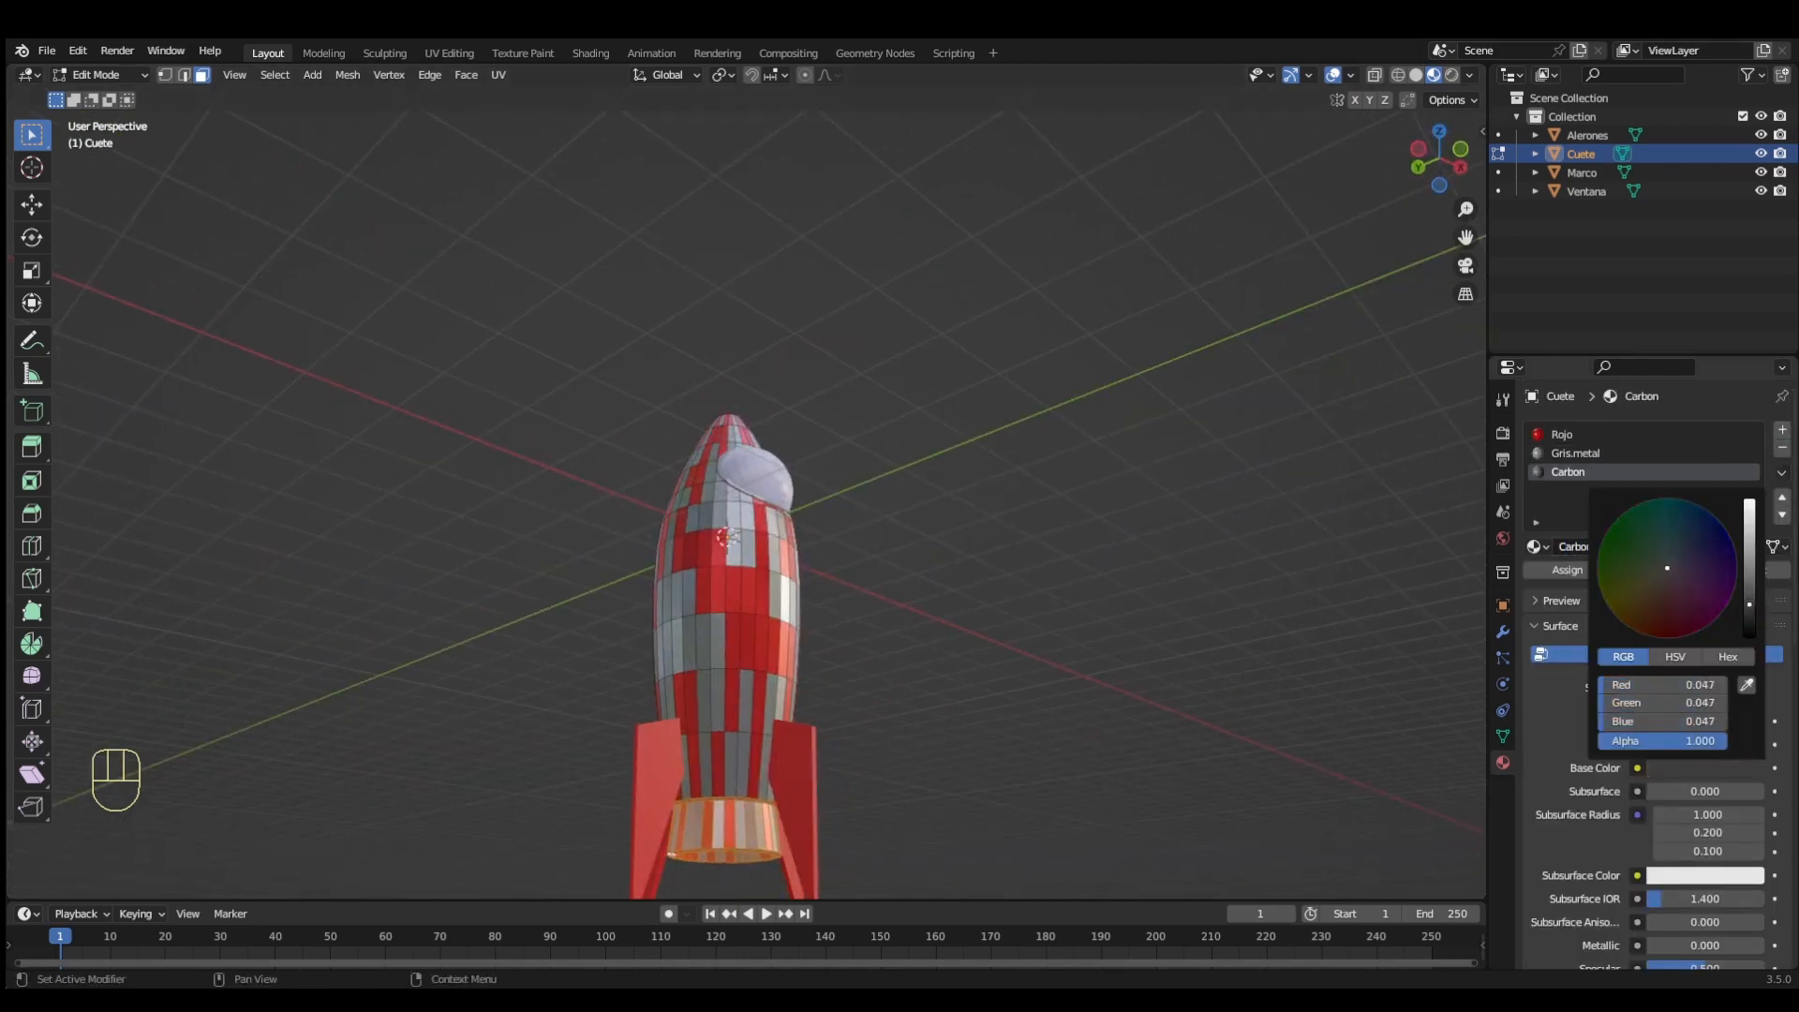
{"action": "left_click", "coordinate": [1566, 569]}
Return Cuete to Object Mode and shade it smooth
{"action": "key", "text": "Tab"}
{"action": "middle_click_drag", "start_coordinate": [1031, 609], "coordinate": [890, 660]}
{"action": "right_click", "coordinate": [890, 660]}
{"action": "key", "text": "Escape"}
{"action": "key", "text": "Tab"}
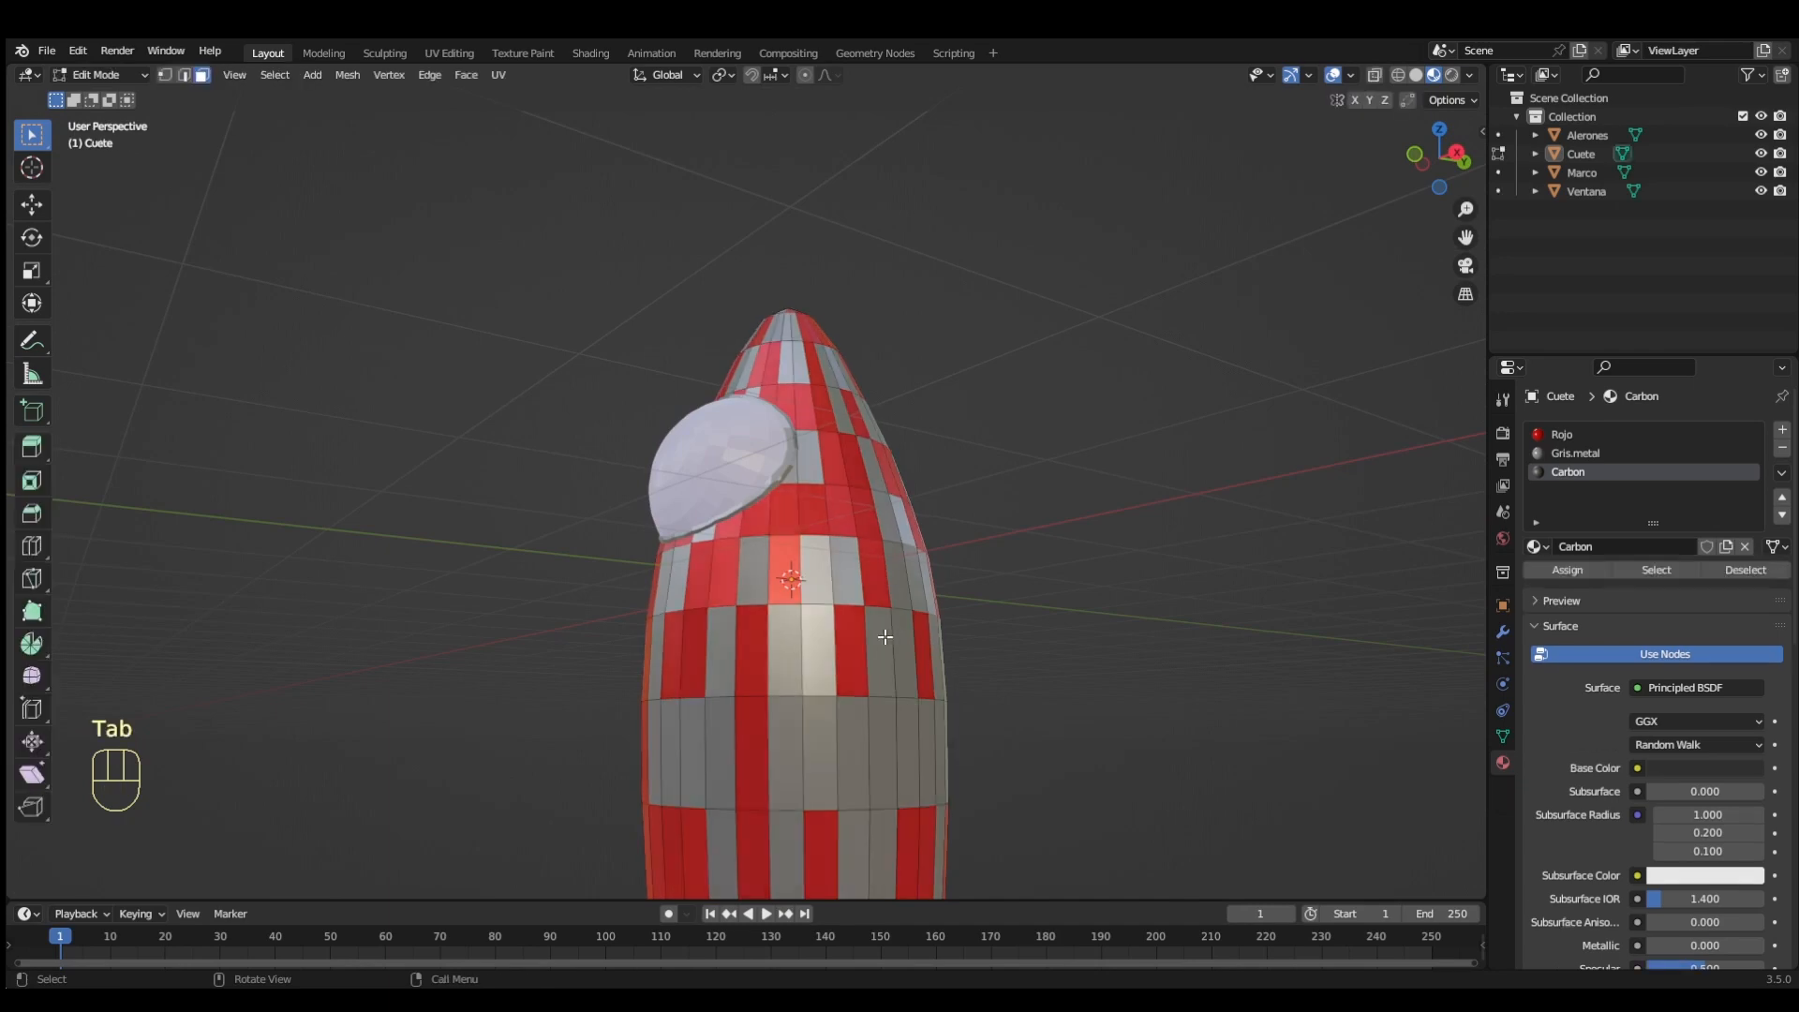
{"action": "key", "text": "Tab"}
{"action": "right_click", "coordinate": [880, 641]}
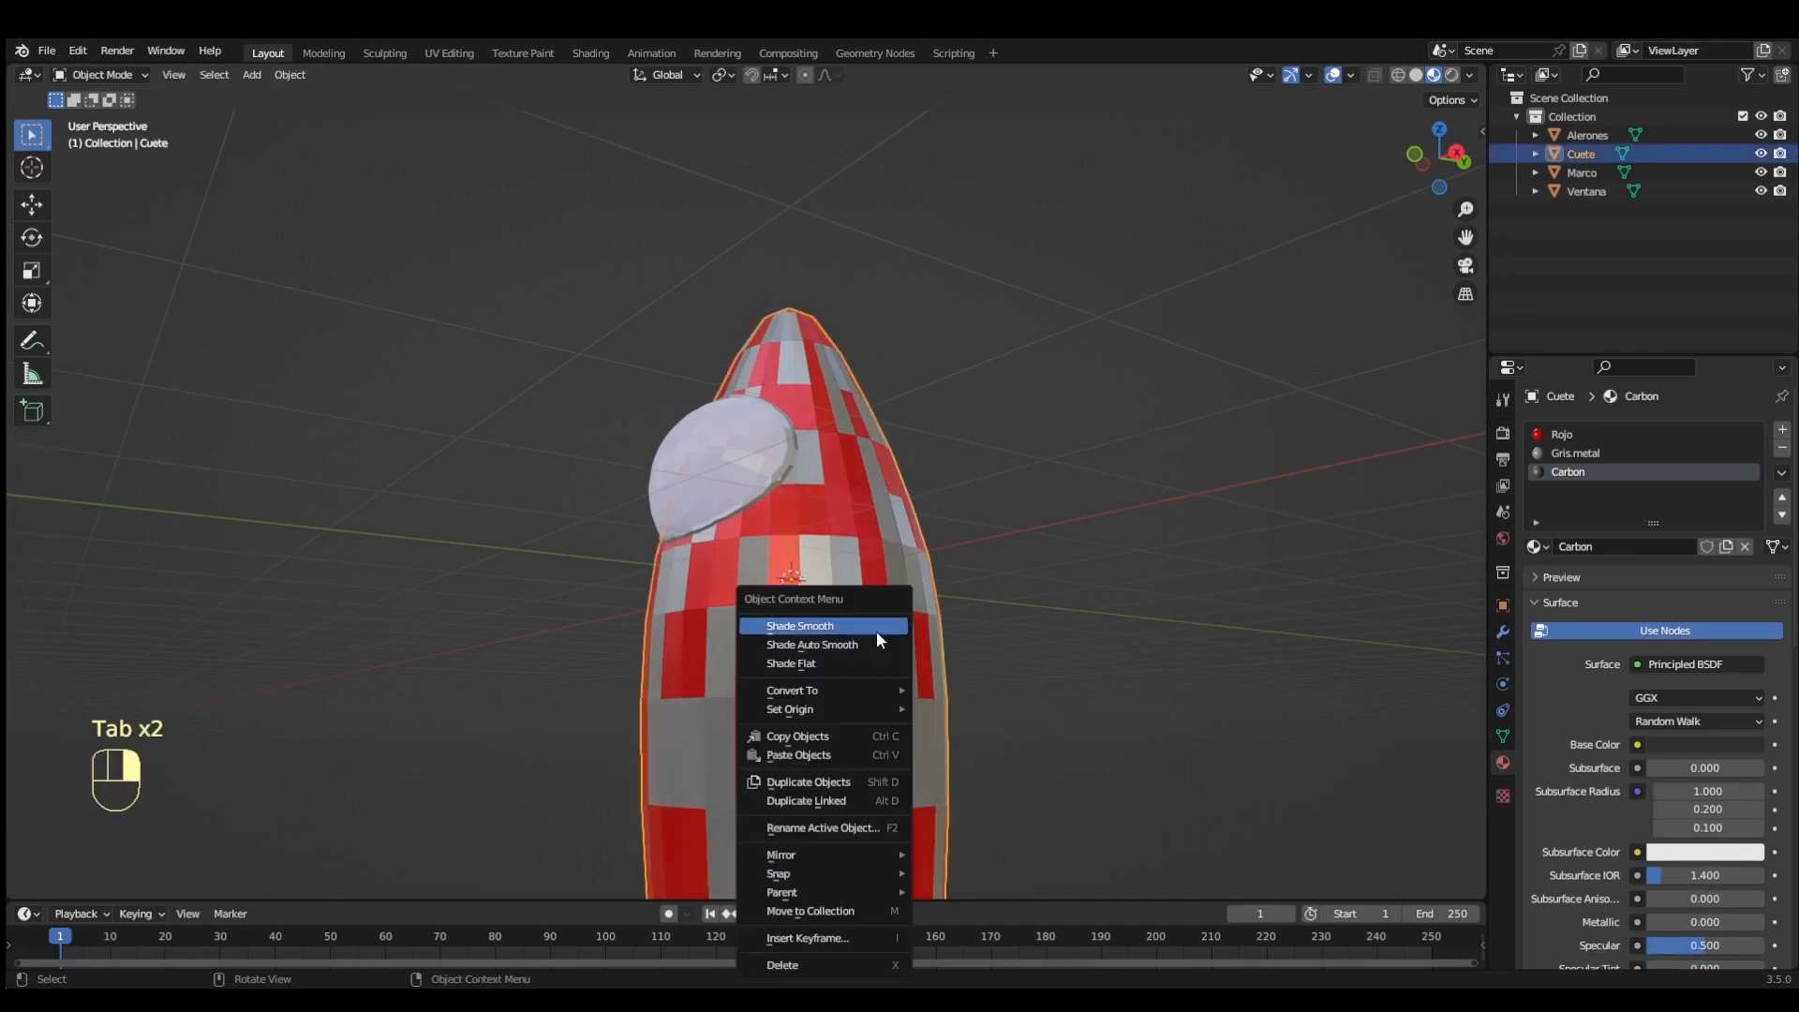
{"action": "left_click", "coordinate": [875, 627]}
Shade the Ventana window dome smooth
{"action": "mouse_move", "coordinate": [902, 628]}
{"action": "middle_mouse_down"}
{"action": "mouse_move", "coordinate": [1220, 615]}
{"action": "mouse_move", "coordinate": [1295, 495]}
{"action": "mouse_move", "coordinate": [873, 544]}
{"action": "mouse_move", "coordinate": [652, 868]}
{"action": "mouse_move", "coordinate": [635, 126]}
{"action": "middle_mouse_up"}
{"action": "scroll", "coordinate": [635, 126], "scroll_direction": "down", "scroll_amount": 2}
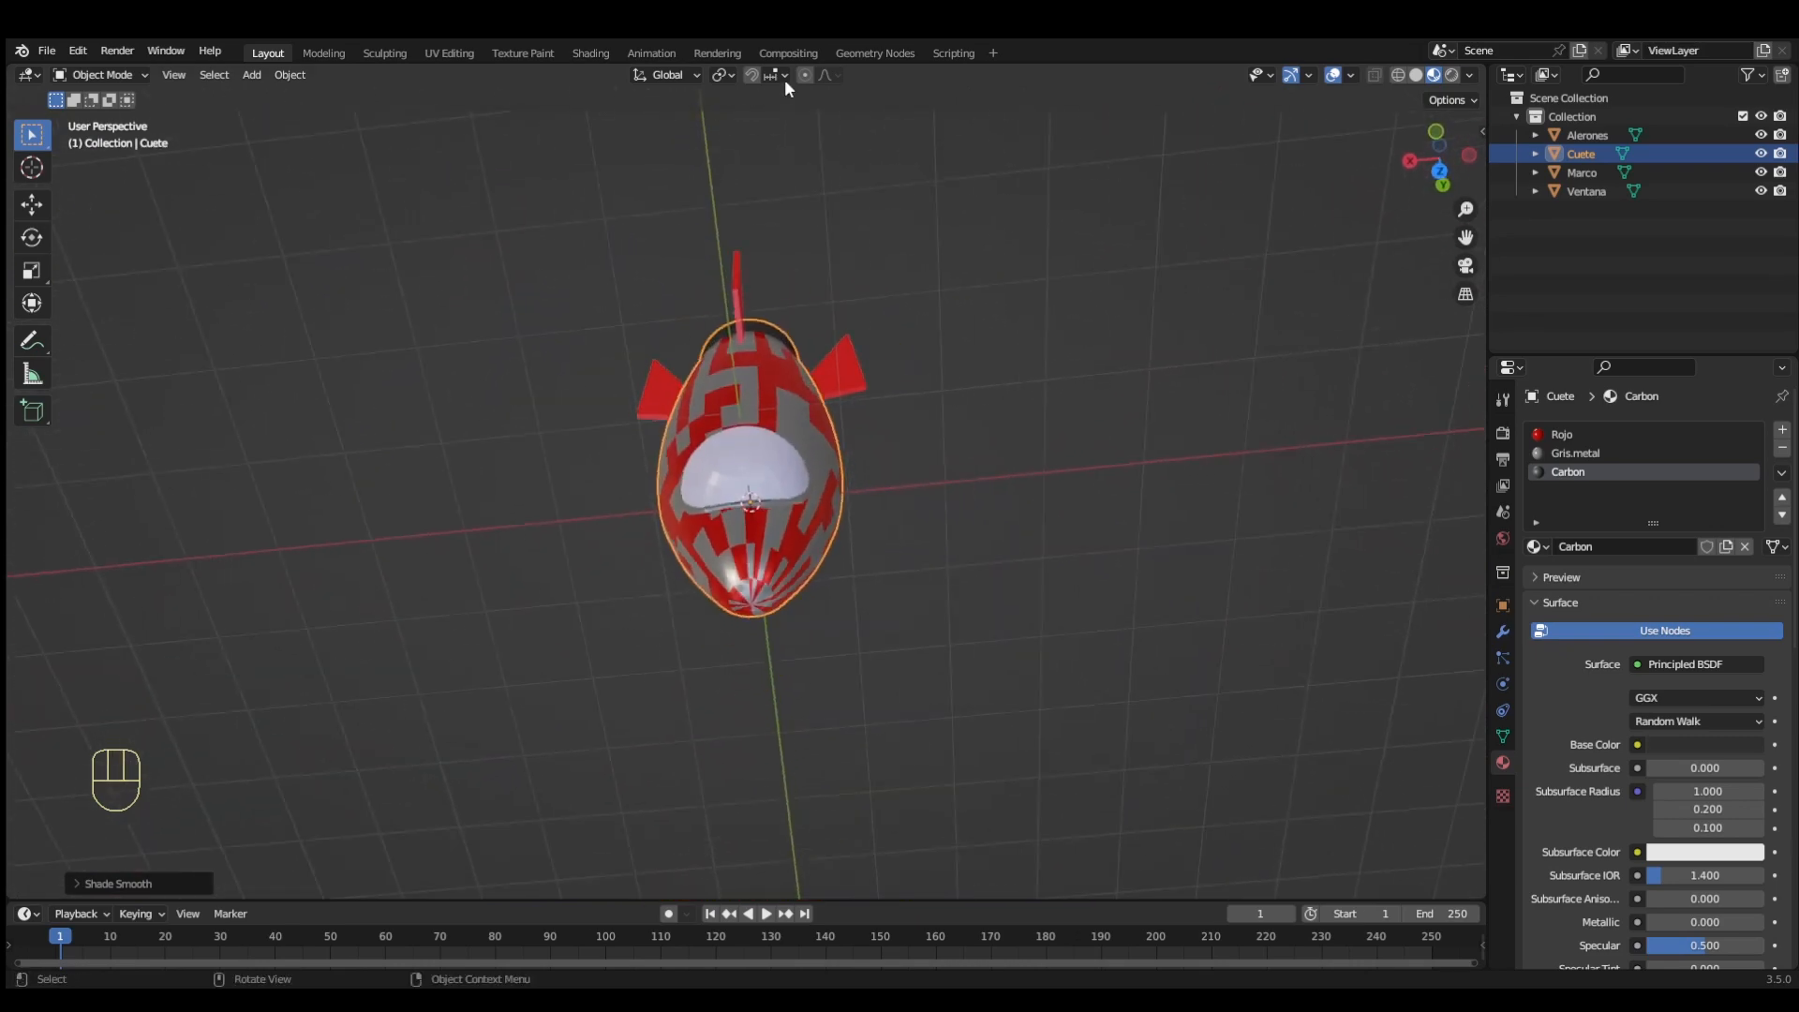
{"action": "left_click", "coordinate": [742, 467]}
{"action": "right_click", "coordinate": [740, 465]}
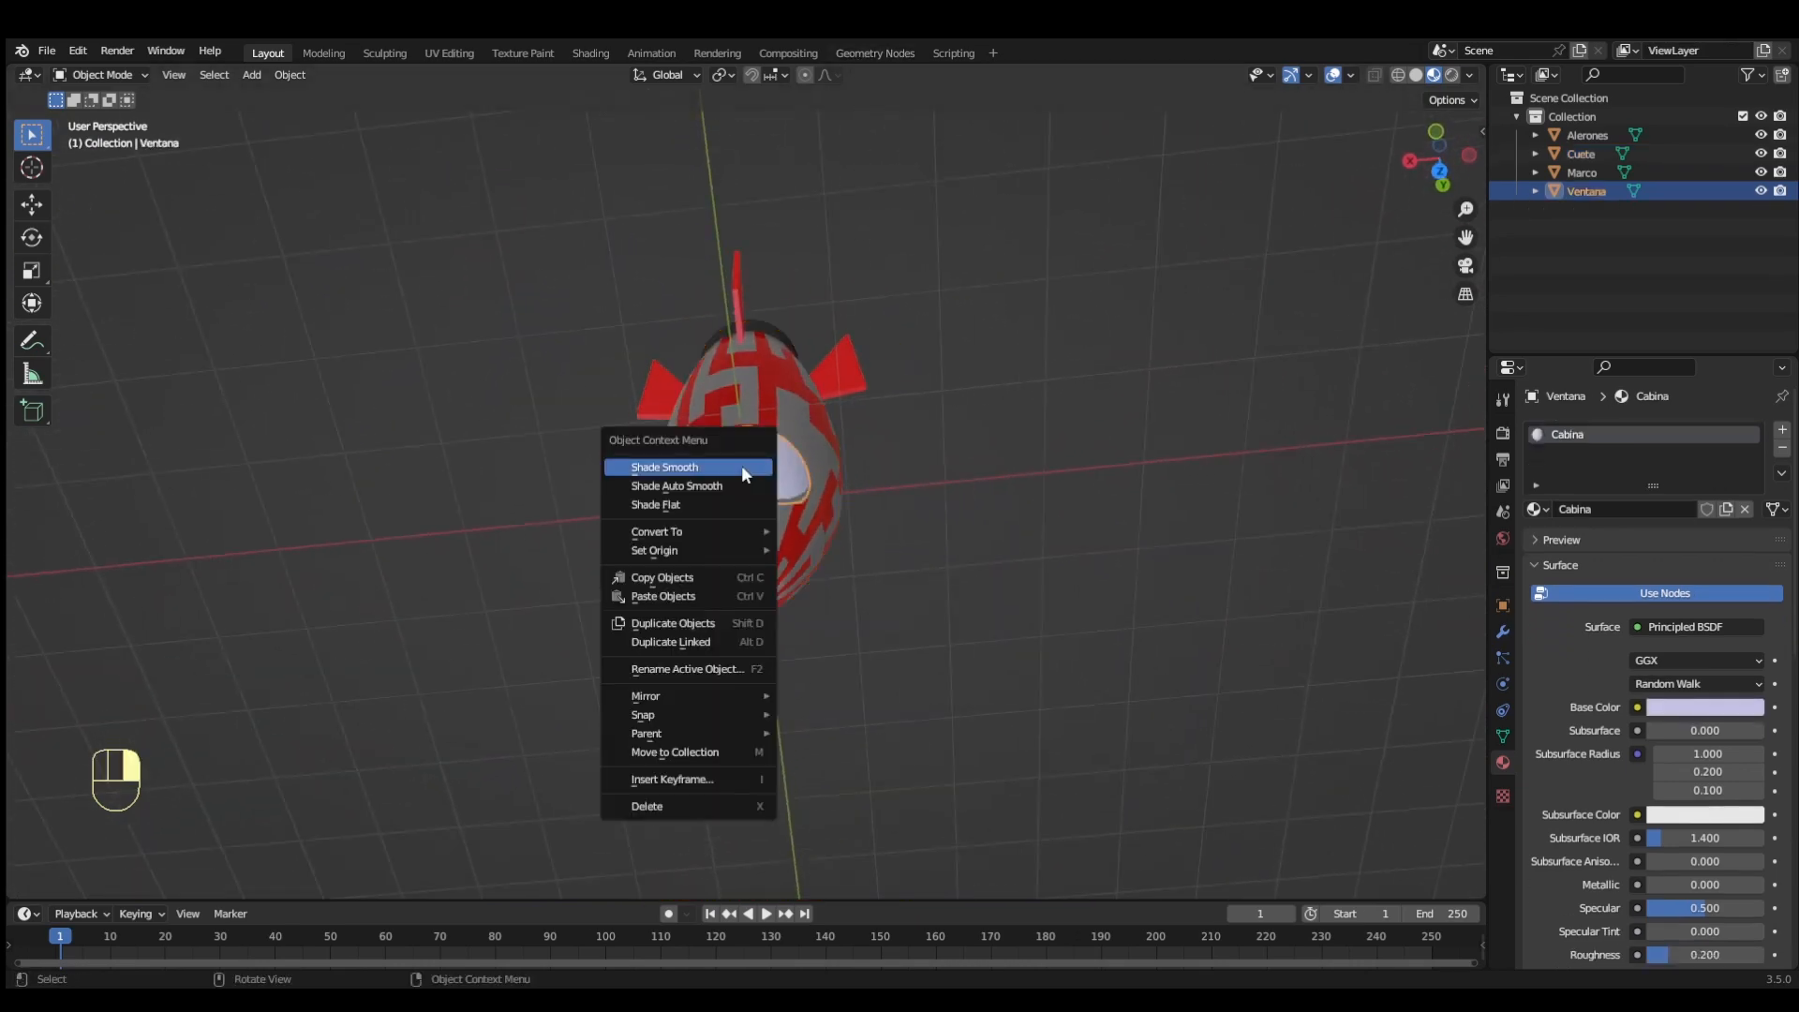
{"action": "left_click", "coordinate": [953, 532]}
{"action": "middle_click_drag", "start_coordinate": [988, 549], "coordinate": [609, 300]}
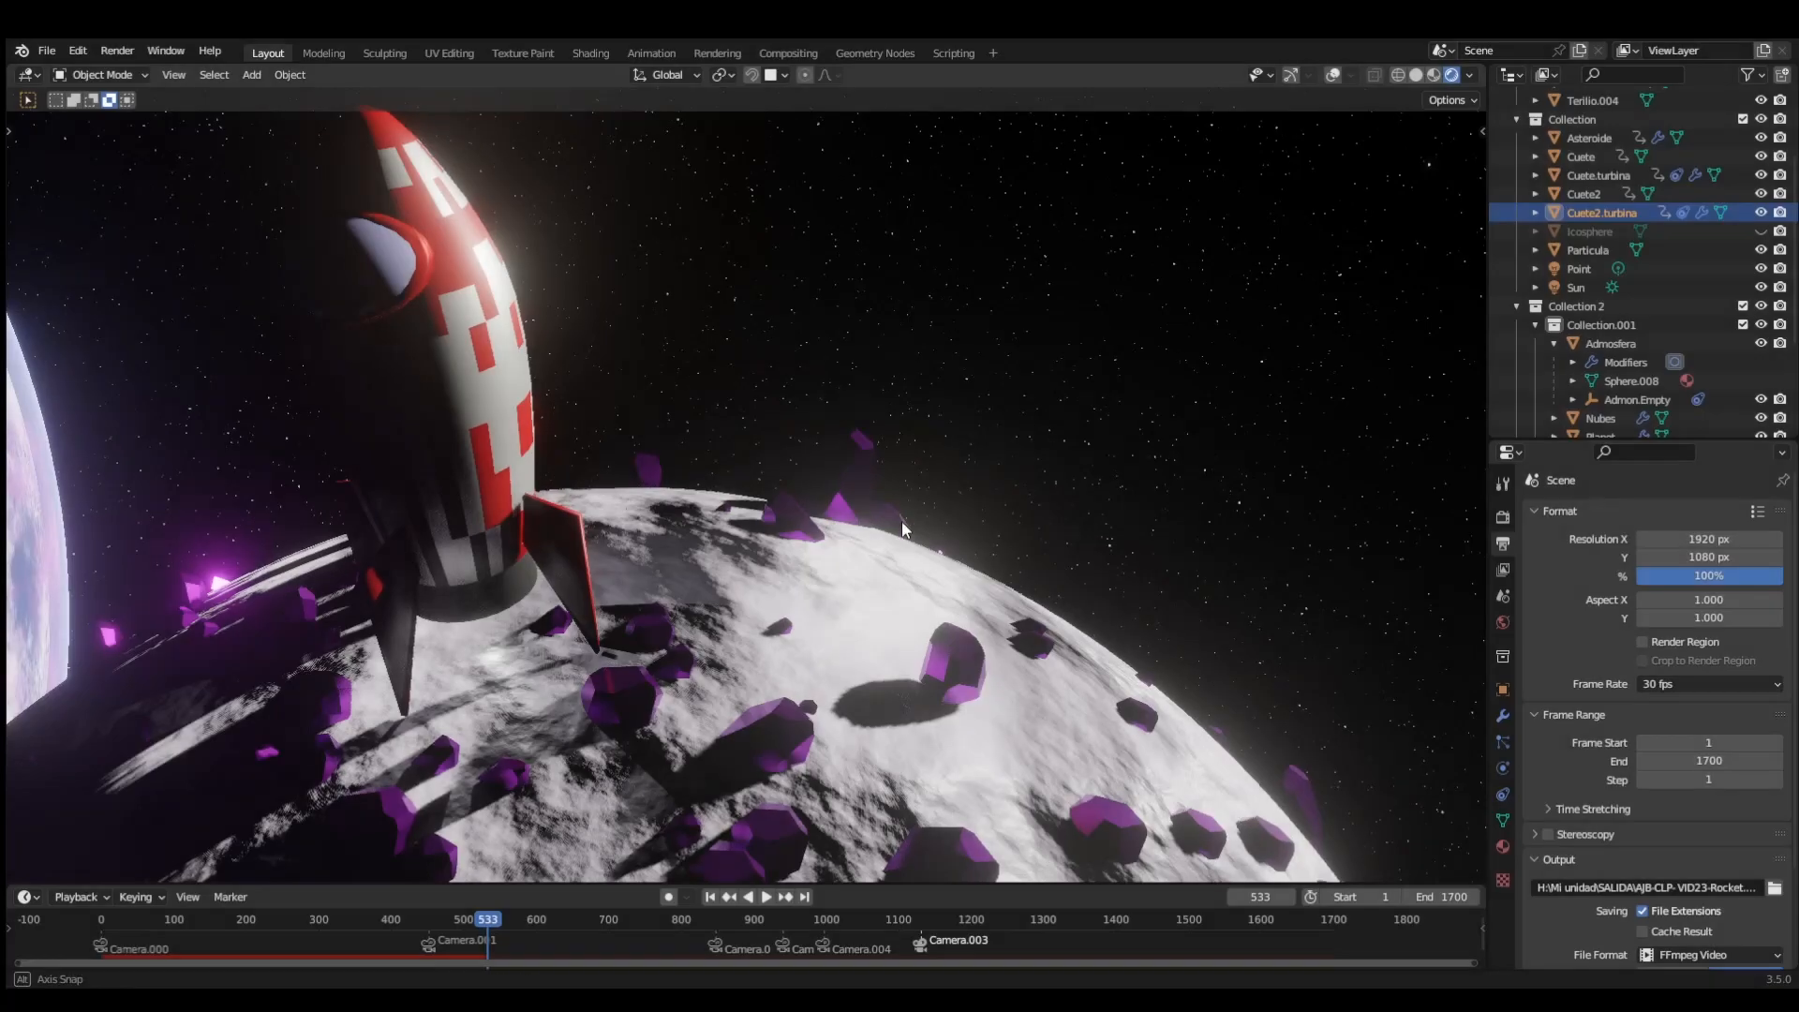
{"action": "middle_click_drag", "start_coordinate": [901, 521], "coordinate": [597, 538]}
{"action": "scroll", "coordinate": [596, 535], "scroll_direction": "down", "scroll_amount": 4}
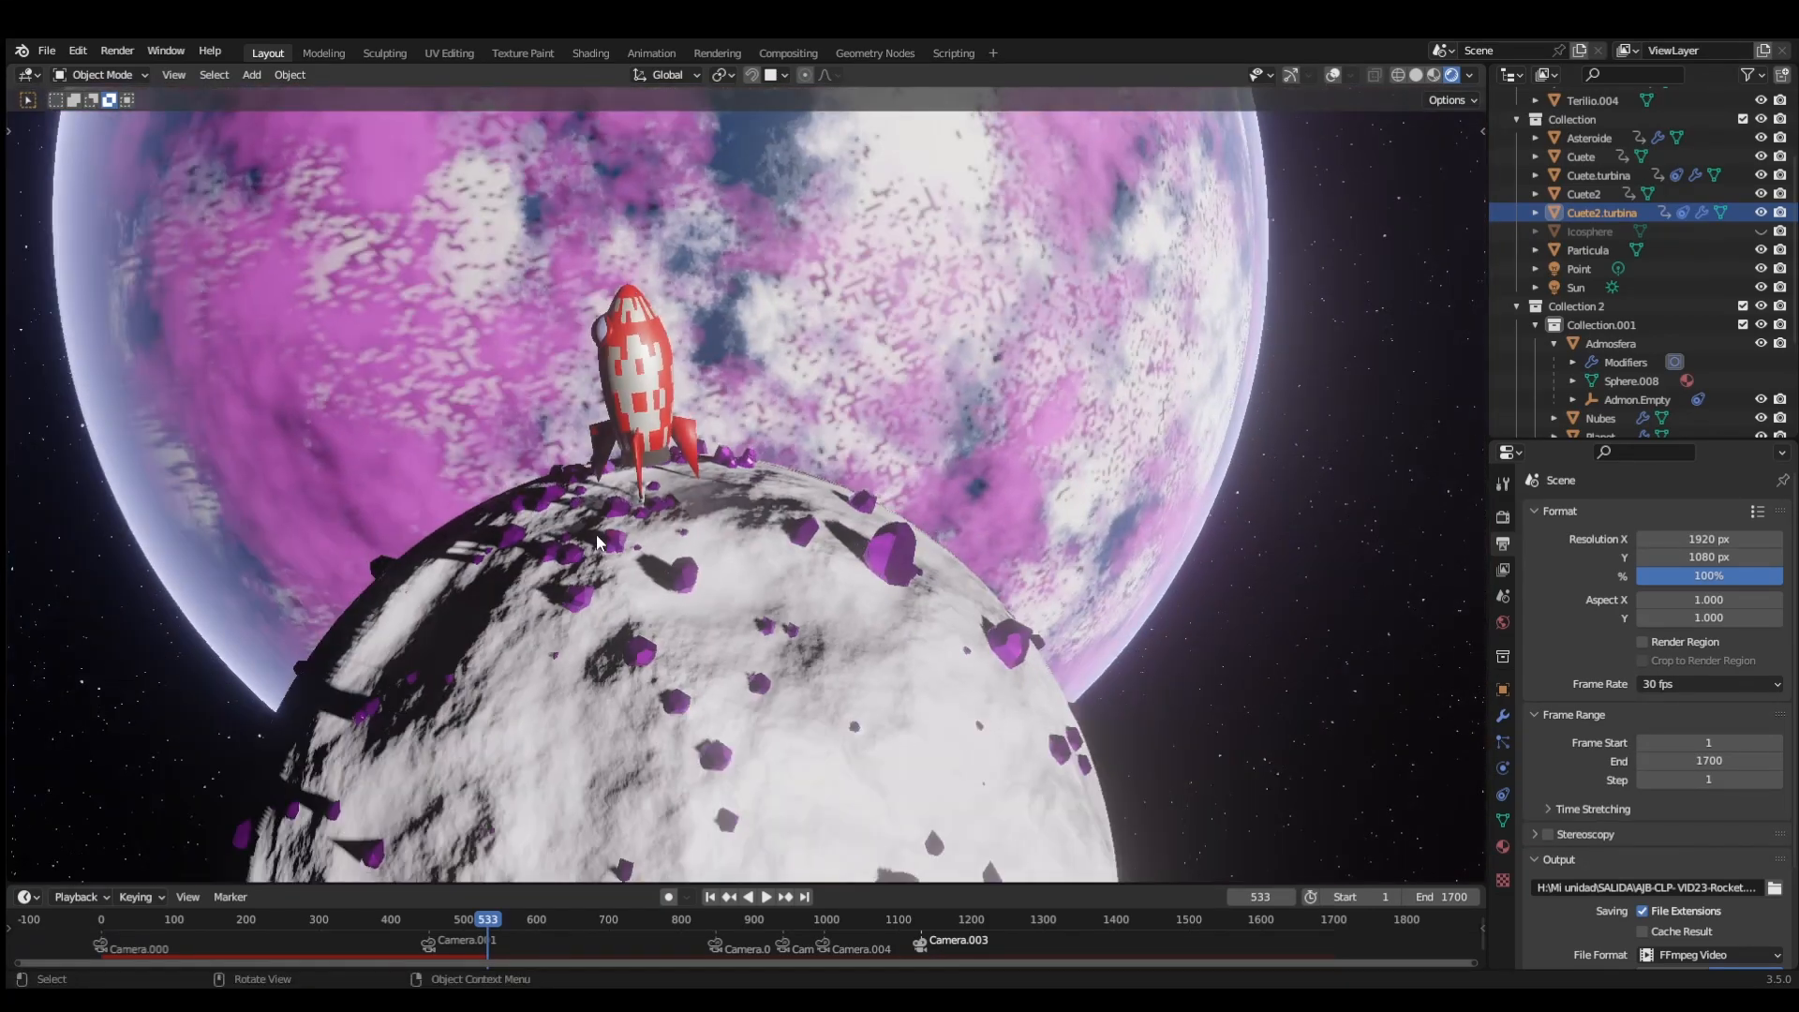